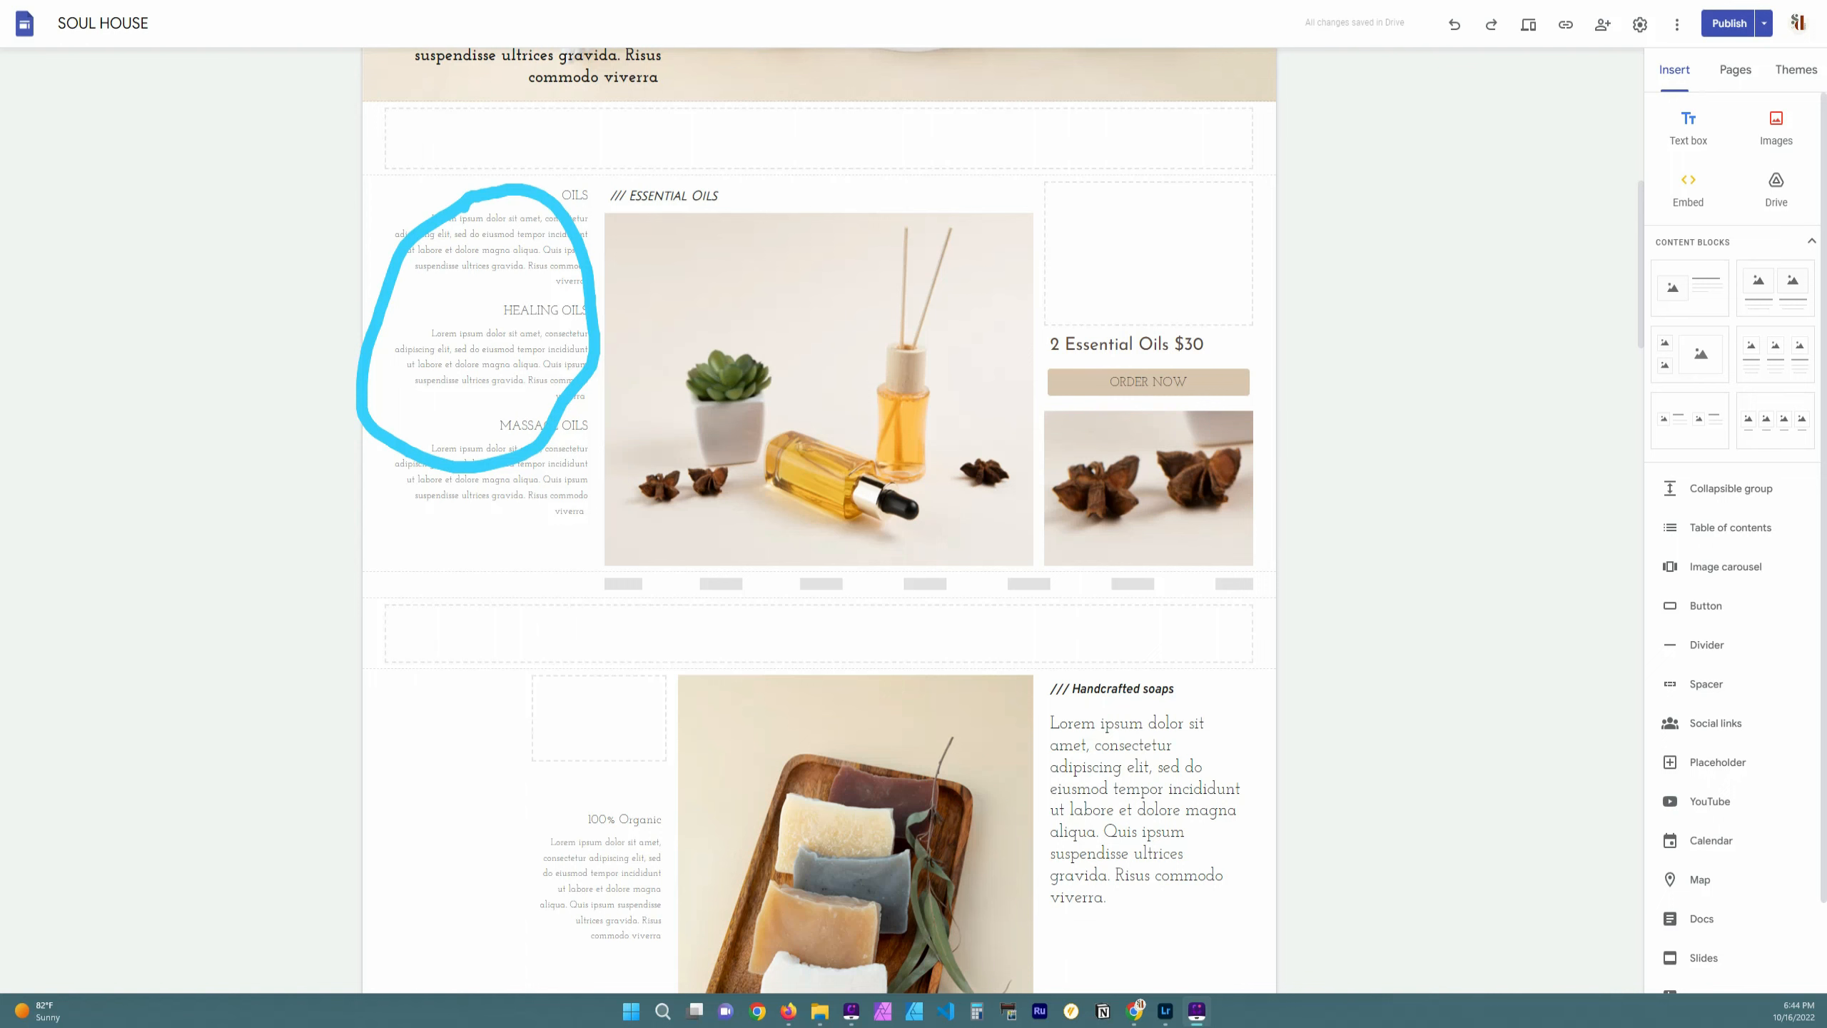
scroll(605, 551, up, 3)
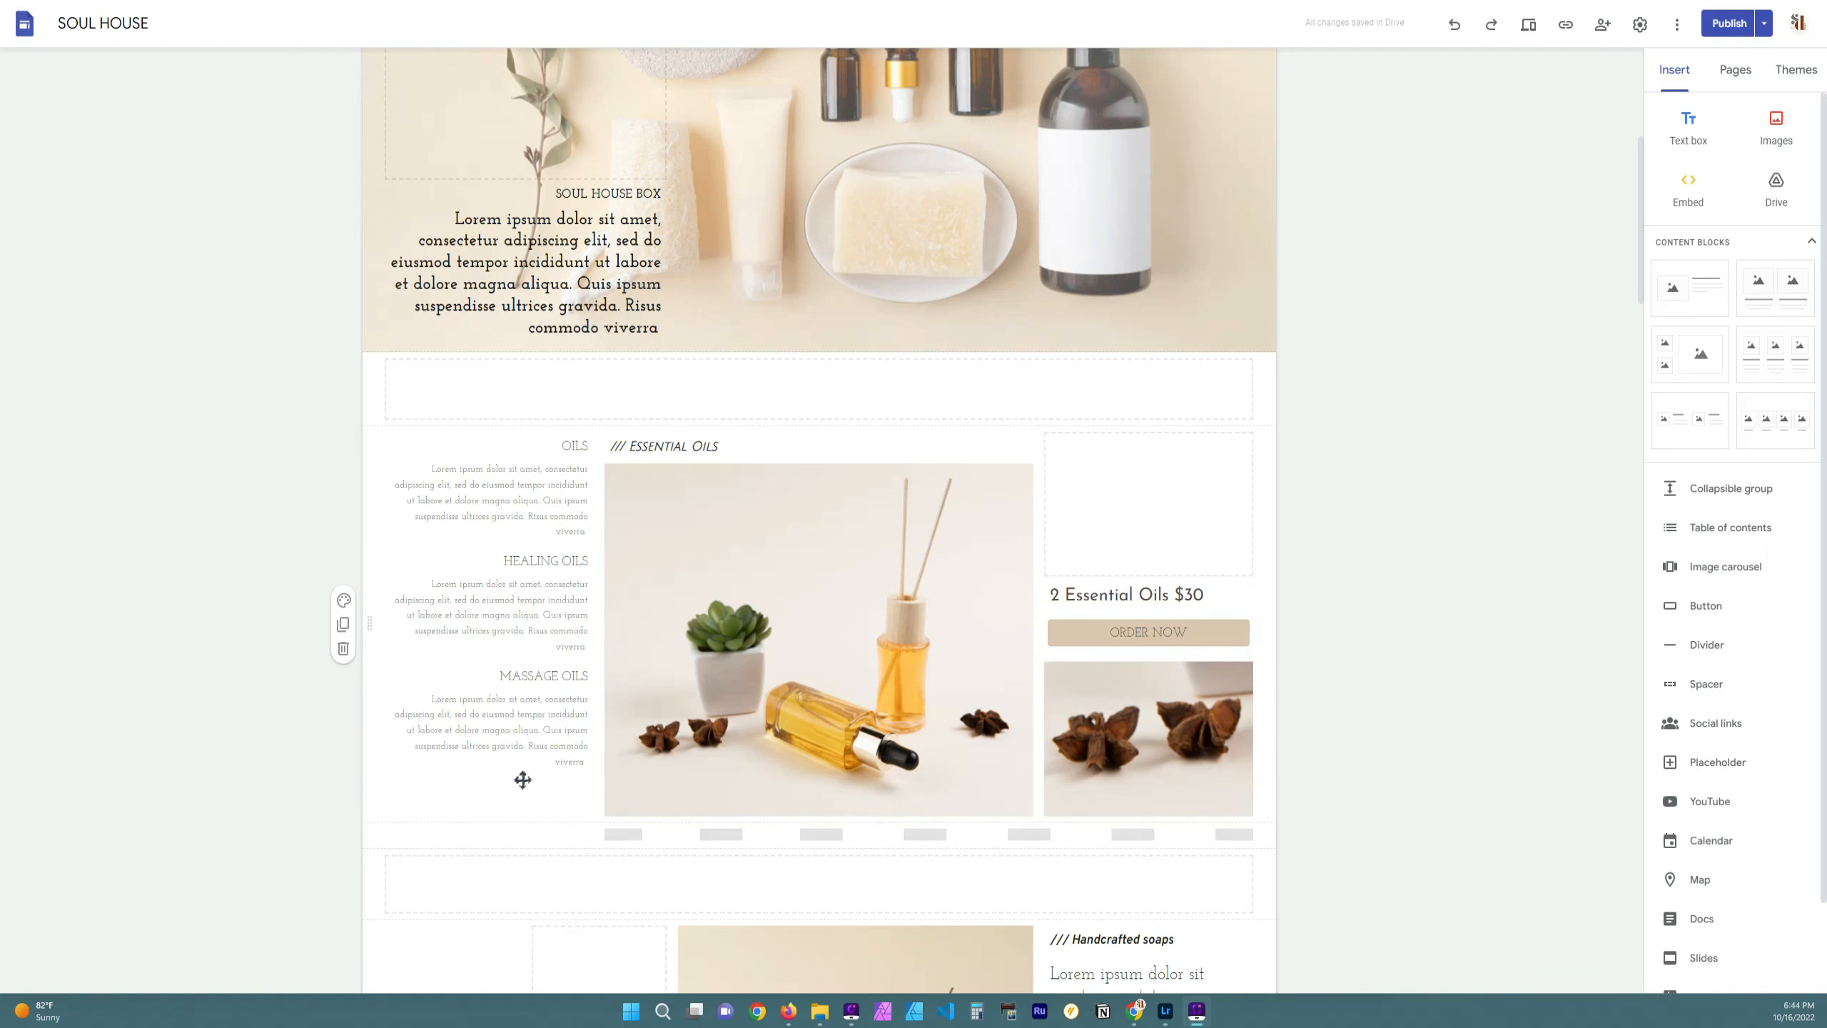
click(790, 731)
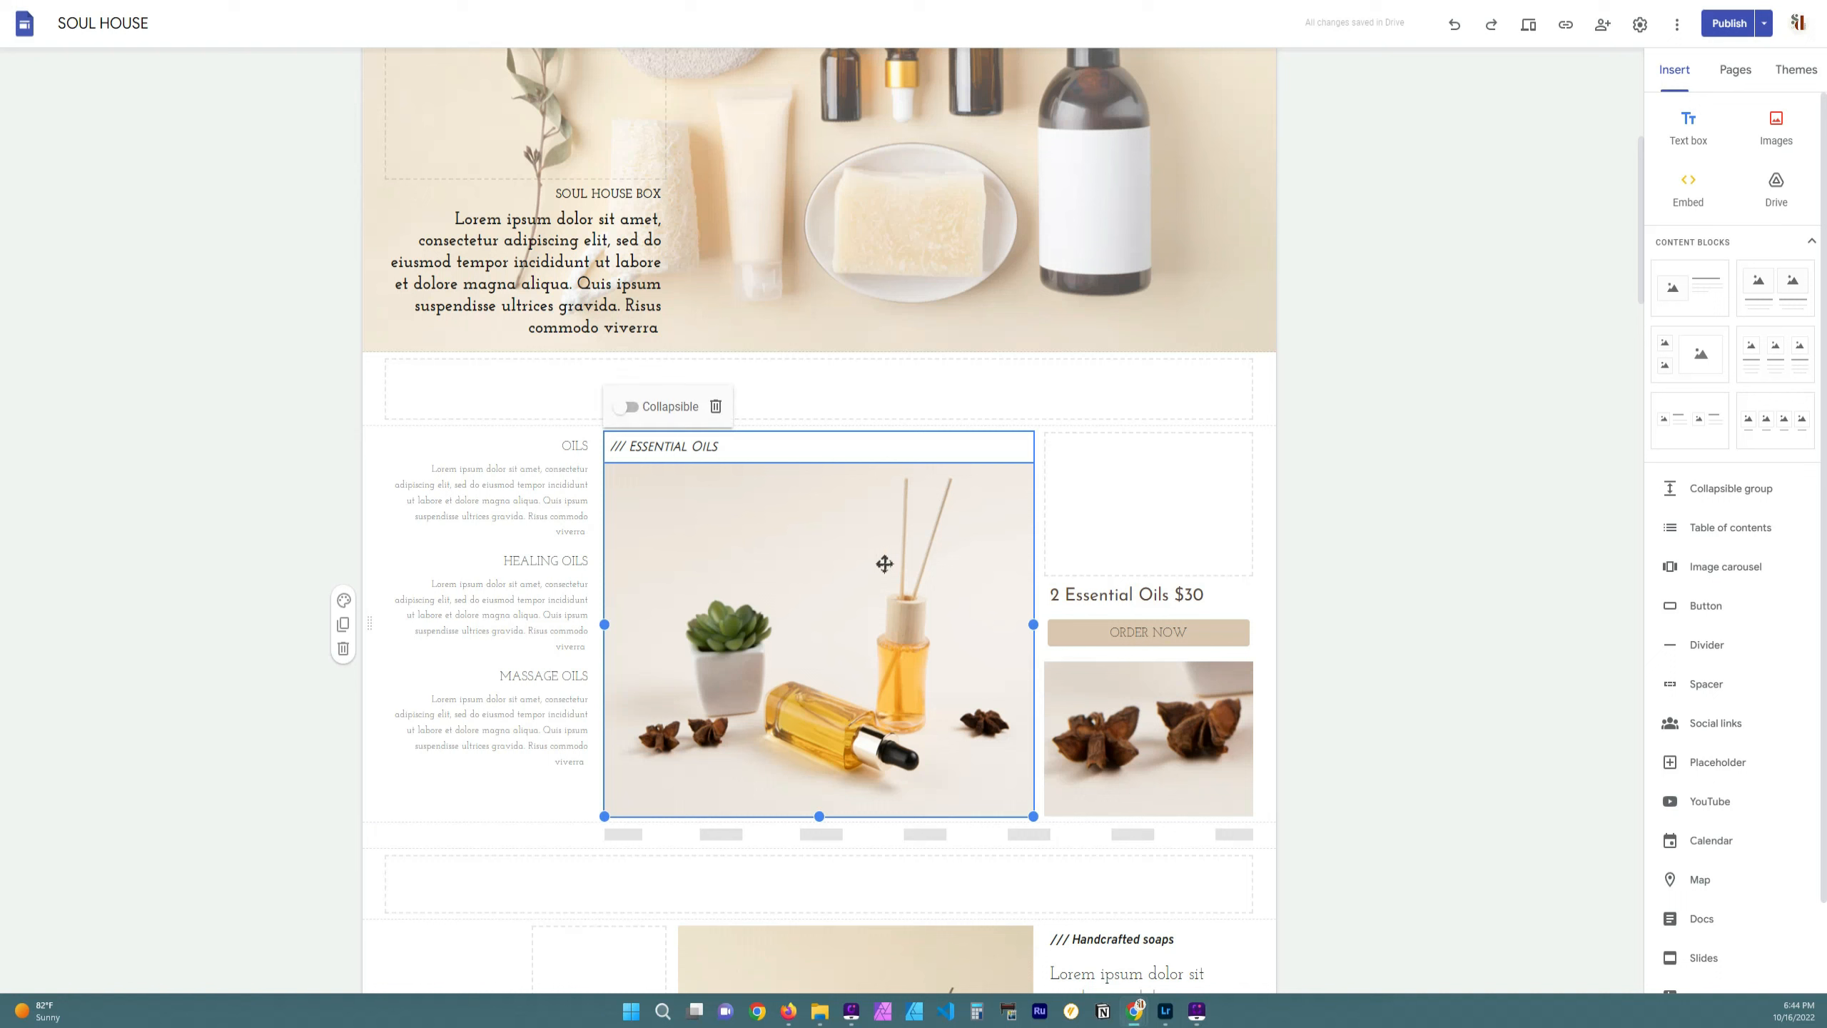
drag(822, 571, 480, 589)
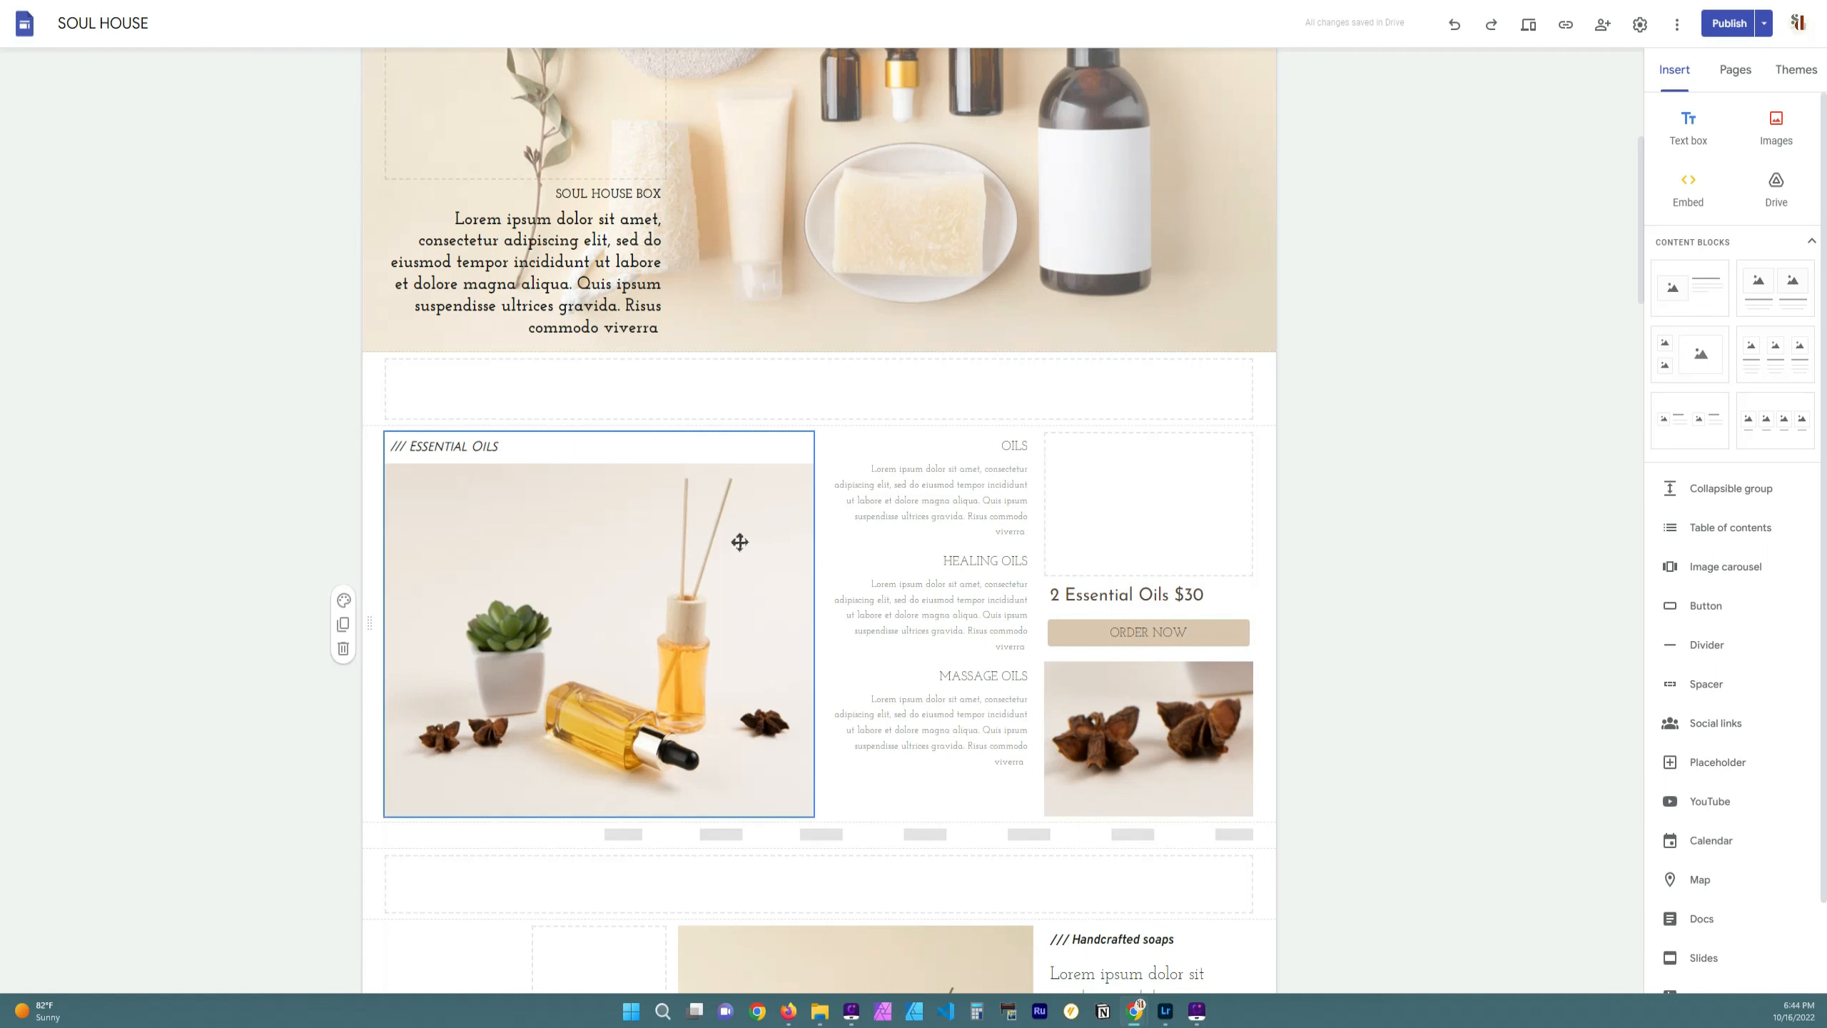
drag(738, 542, 1083, 518)
Preview the page at phone size and examine the stacking order of the oils texts and the Essential Oils image
click(1529, 24)
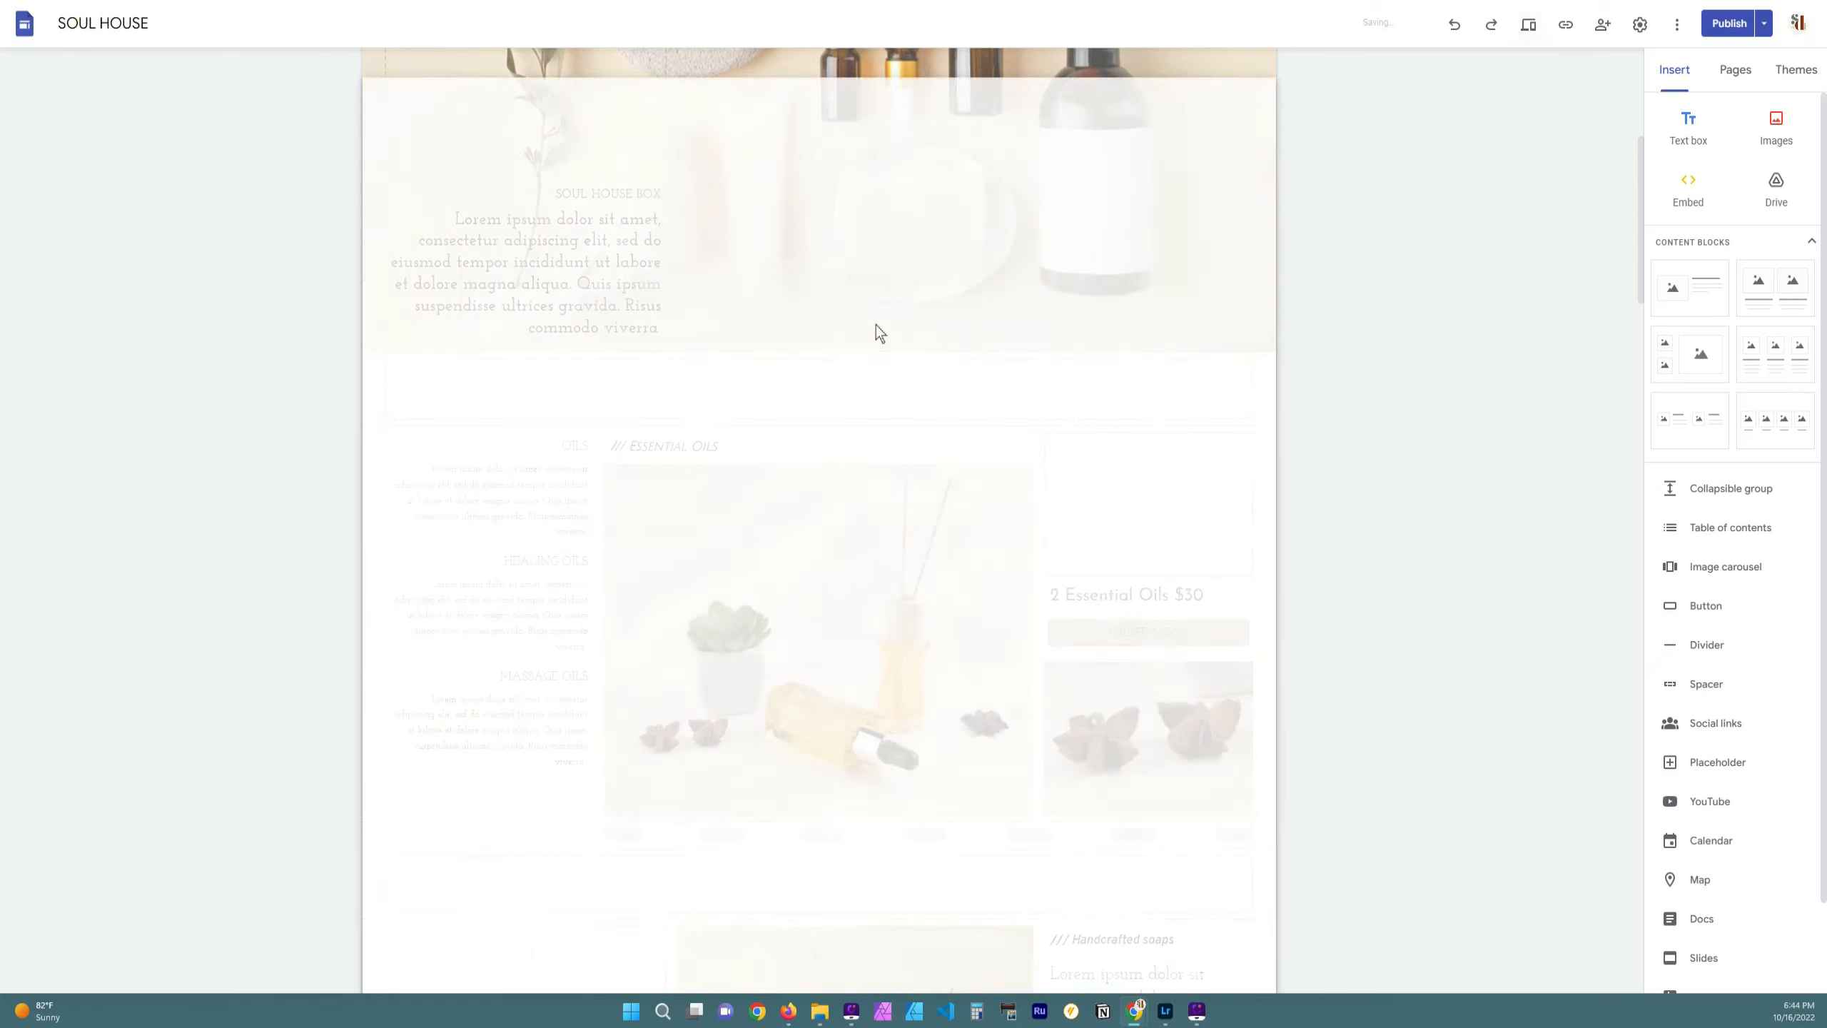
scroll(945, 304, down, 10)
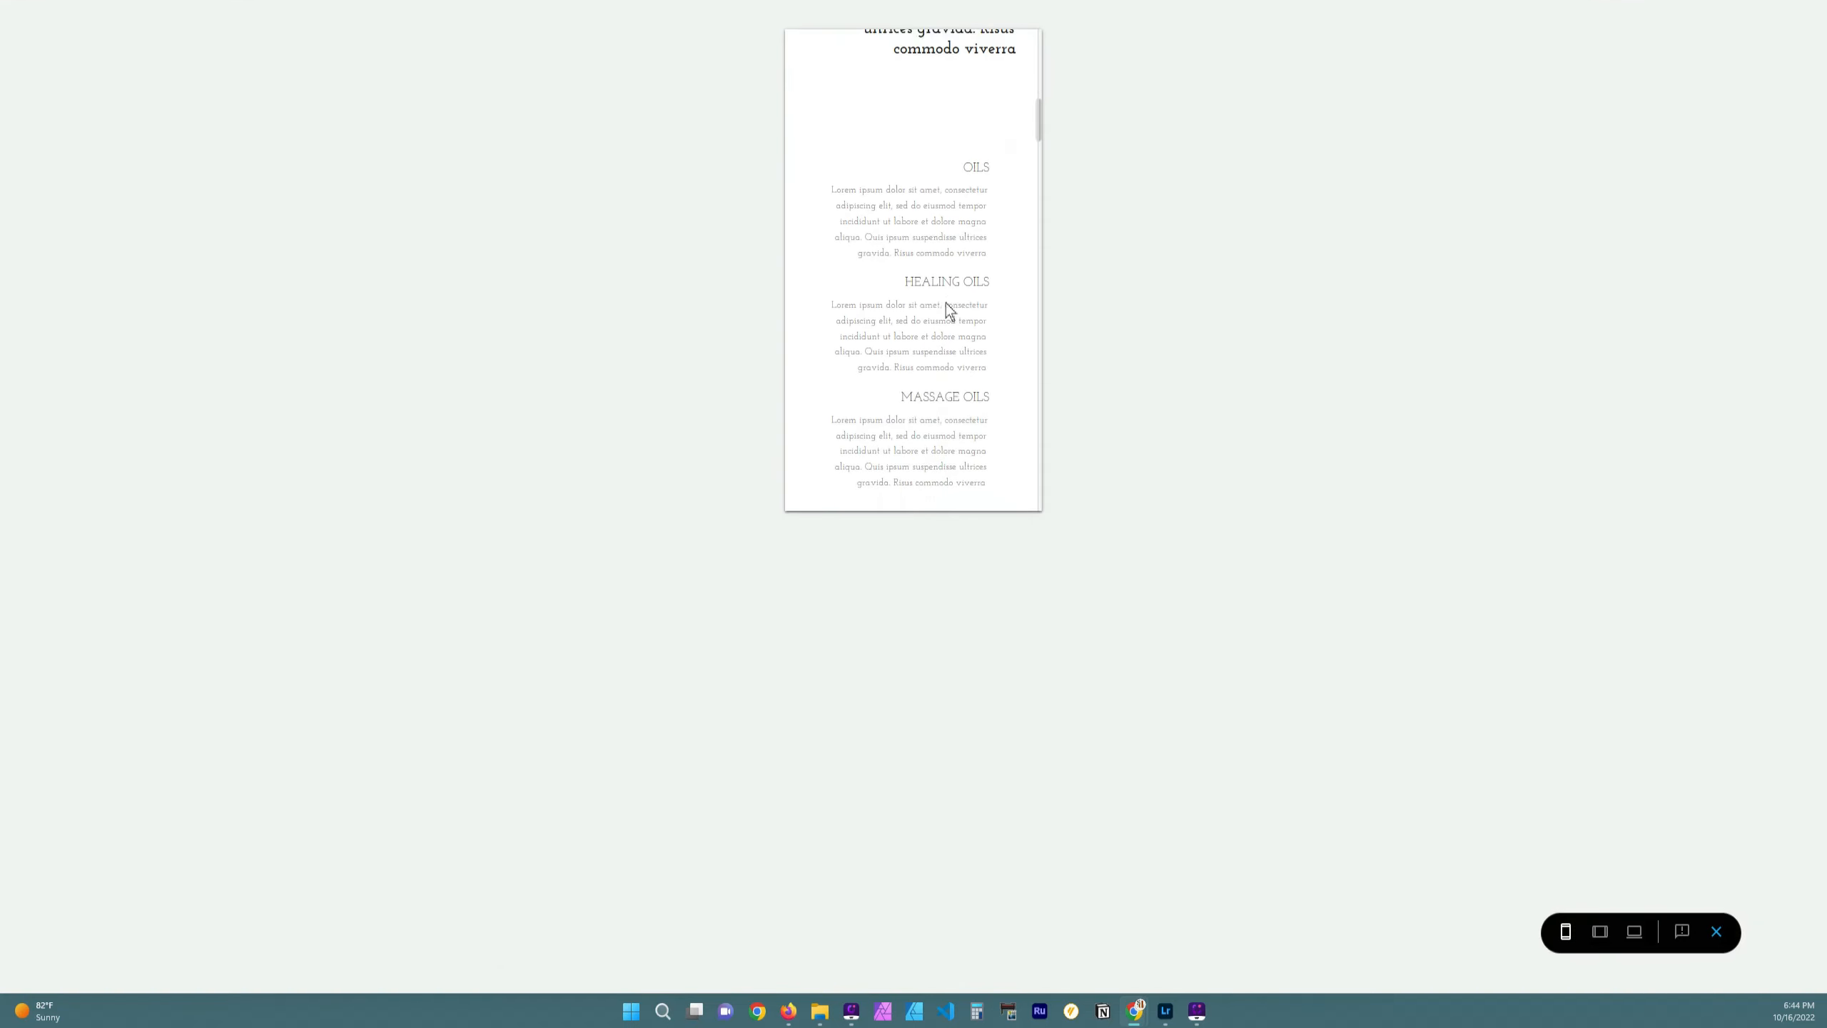
scroll(945, 303, up, 6)
scroll(945, 303, down, 10)
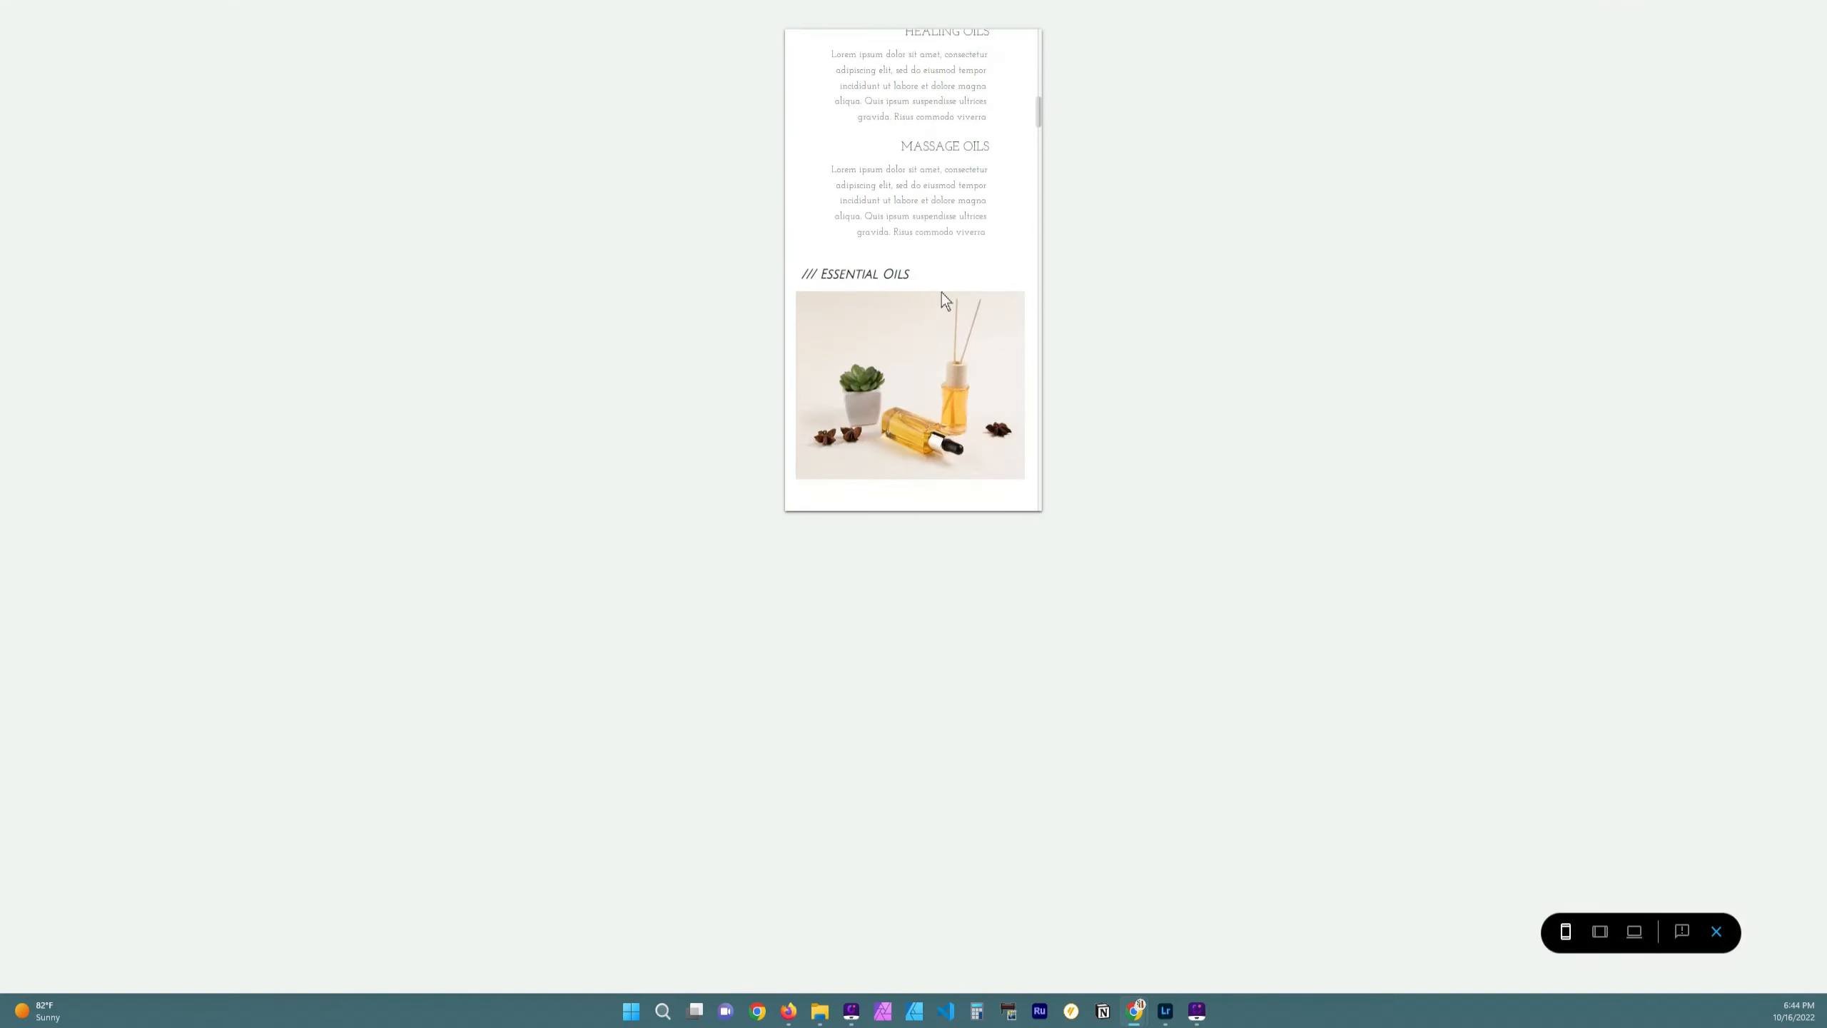
scroll(926, 295, down, 5)
scroll(913, 265, up, 1)
scroll(899, 216, down, 1)
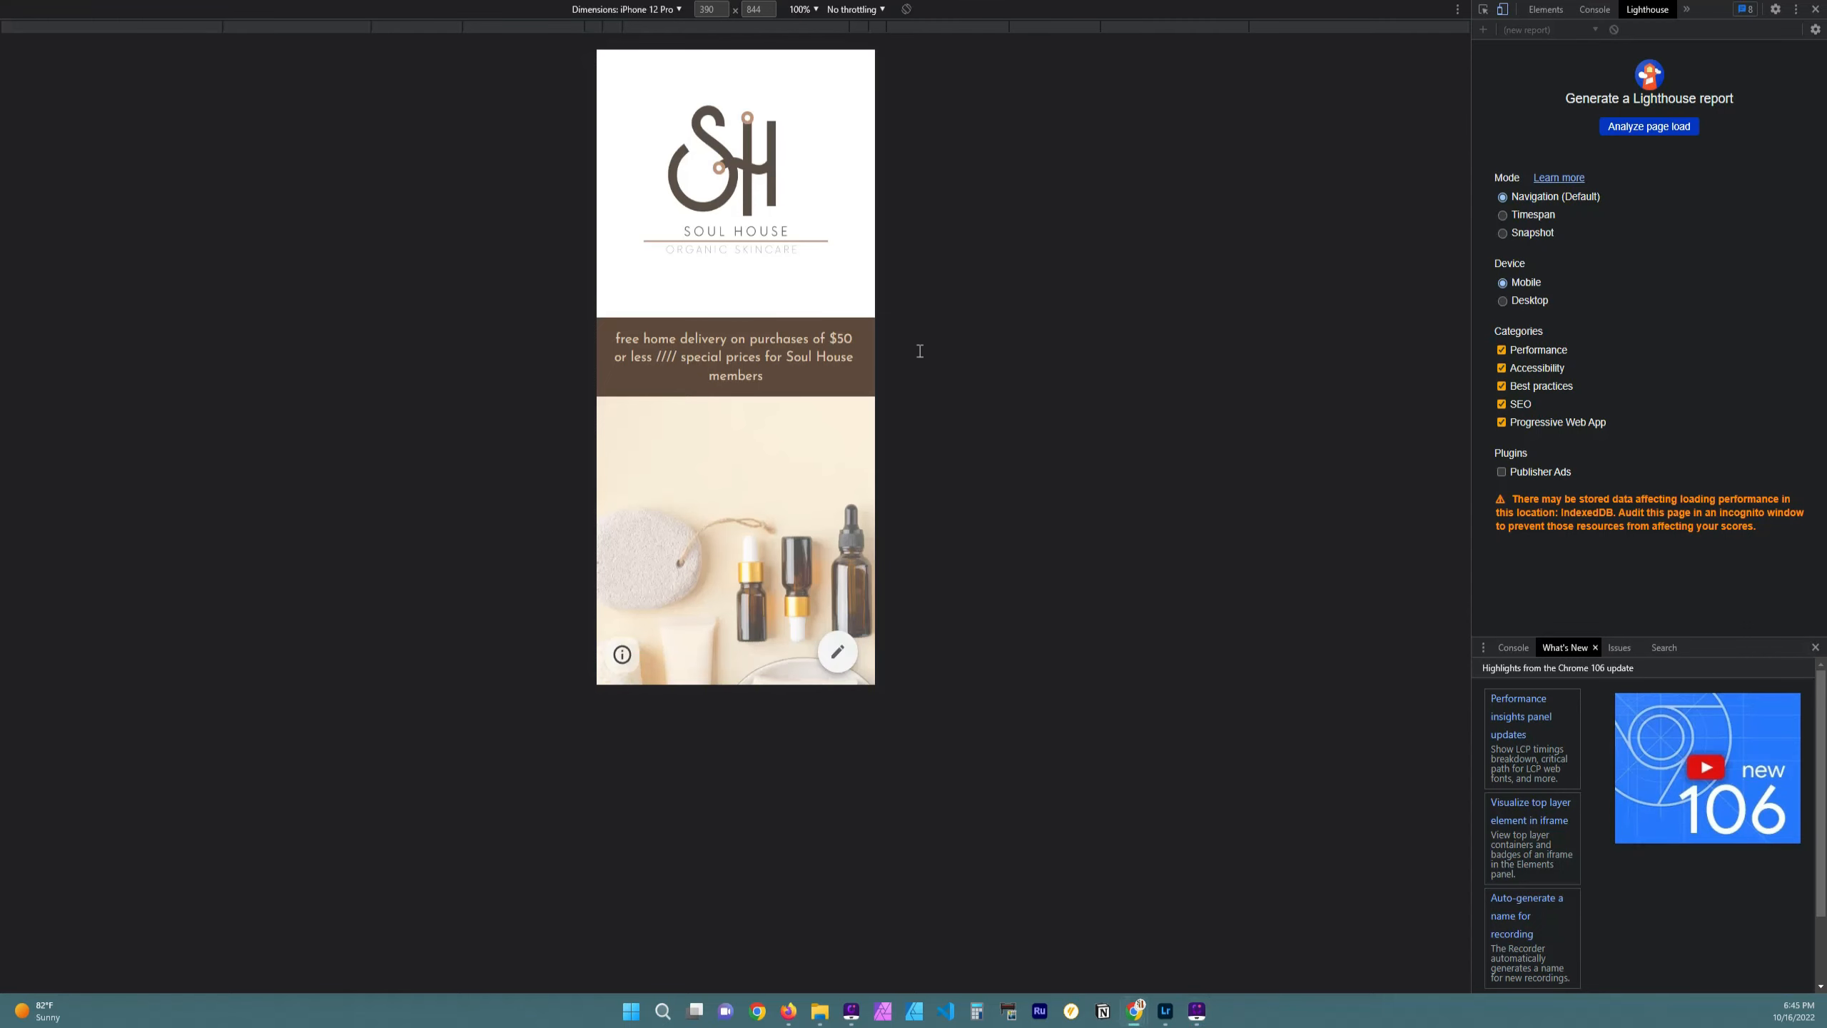
Examine the Essential Oils section in the iPhone 12 Pro device emulation, and exit the page preview
scroll(768, 411, down, 10)
scroll(768, 412, up, 5)
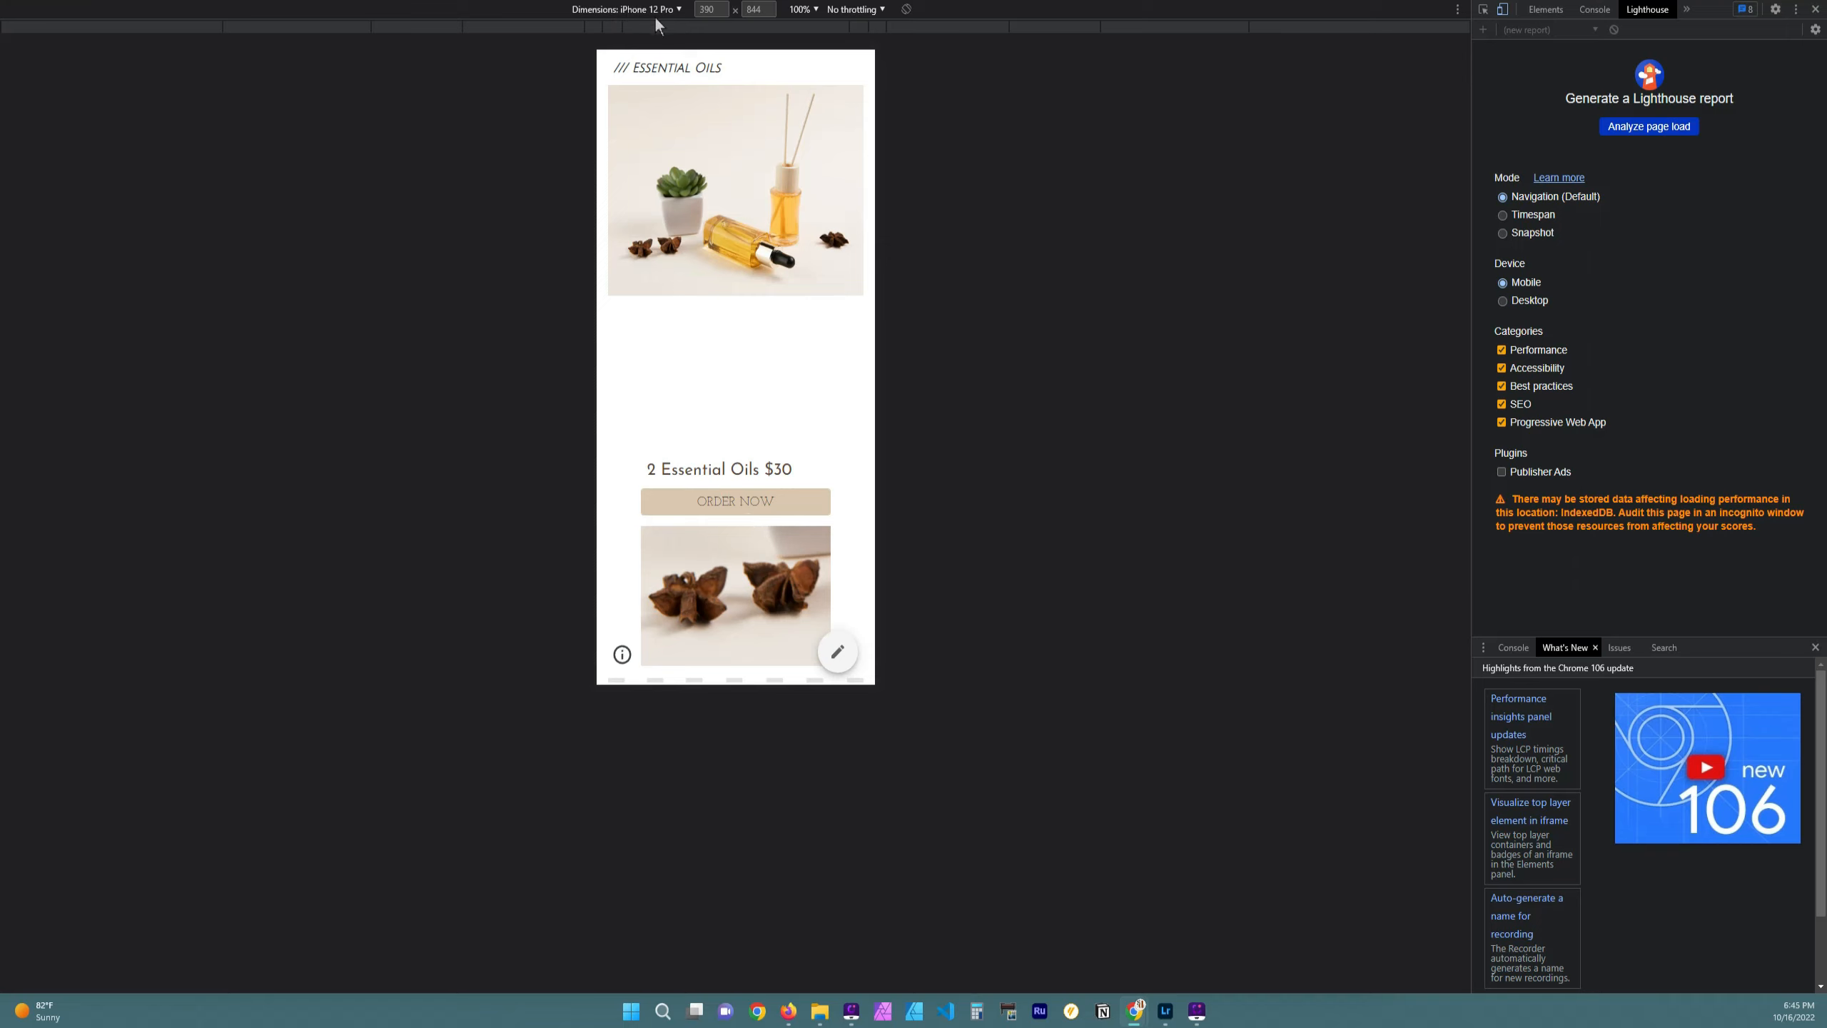
key(F12)
click(1721, 936)
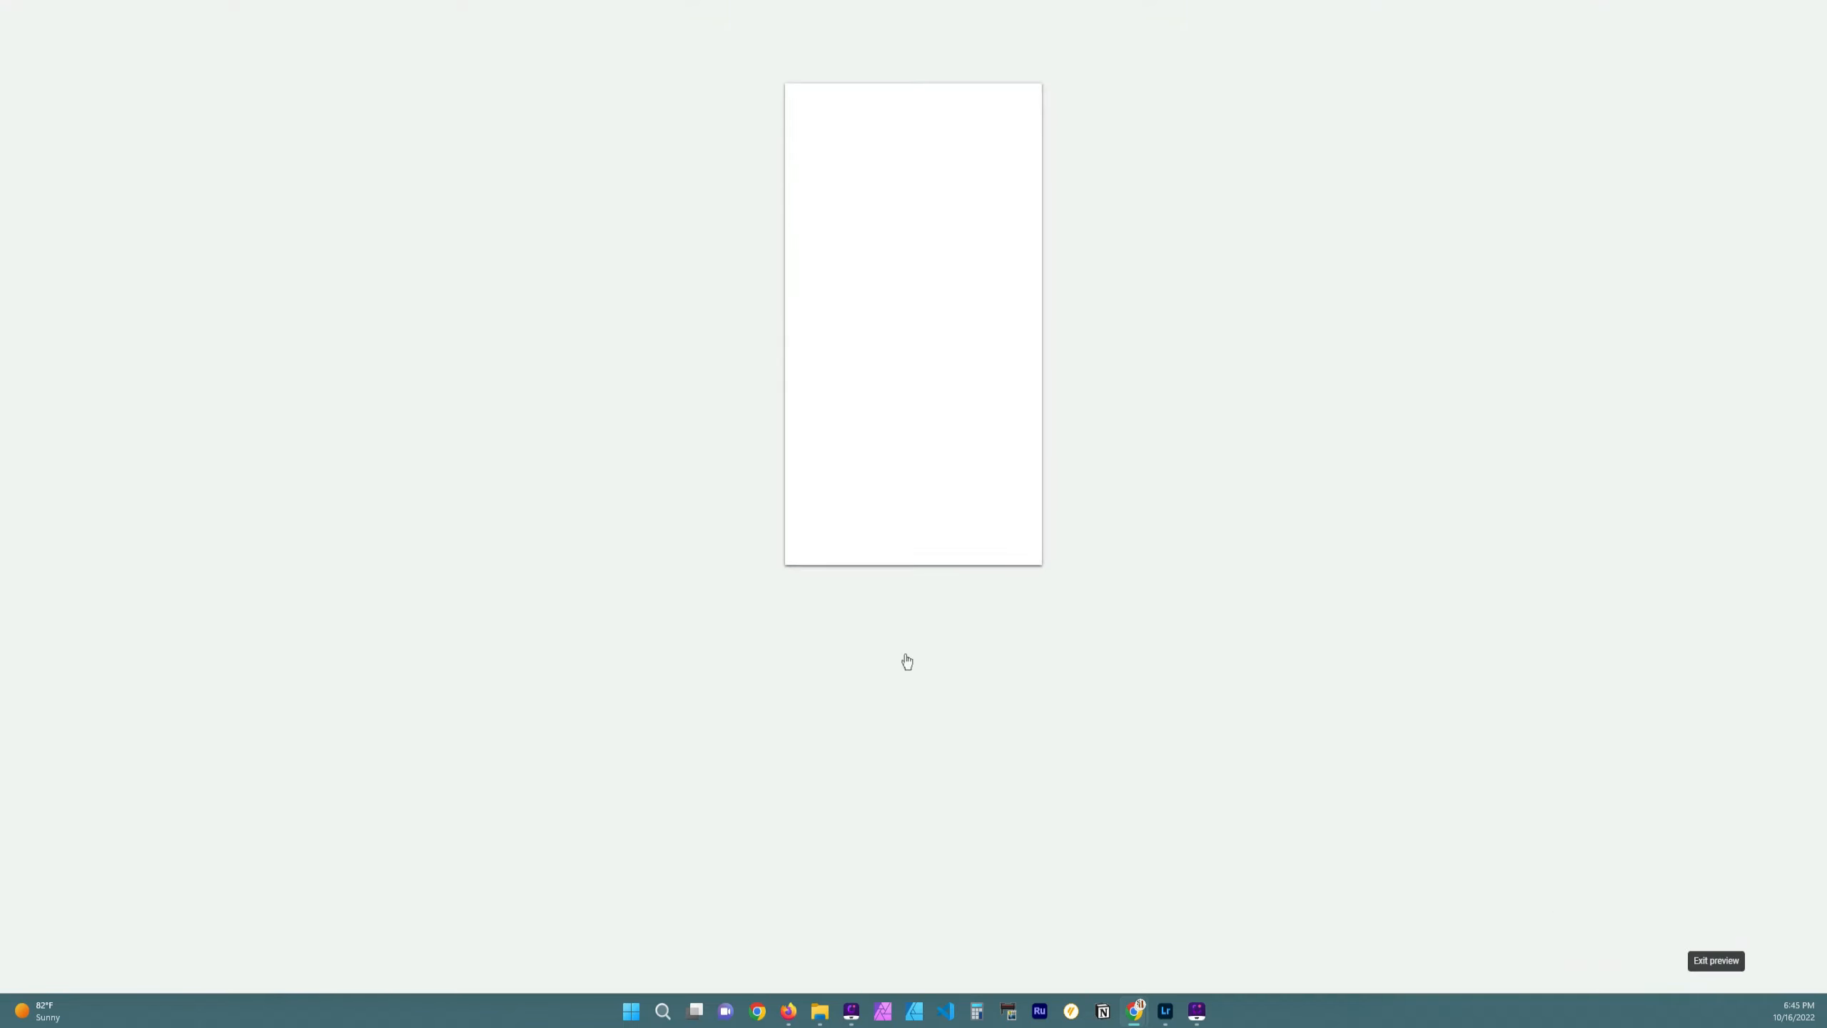
Move the Essential Oils title and image group to the first column, before the three oils text boxes
scroll(1006, 608, down, 5)
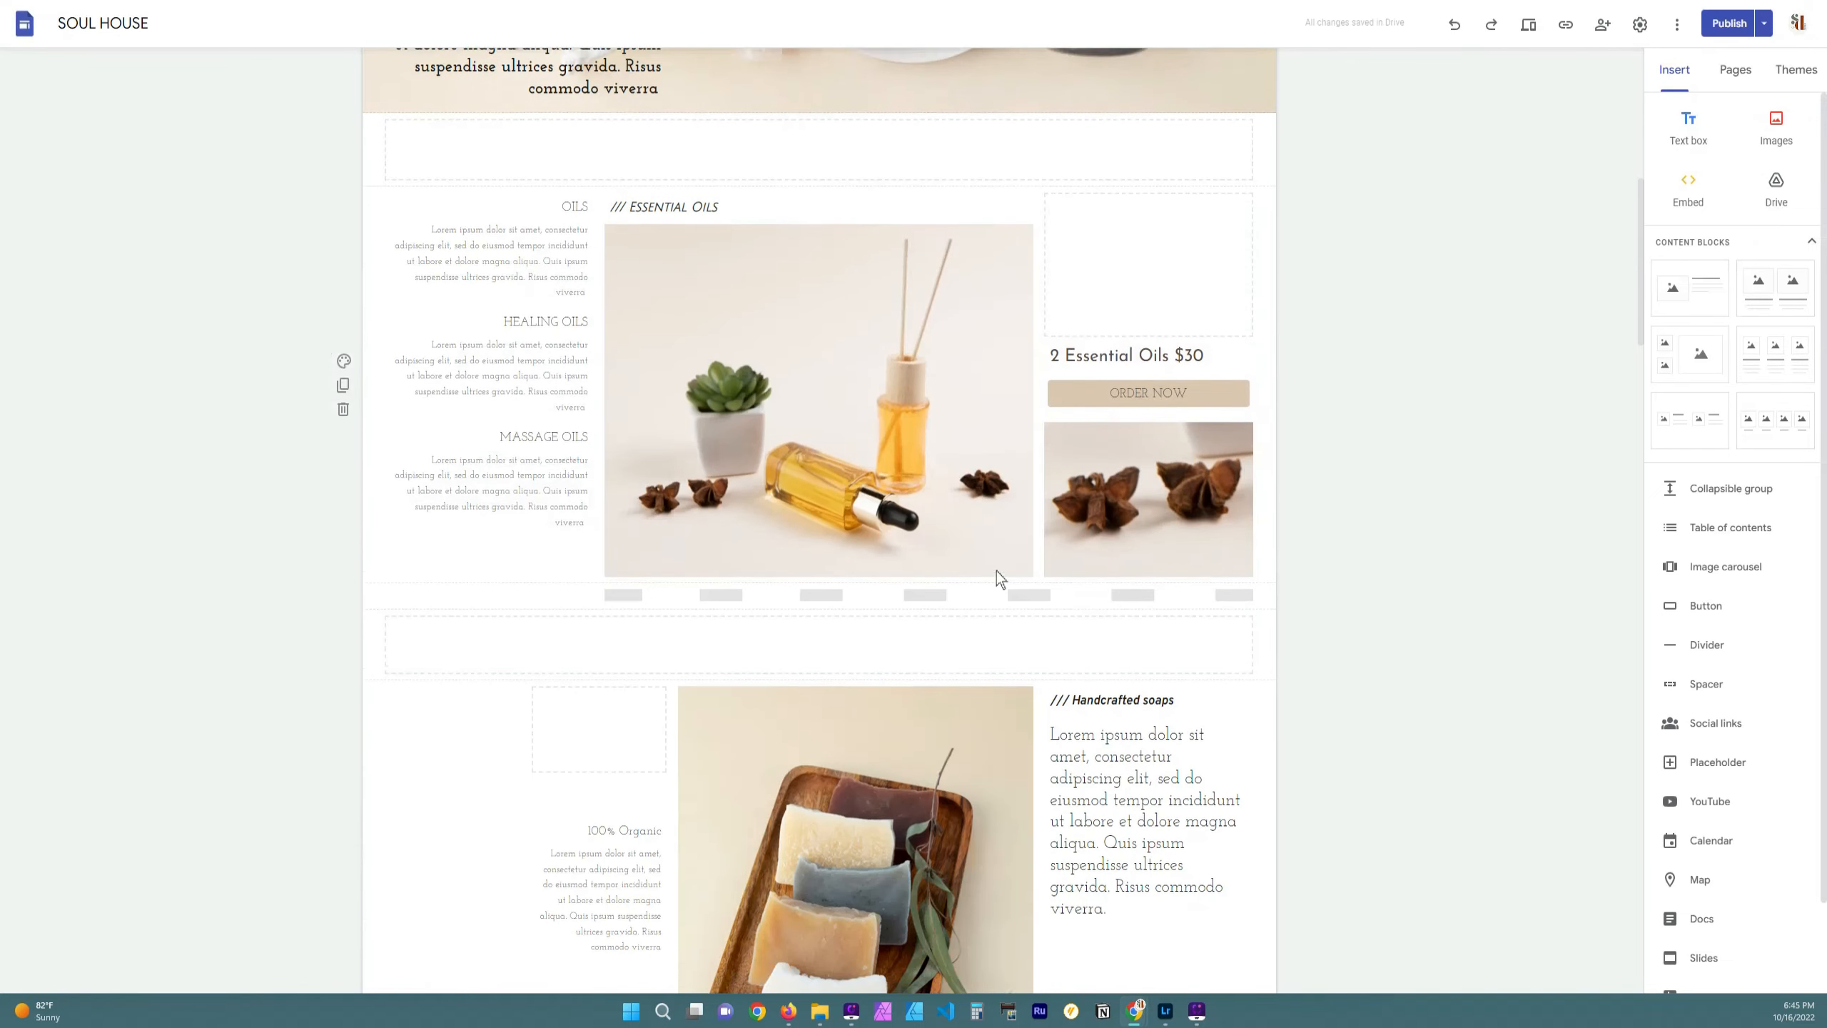
scroll(995, 576, up, 2)
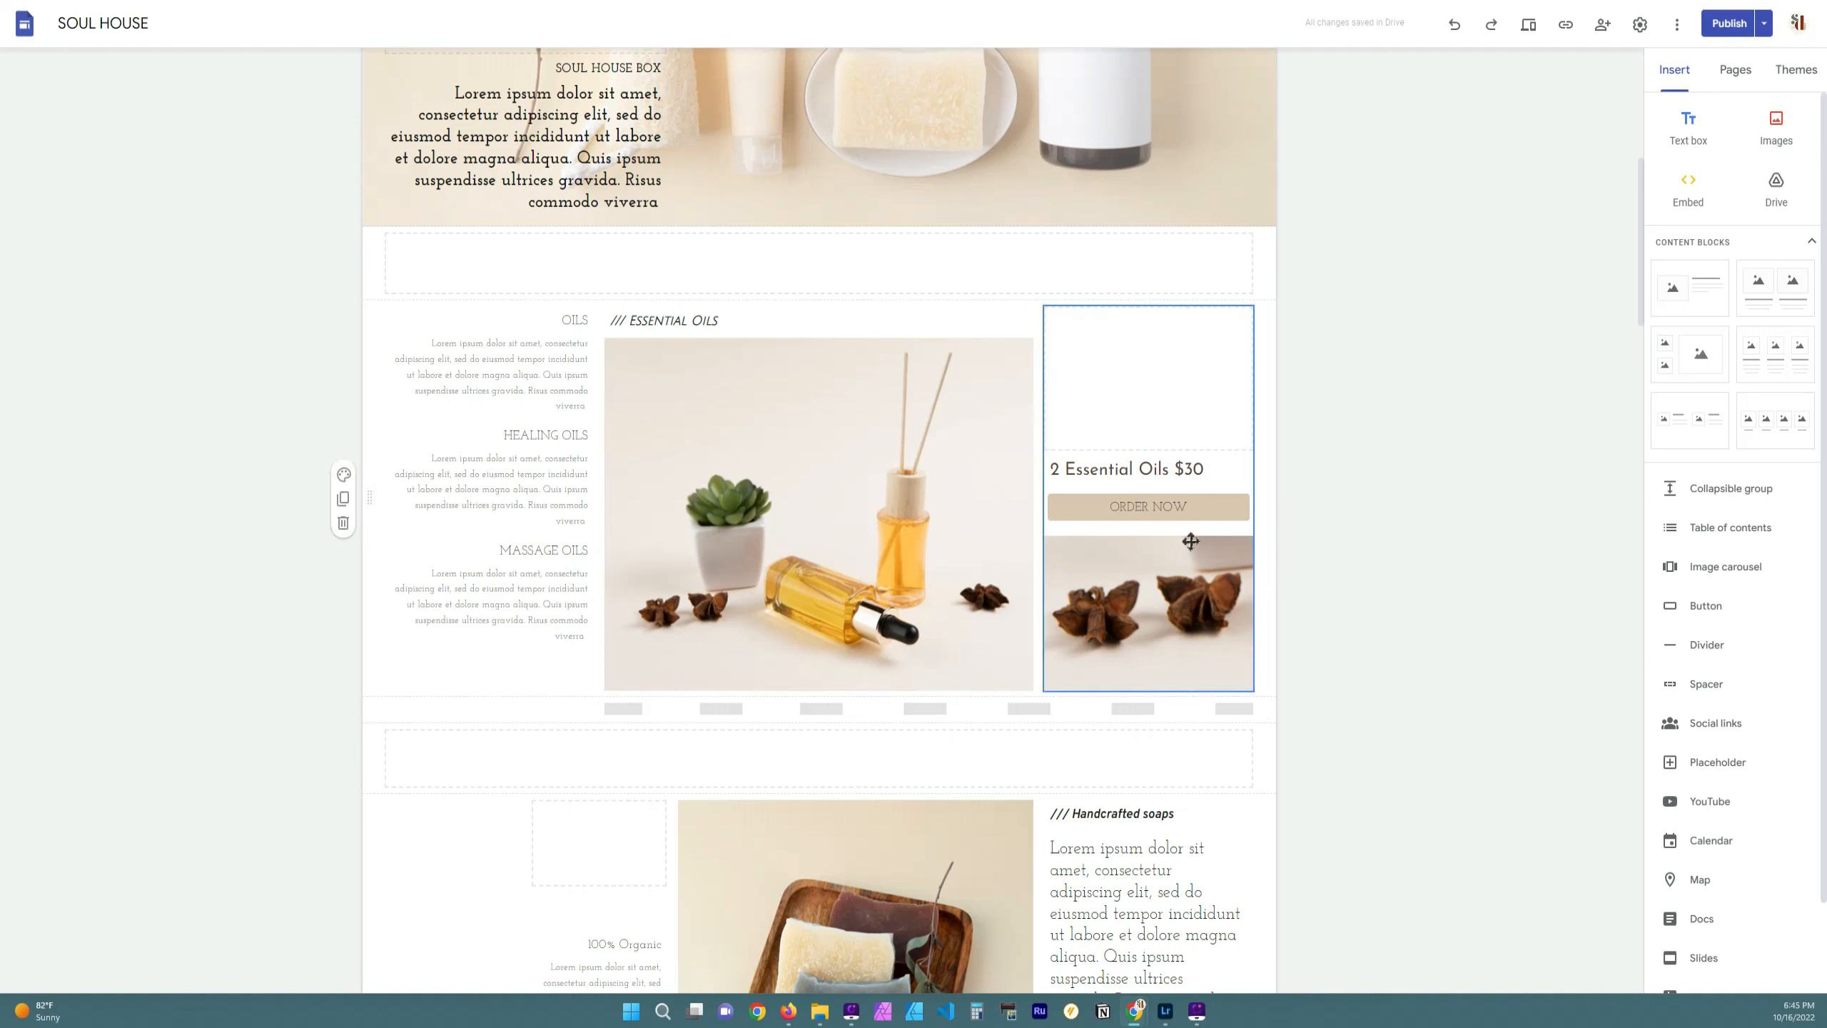
click(1161, 387)
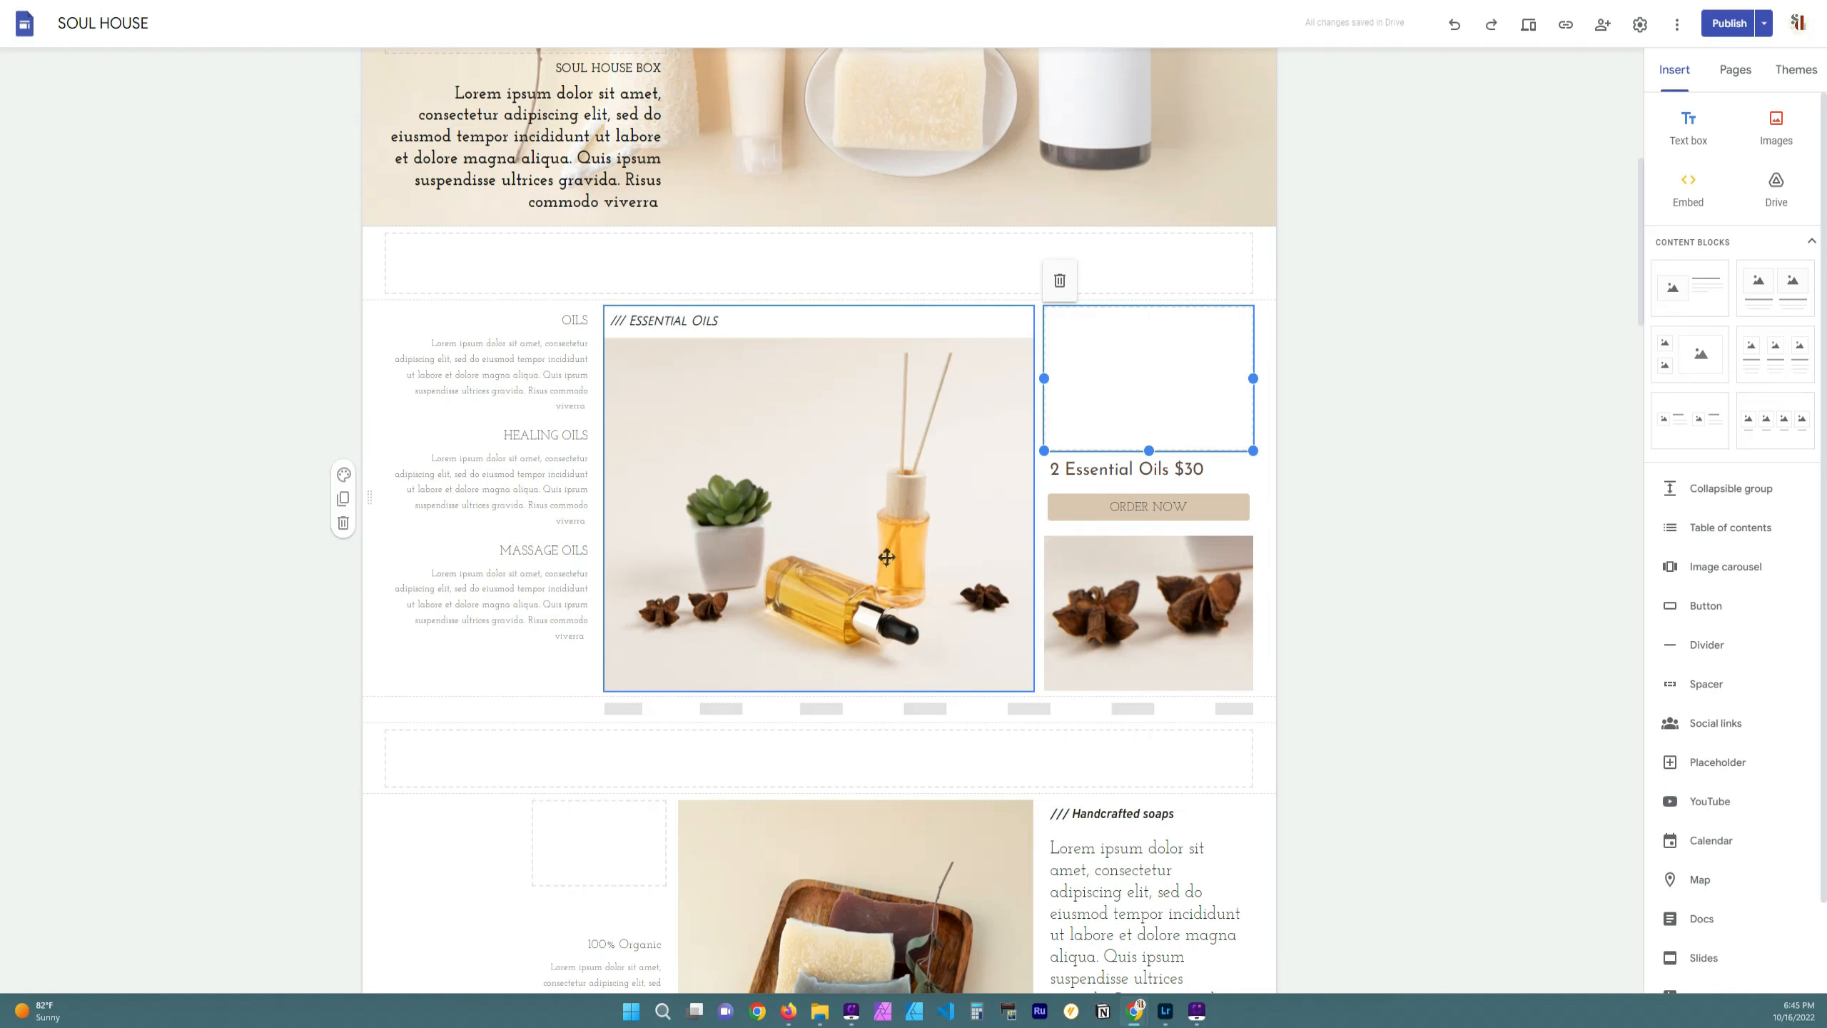
click(942, 503)
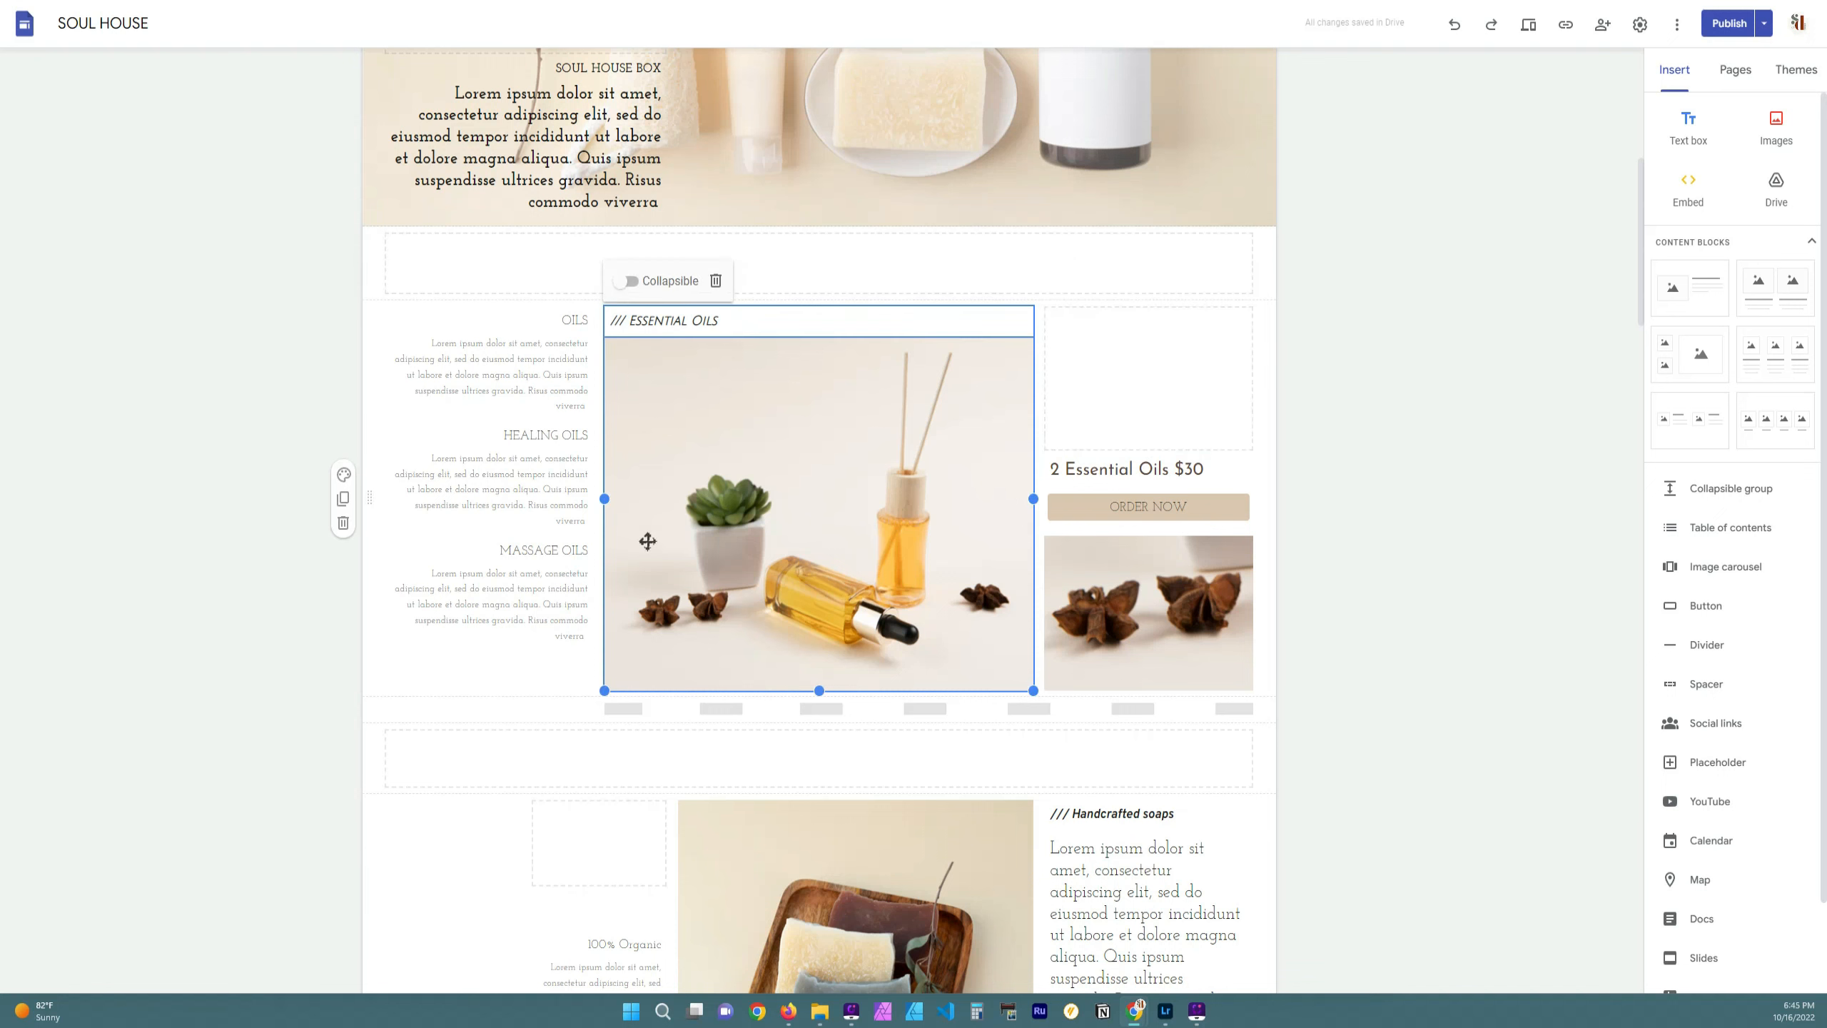
drag(876, 489, 389, 471)
Left-align the full text of the OILS, HEALING OILS and MASSAGE OILS text boxes
click(977, 358)
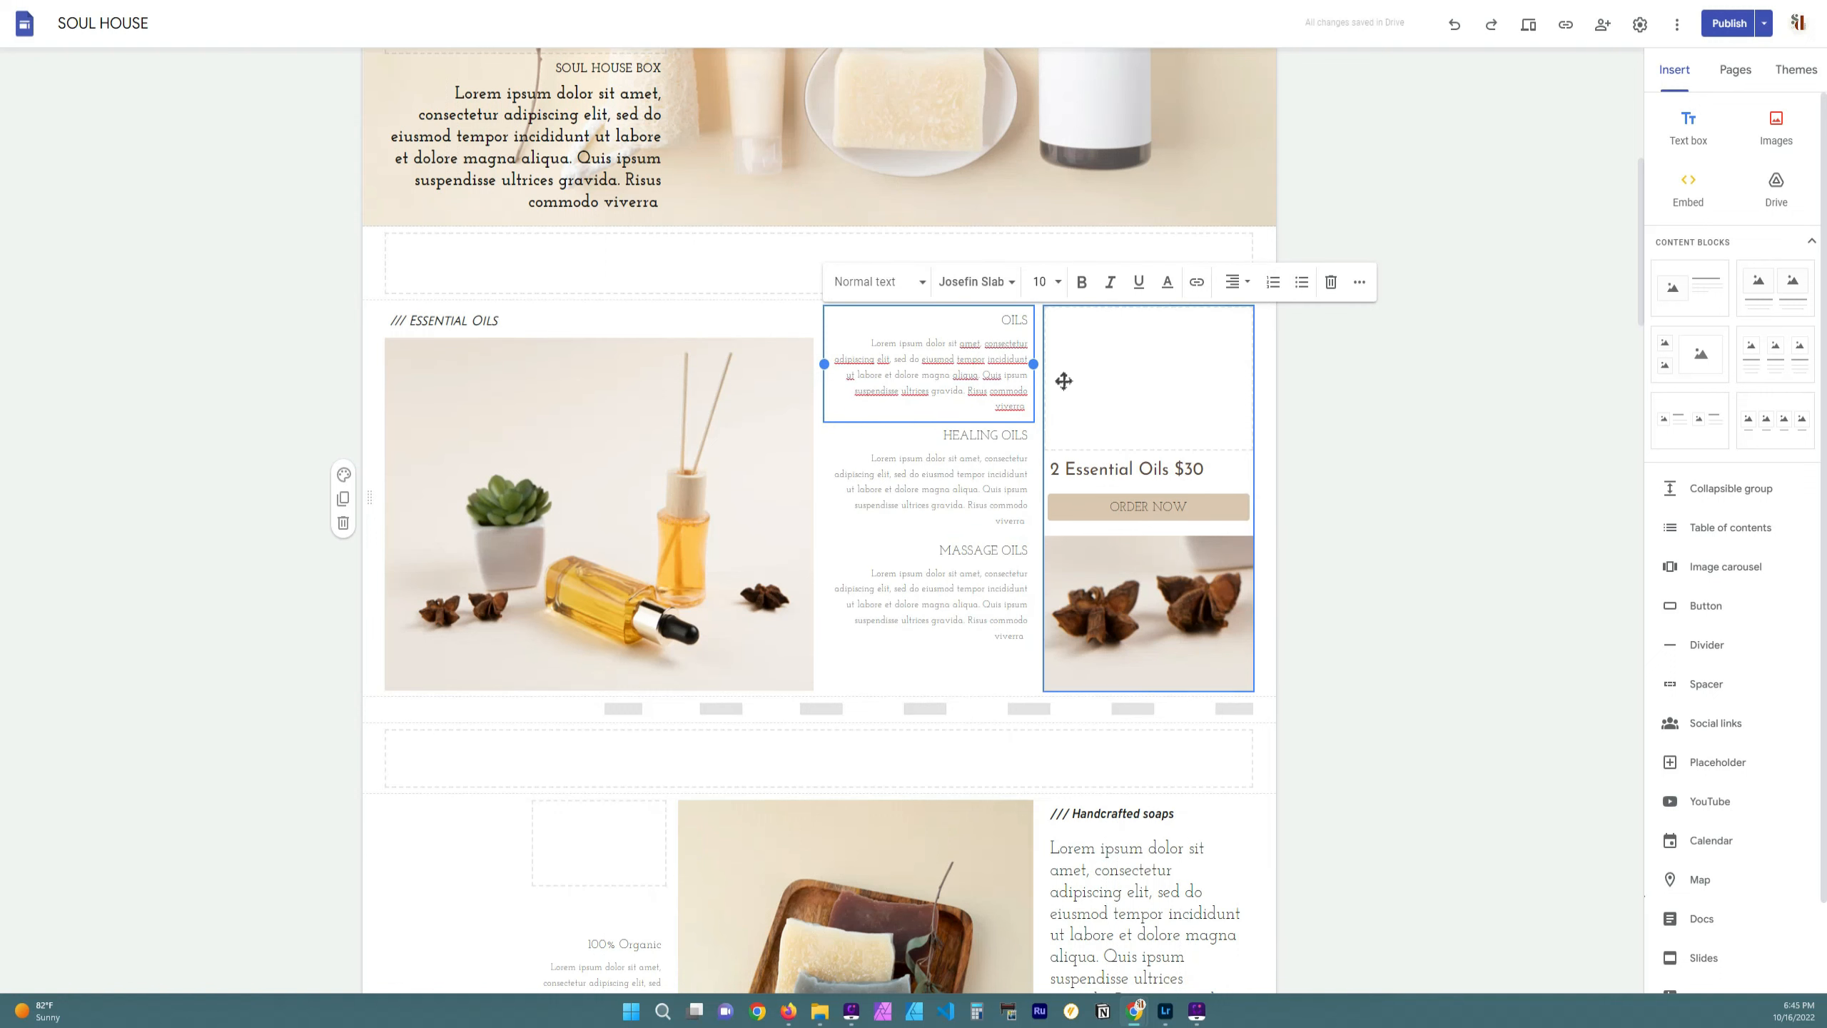
mouse_move(1028, 367)
mouse_down()
mouse_move(942, 354)
mouse_move(1031, 363)
mouse_move(1031, 409)
mouse_up()
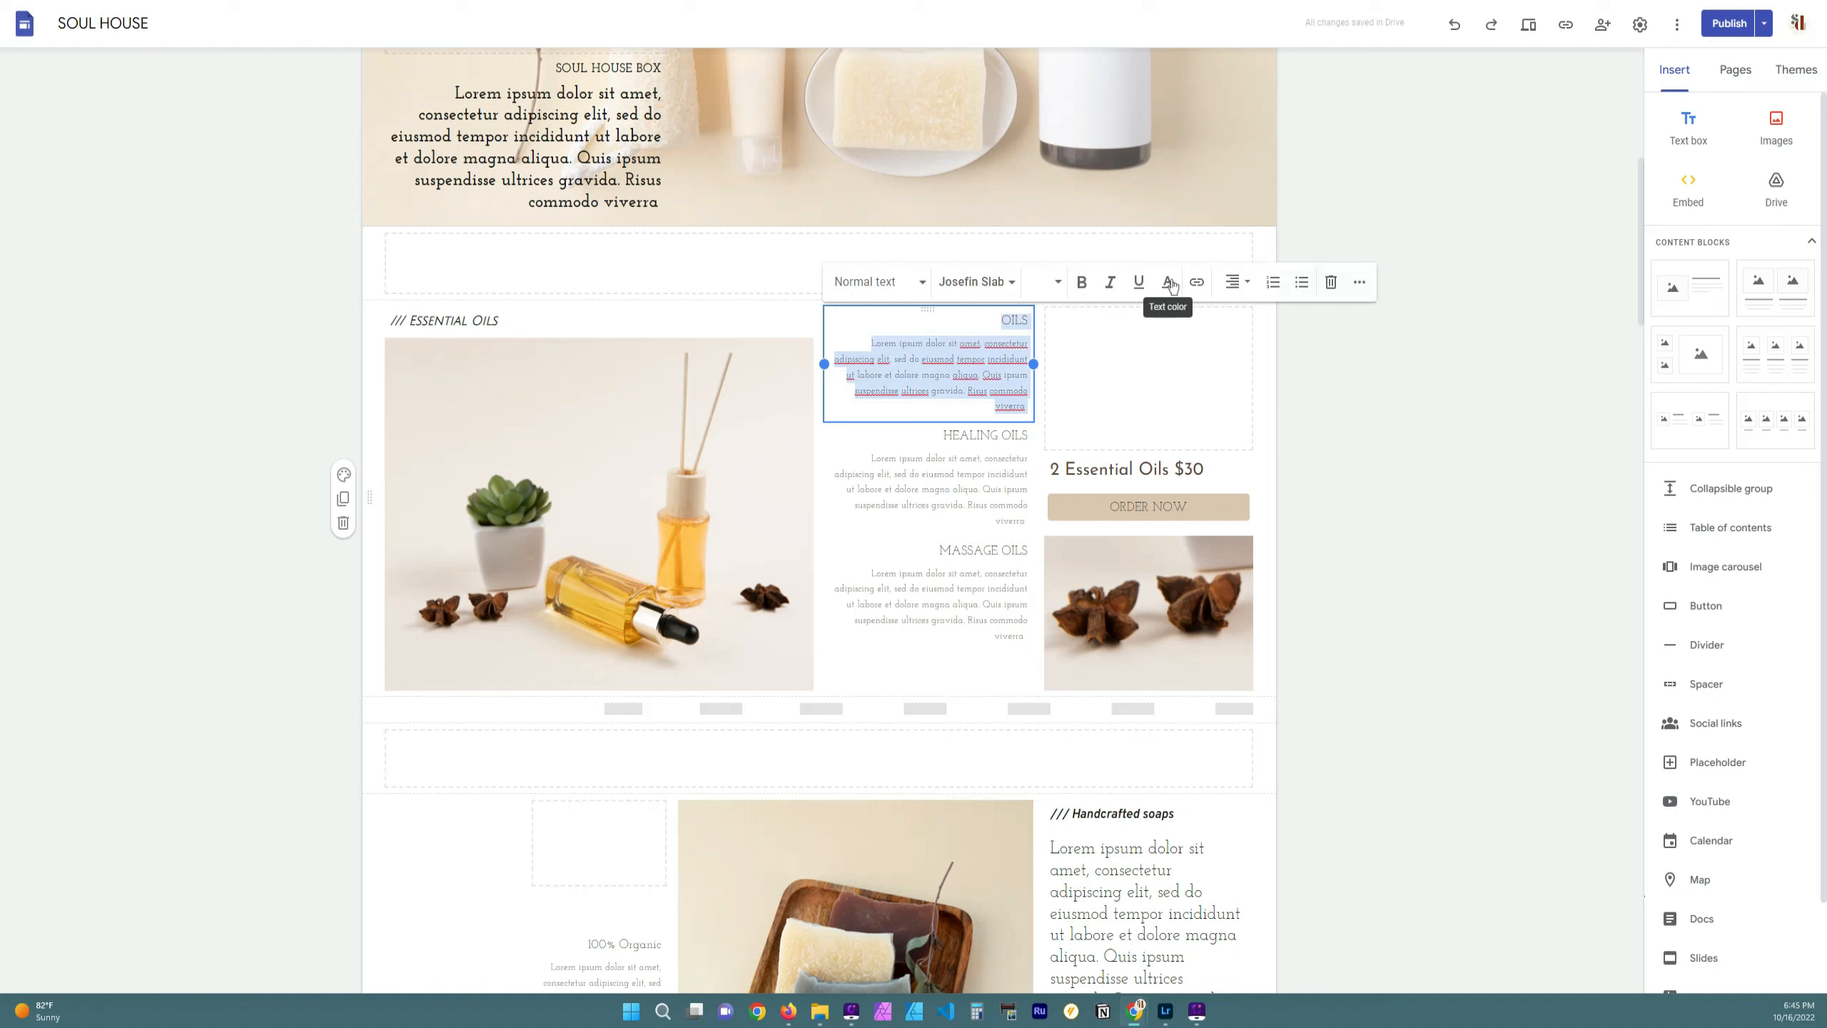
click(1236, 282)
click(1235, 289)
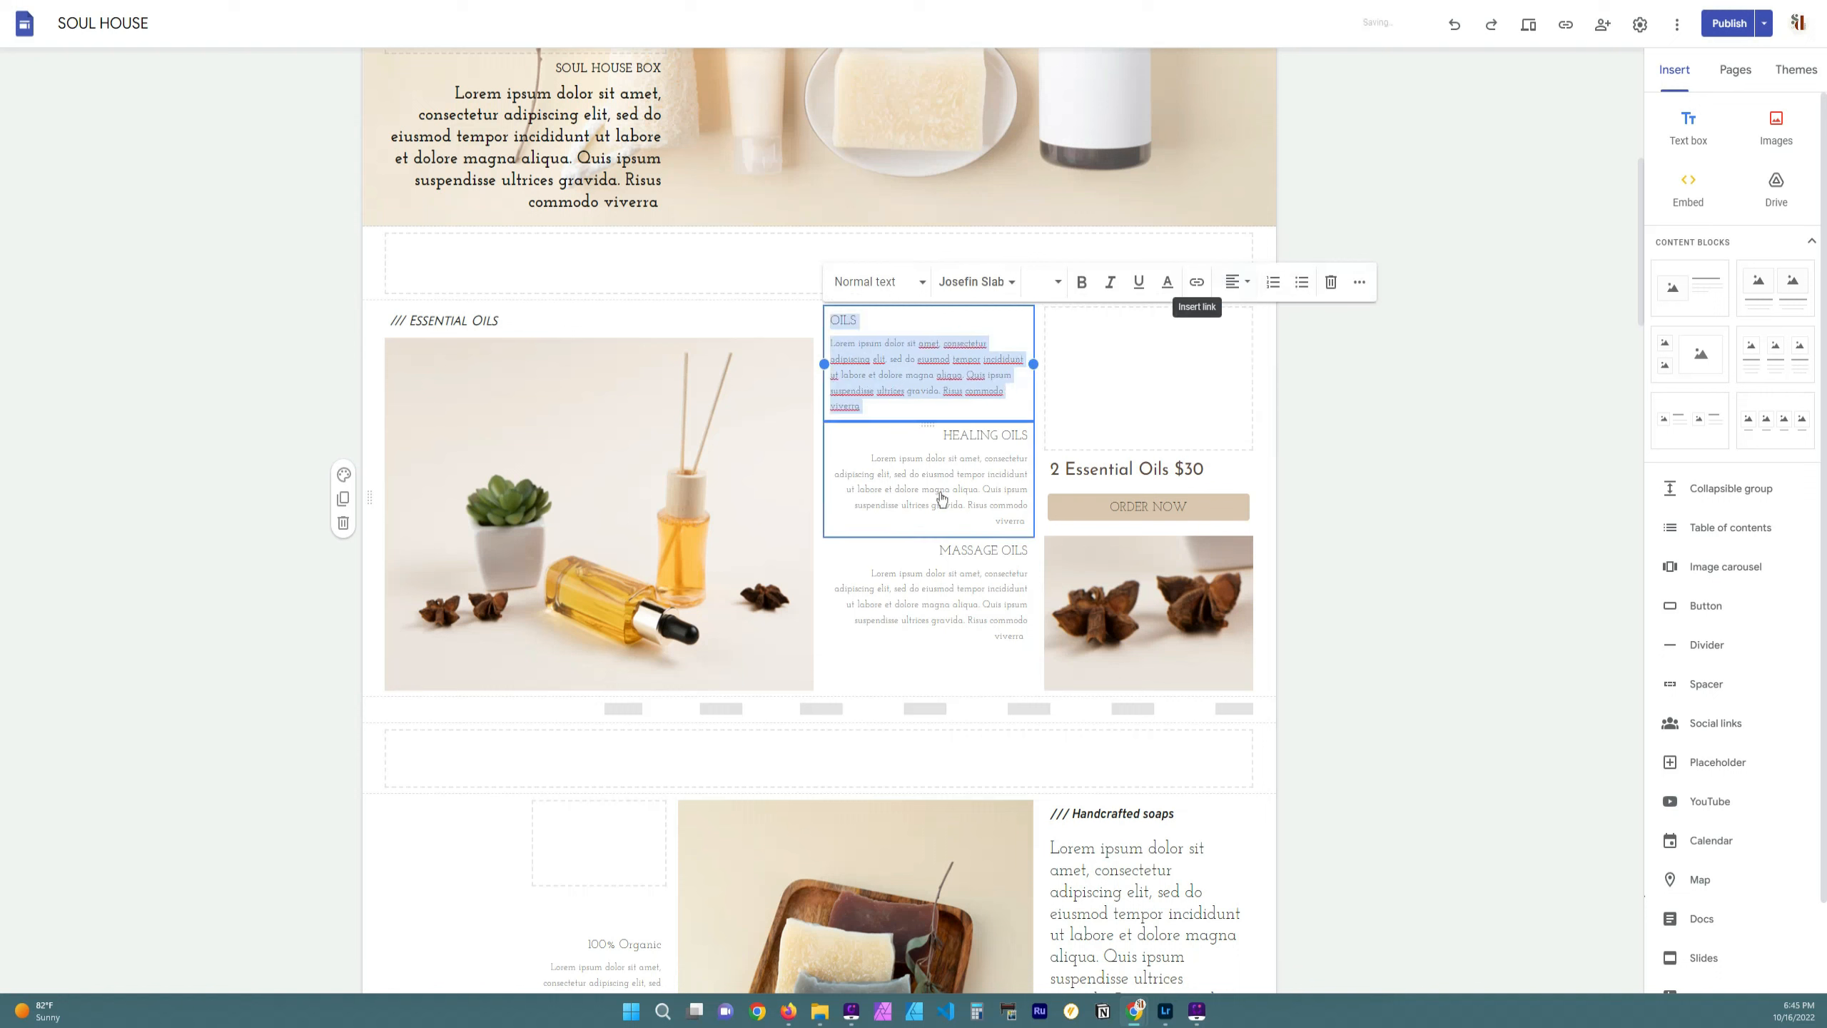
drag(938, 430, 1030, 524)
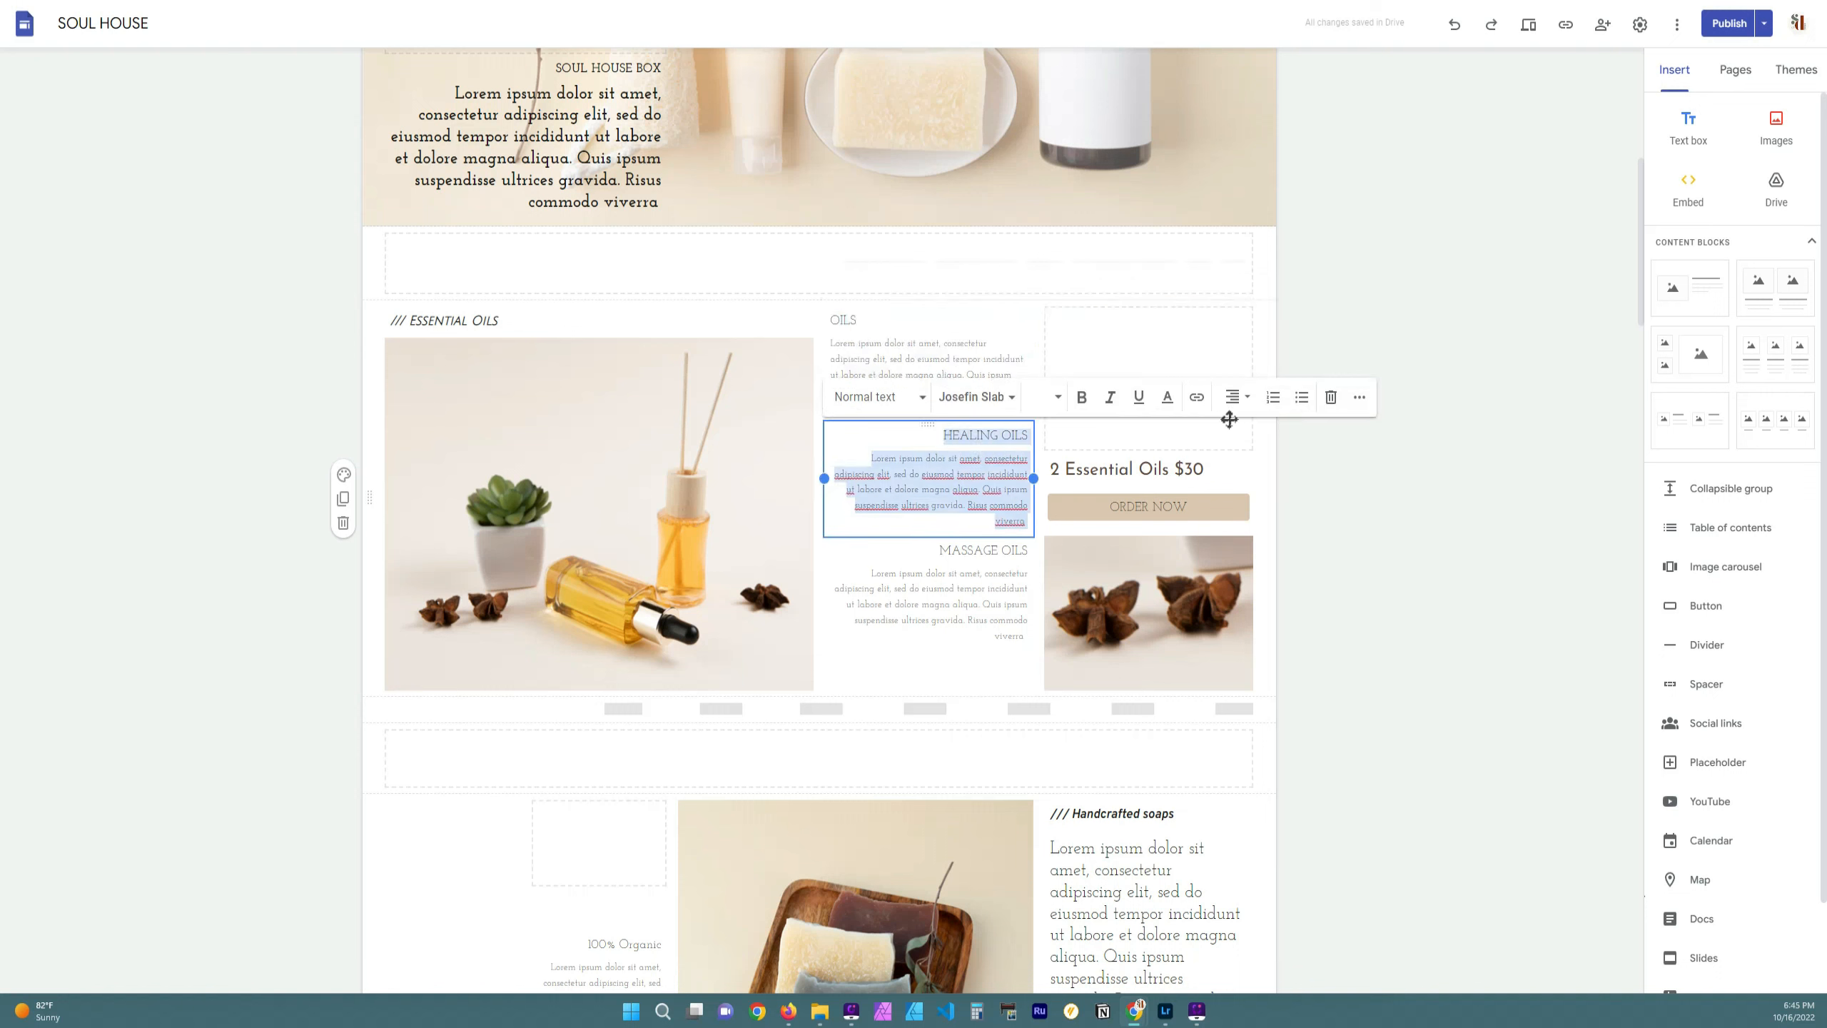
click(1248, 402)
click(1232, 402)
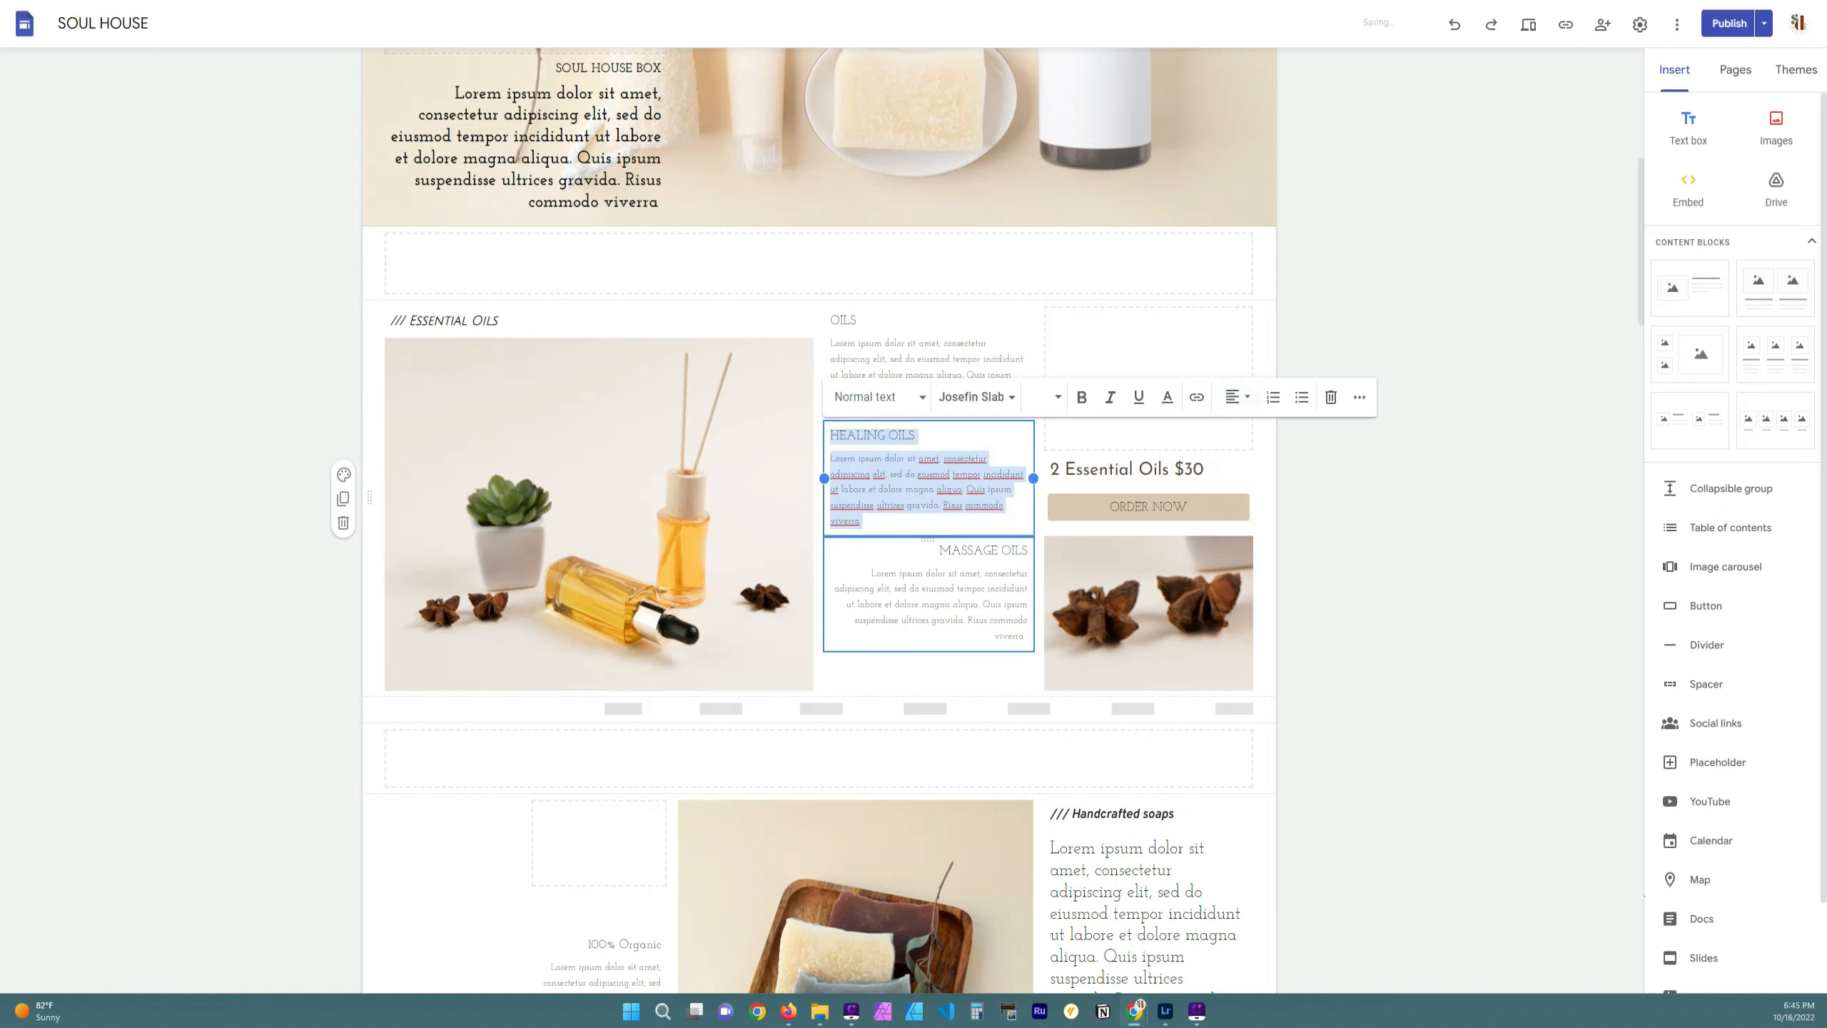
mouse_move(937, 548)
mouse_down()
mouse_move(1021, 597)
mouse_move(1028, 640)
mouse_up()
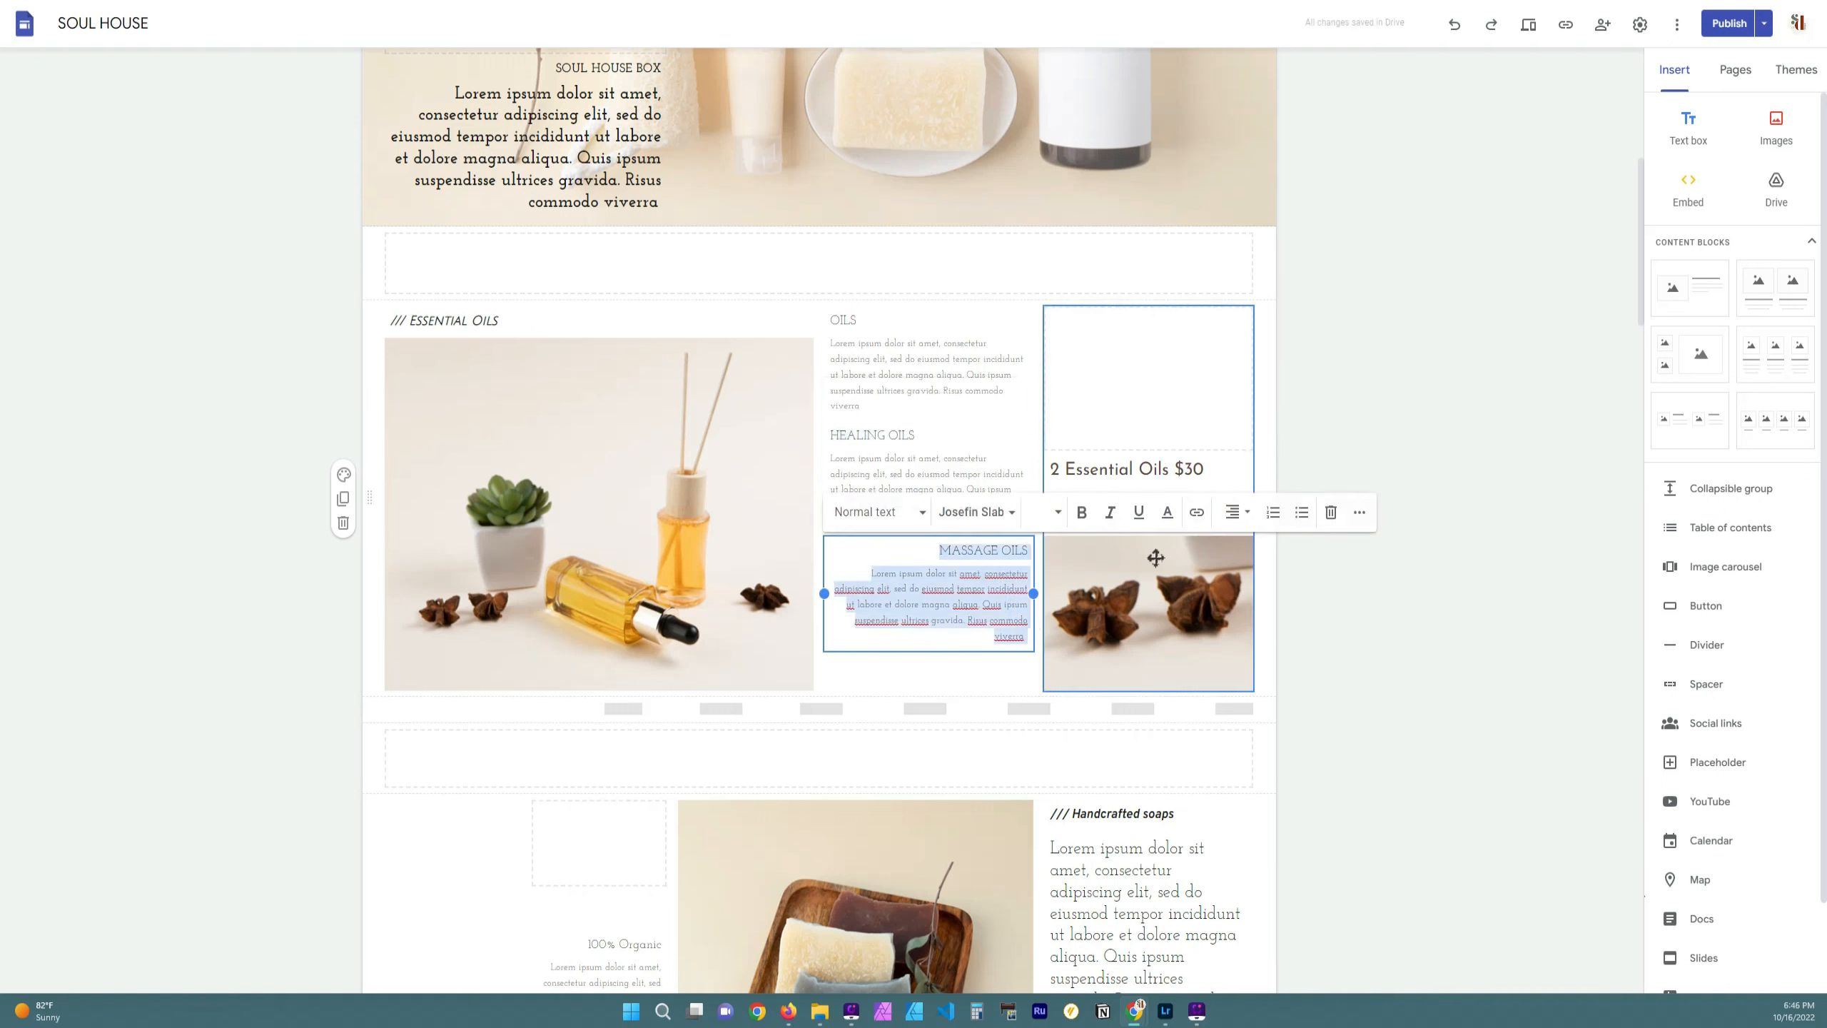
click(1236, 514)
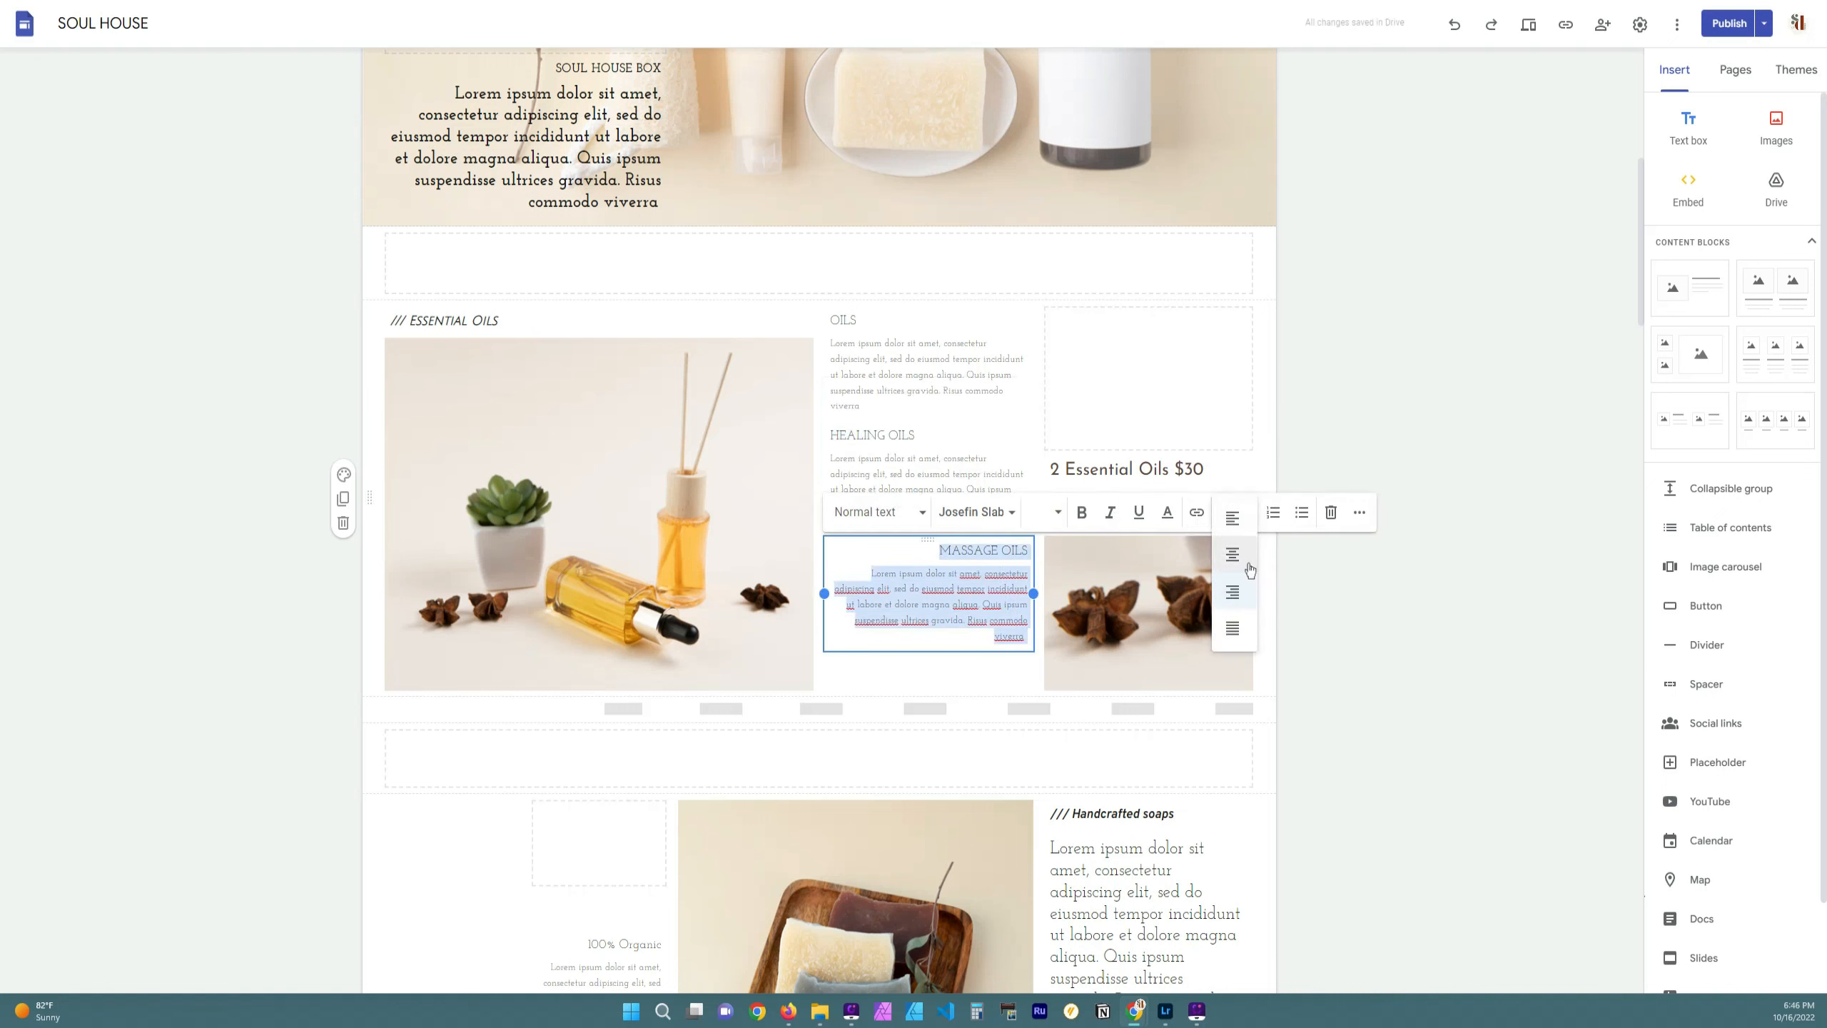
click(1239, 521)
click(1426, 659)
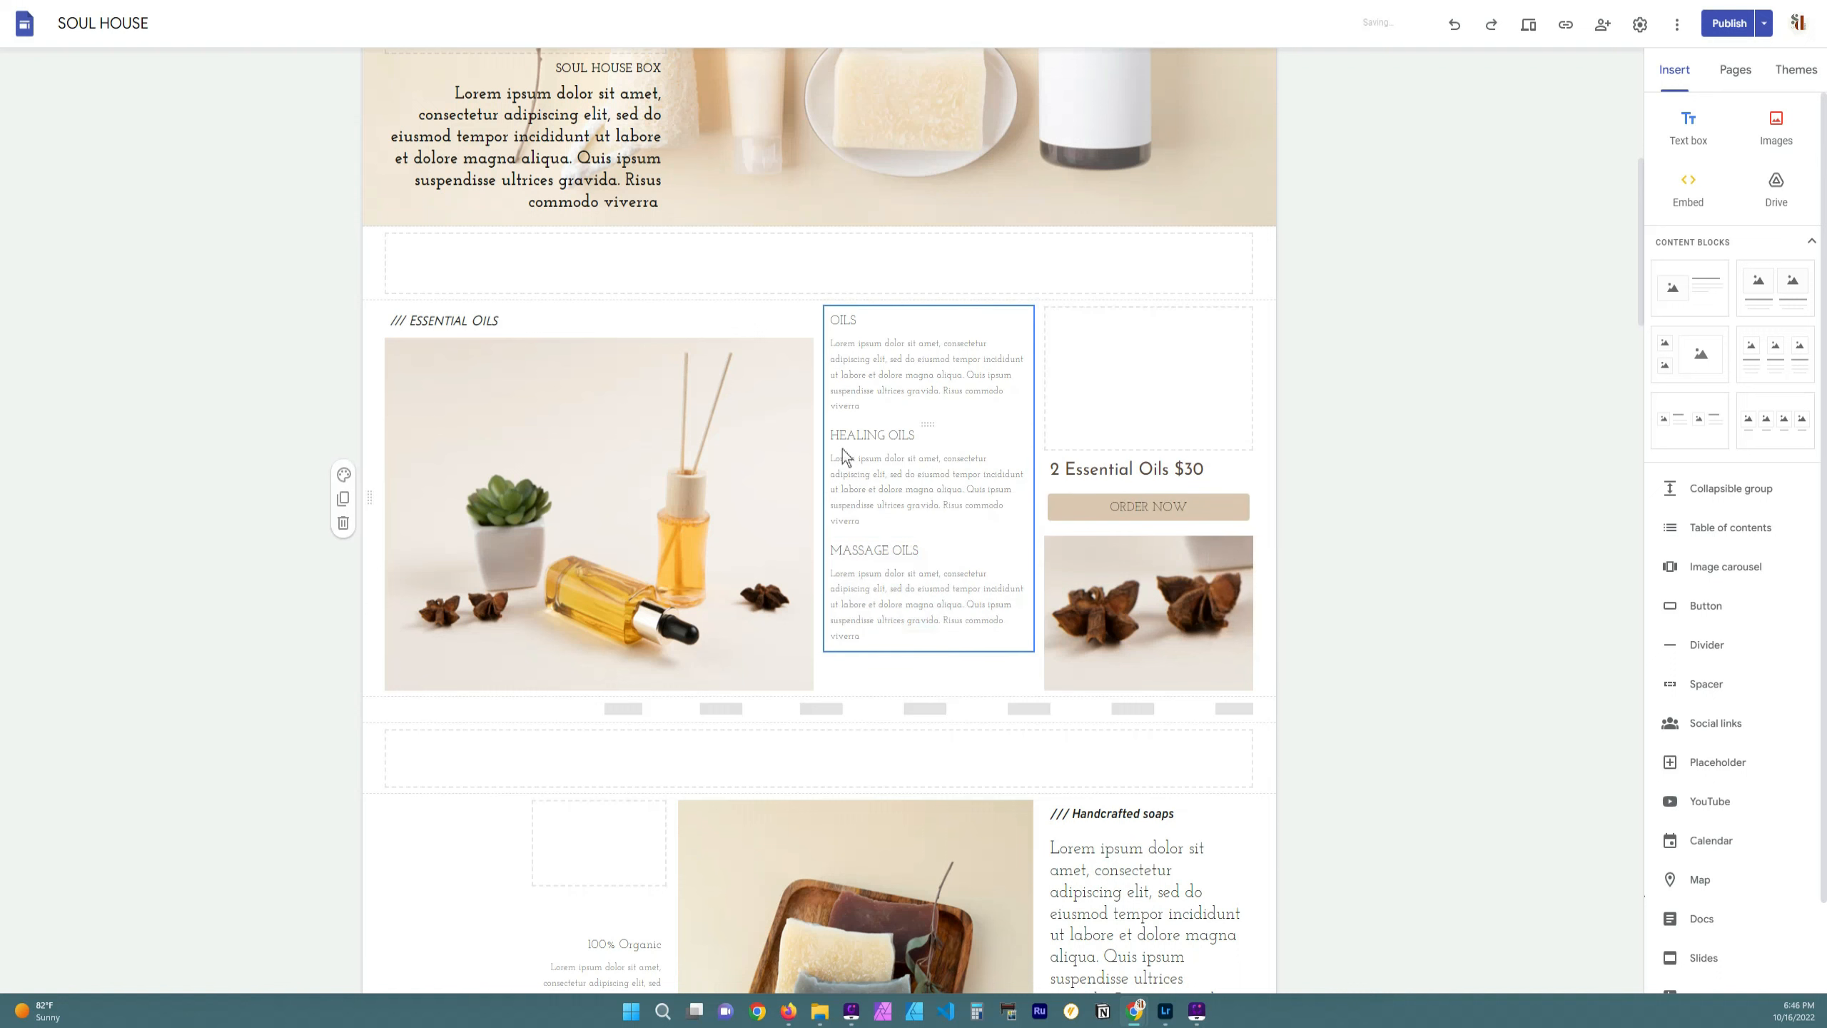
Try centre alignment on the HEALING OILS text box, and set it to right alignment
mouse_move(831, 435)
mouse_down()
mouse_move(934, 496)
mouse_move(863, 522)
mouse_up()
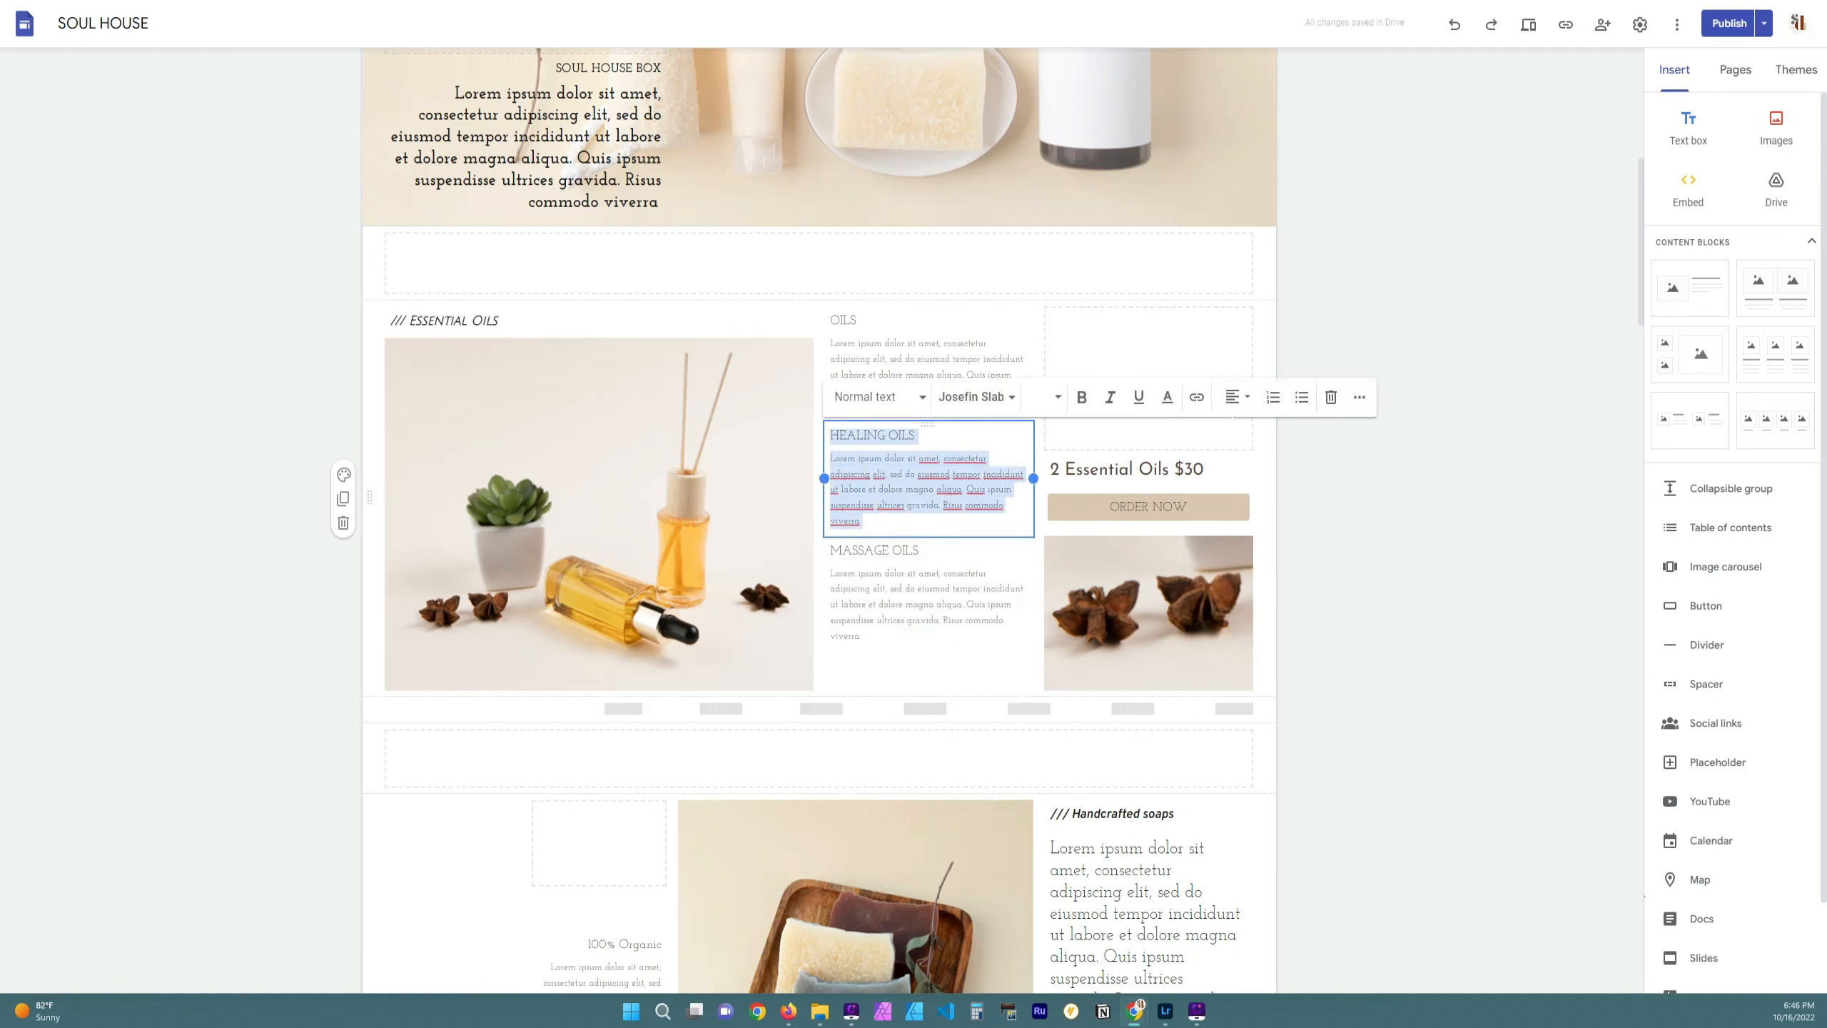
click(1252, 397)
click(1235, 439)
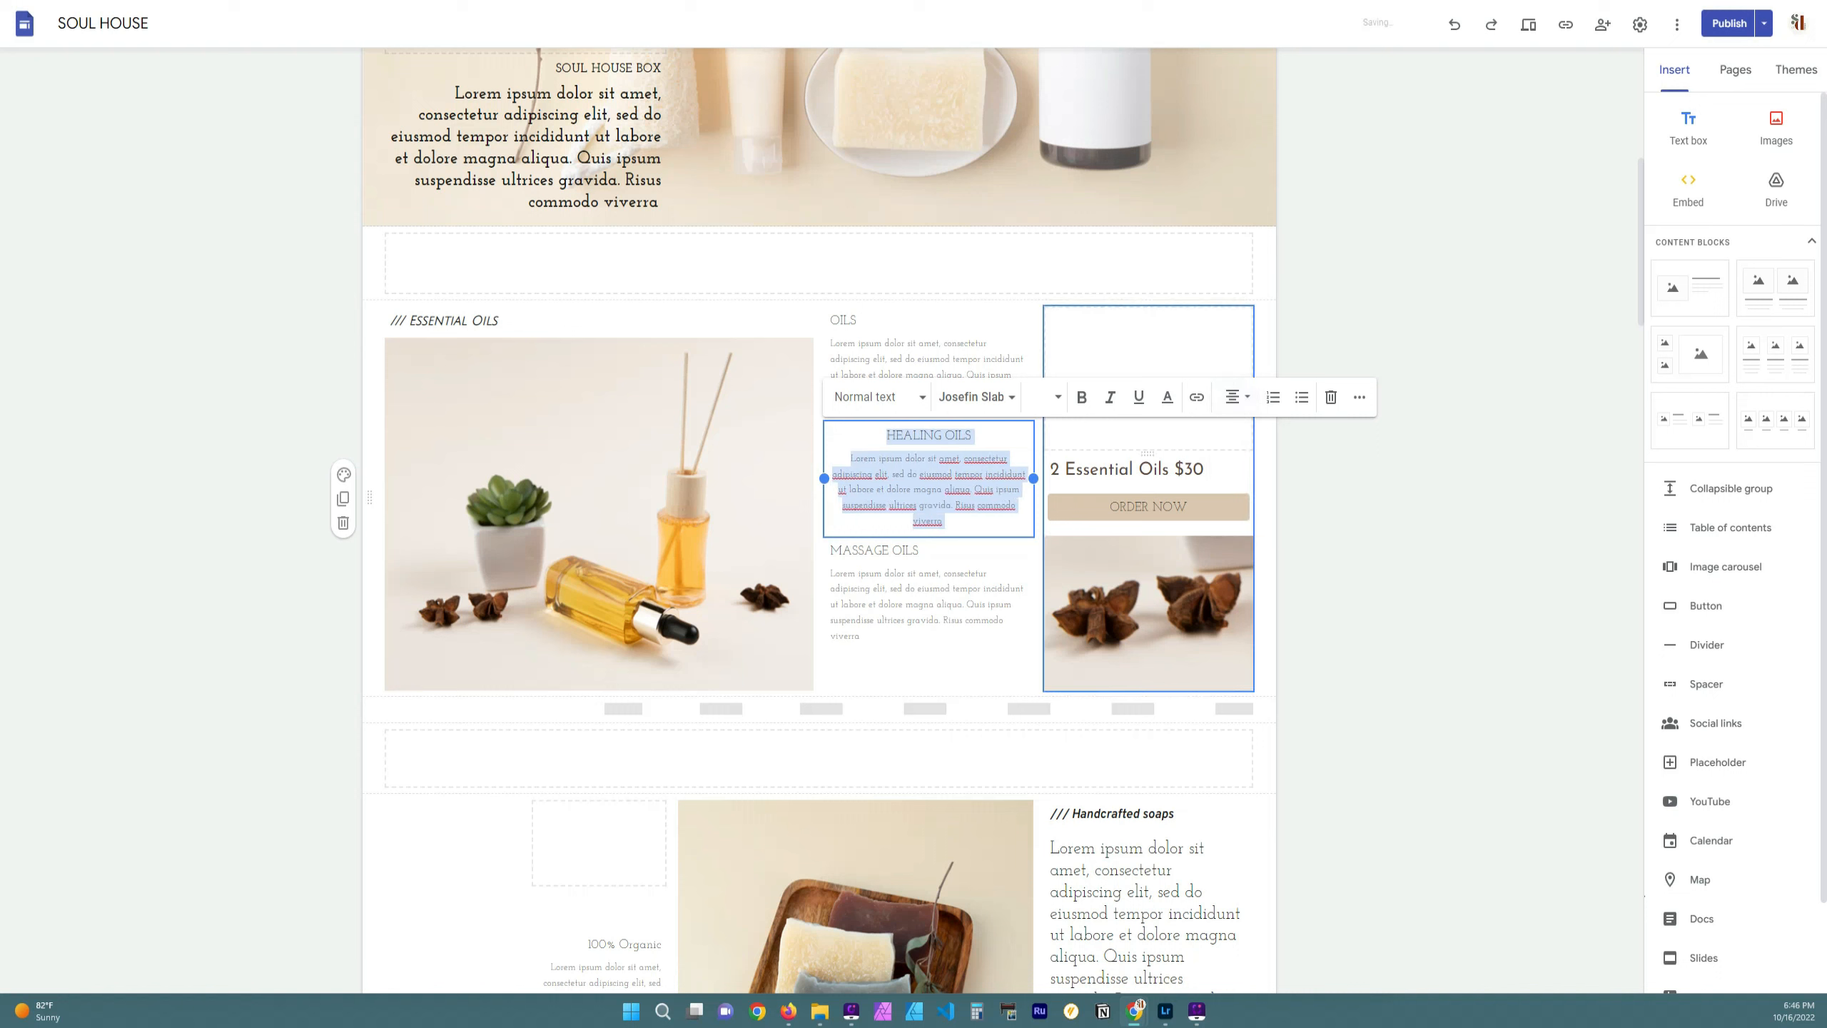
click(1249, 400)
click(1243, 475)
click(1476, 519)
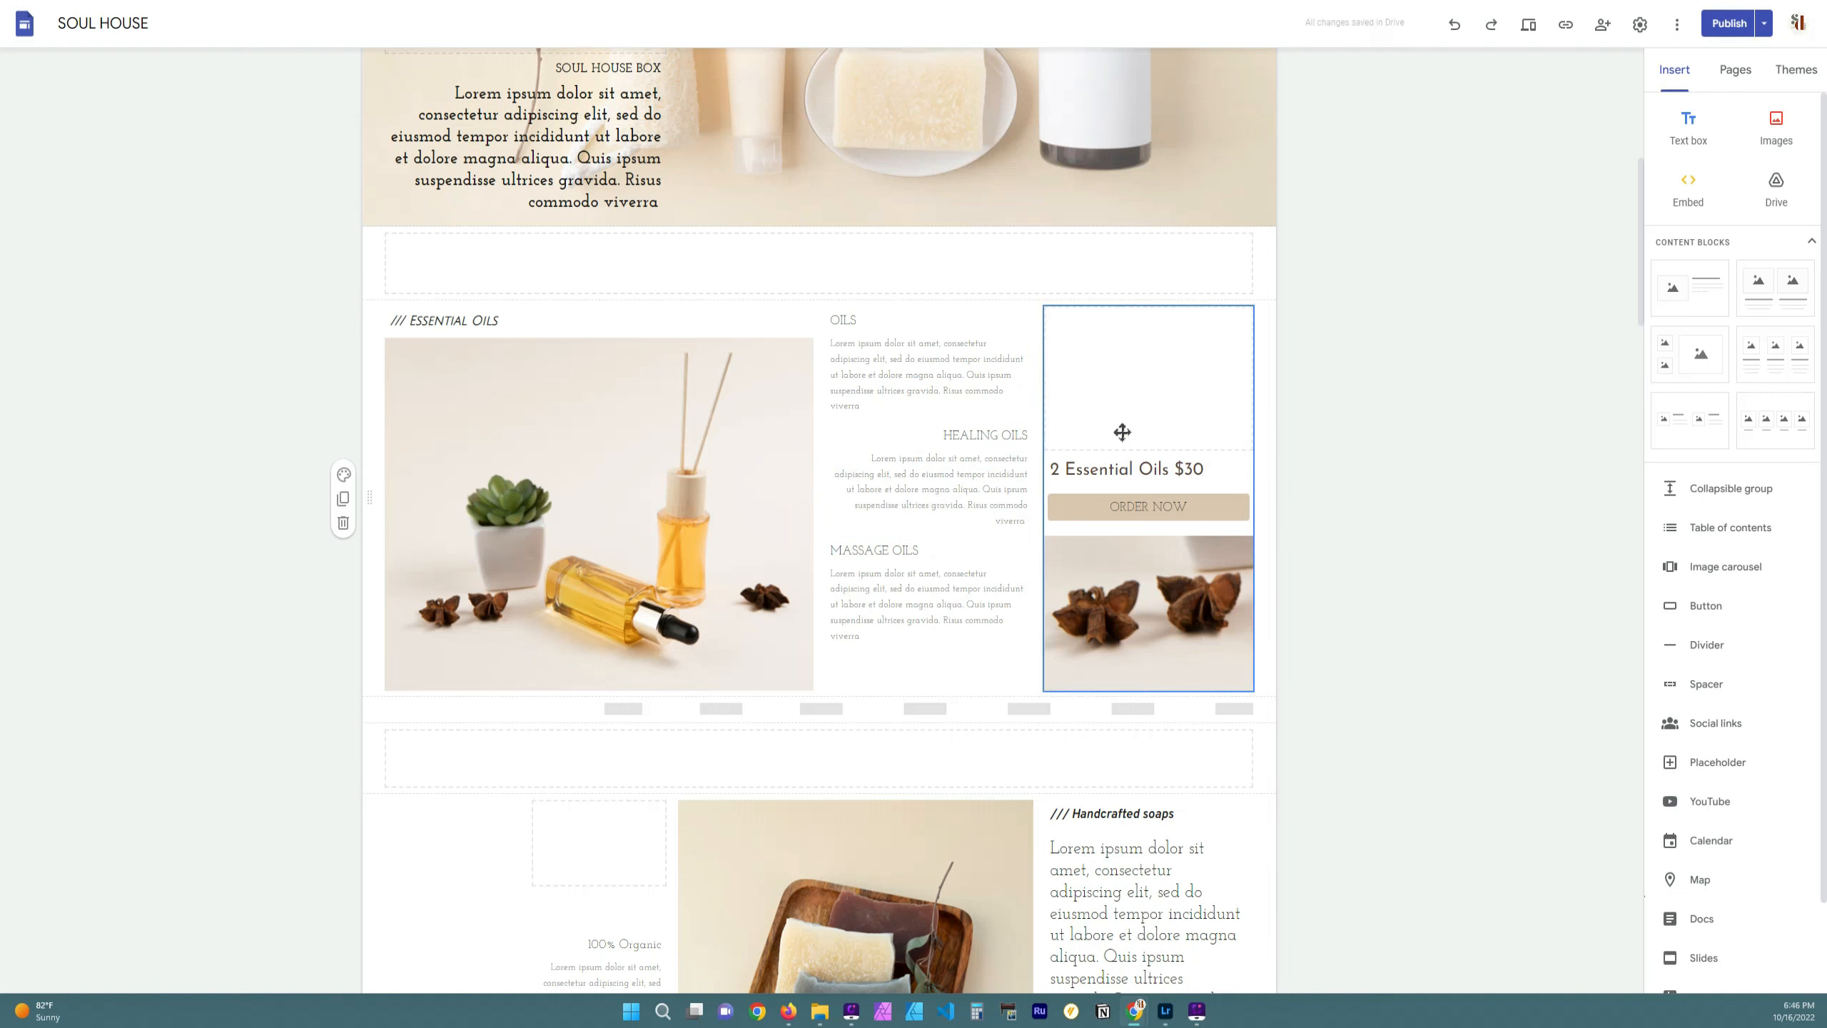
Check the order and alignment of the Essential Oils section in the phone preview, and exit the preview
click(1527, 27)
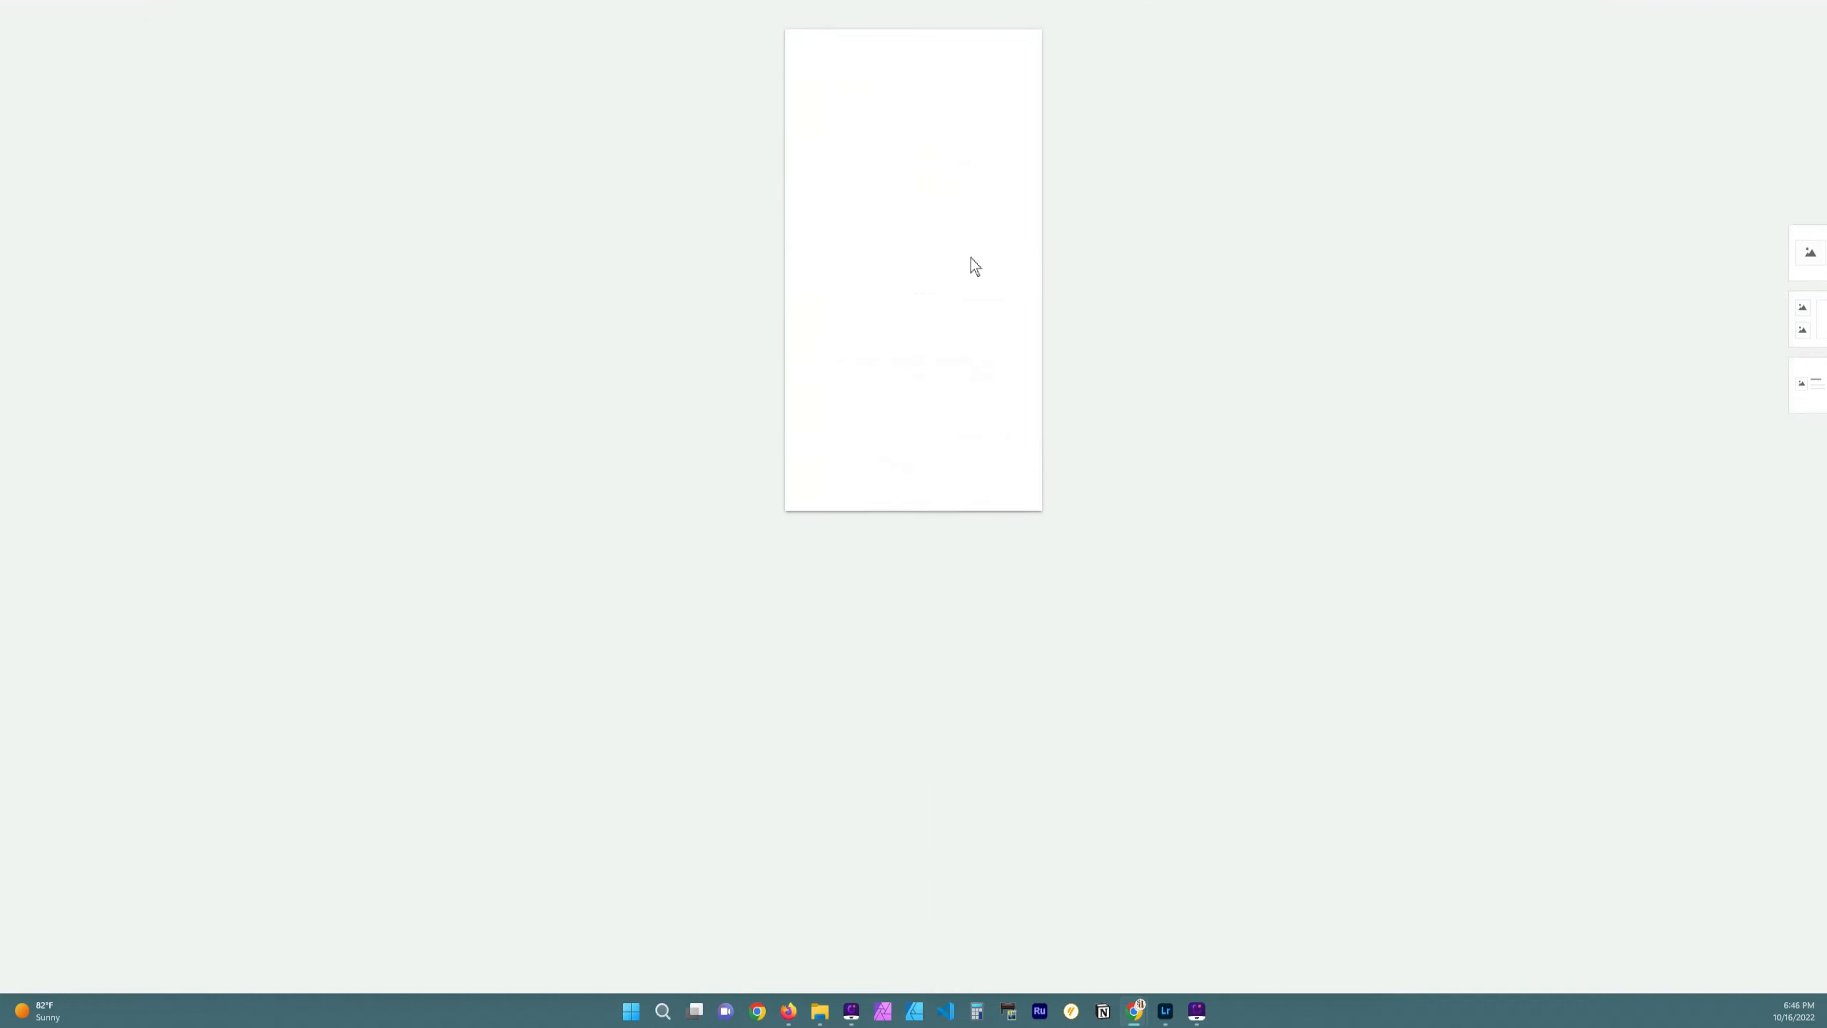
scroll(942, 357, down, 8)
scroll(942, 357, up, 3)
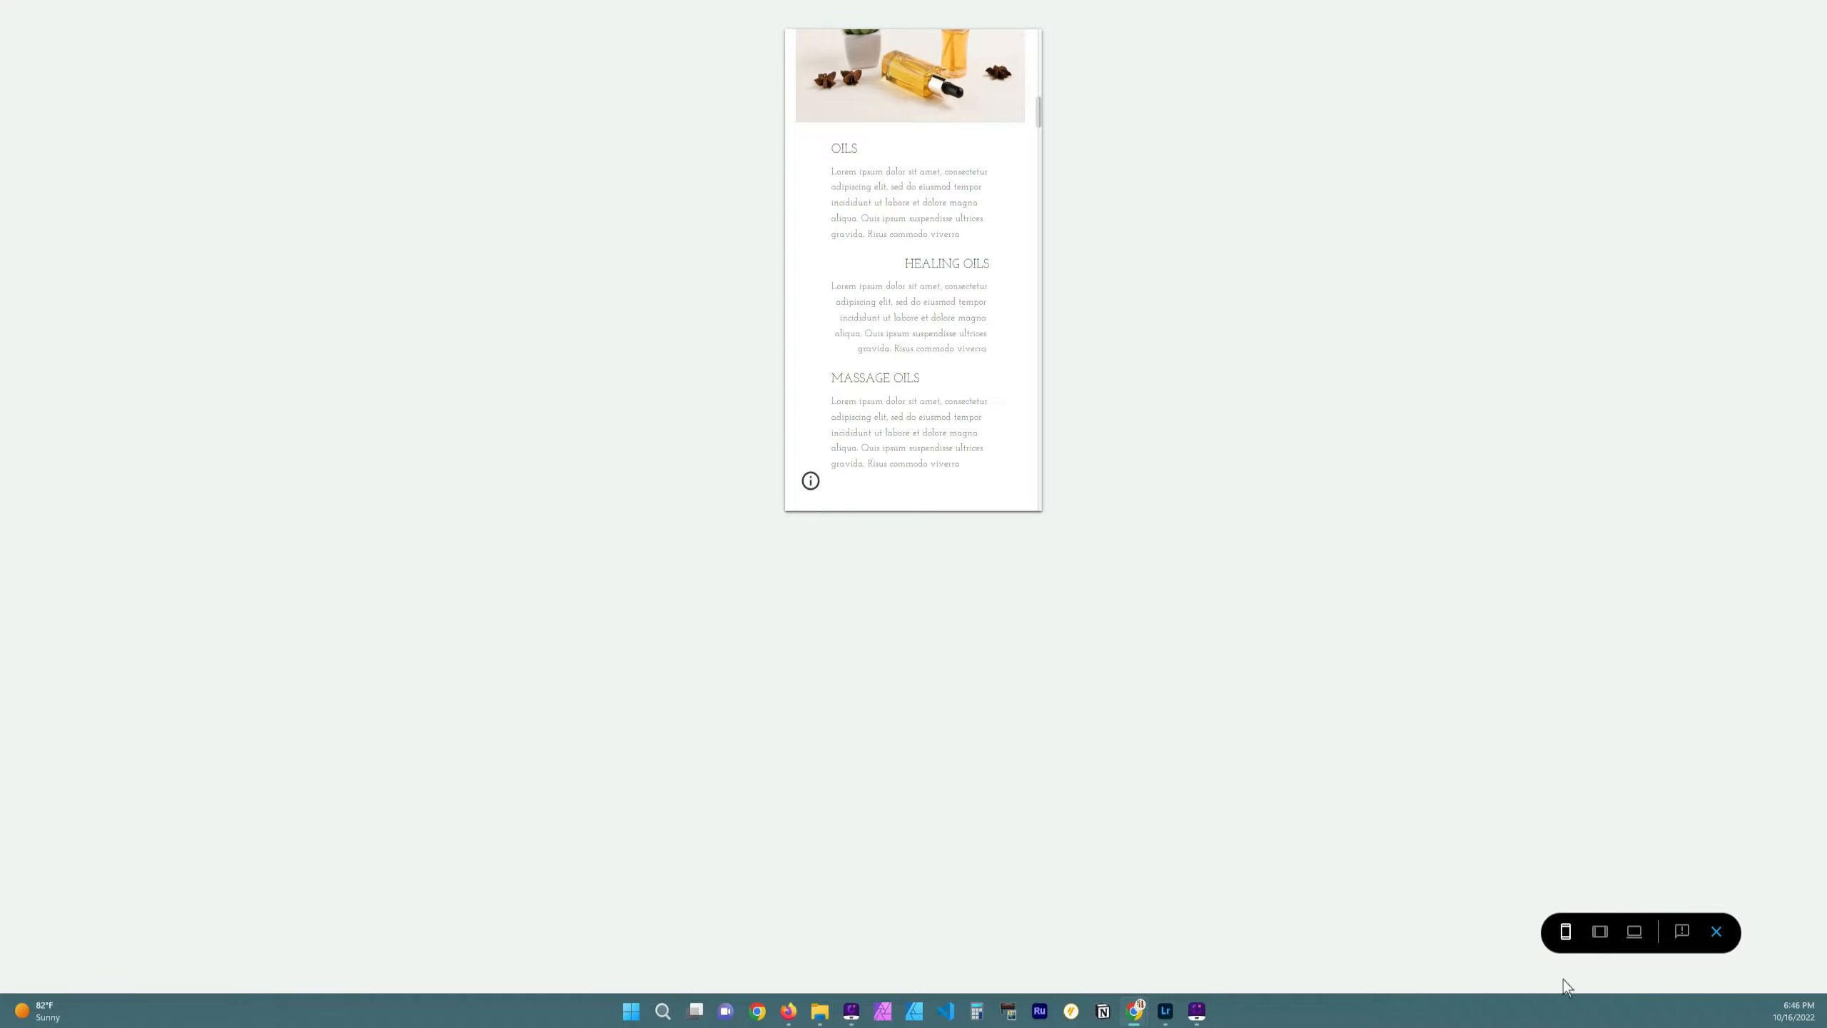
click(1706, 934)
Apply the Heading style to the "/// Essential Oils" title above the image
scroll(1118, 629, down, 2)
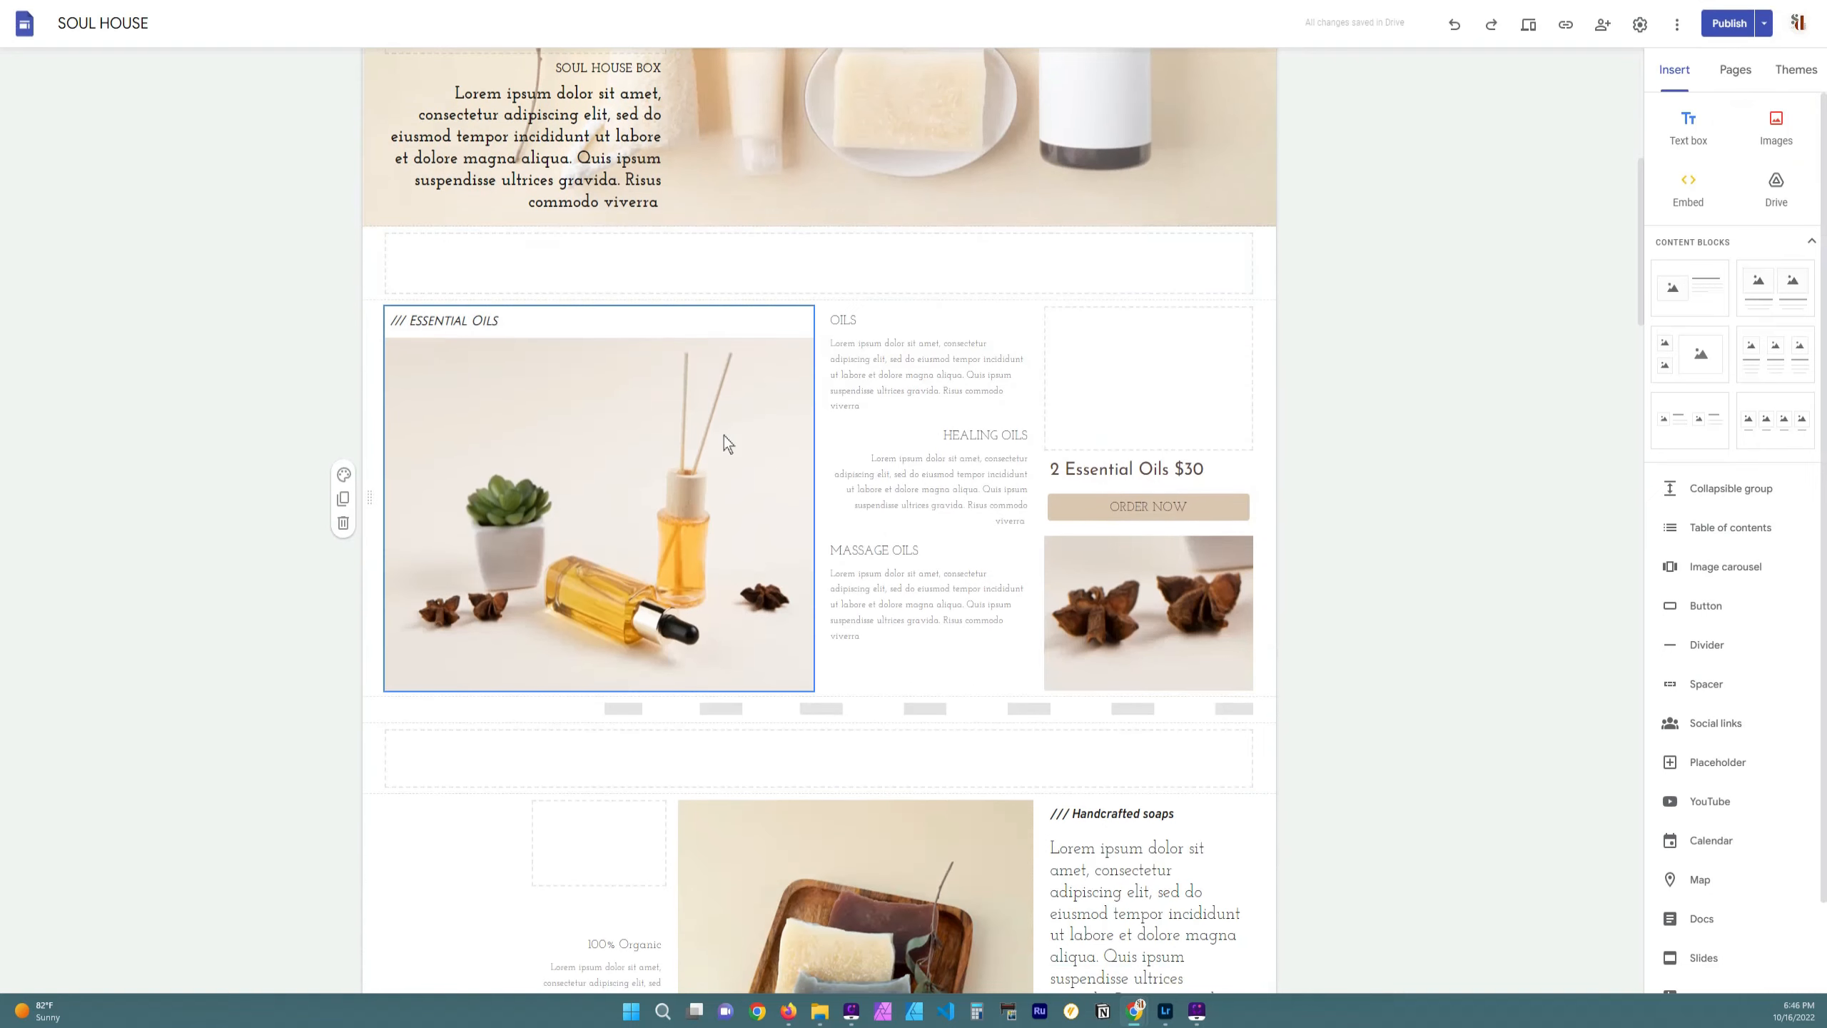
click(453, 320)
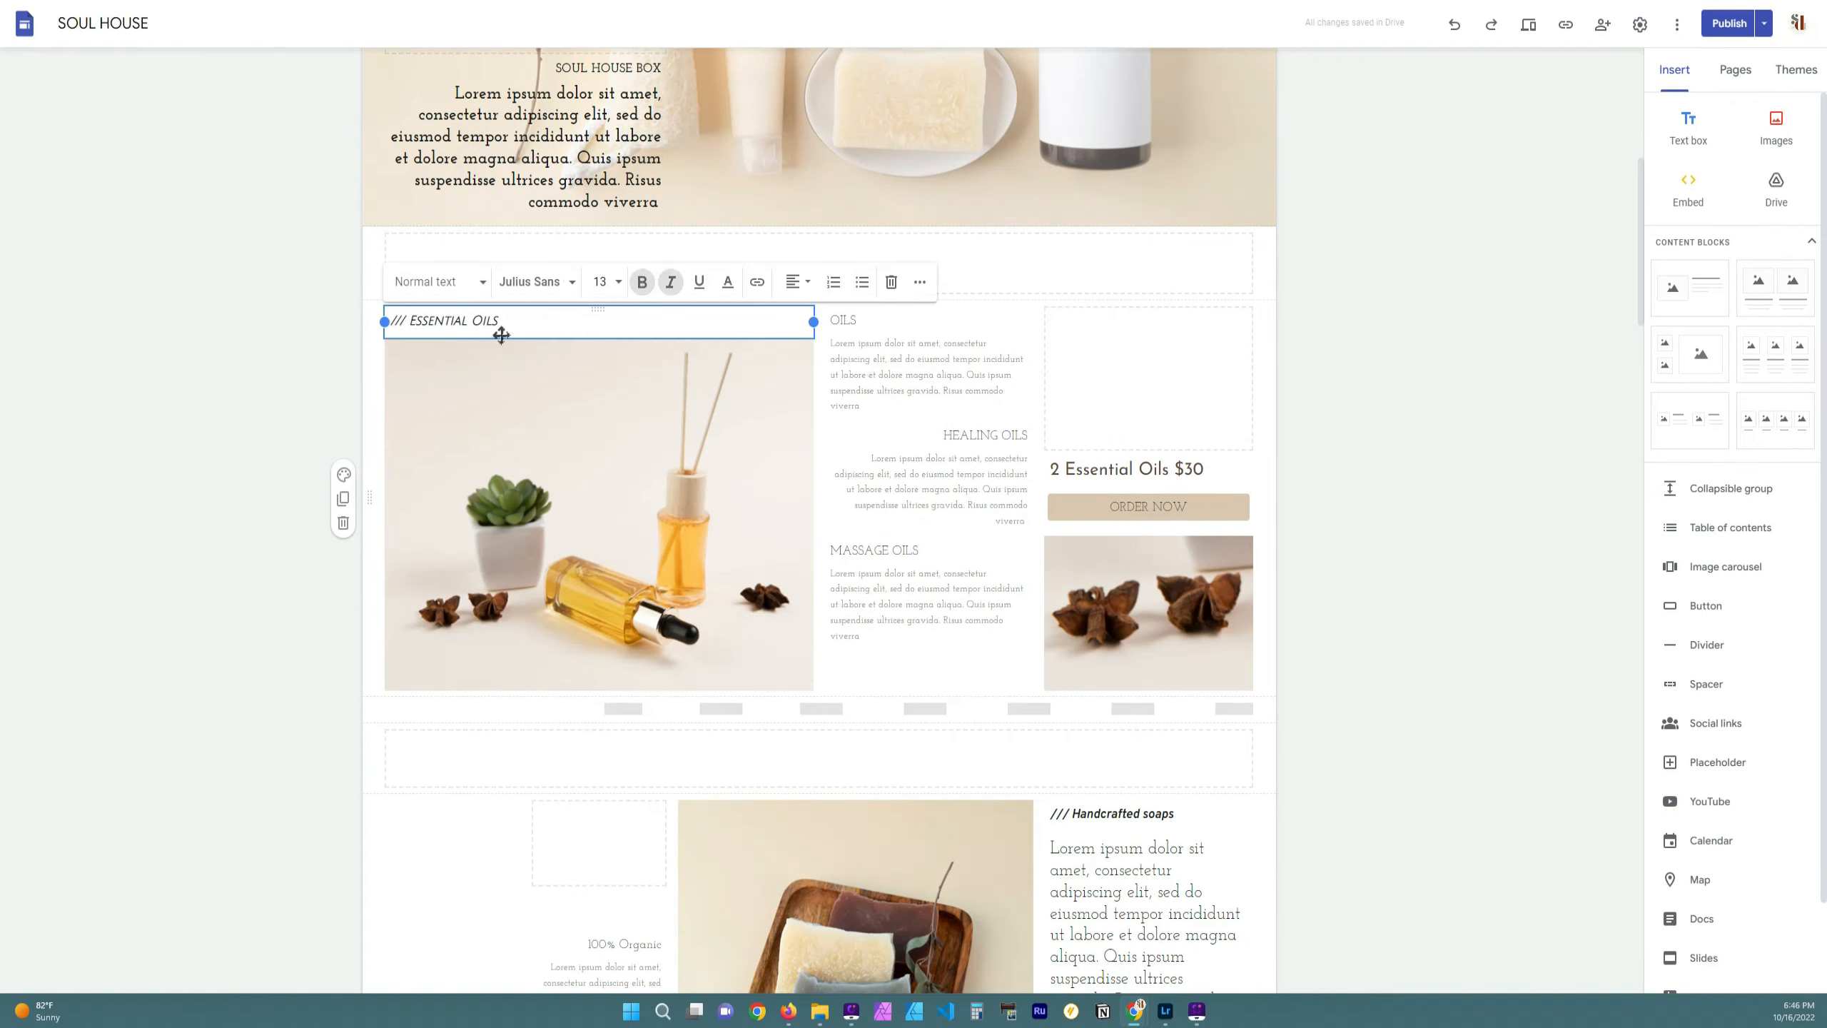
drag(498, 322, 386, 319)
click(447, 284)
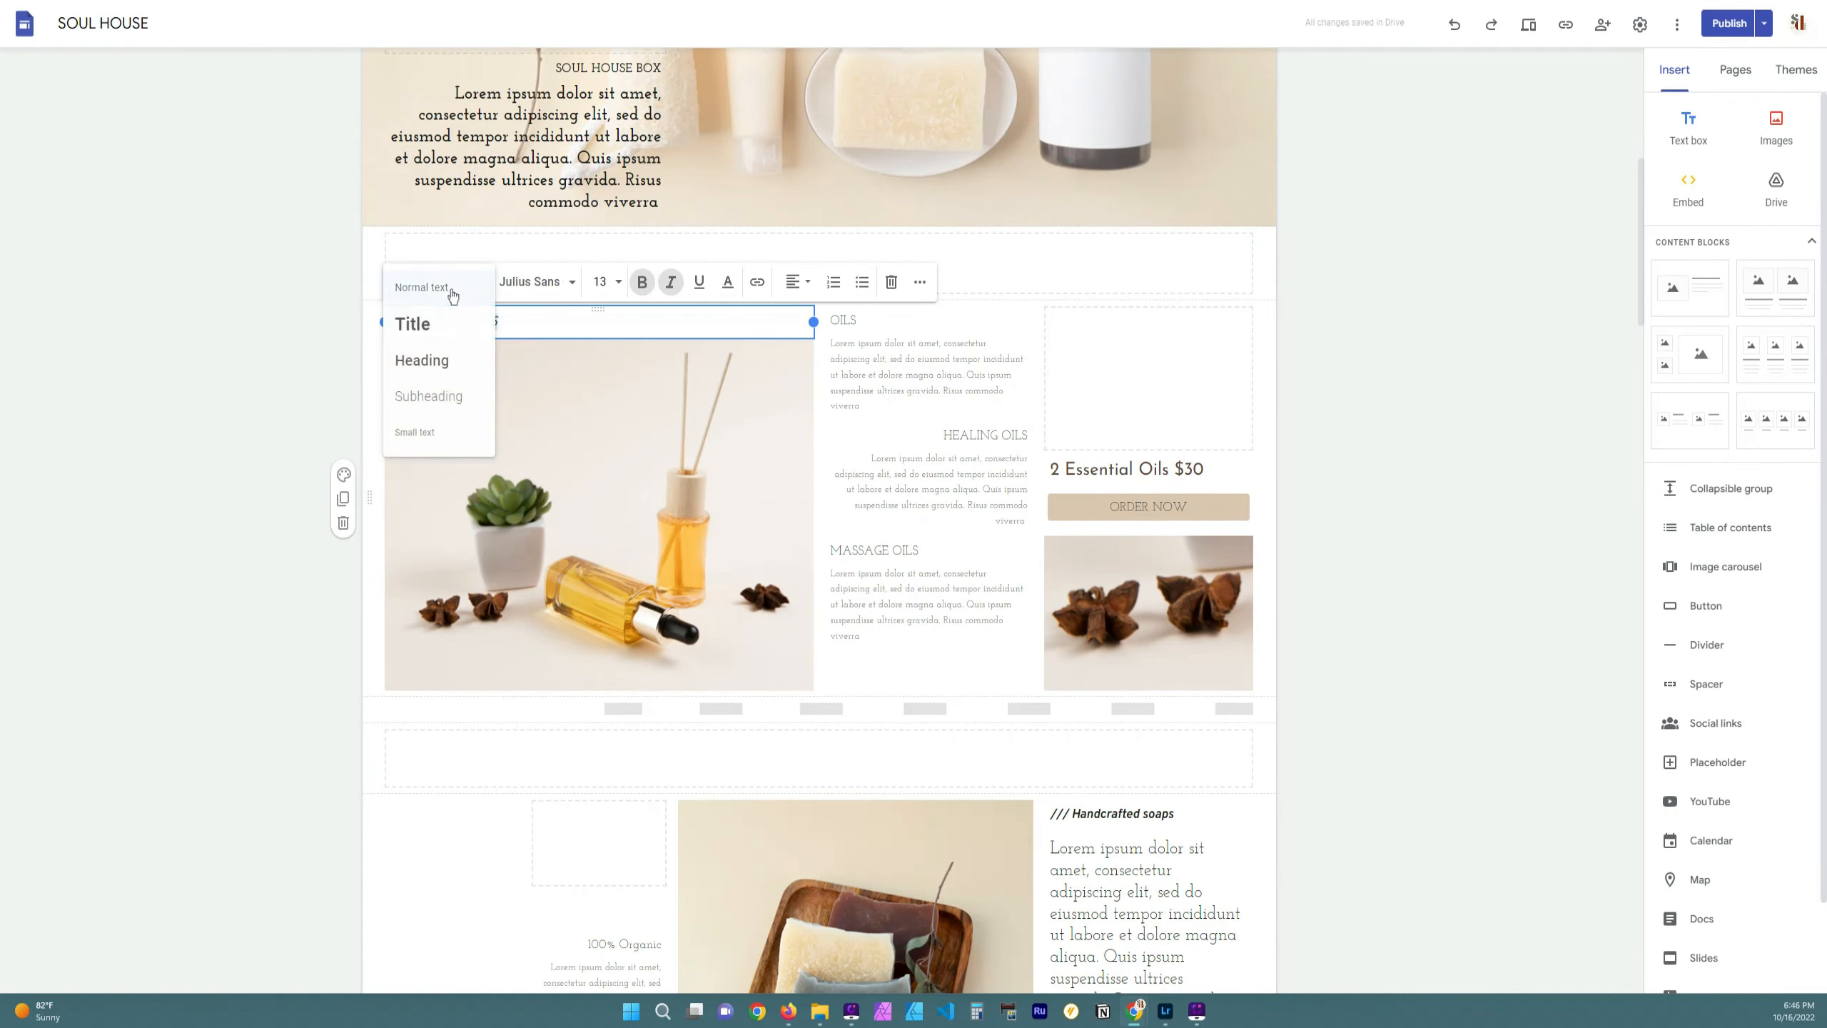
click(451, 361)
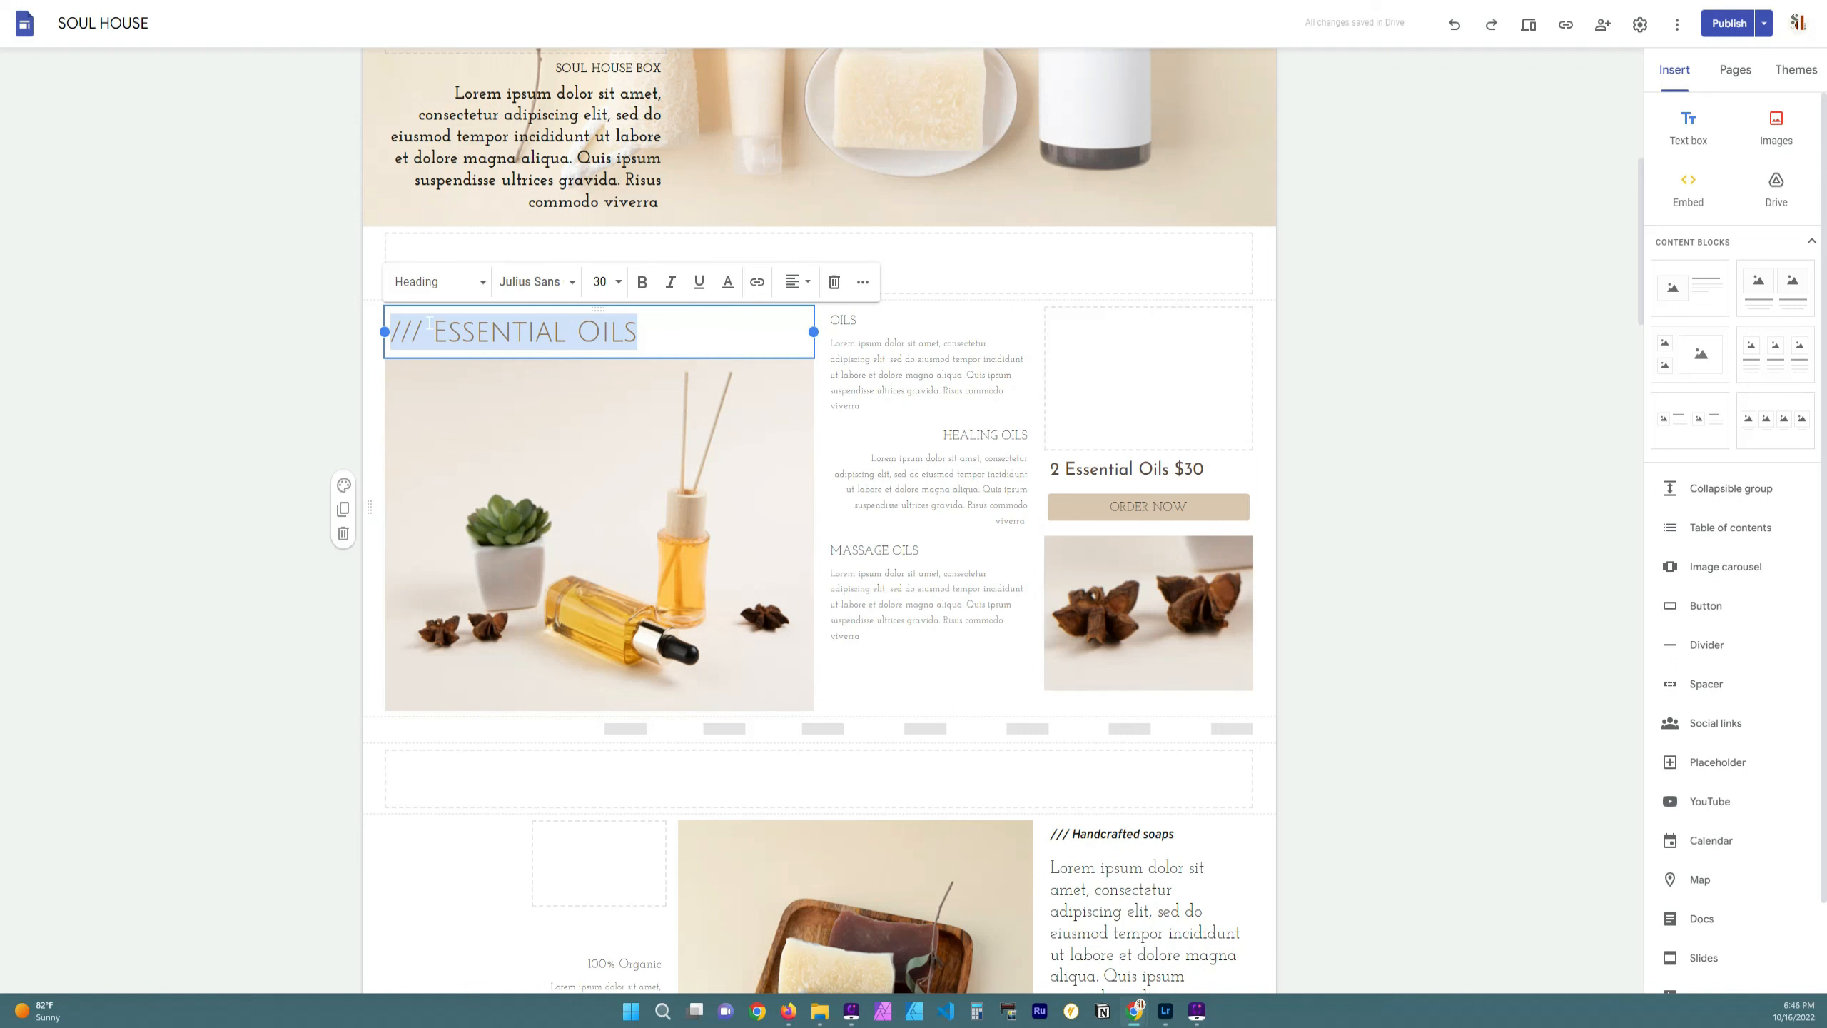
Set the "/// Essential Oils" heading's text colour to the theme's black
click(727, 283)
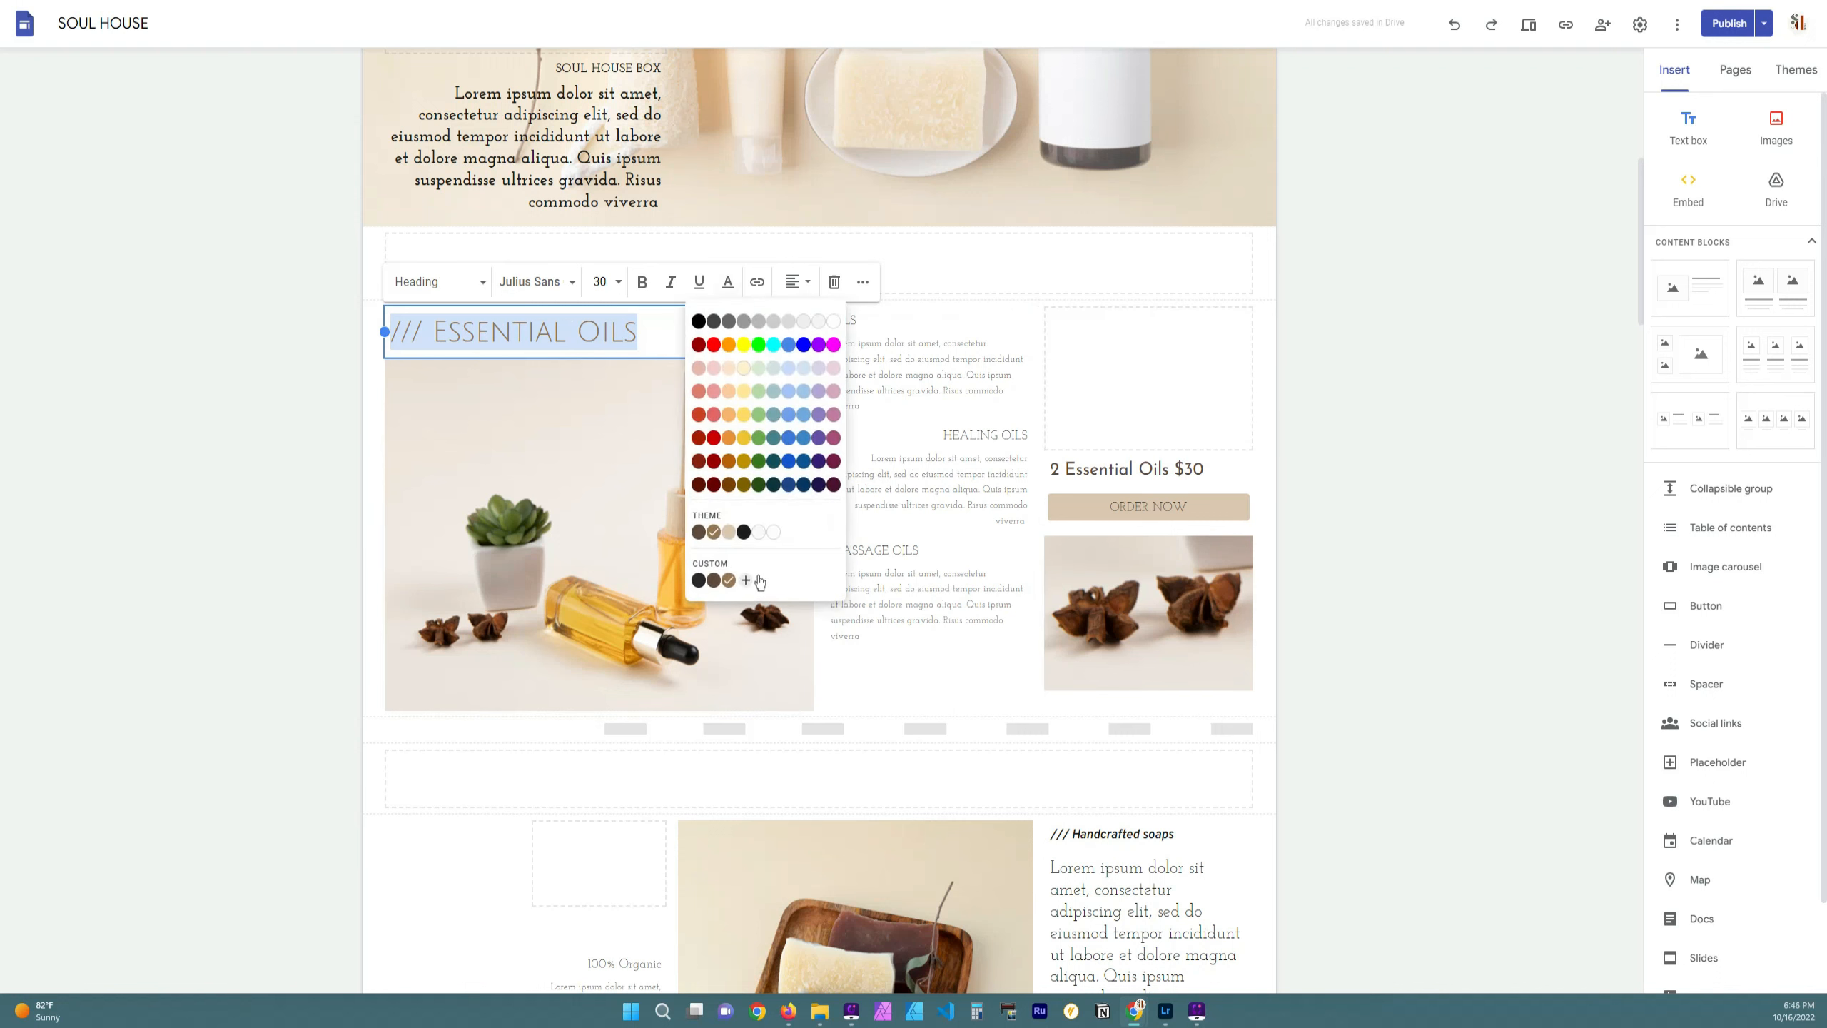
click(745, 533)
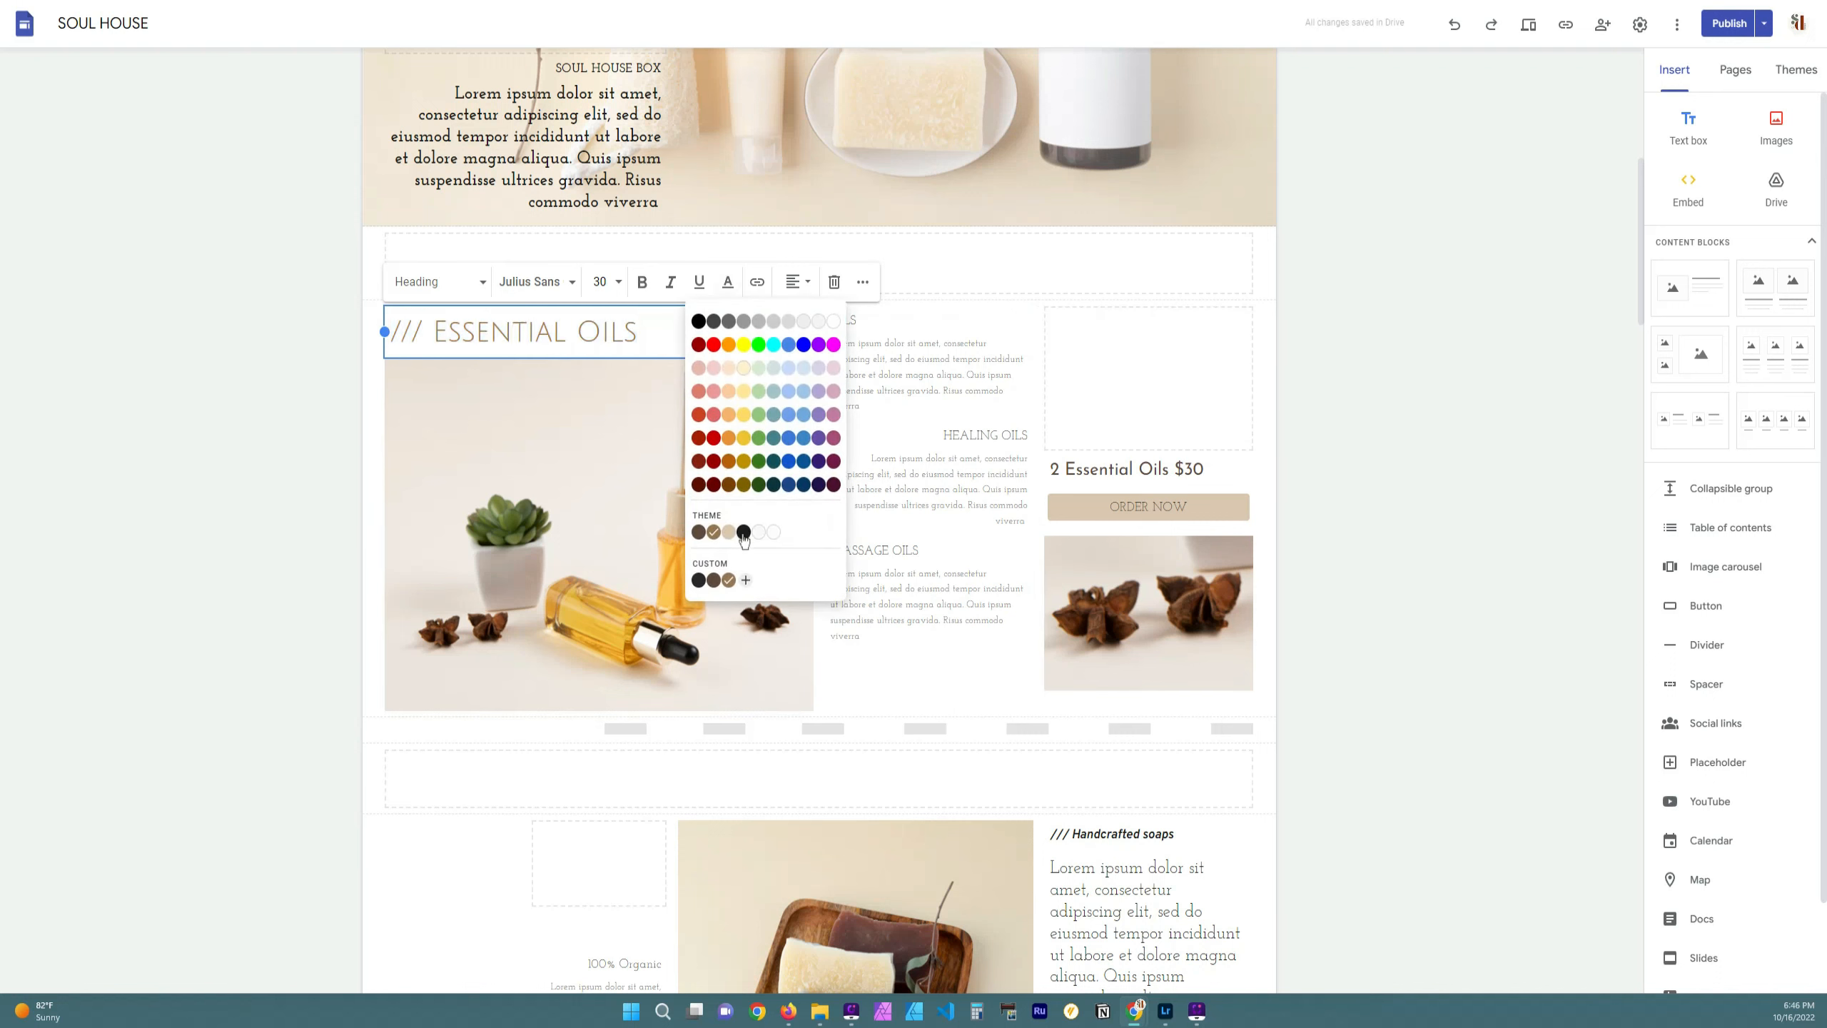
click(1377, 452)
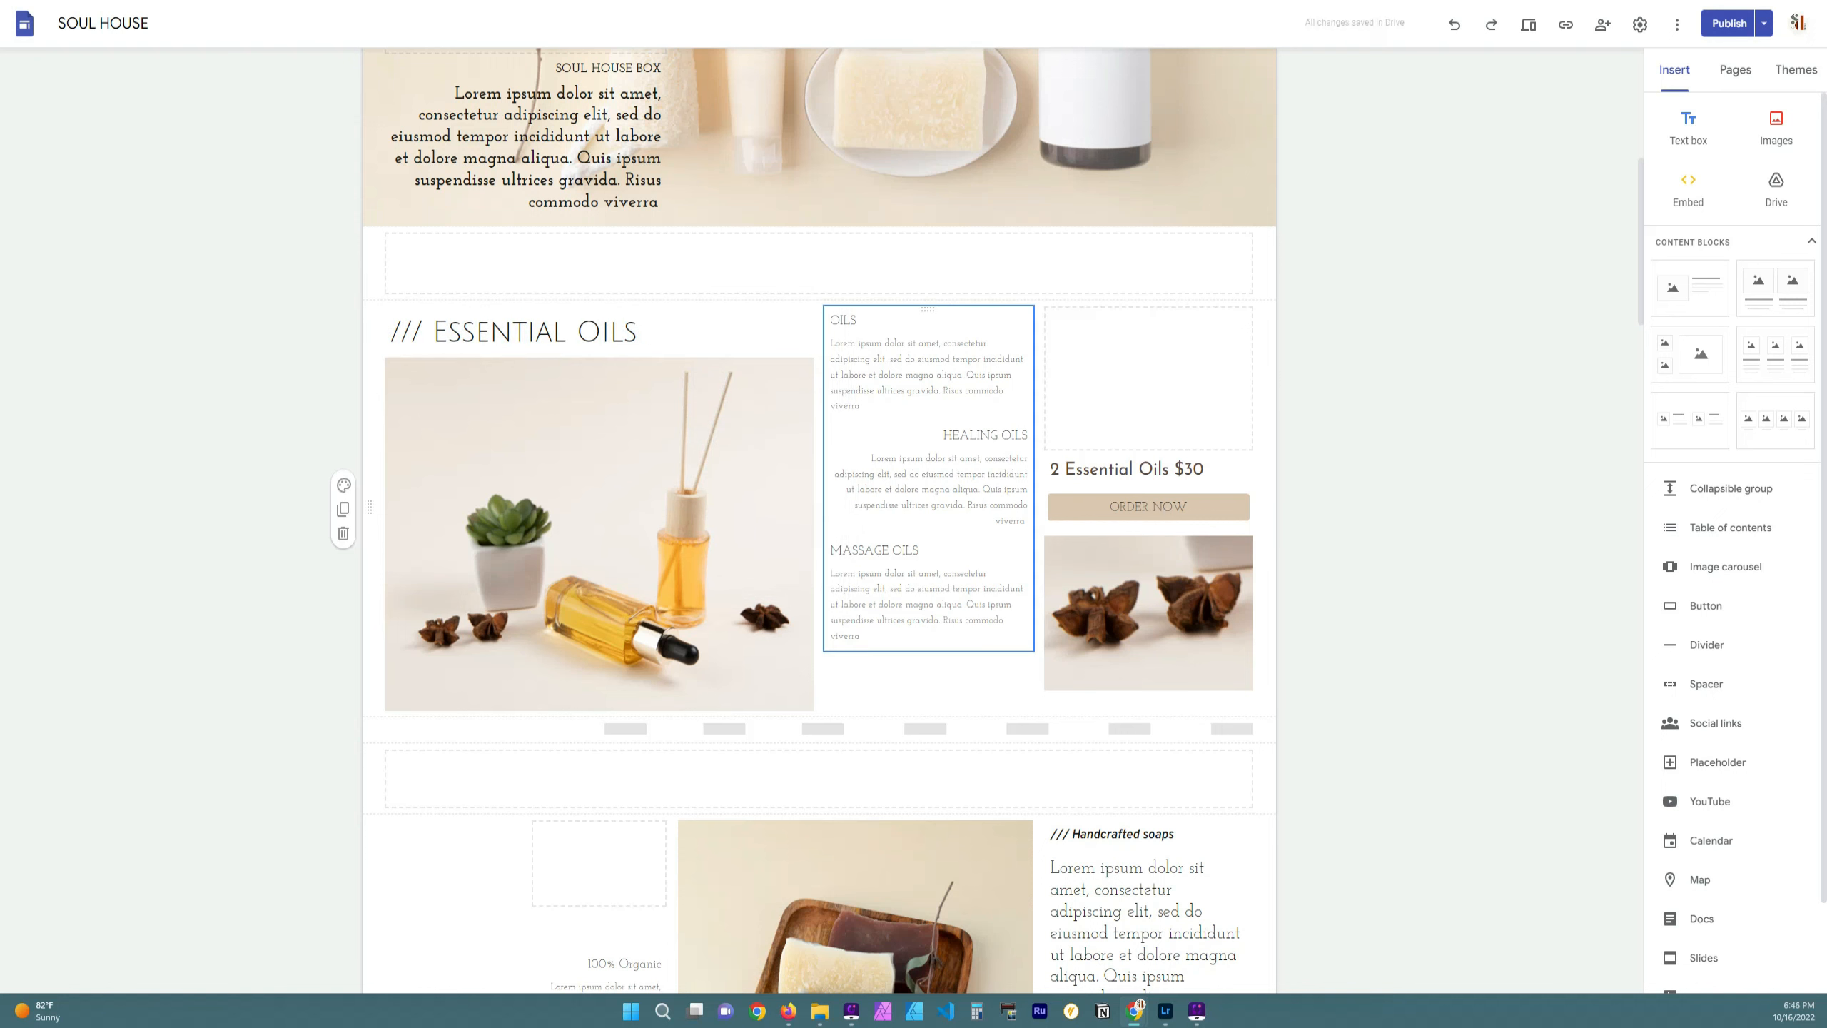
click(927, 629)
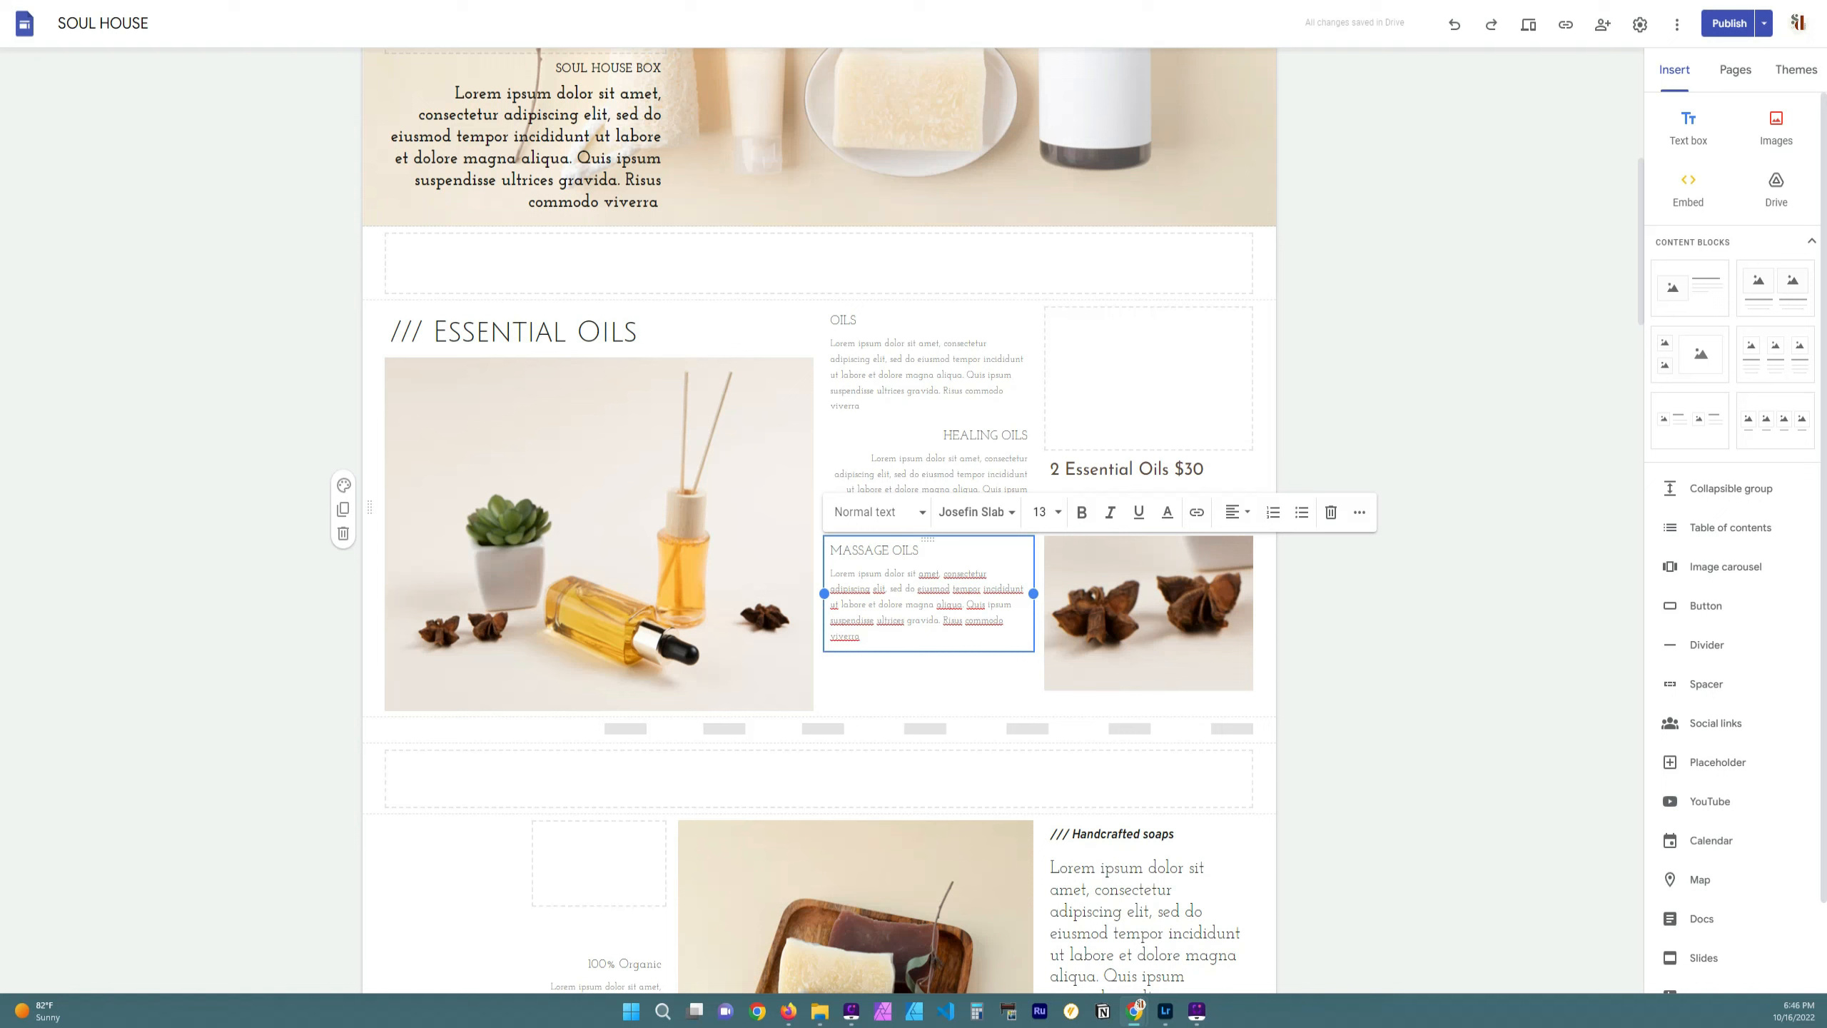
click(1179, 366)
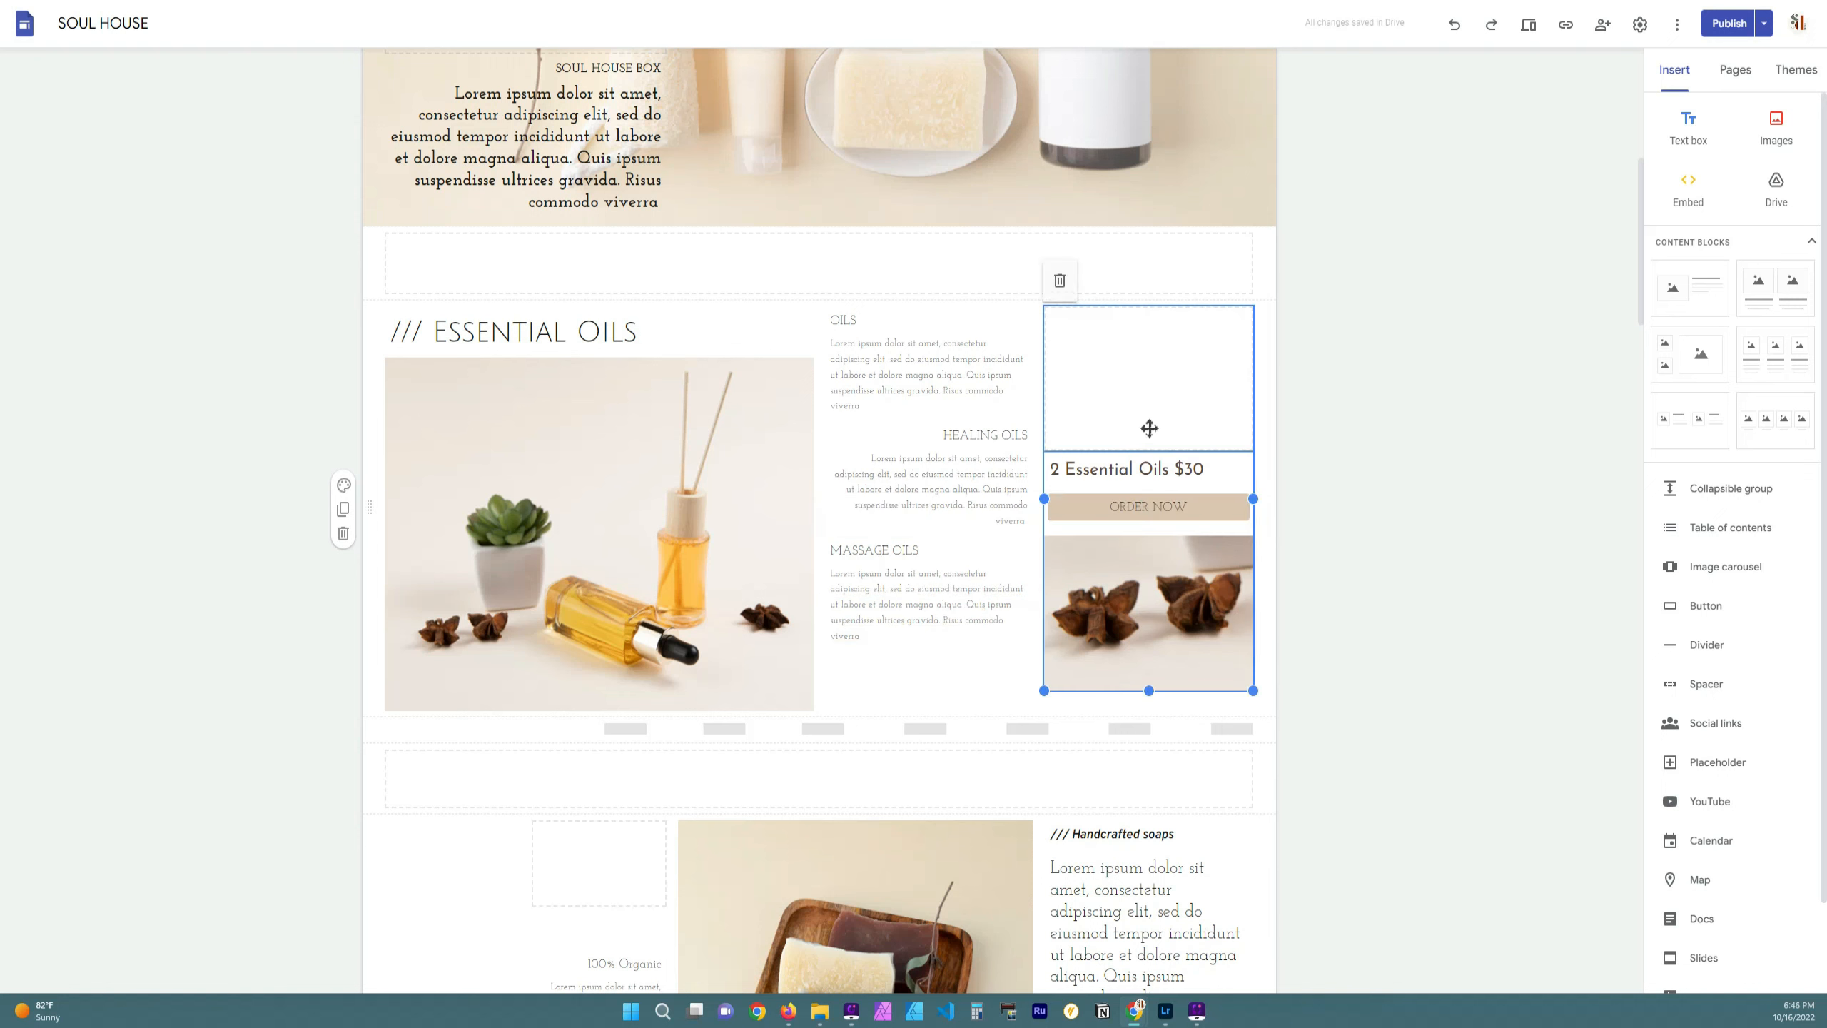
Move the empty spacer in the Essential Oils section's price column below the star anise image, and delete it
click(1418, 488)
click(1179, 389)
click(1151, 363)
drag(1109, 355, 1143, 702)
click(1211, 625)
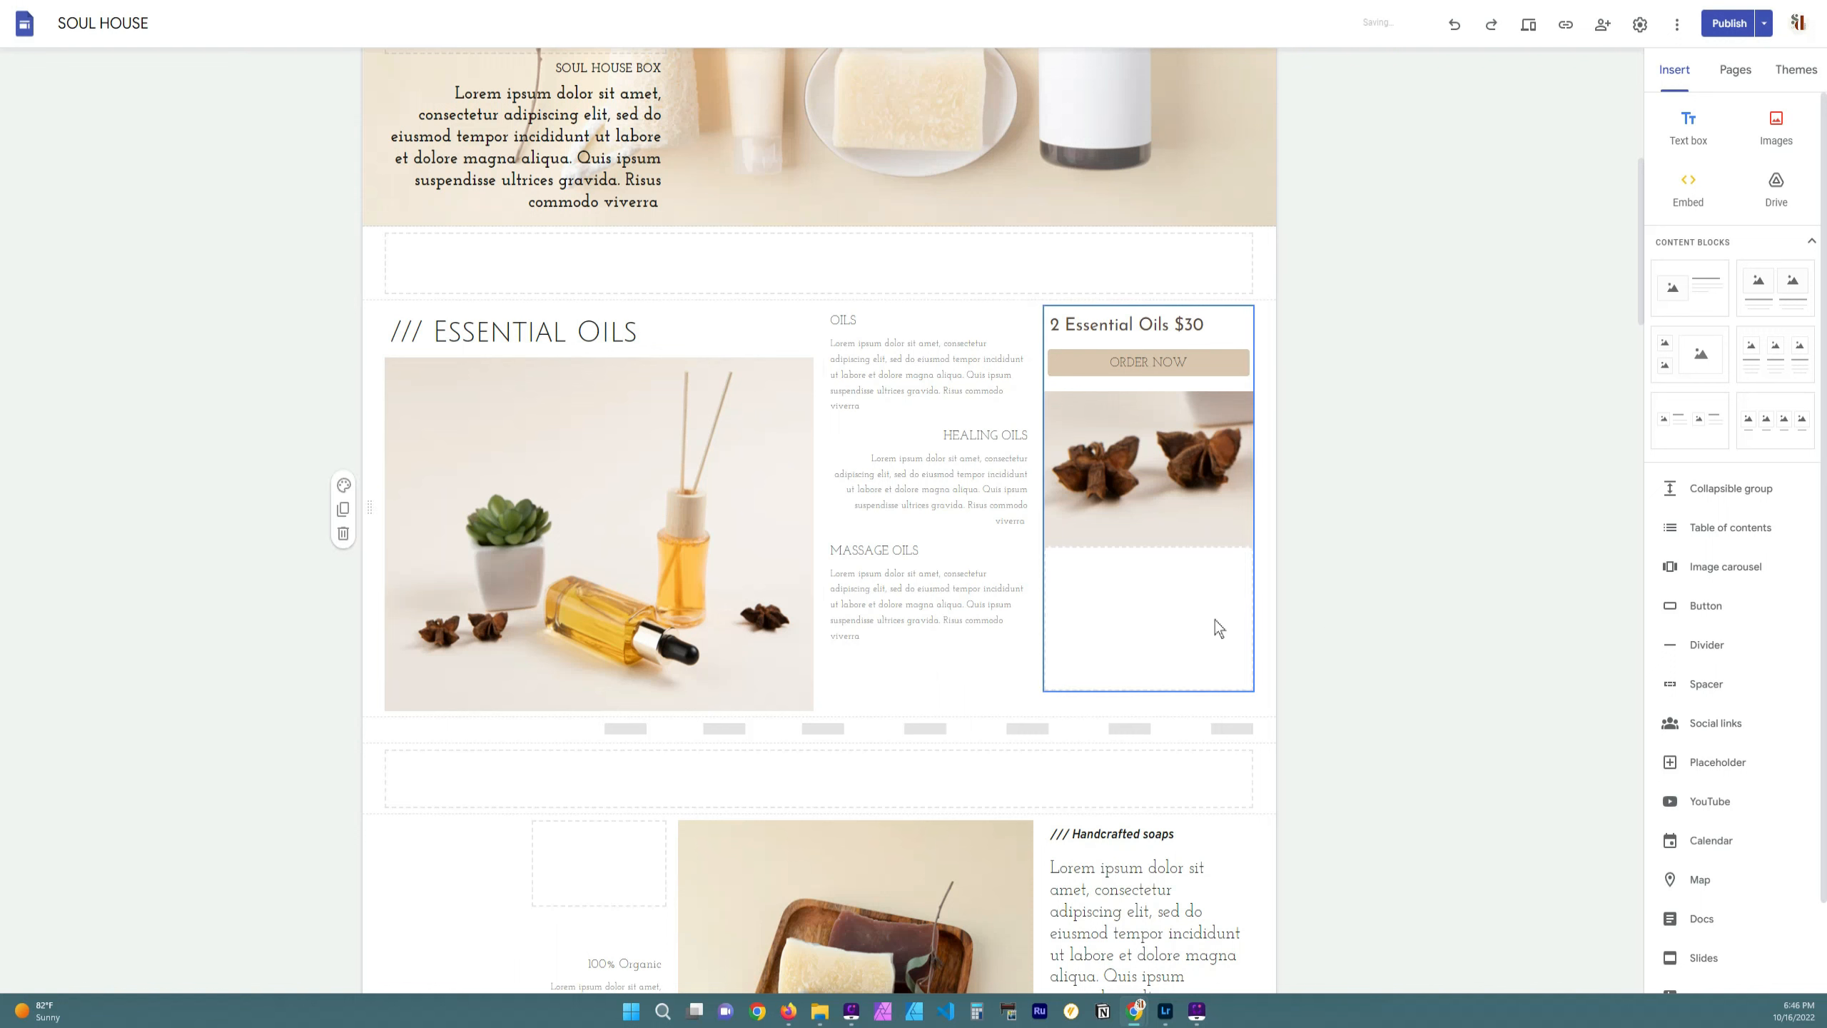
click(1145, 591)
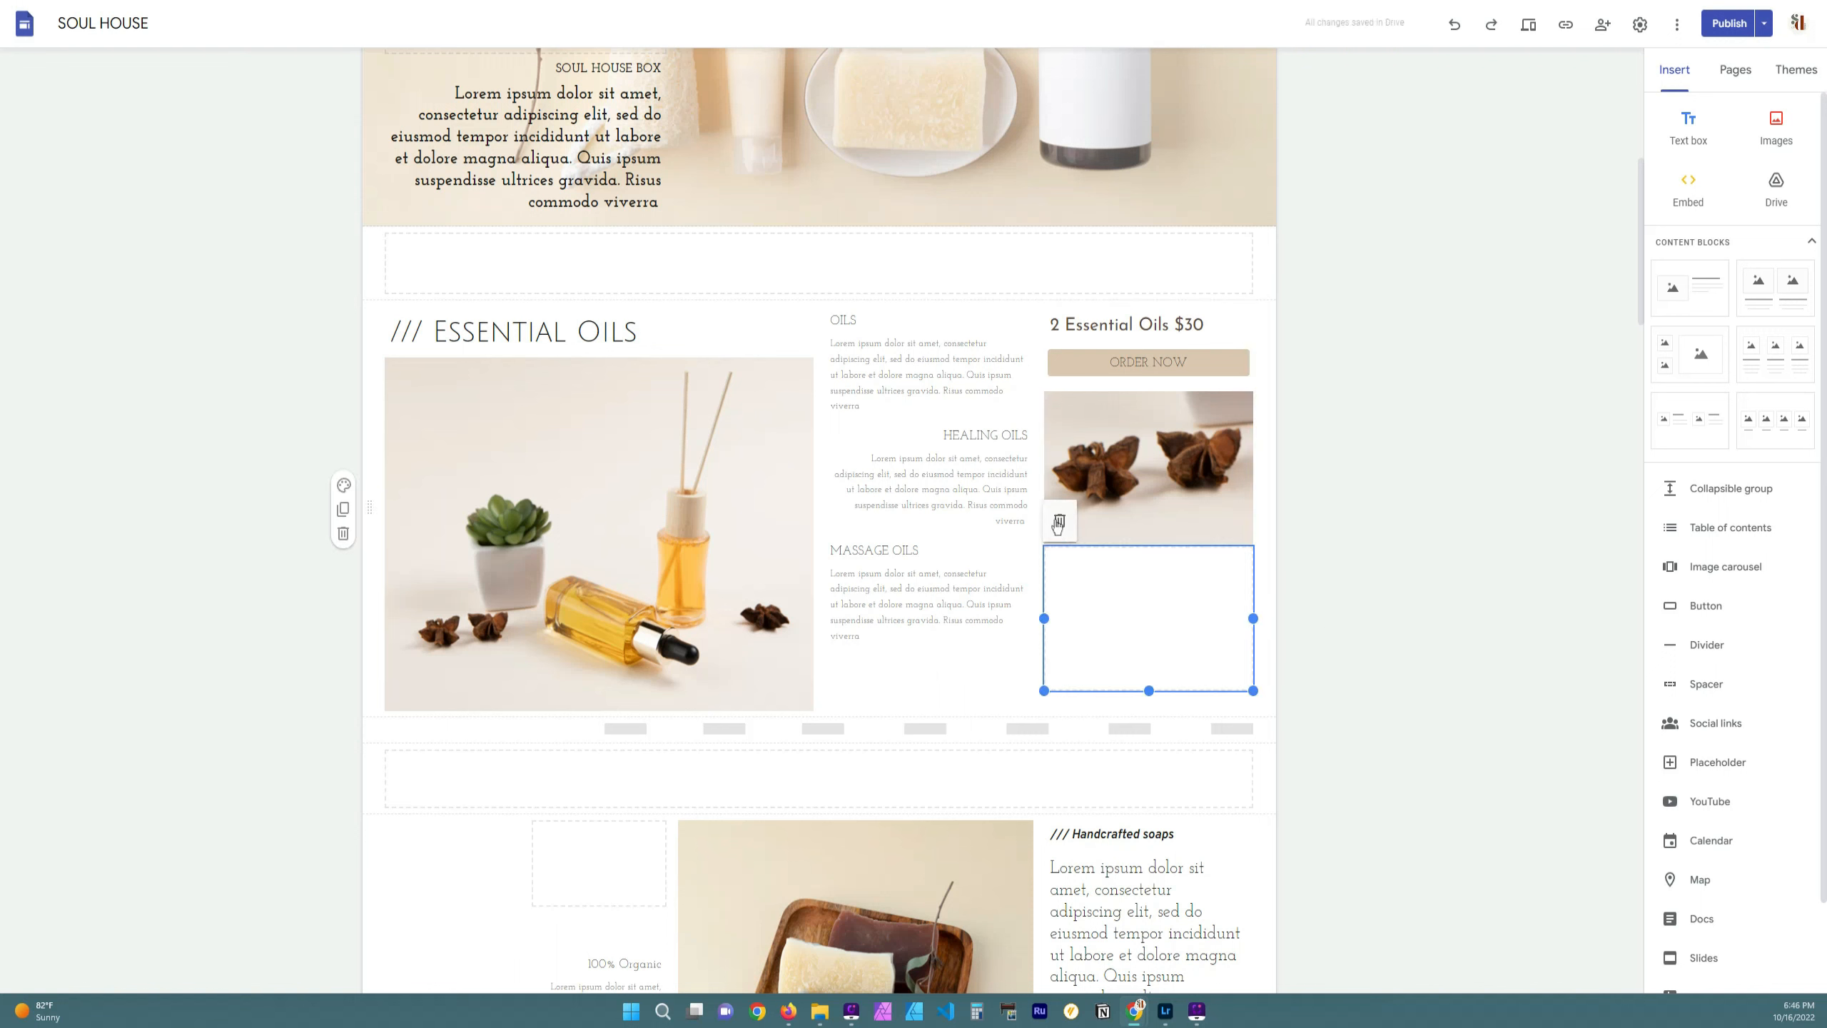
click(1058, 522)
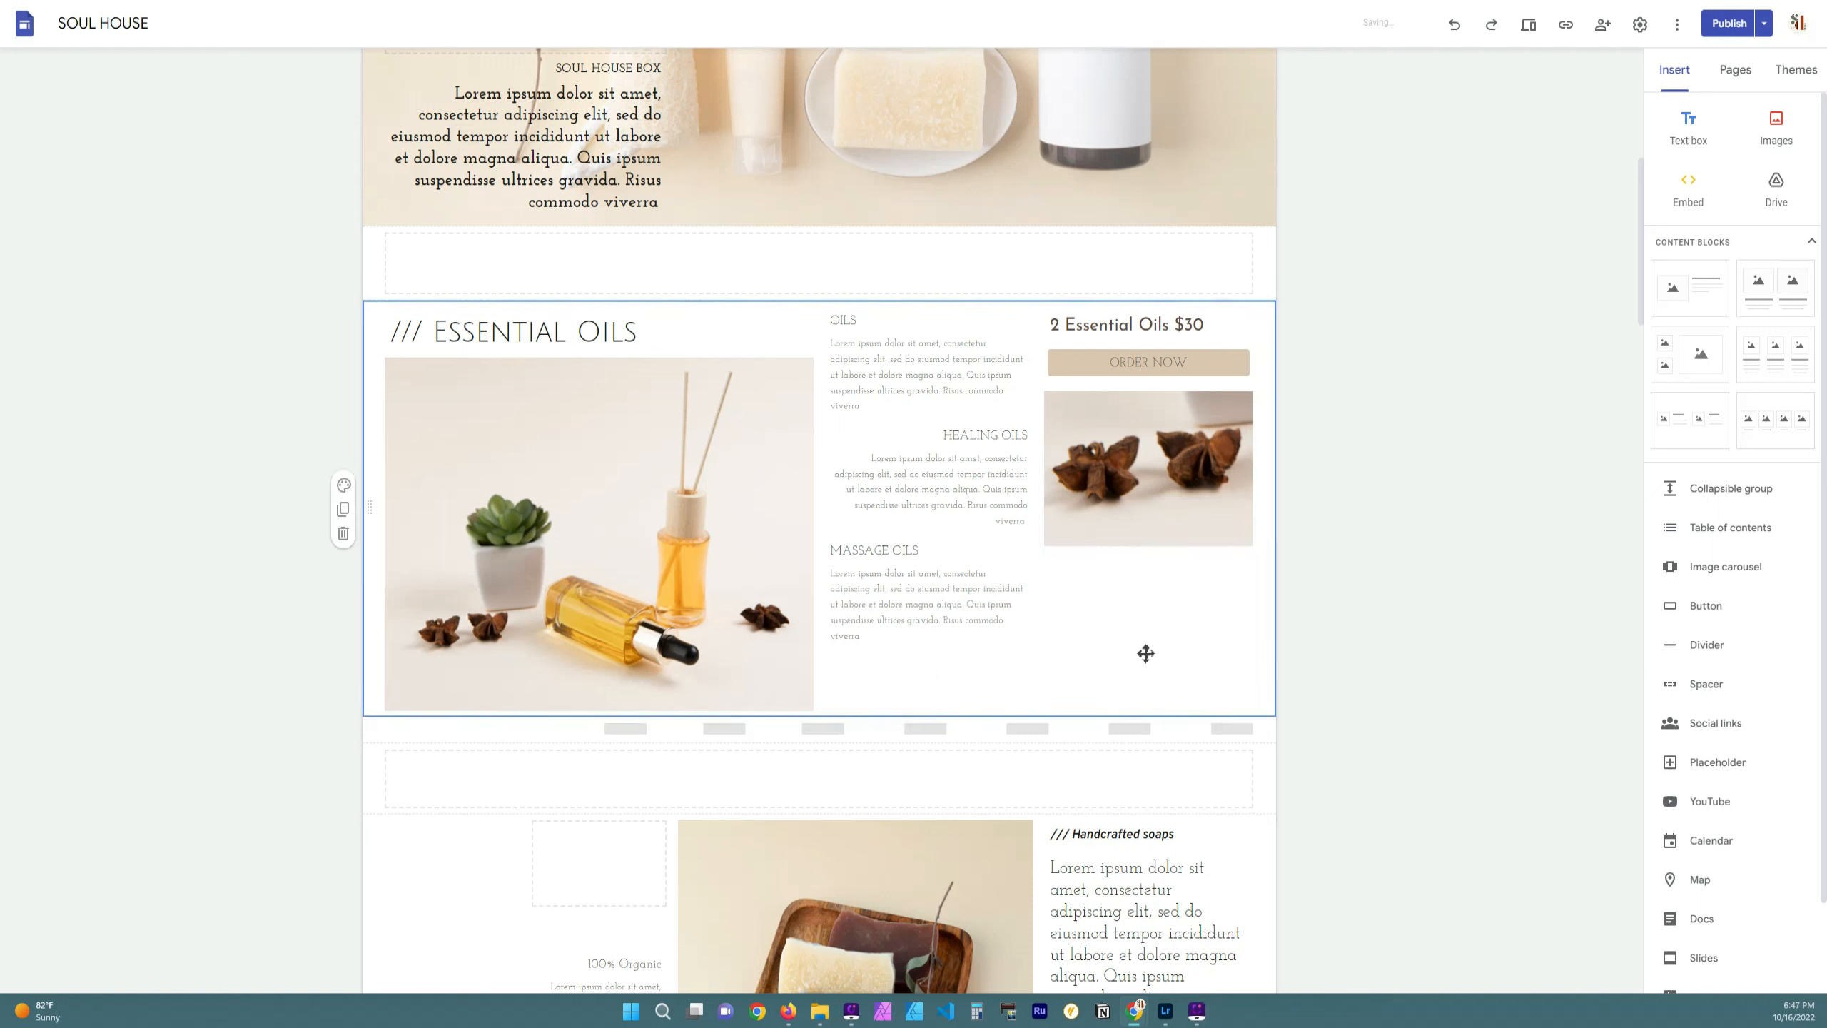
mouse_move(1158, 258)
double_click(1137, 498)
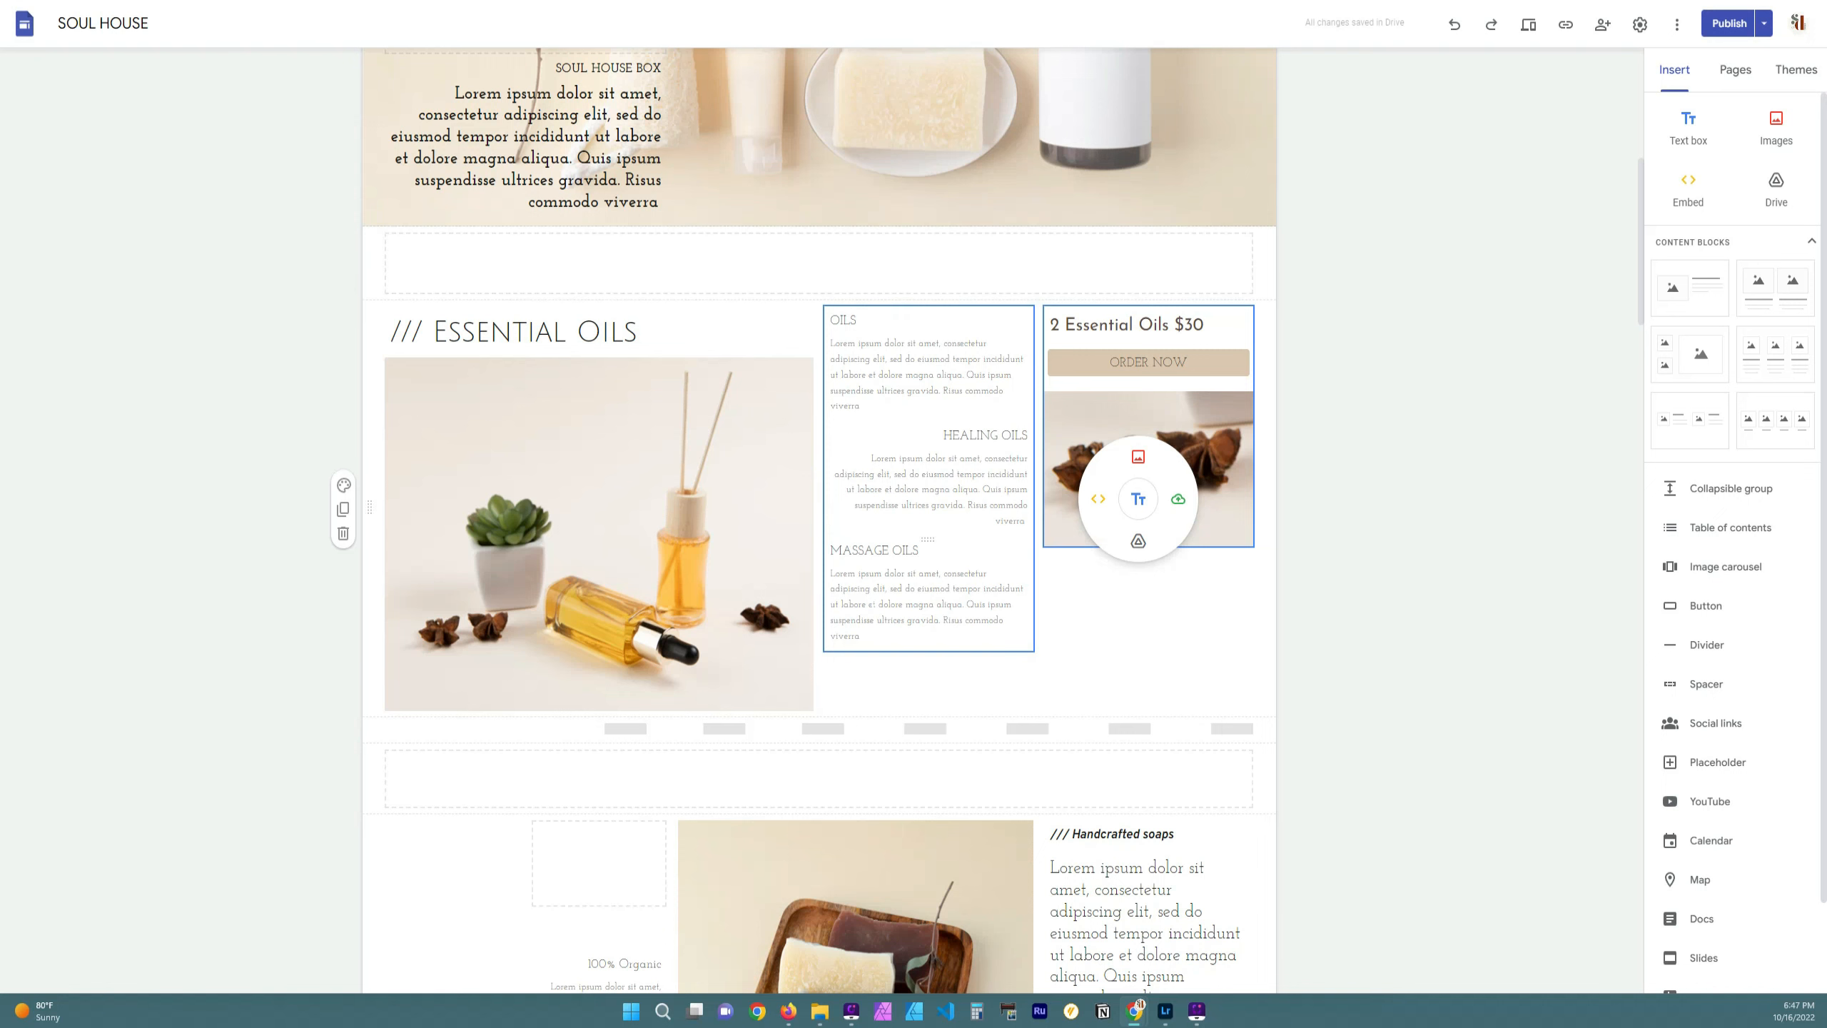
click(1155, 631)
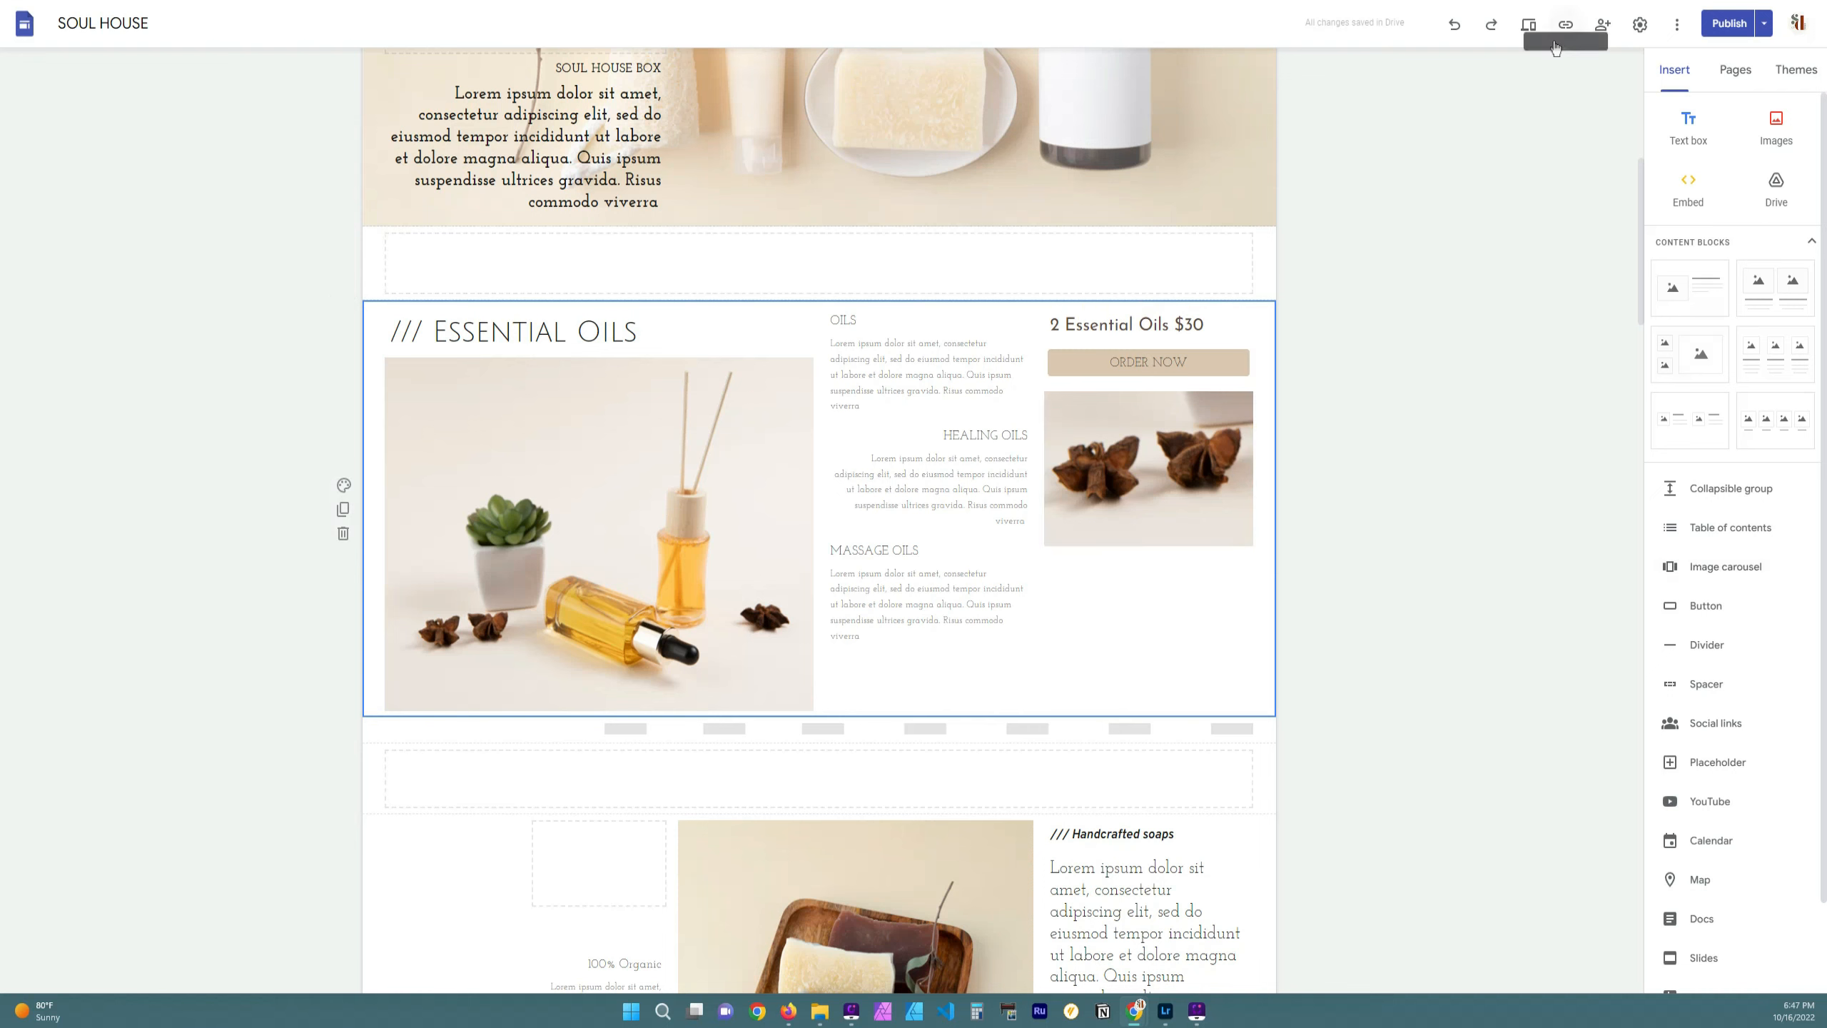
Check the heading, text alignment, ORDER NOW button and star anise image of the Essential Oils section in the phone preview
click(1527, 24)
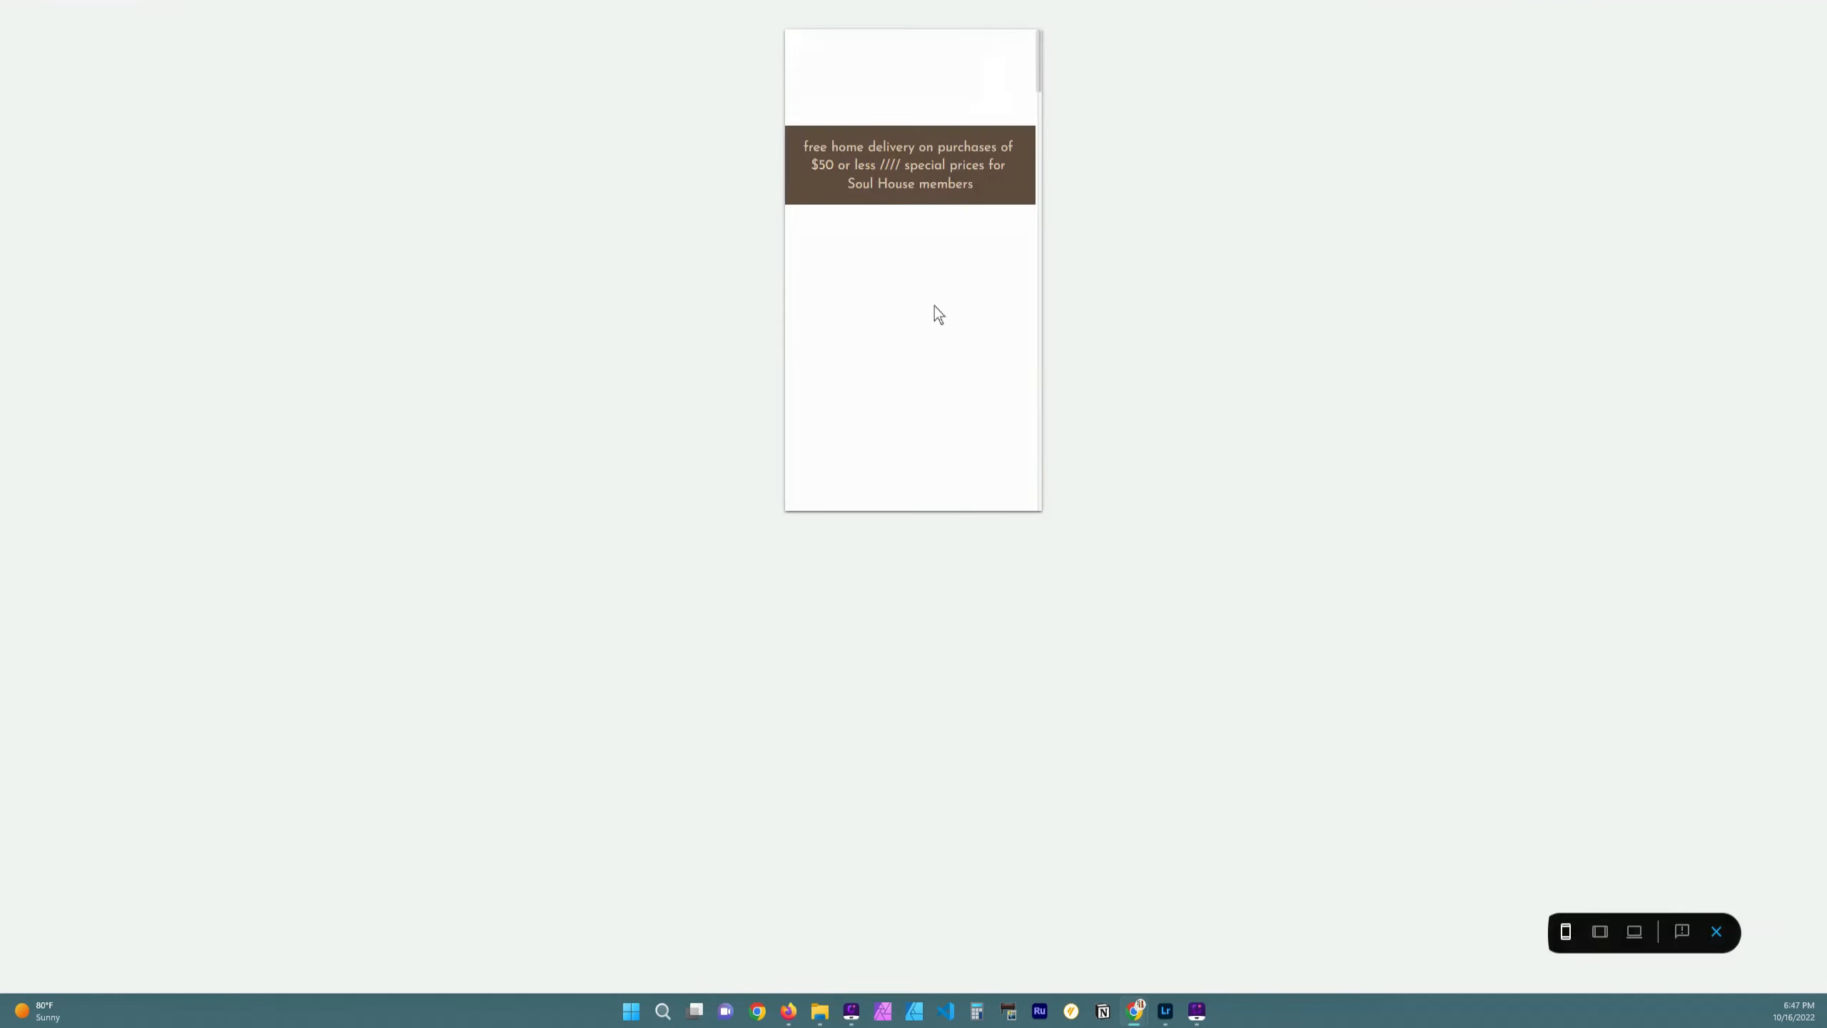
scroll(942, 338, down, 10)
scroll(942, 344, up, 3)
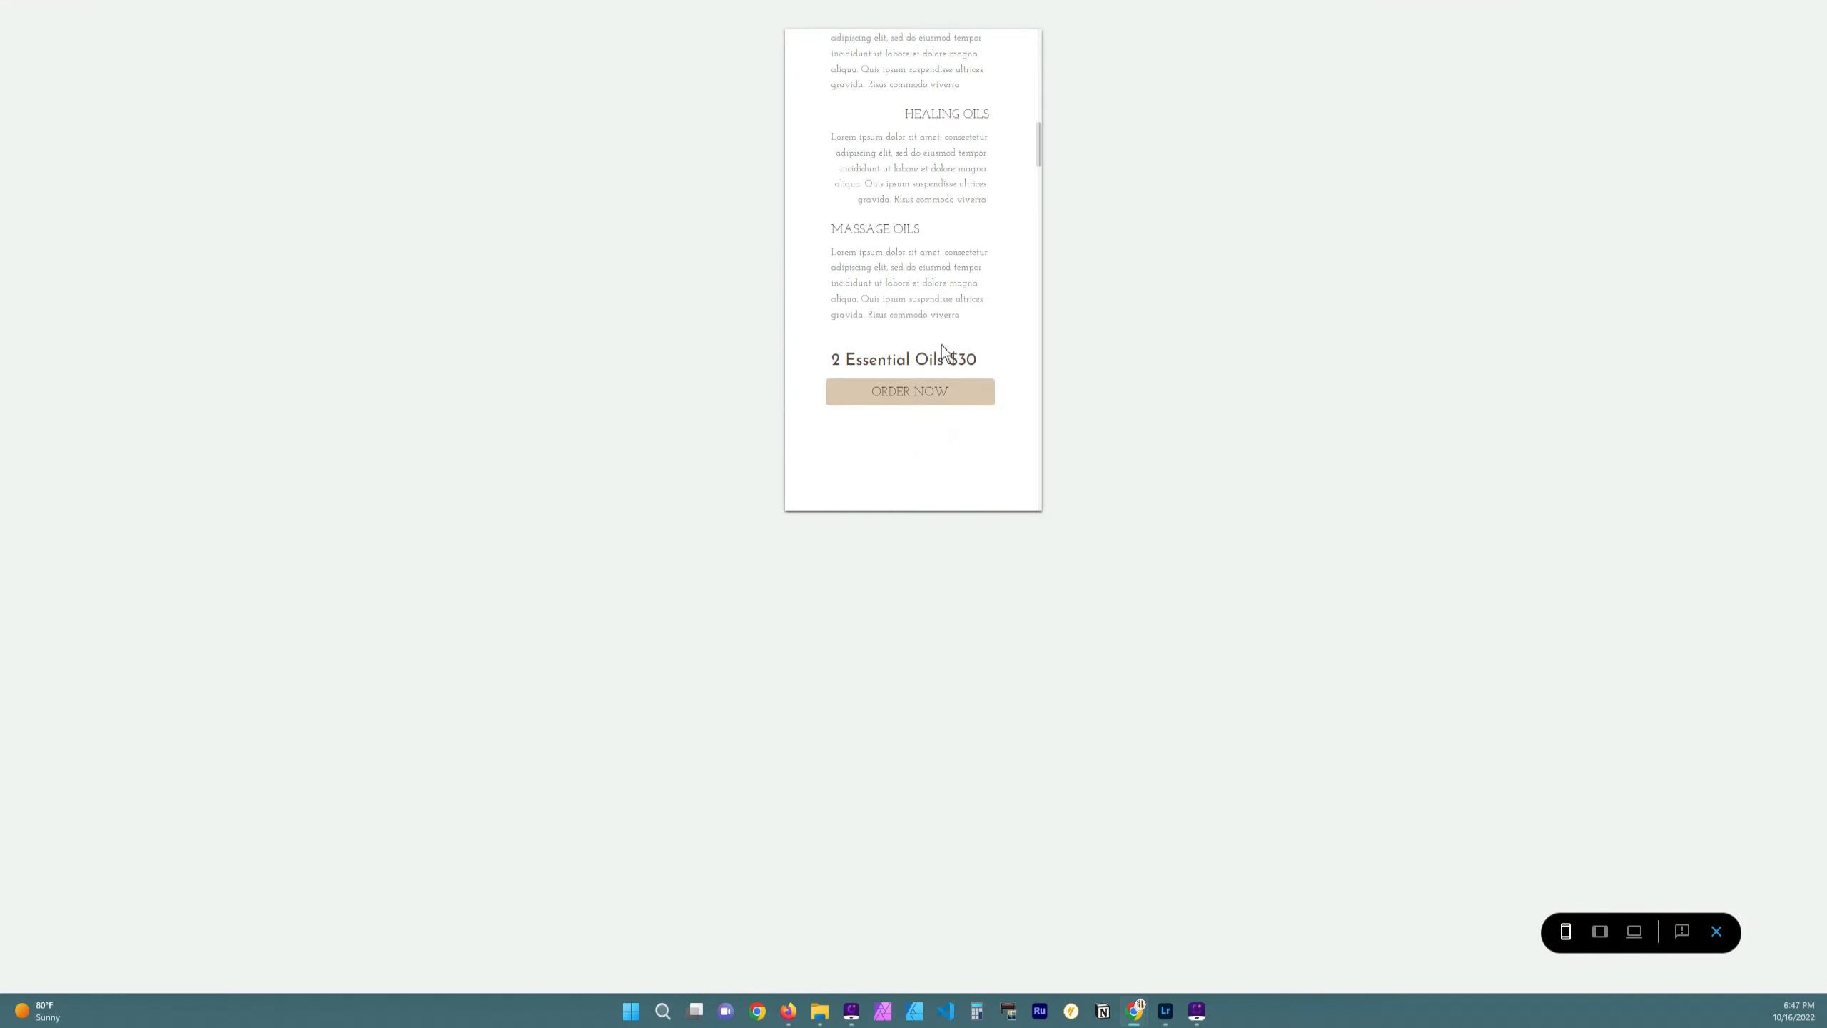
scroll(986, 413, down, 2)
scroll(985, 414, up, 2)
scroll(976, 407, down, 3)
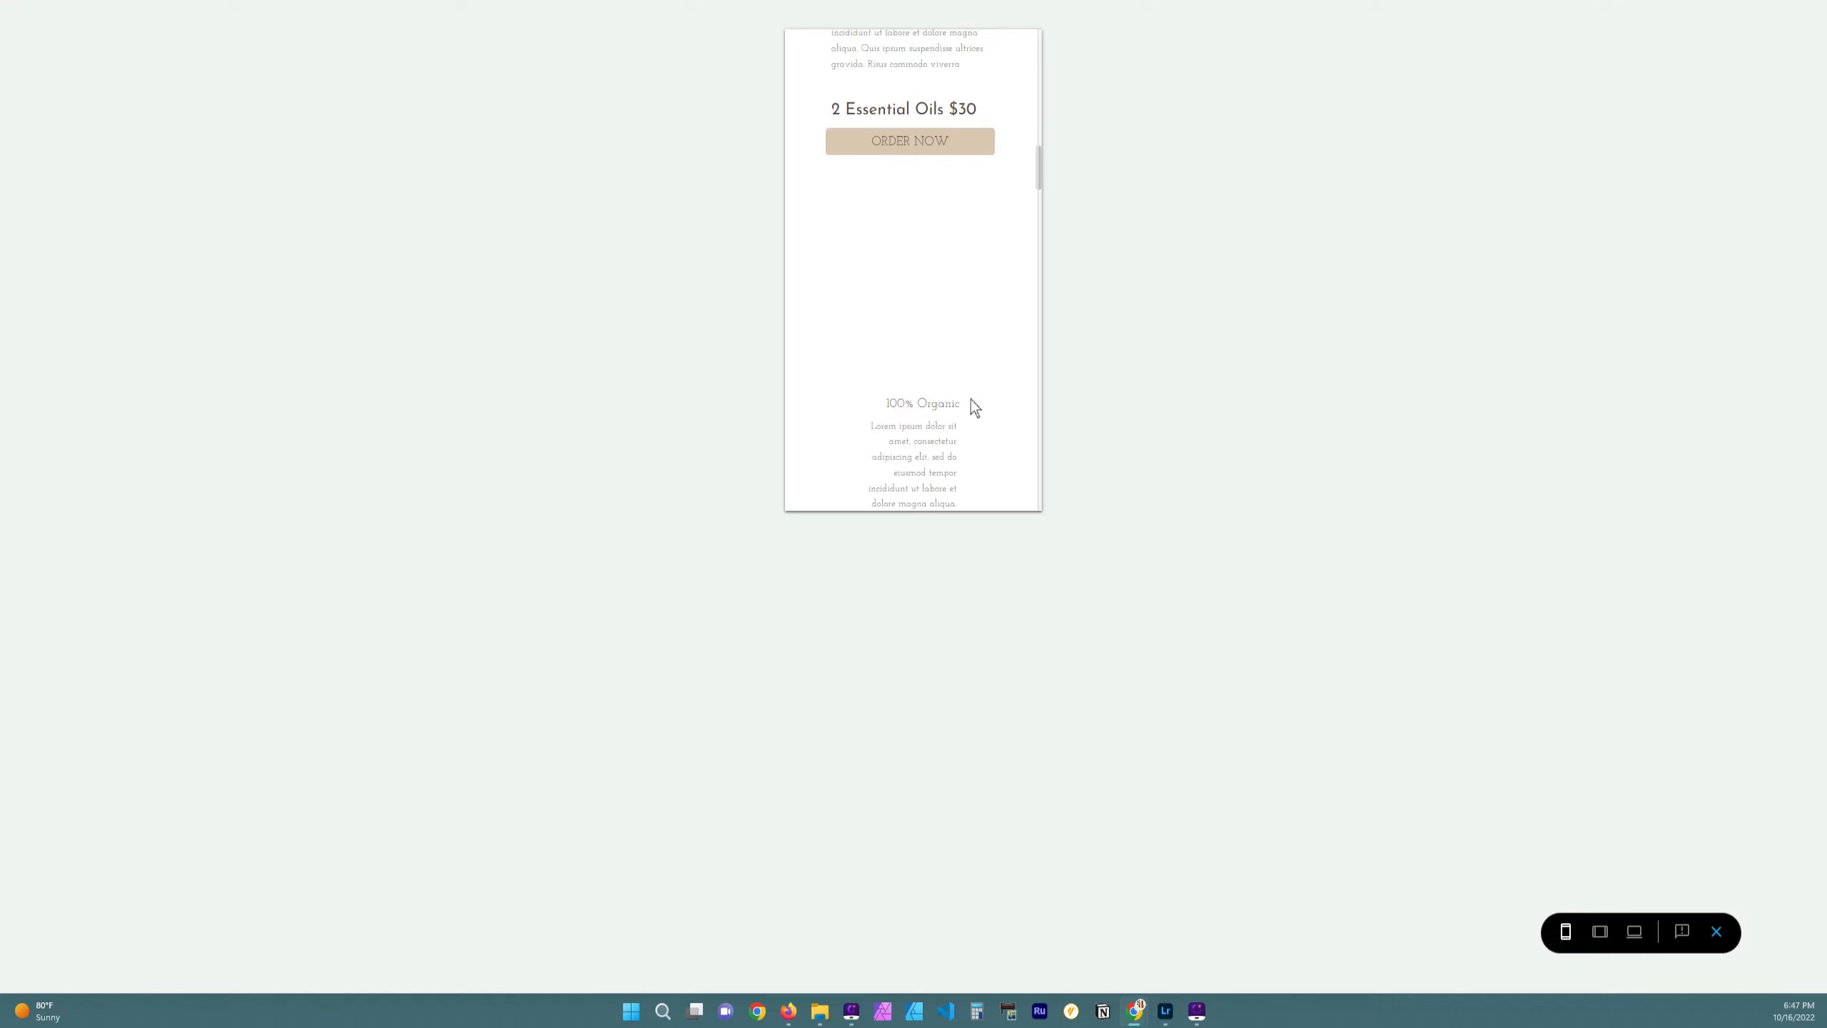
scroll(971, 404, up, 2)
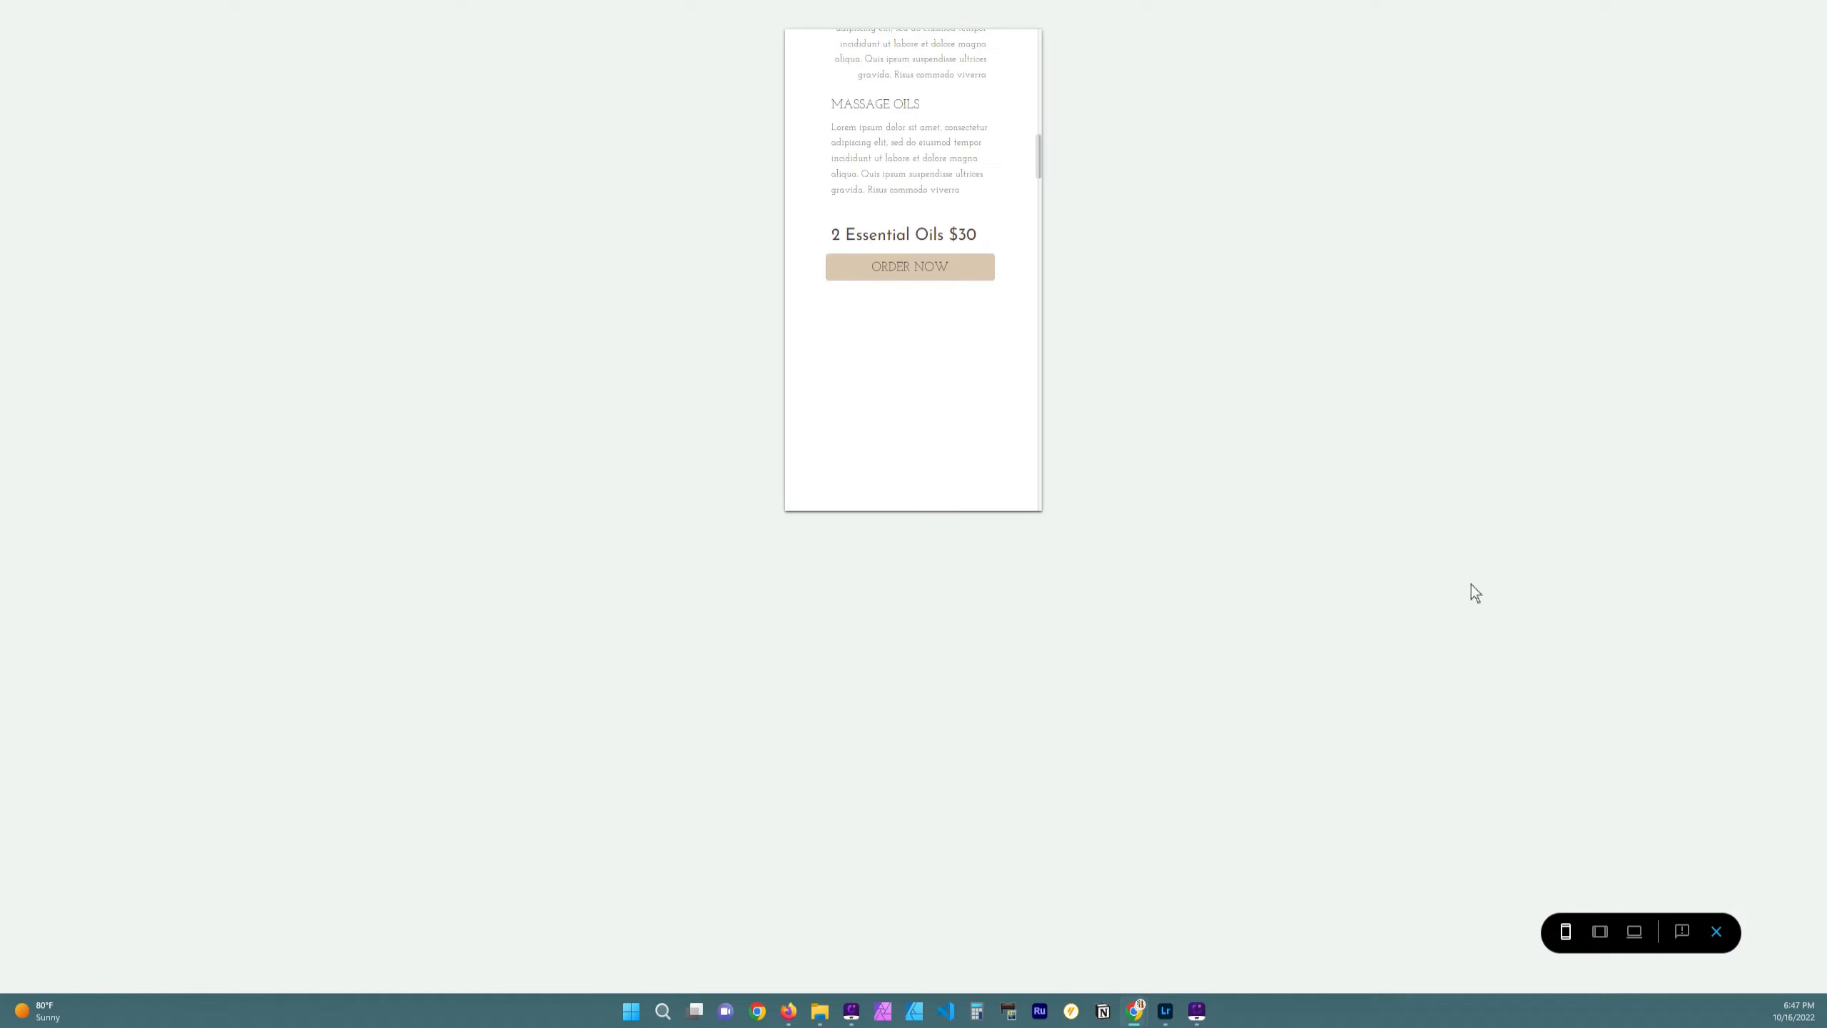
scroll(912, 288, down, 3)
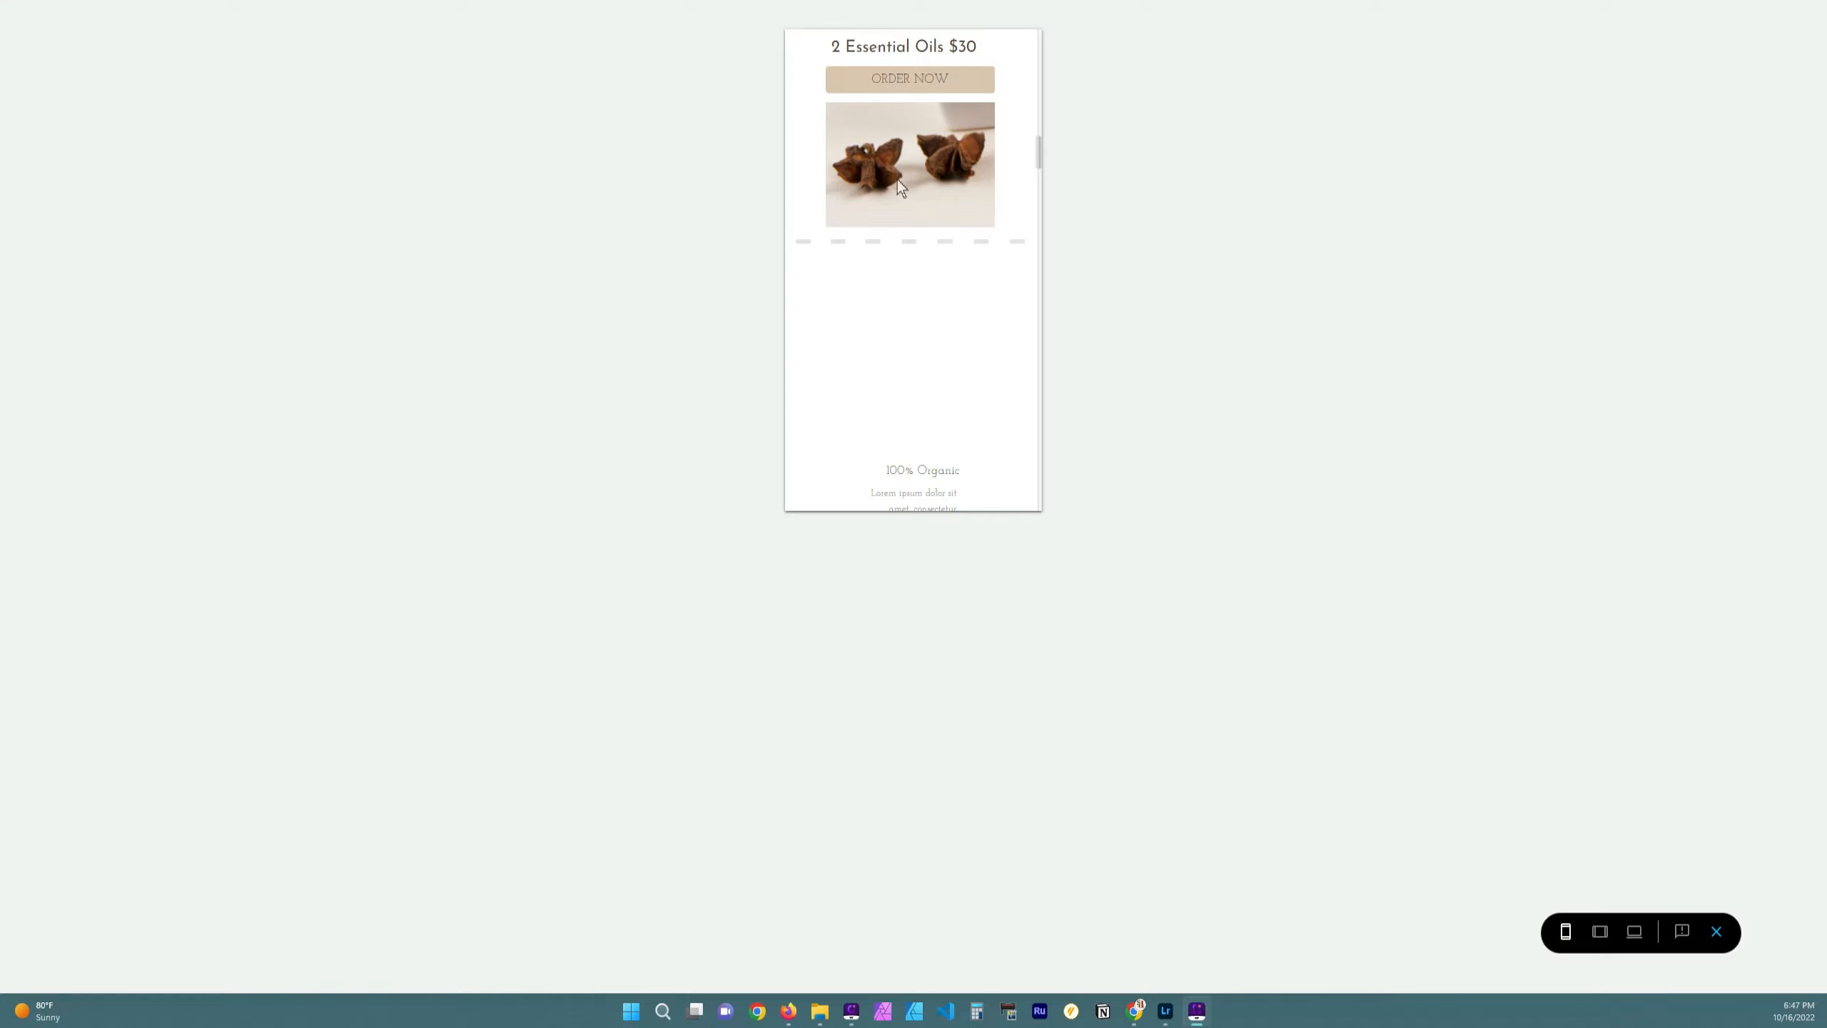
scroll(881, 170, up, 4)
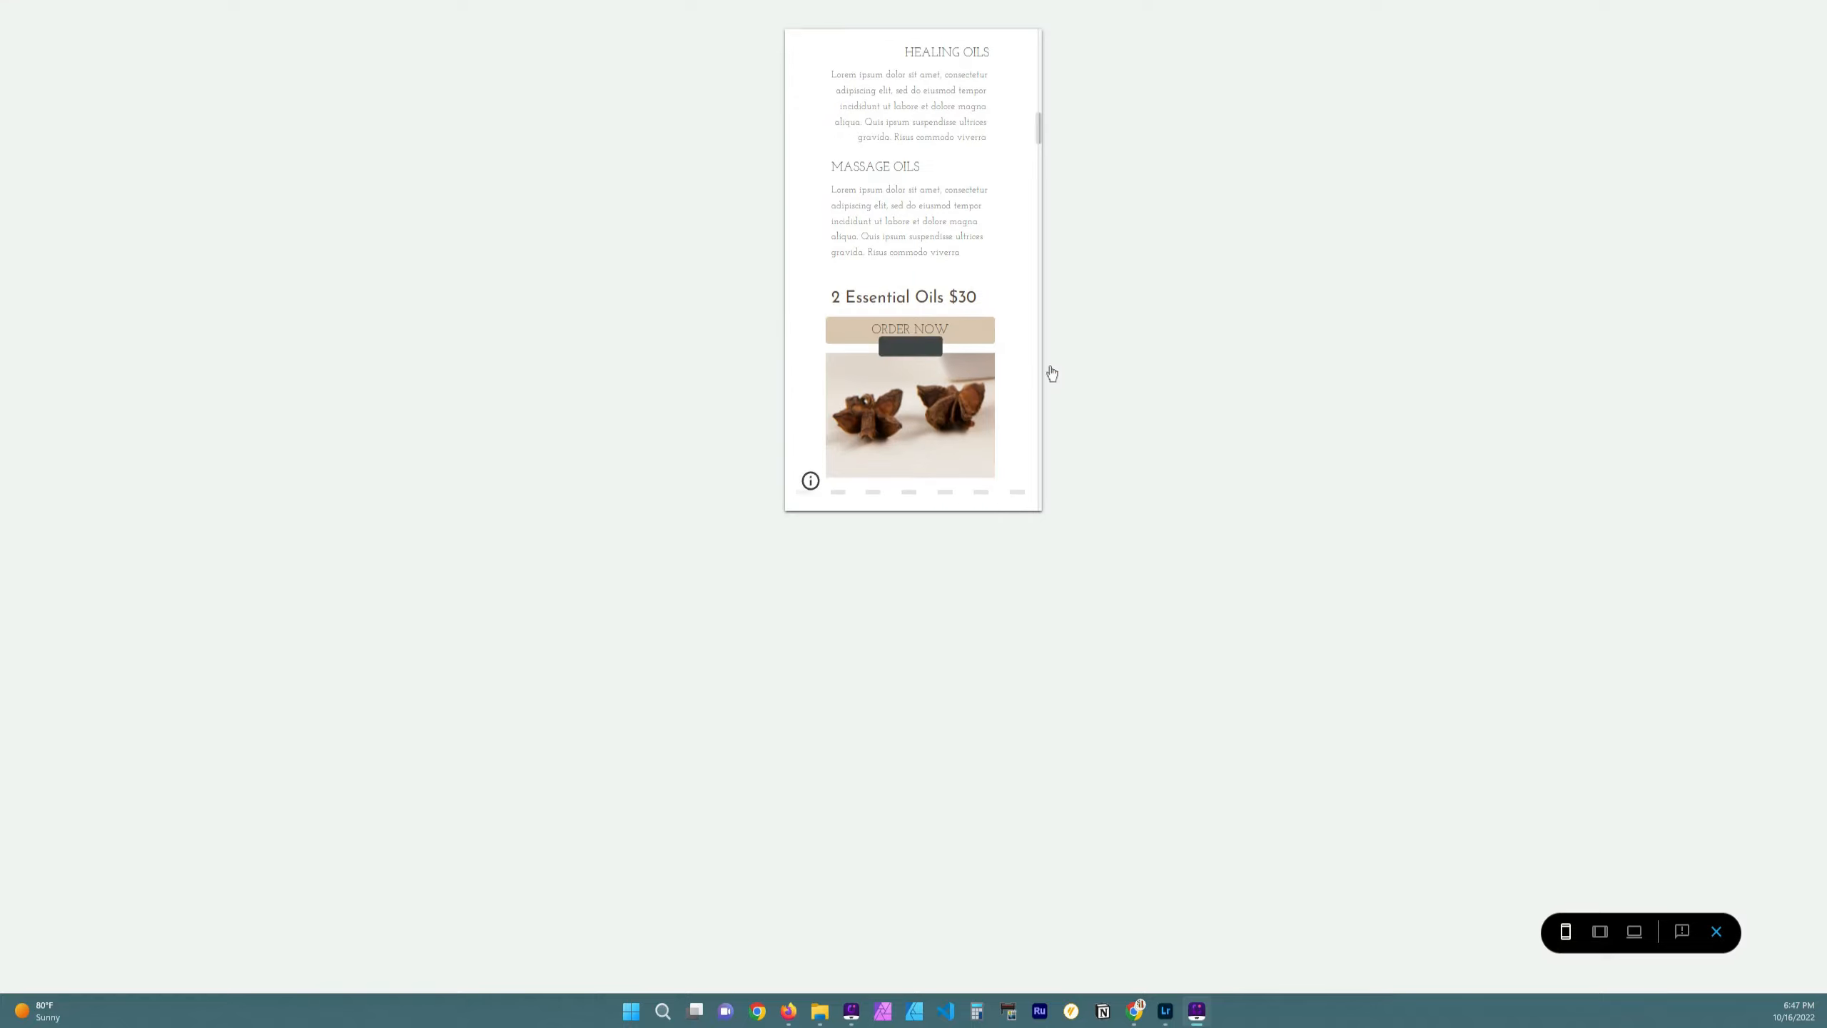
scroll(1042, 374, up, 2)
scroll(930, 371, down, 4)
scroll(904, 345, up, 5)
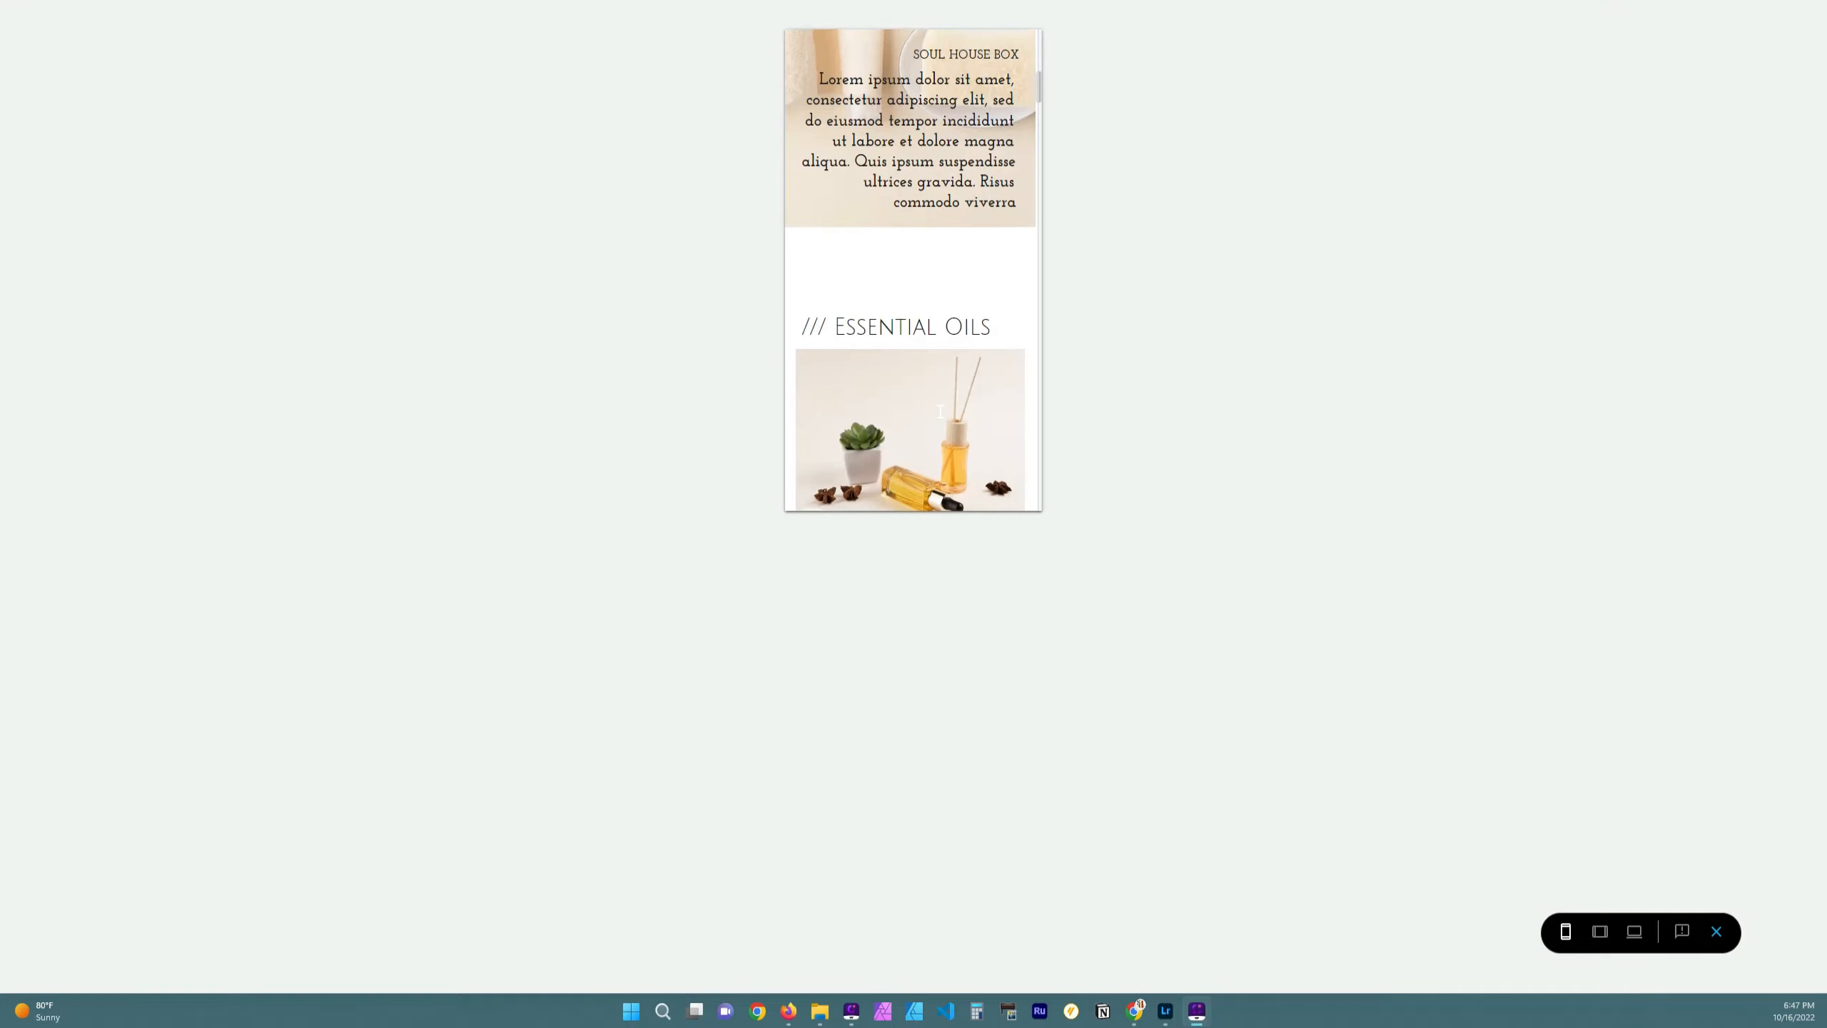
scroll(953, 392, down, 2)
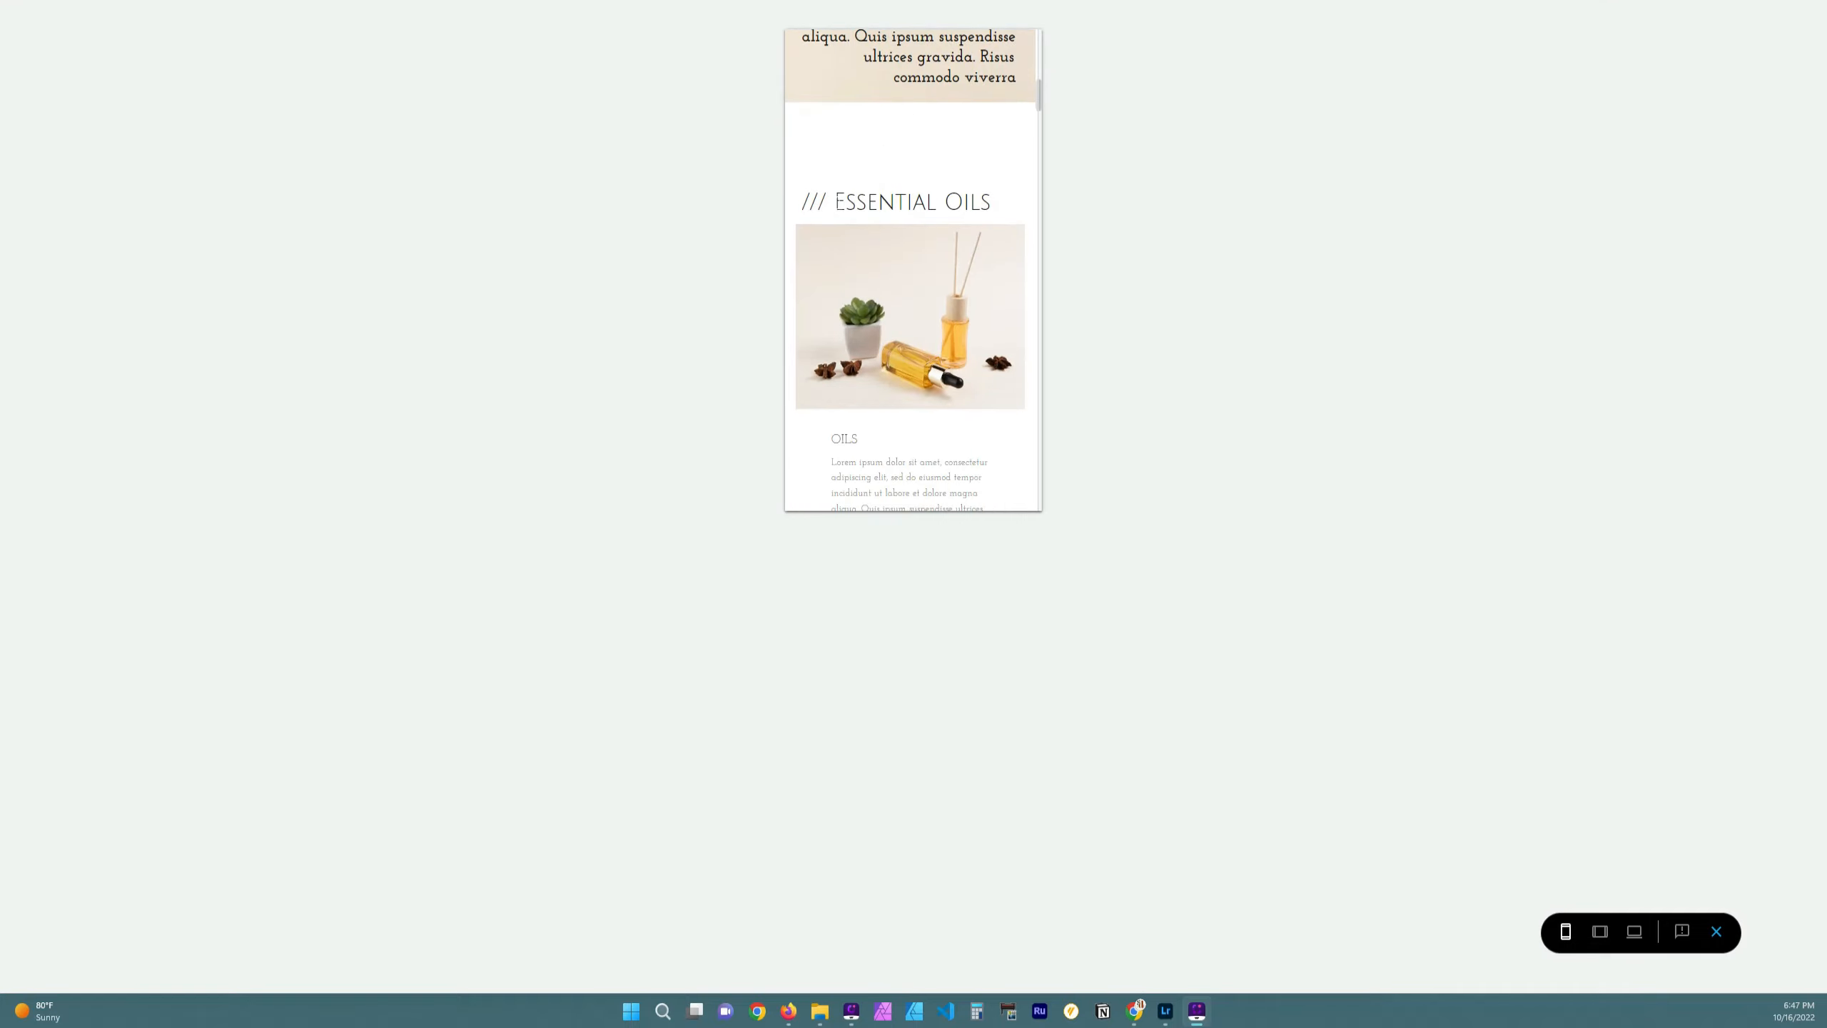
triple_click(1007, 207)
scroll(847, 399, down, 8)
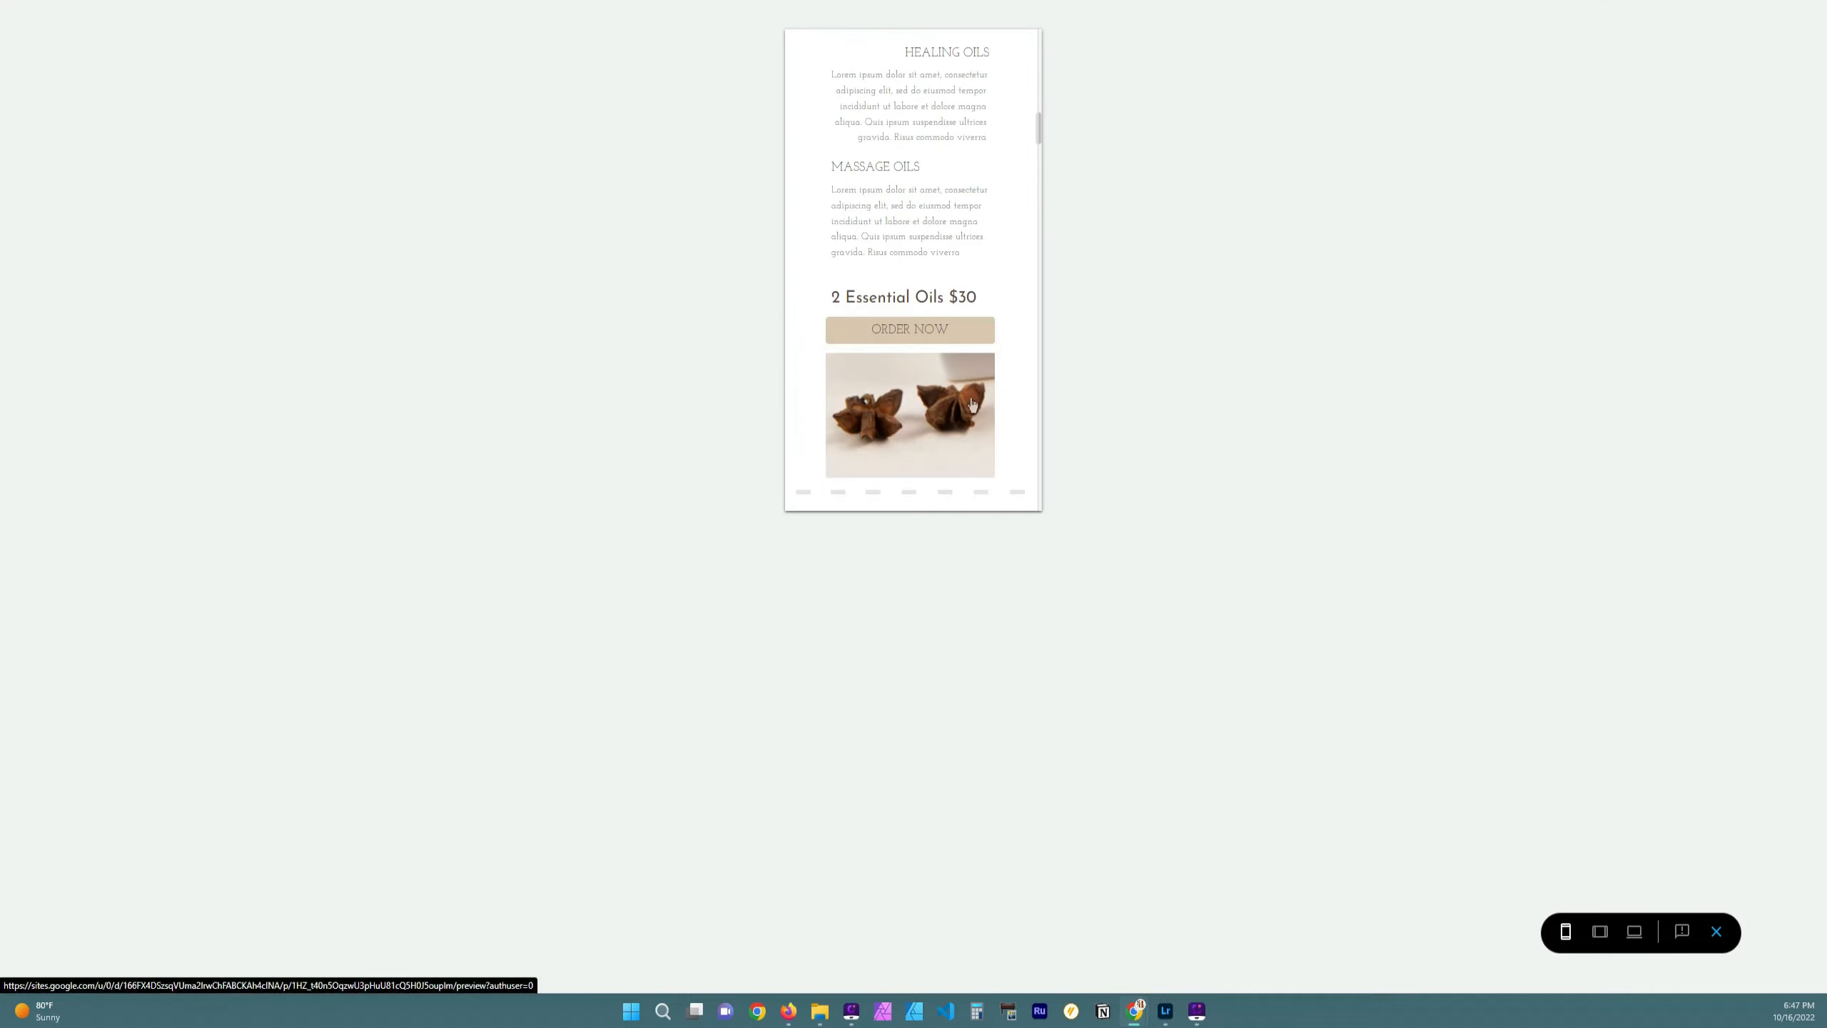
scroll(912, 431, down, 2)
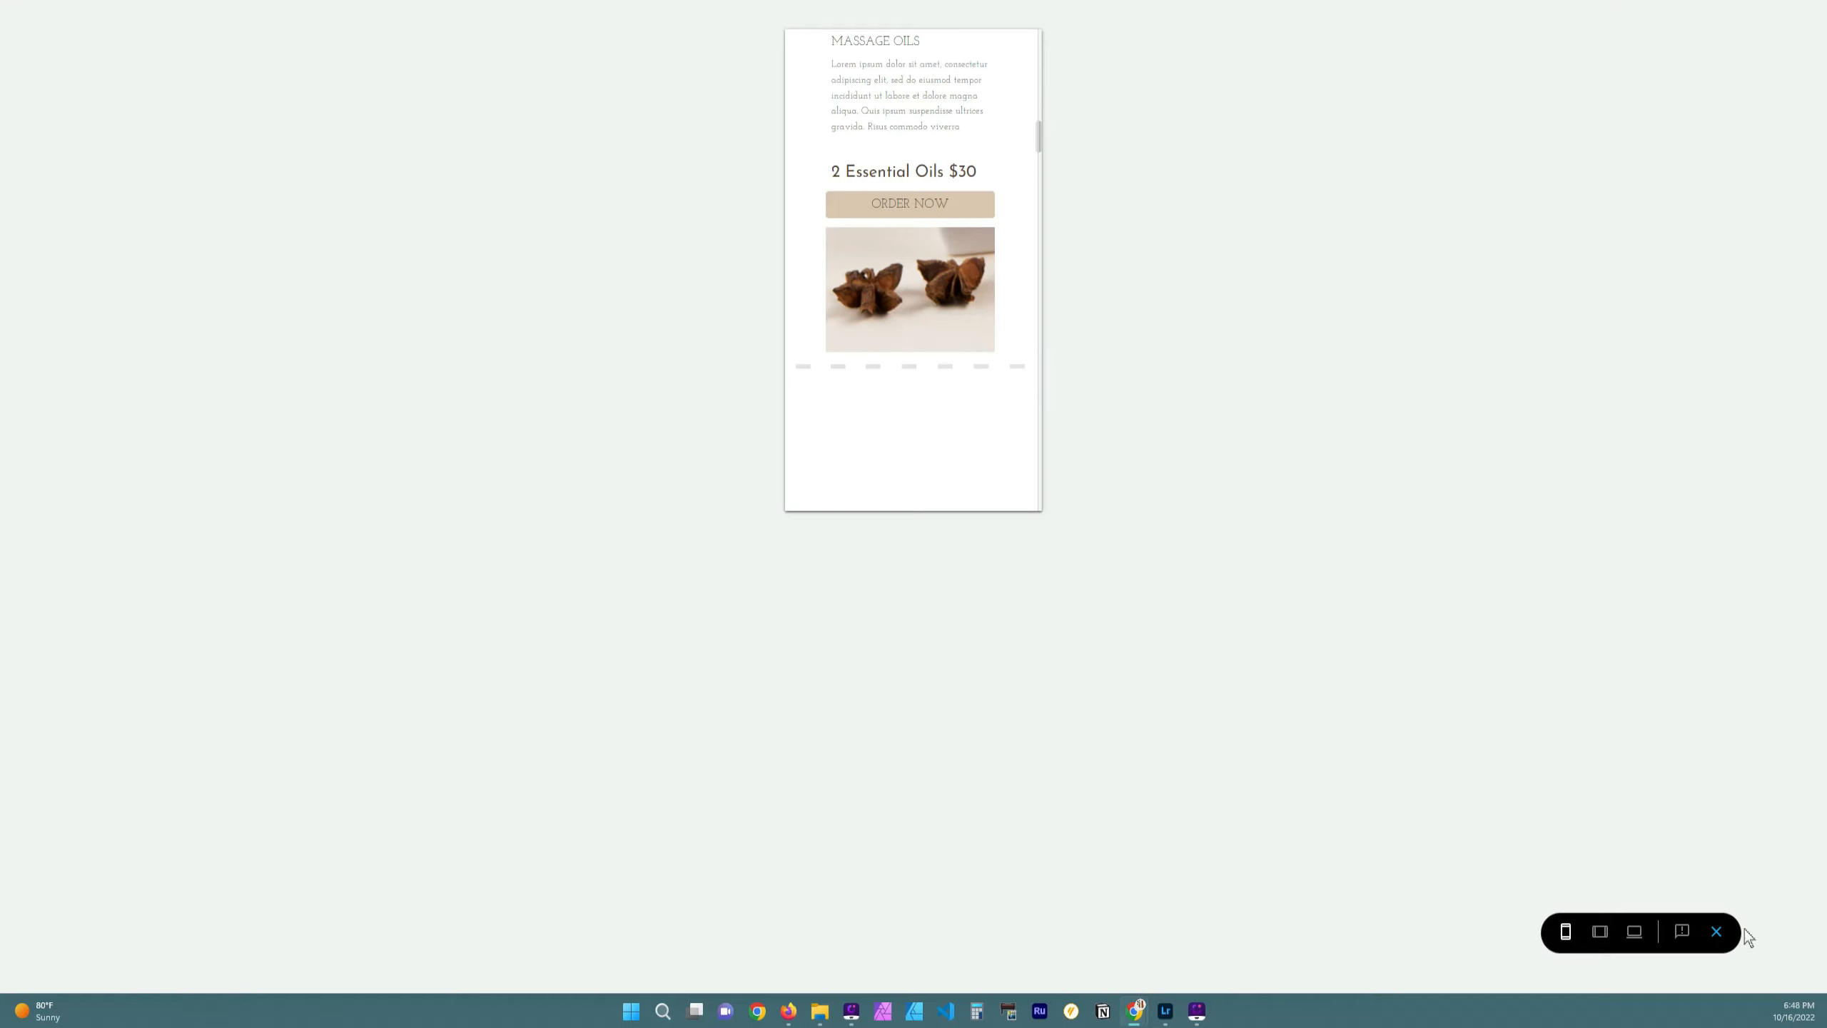
Check the Essential Oils section in the large-screen preview, and exit the preview
click(1634, 931)
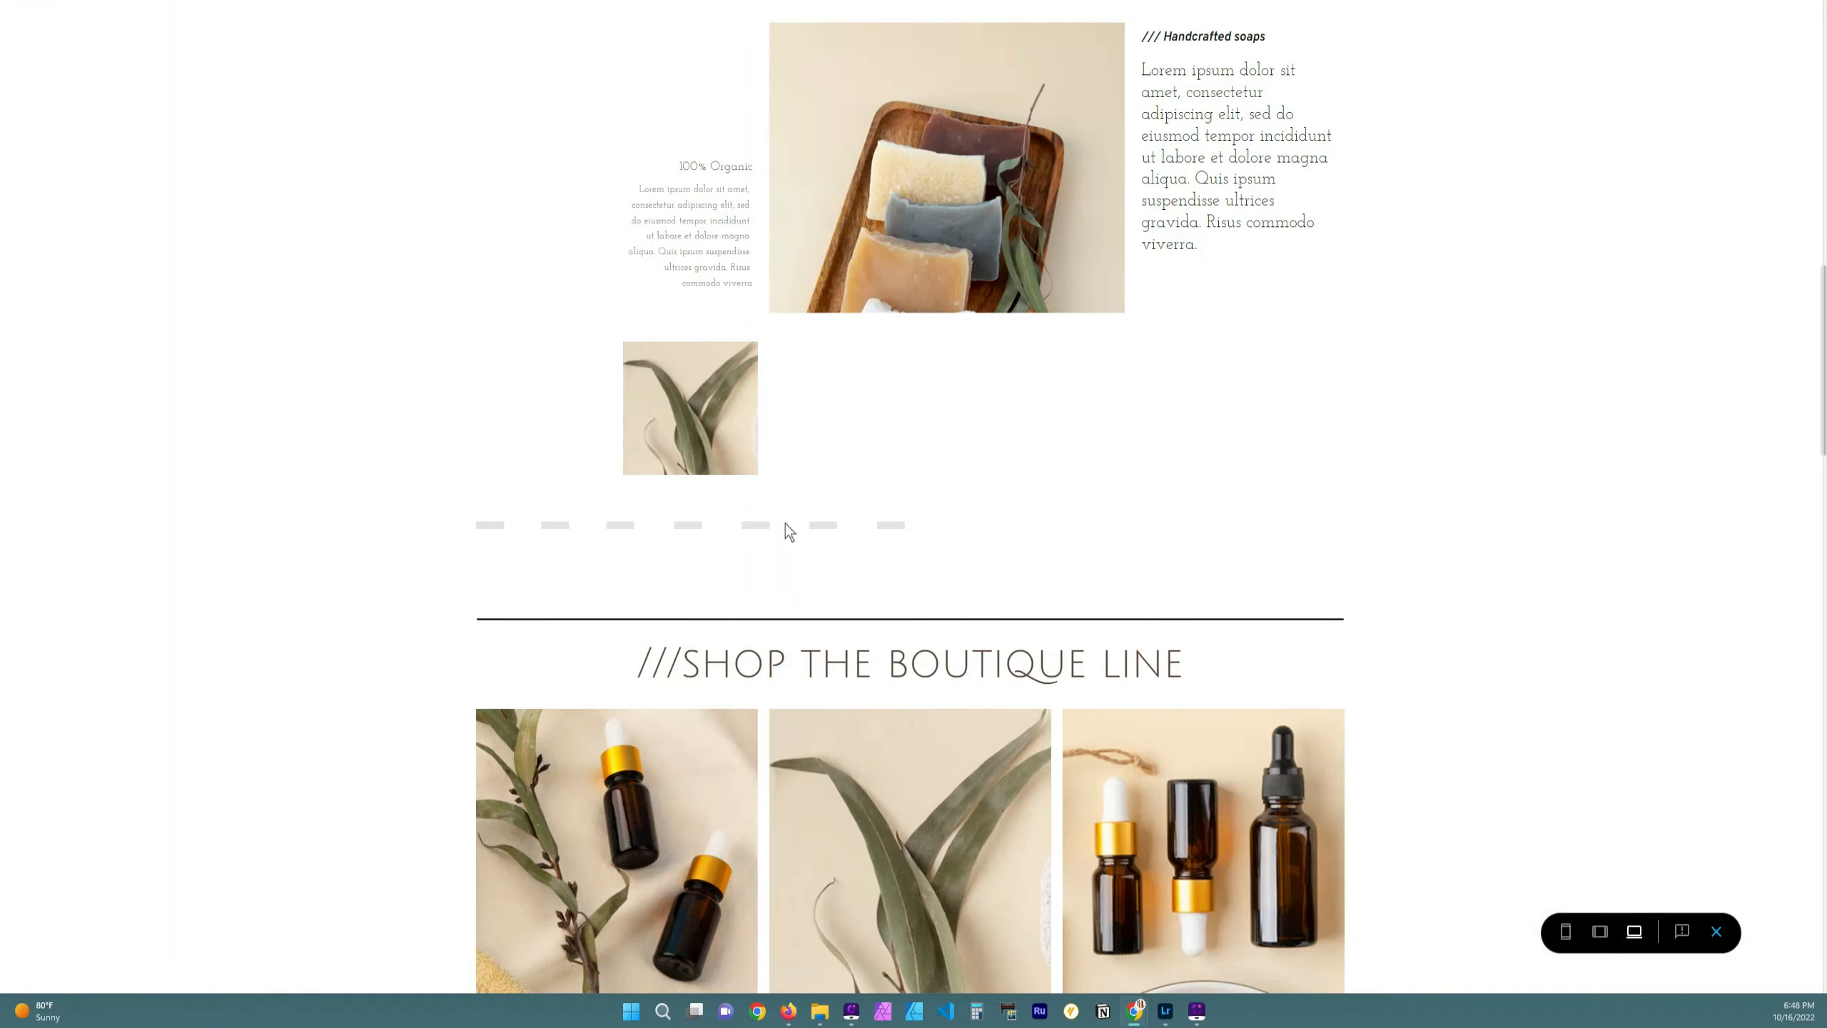
scroll(902, 540, up, 10)
scroll(901, 563, up, 3)
scroll(1024, 649, down, 3)
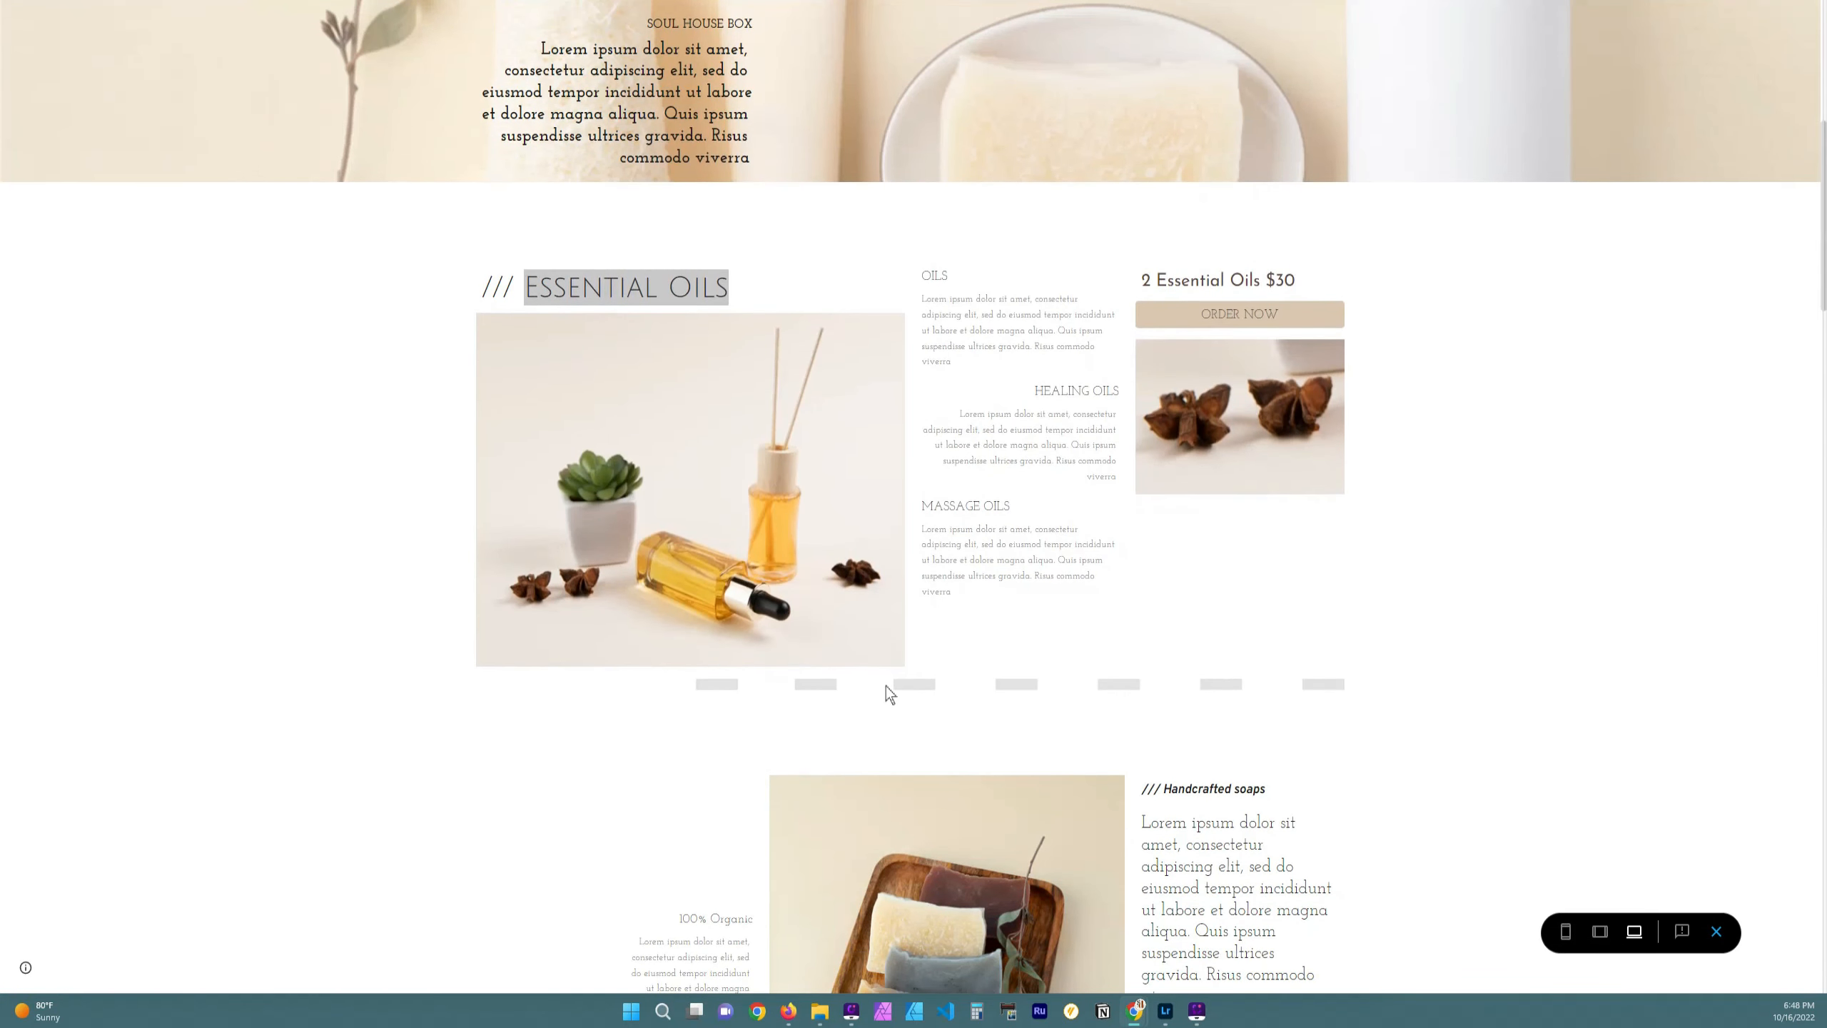
click(1729, 933)
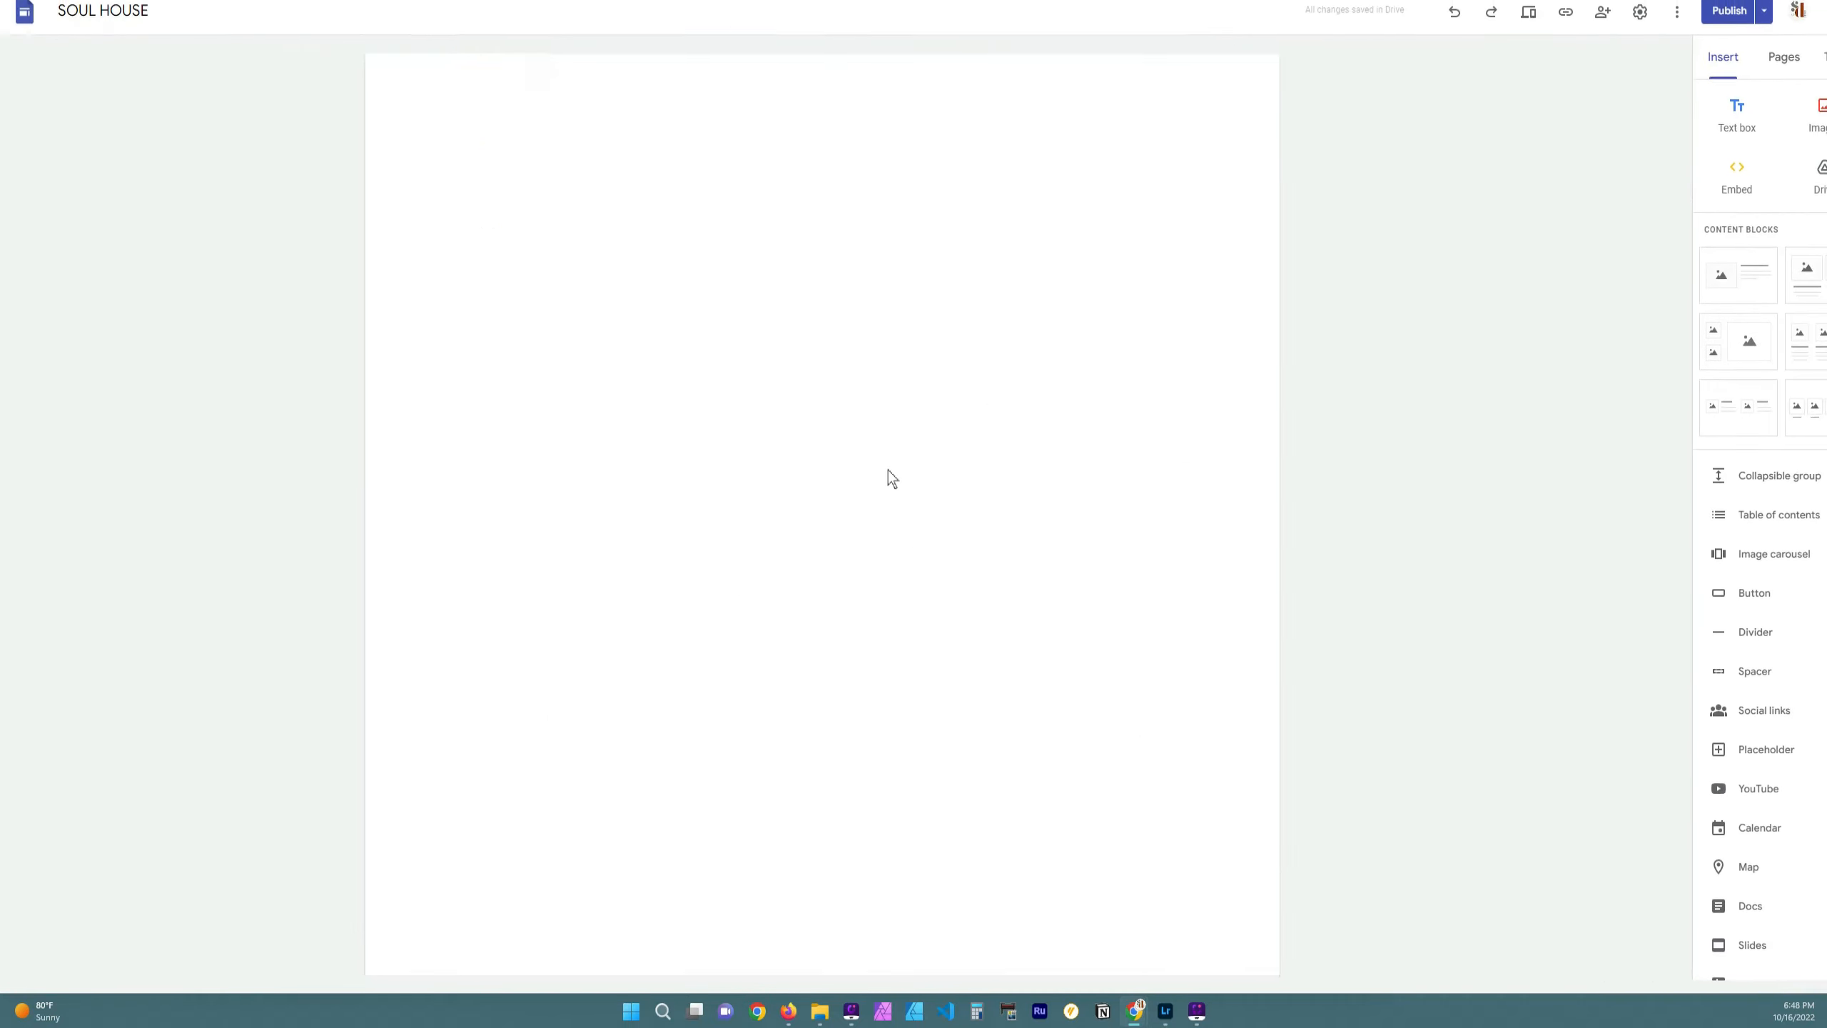
Inspect the Handcrafted soaps section and check its order and the spacing above the 100% Organic text in the phone preview
scroll(920, 480, down, 9)
scroll(946, 425, up, 2)
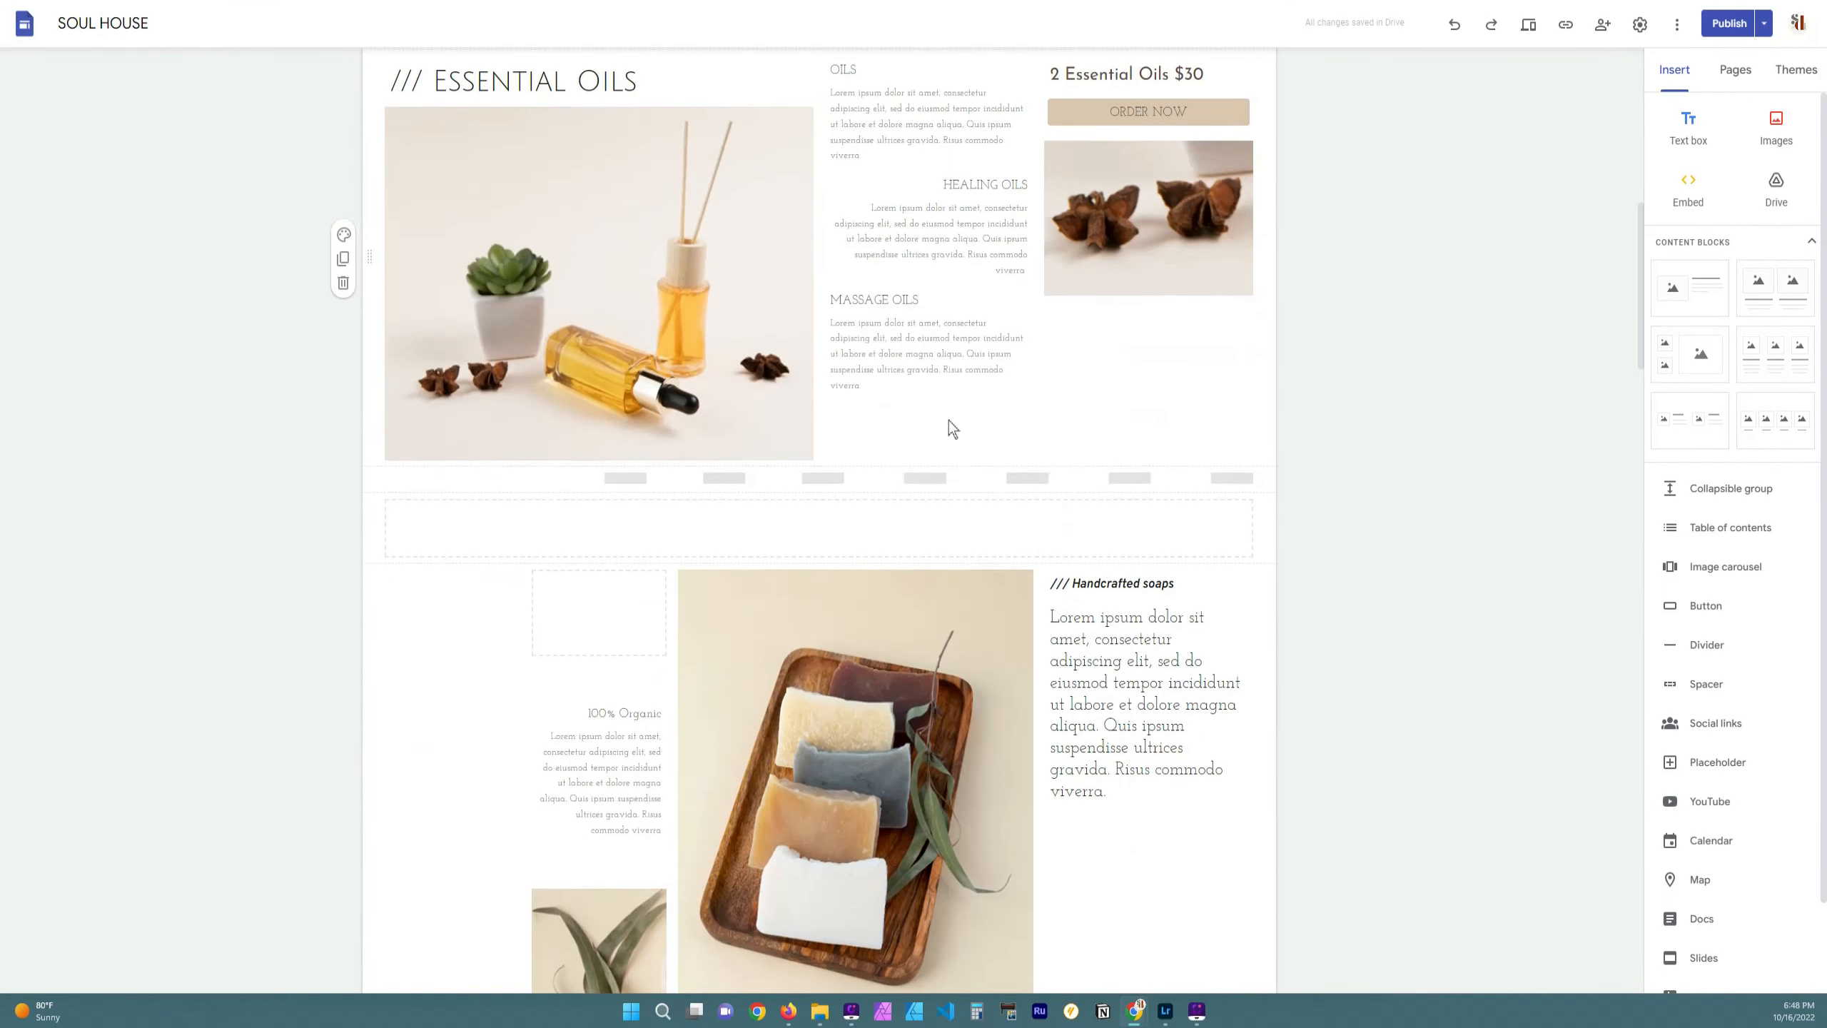
scroll(946, 424, down, 2)
scroll(604, 474, down, 3)
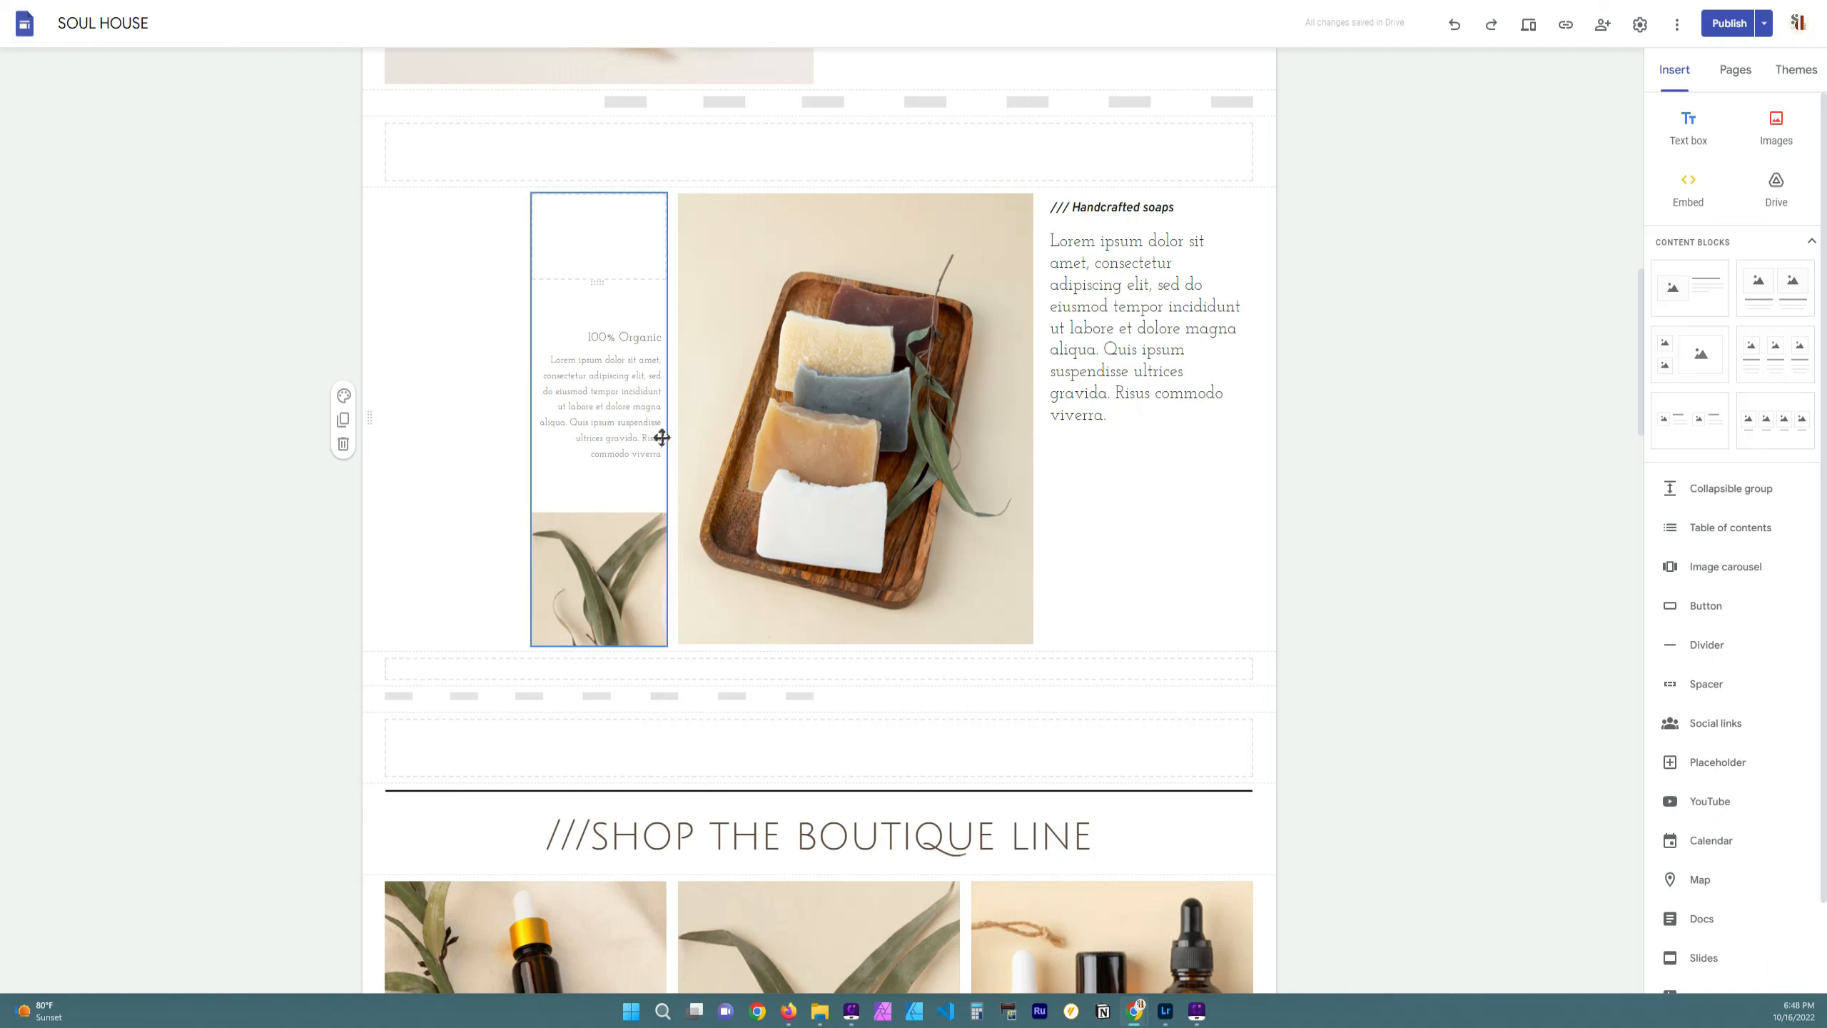
click(620, 423)
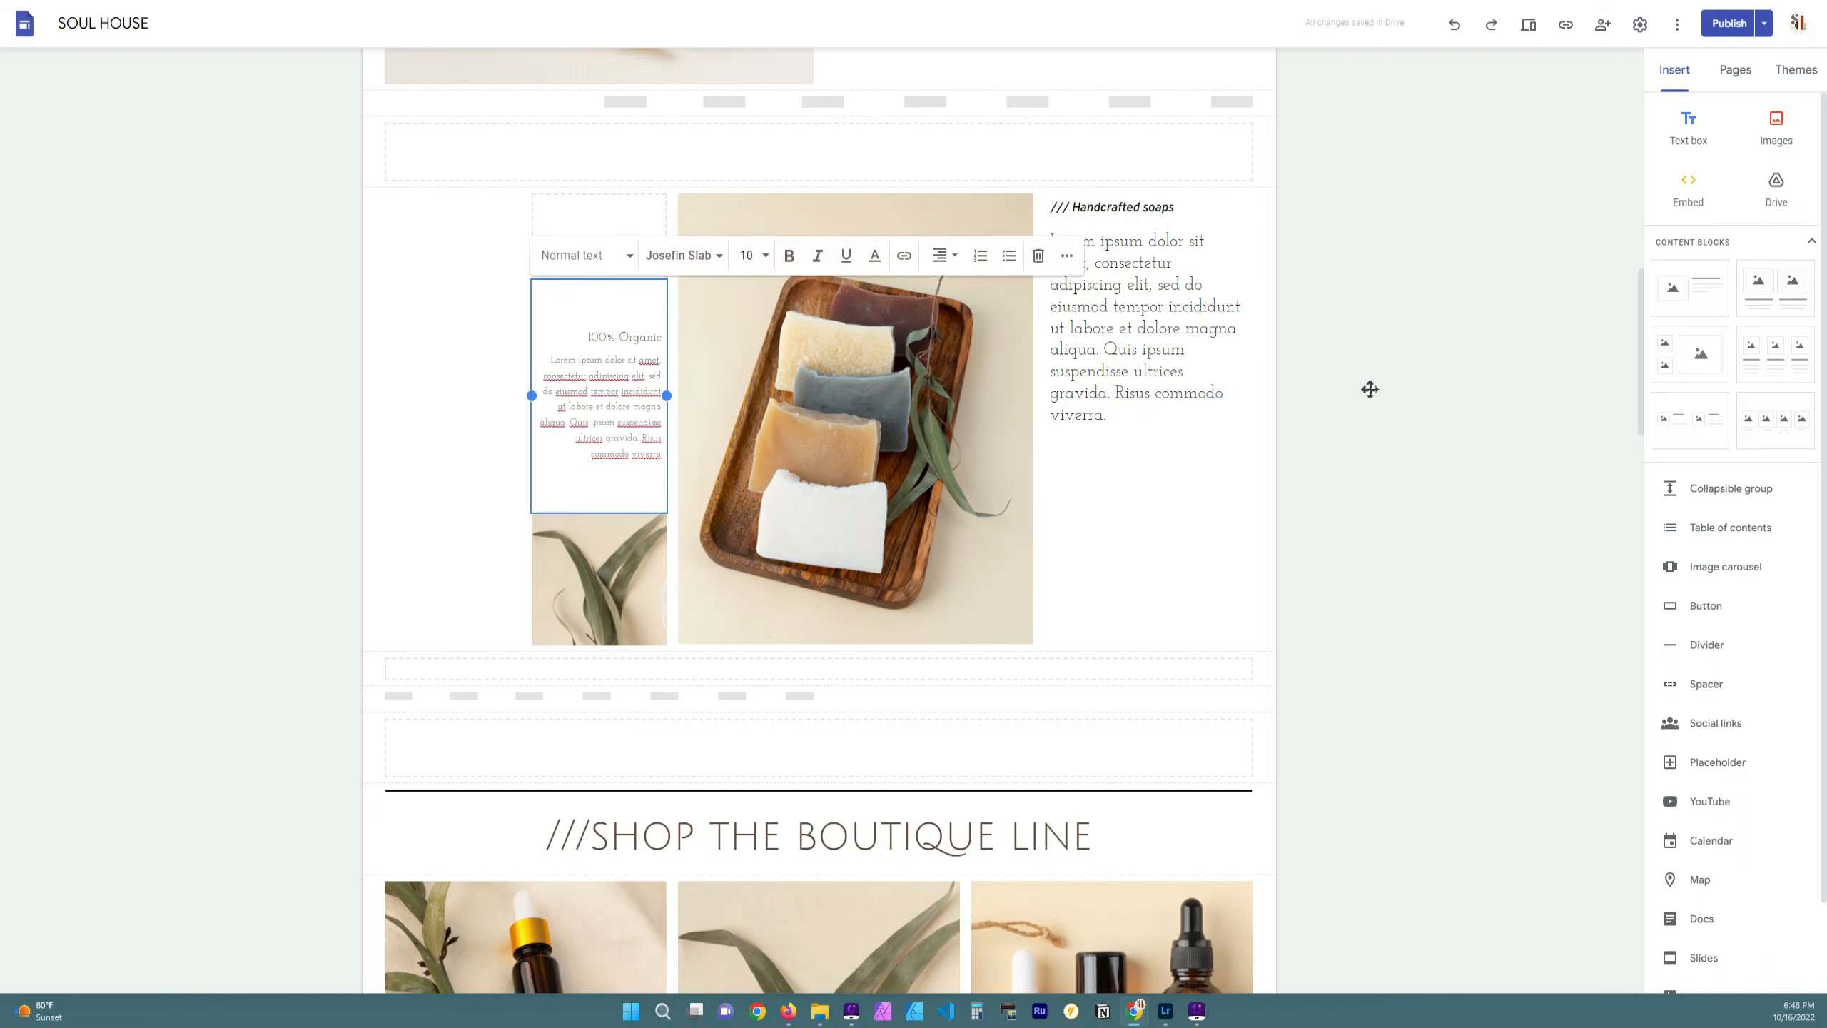
click(1192, 498)
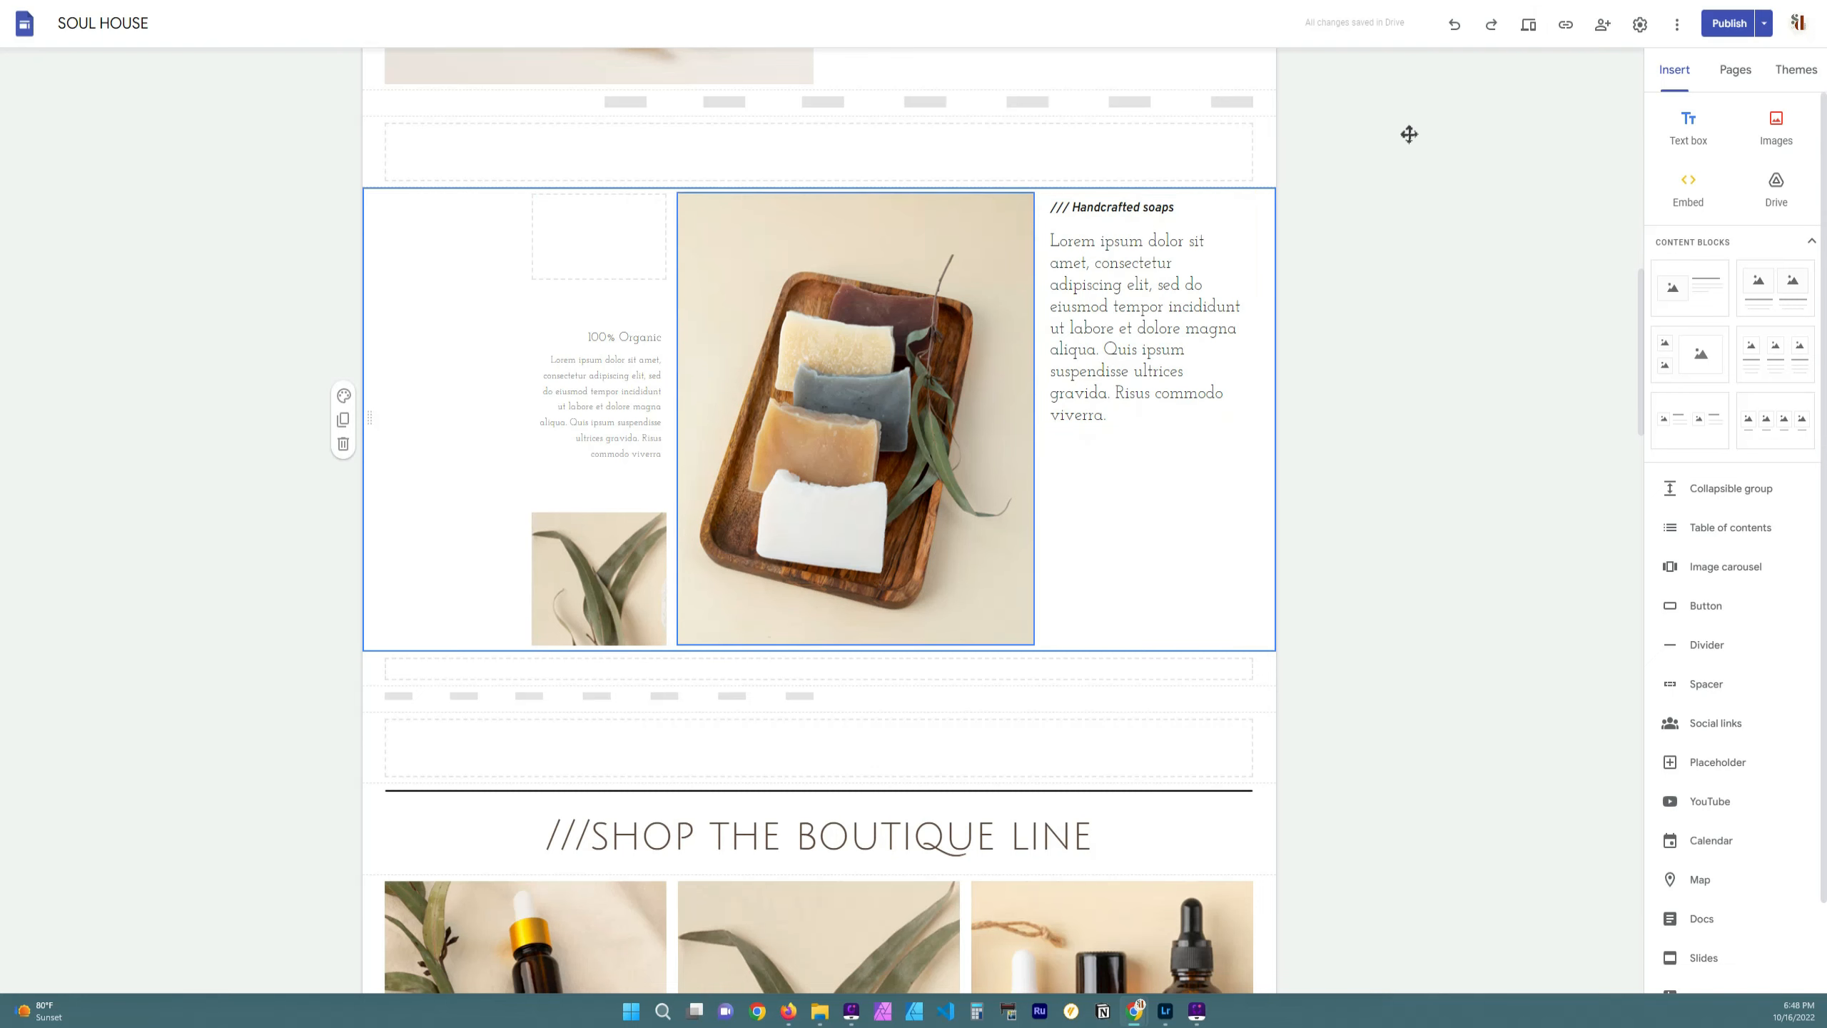
click(1528, 24)
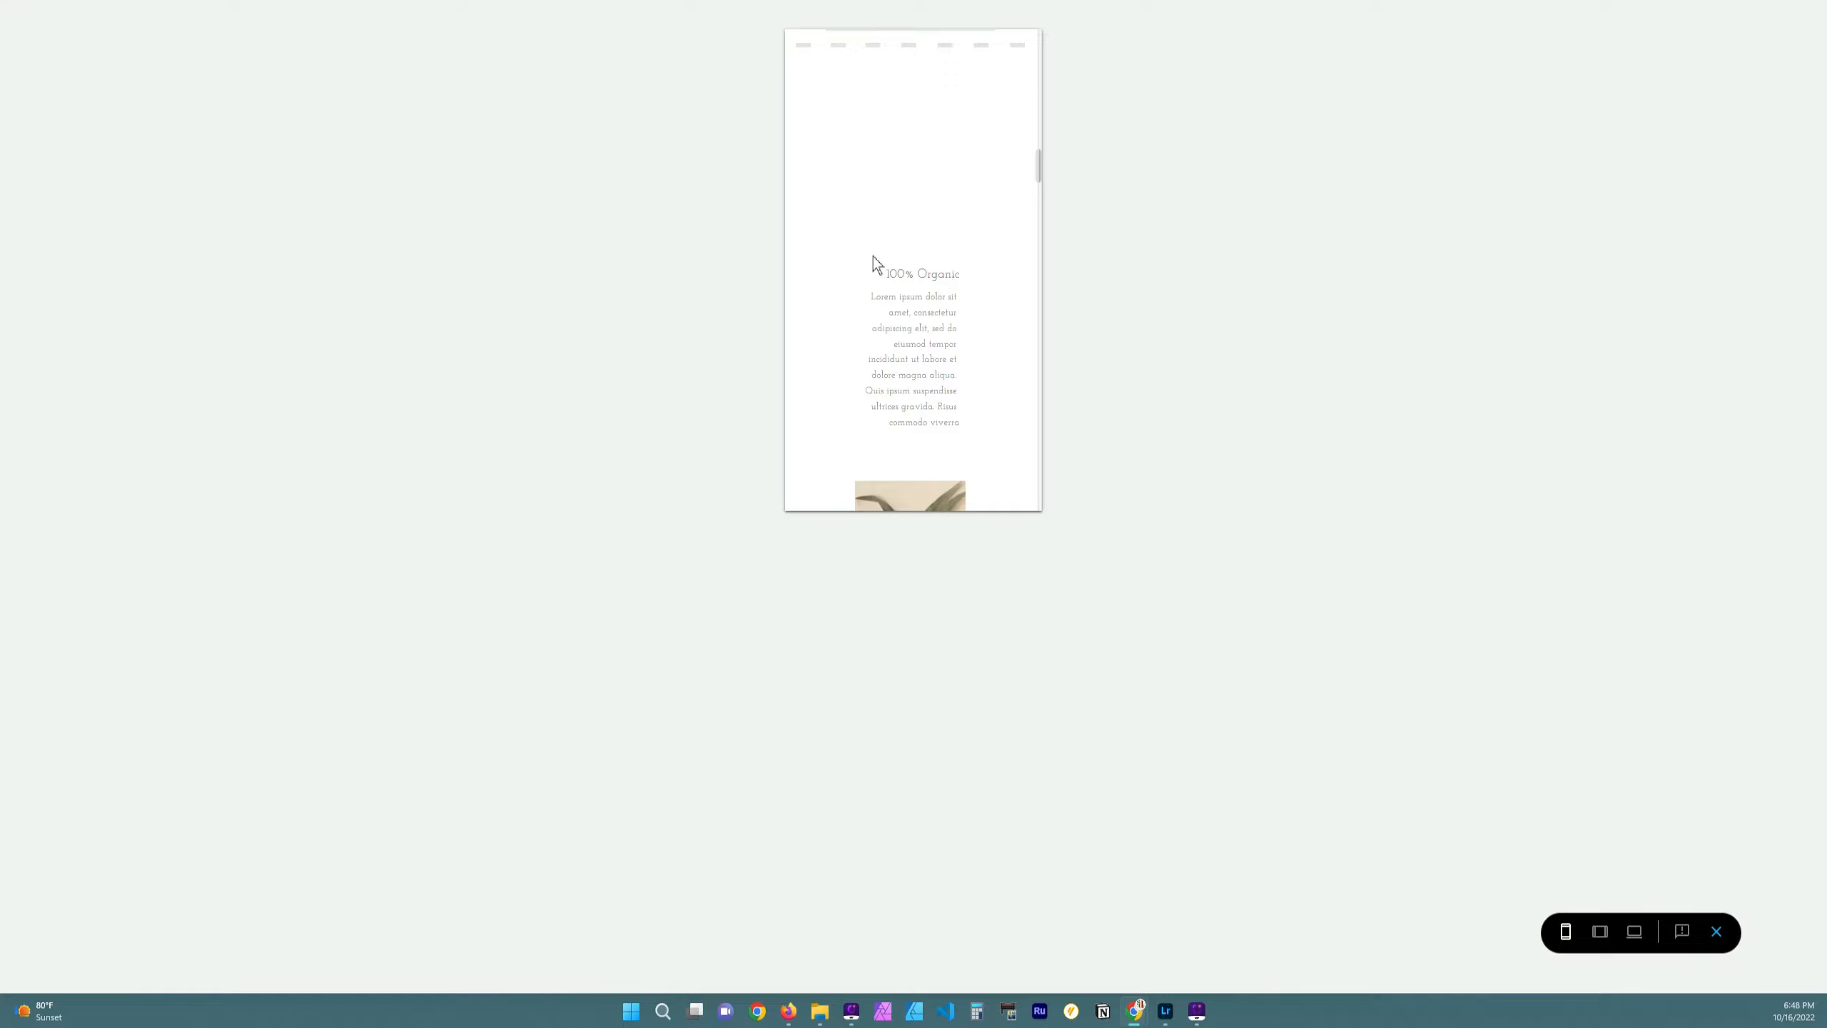
scroll(873, 257, up, 2)
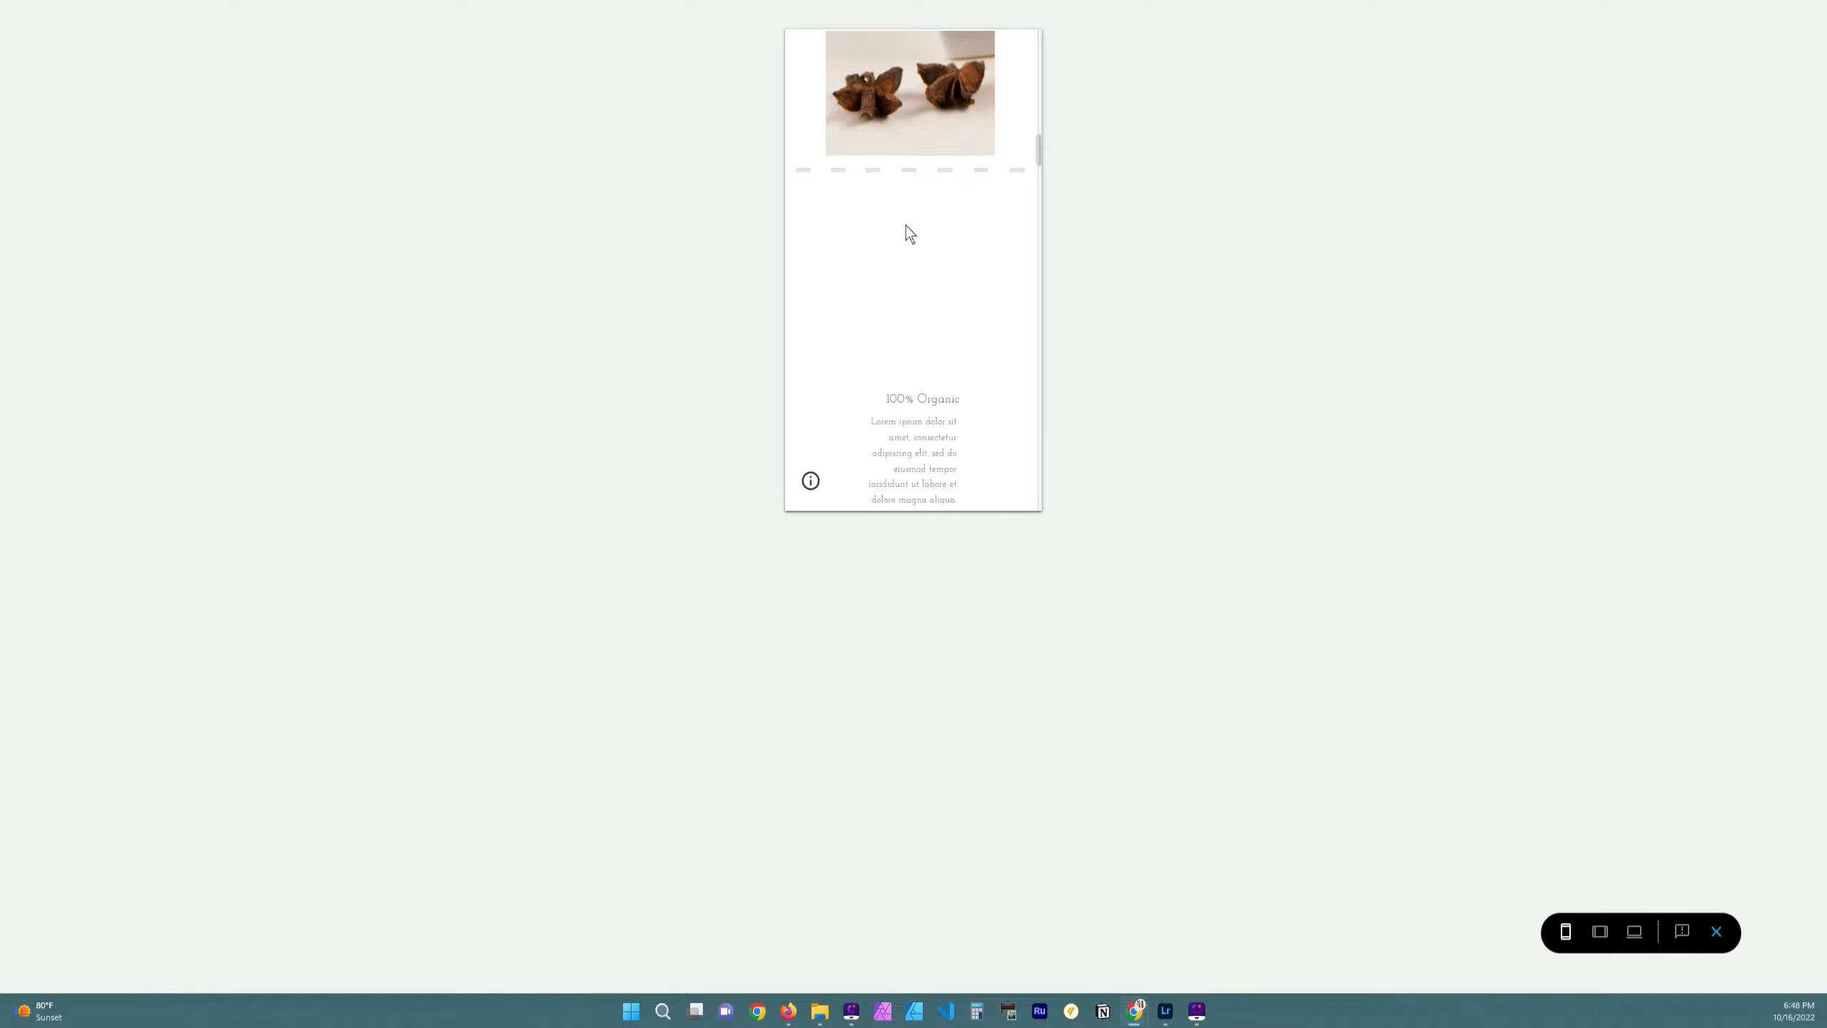
scroll(913, 339, up, 2)
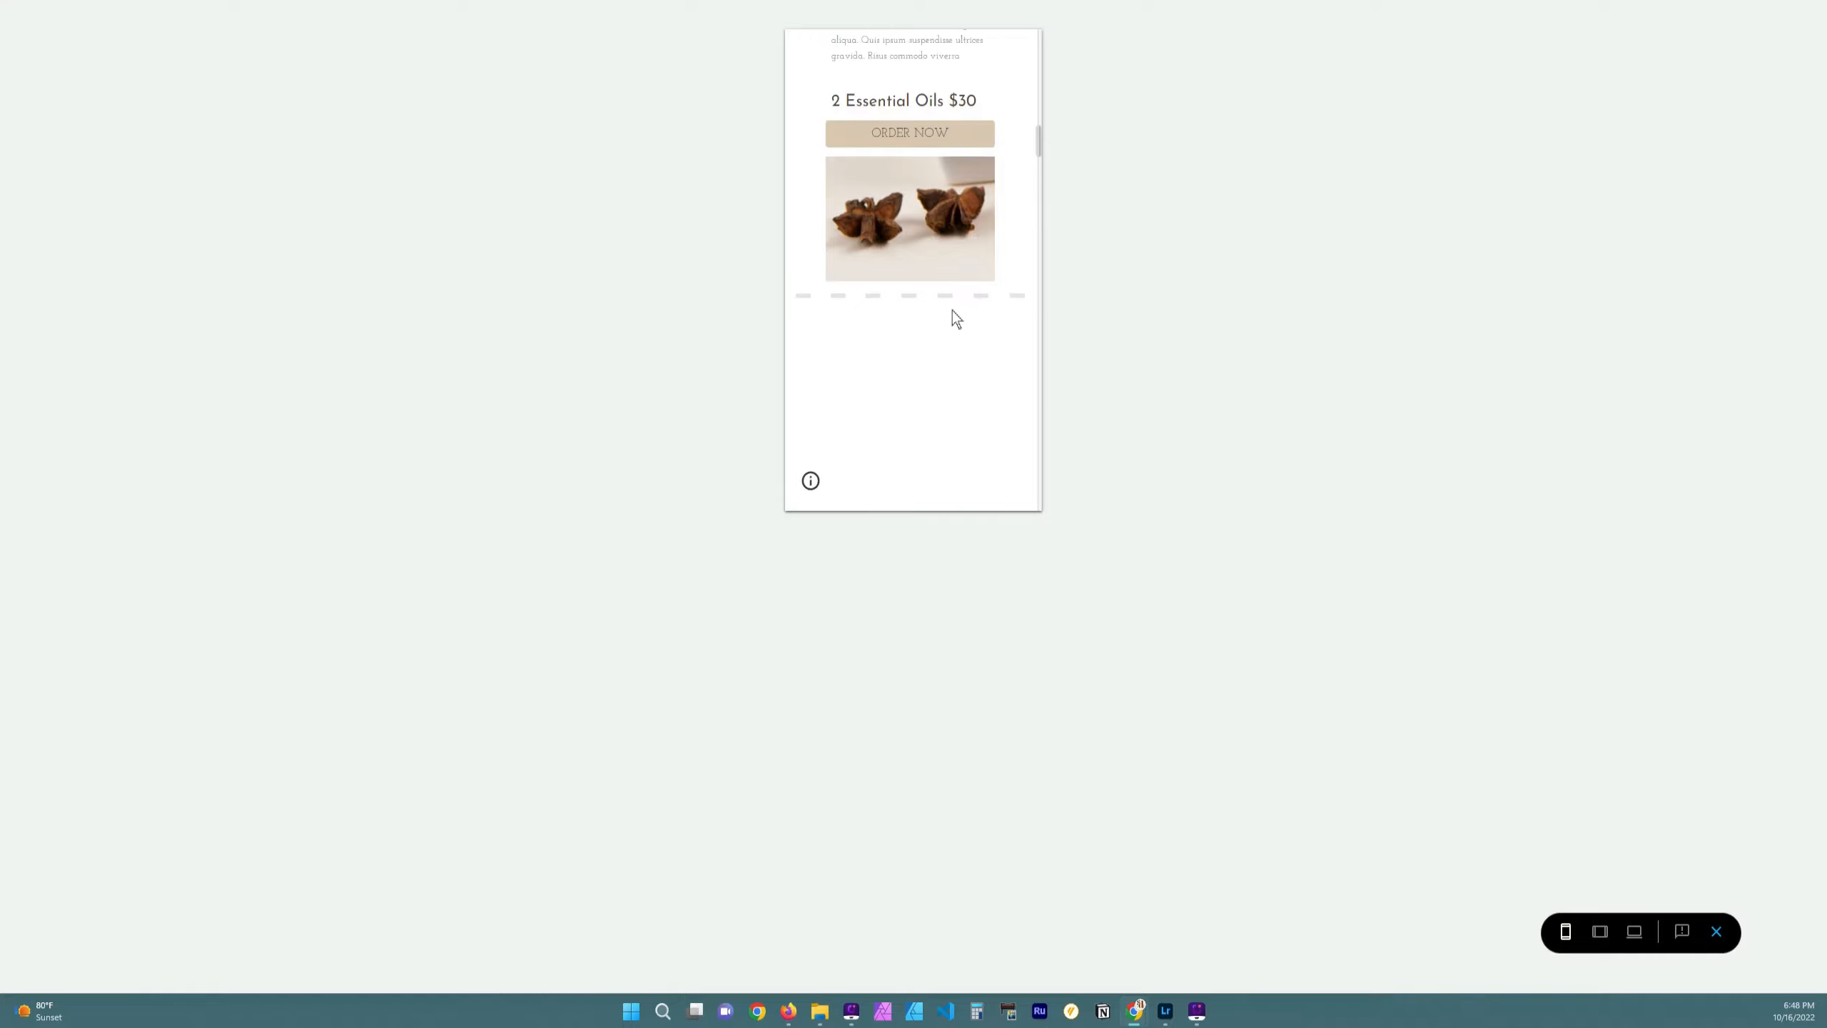
scroll(976, 376, down, 6)
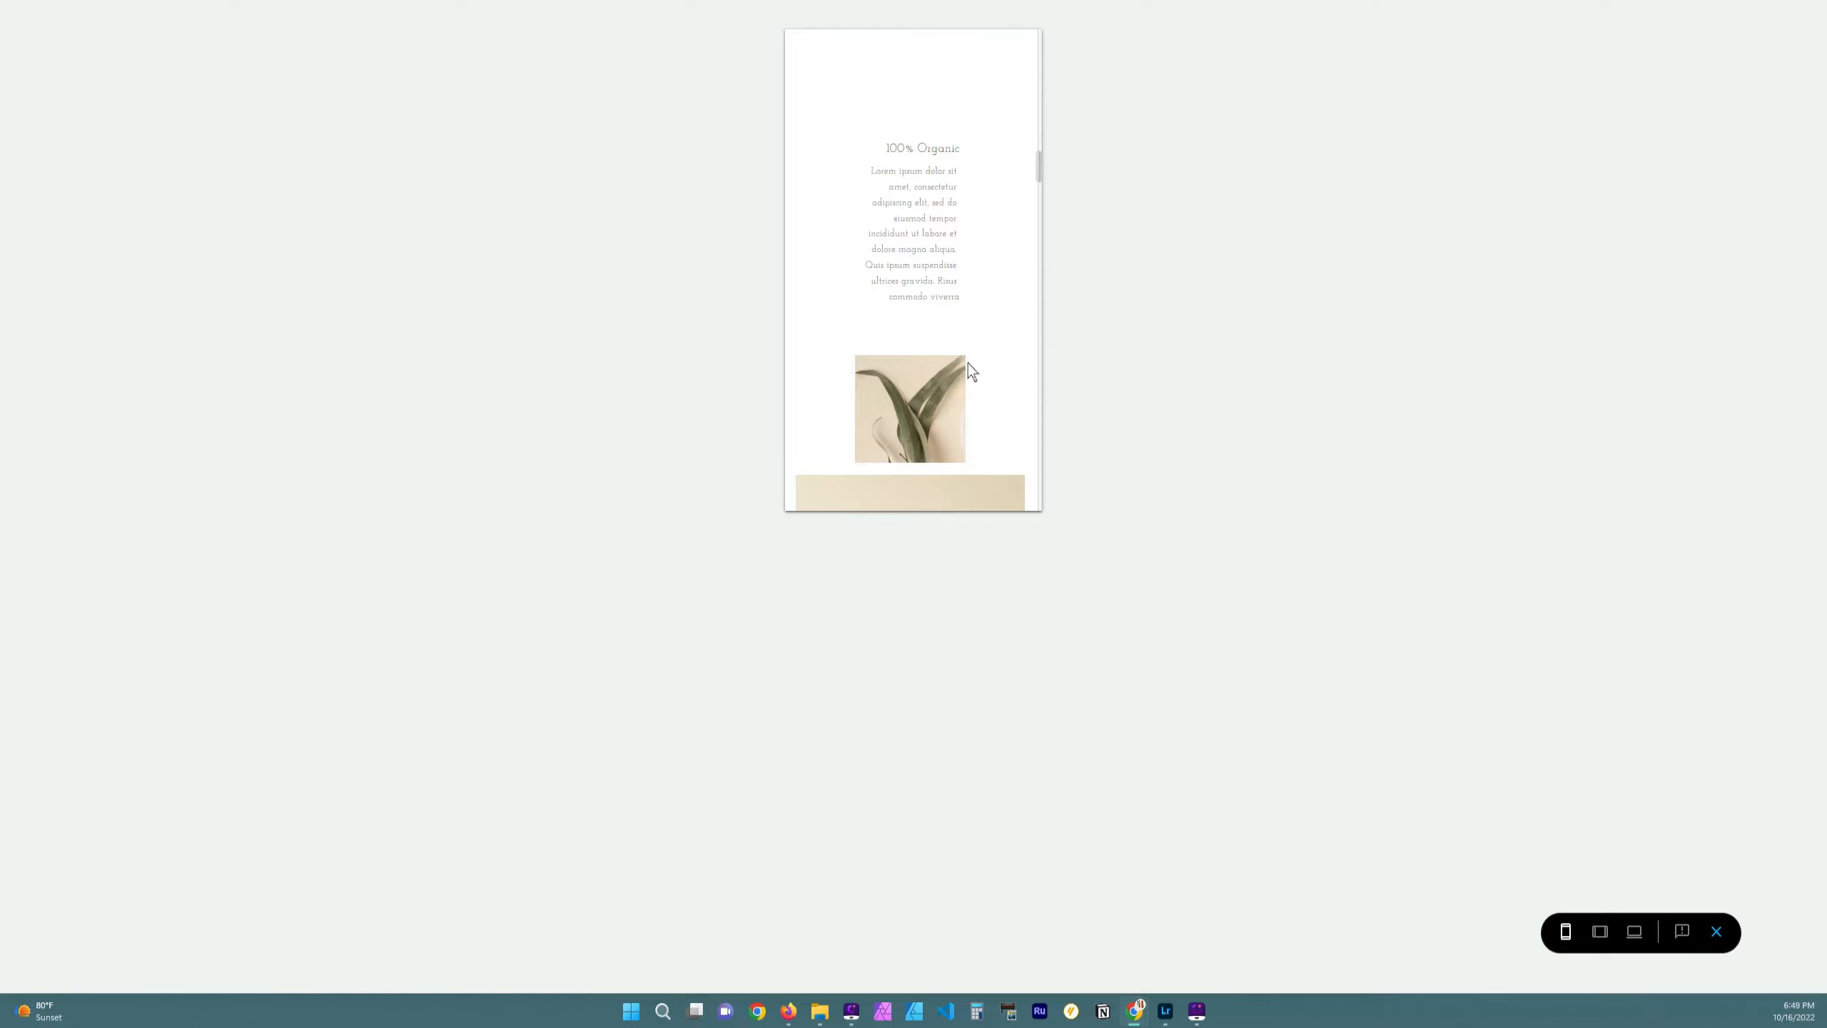
scroll(935, 367, down, 3)
scroll(928, 362, up, 5)
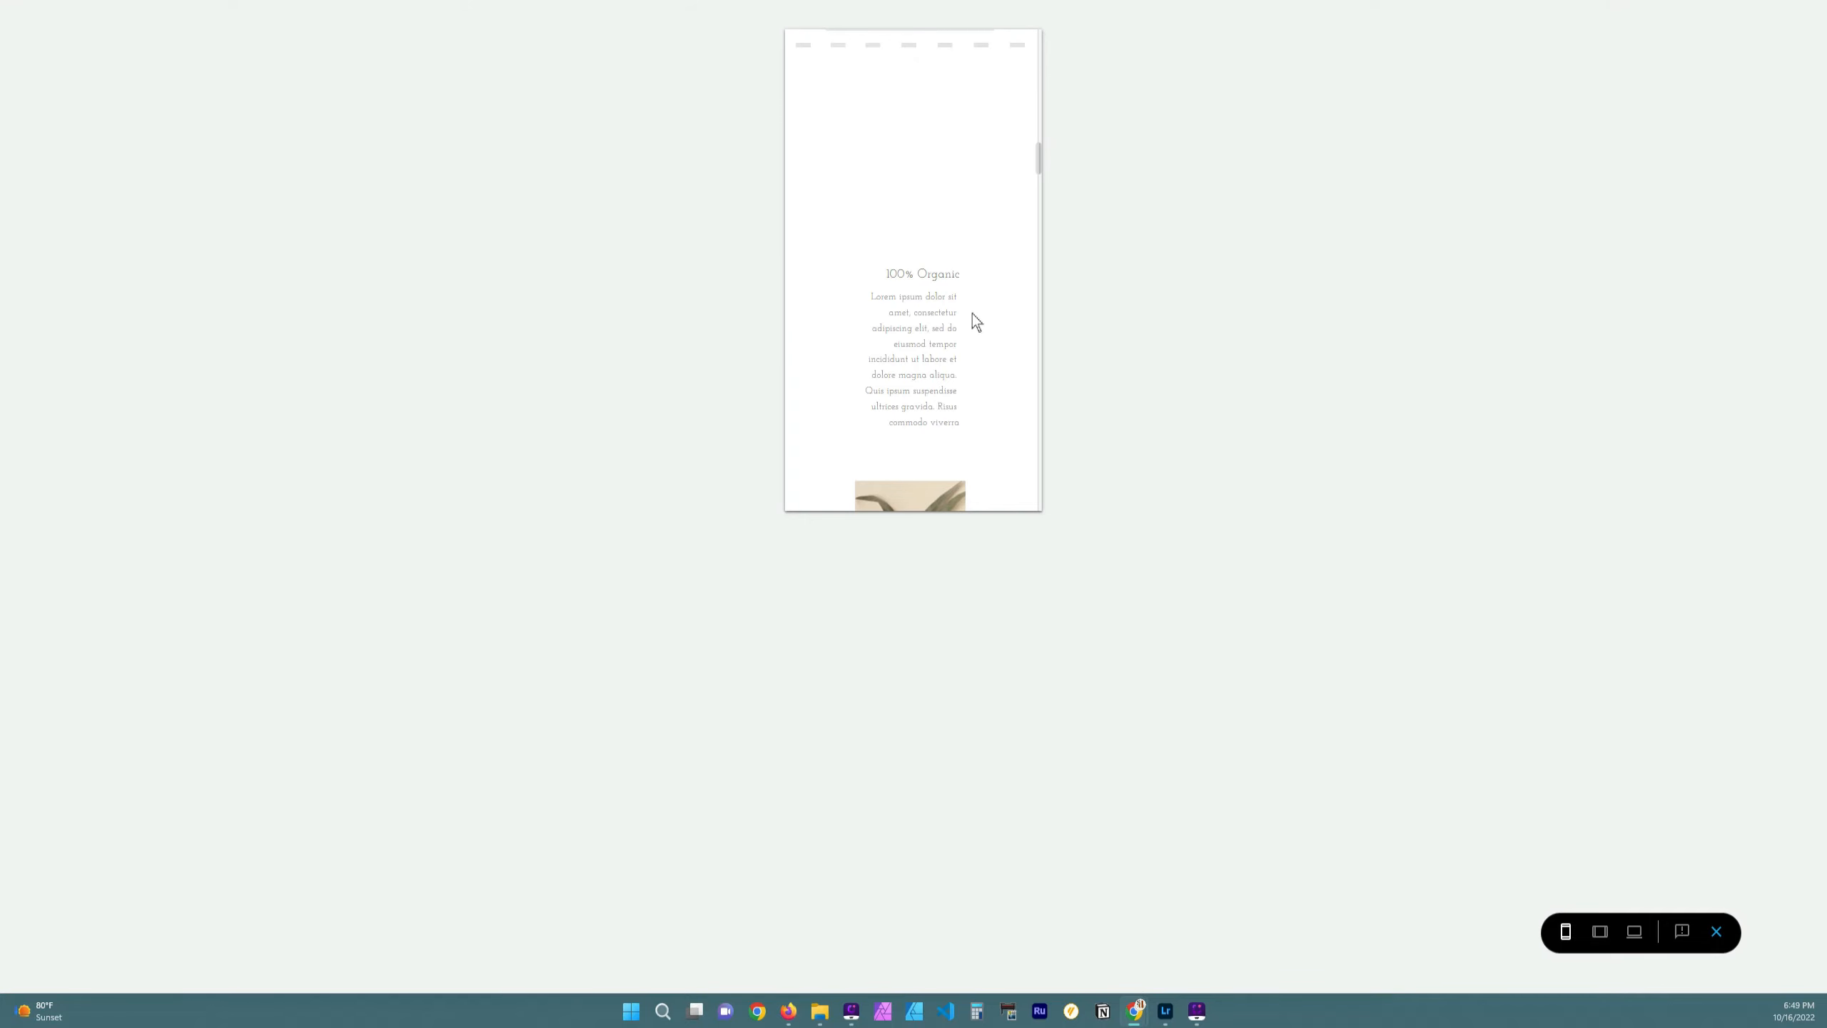
Exit the phone preview and delete the empty spacer above the 100% Organic text
key(Escape)
key(Escape)
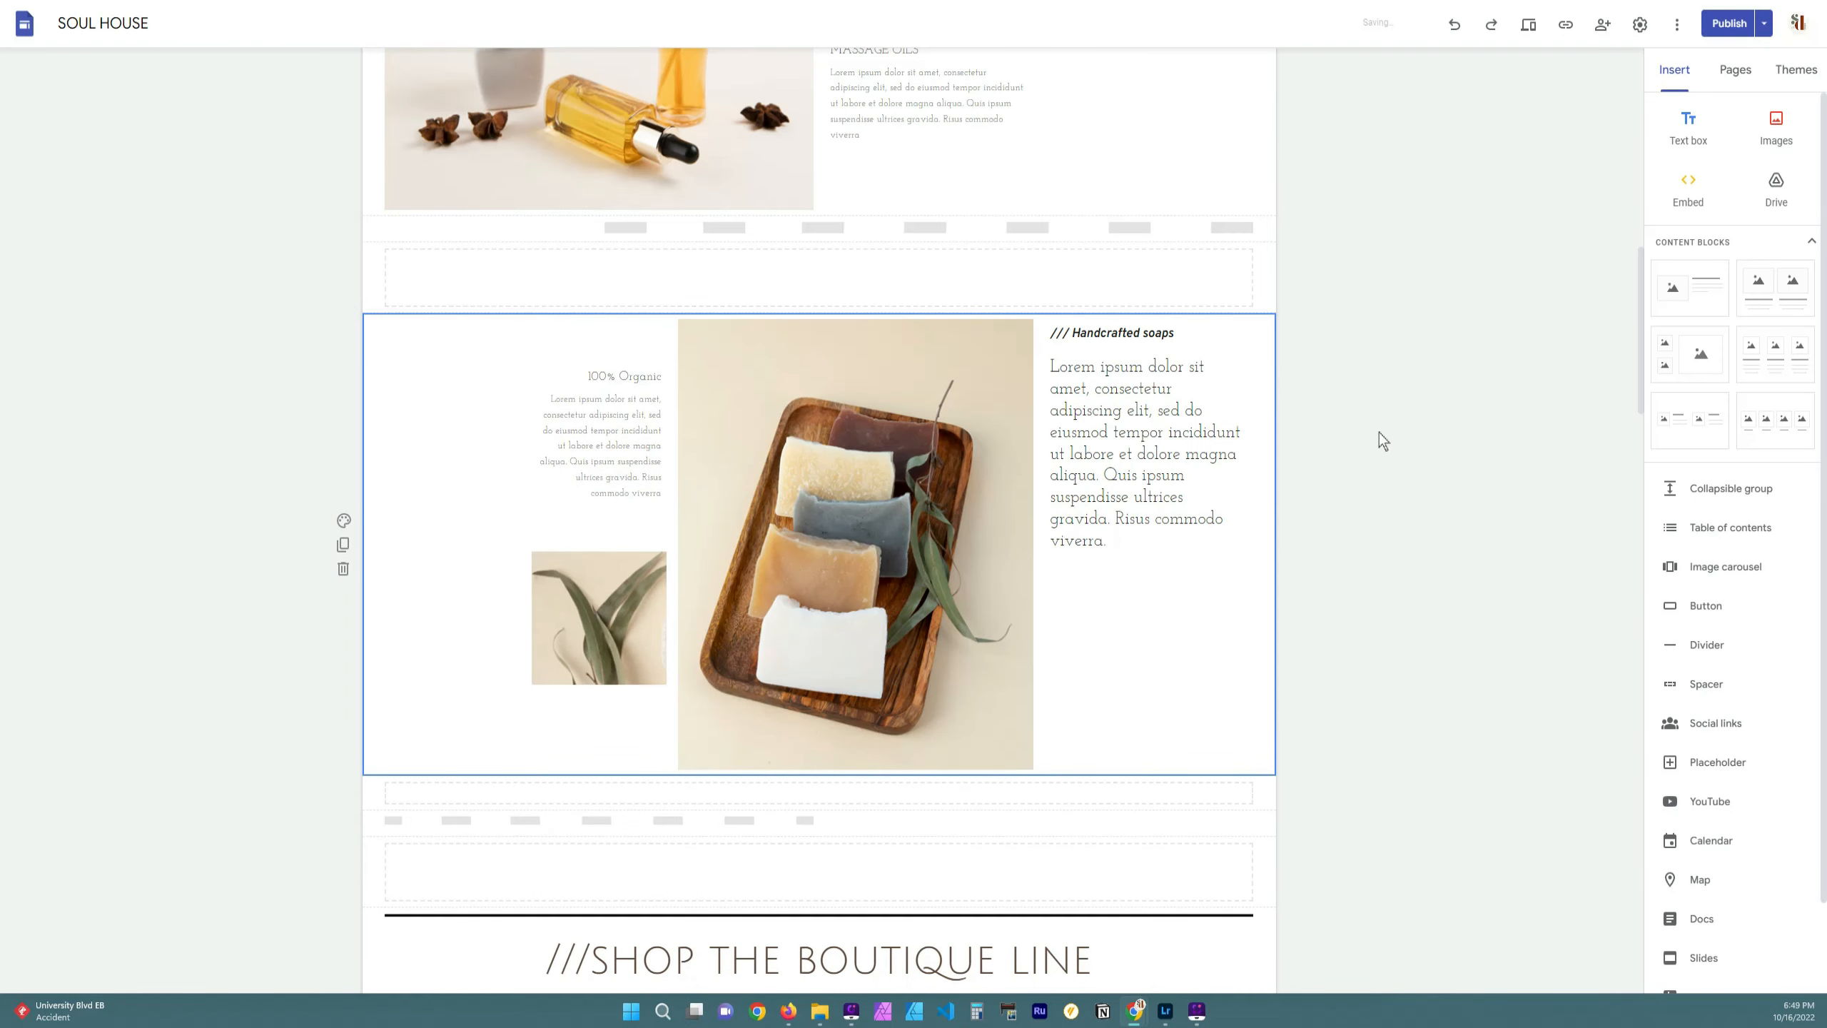
Shorten the soap tray image to align with the bottom of the leaf image, and reposition its crop to show the whole tray
click(822, 720)
drag(855, 768, 857, 684)
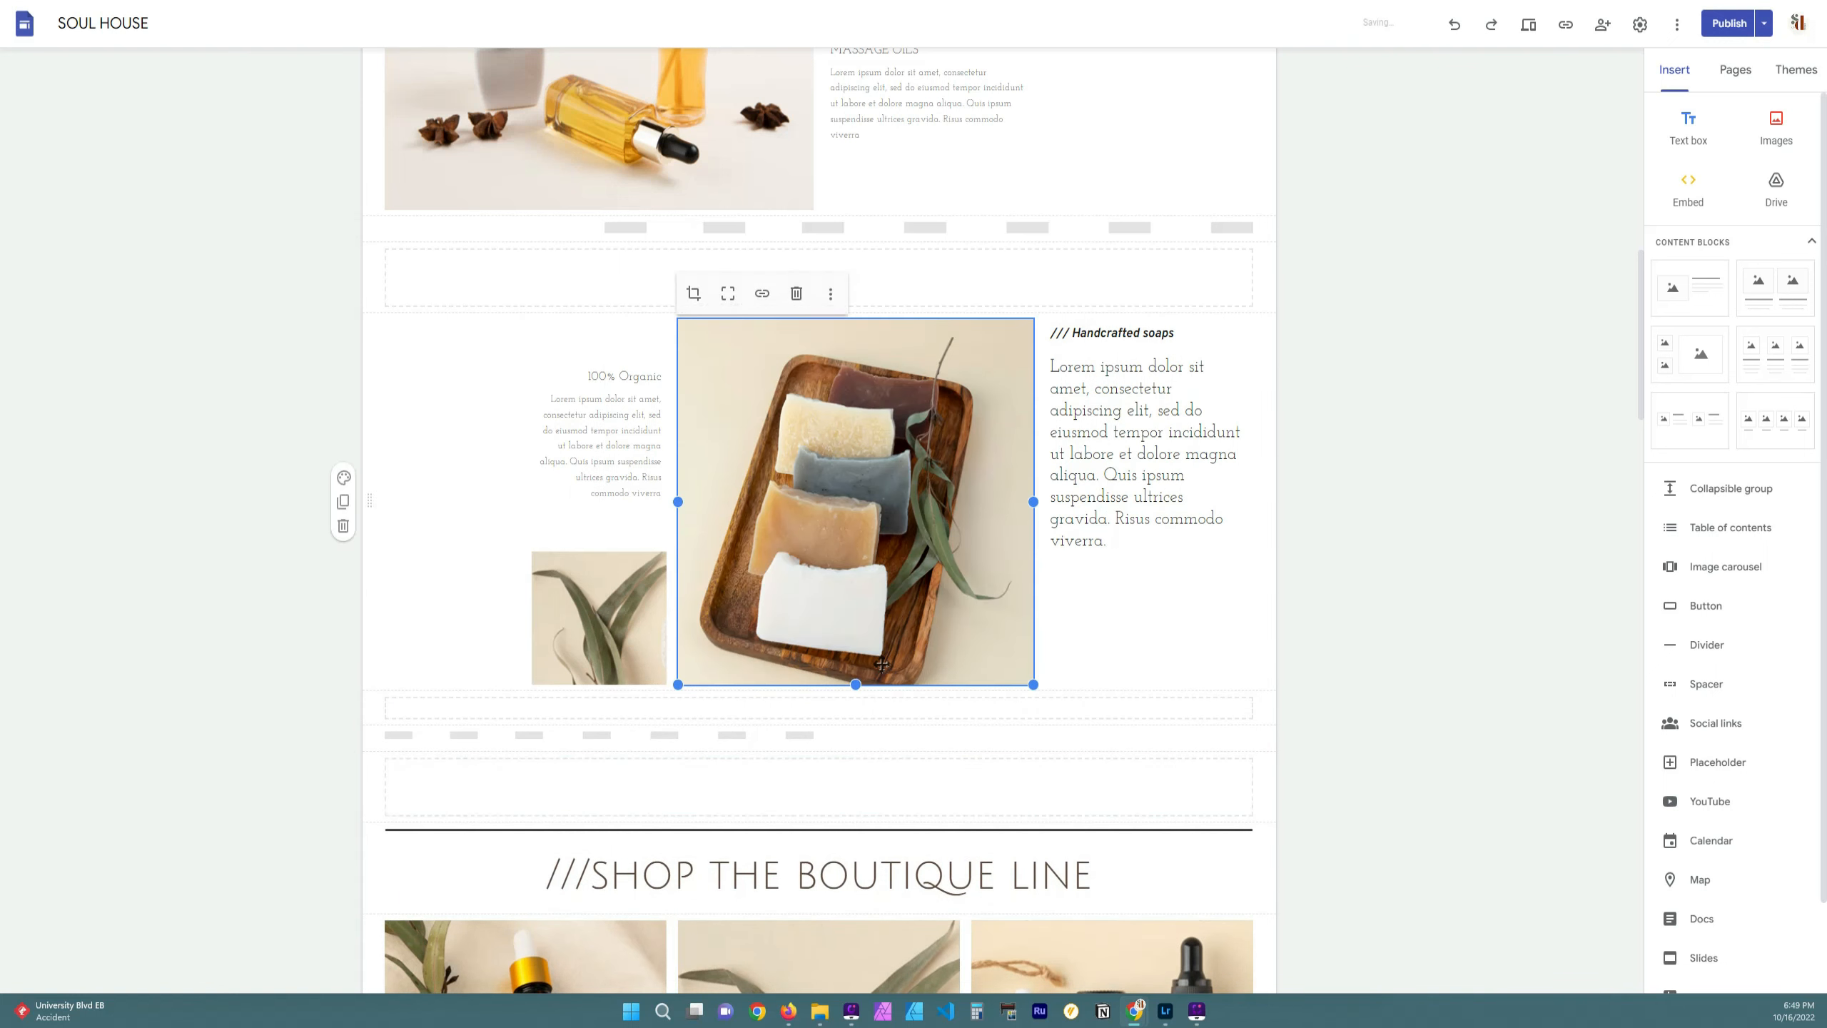
double_click(902, 590)
drag(902, 589, 899, 599)
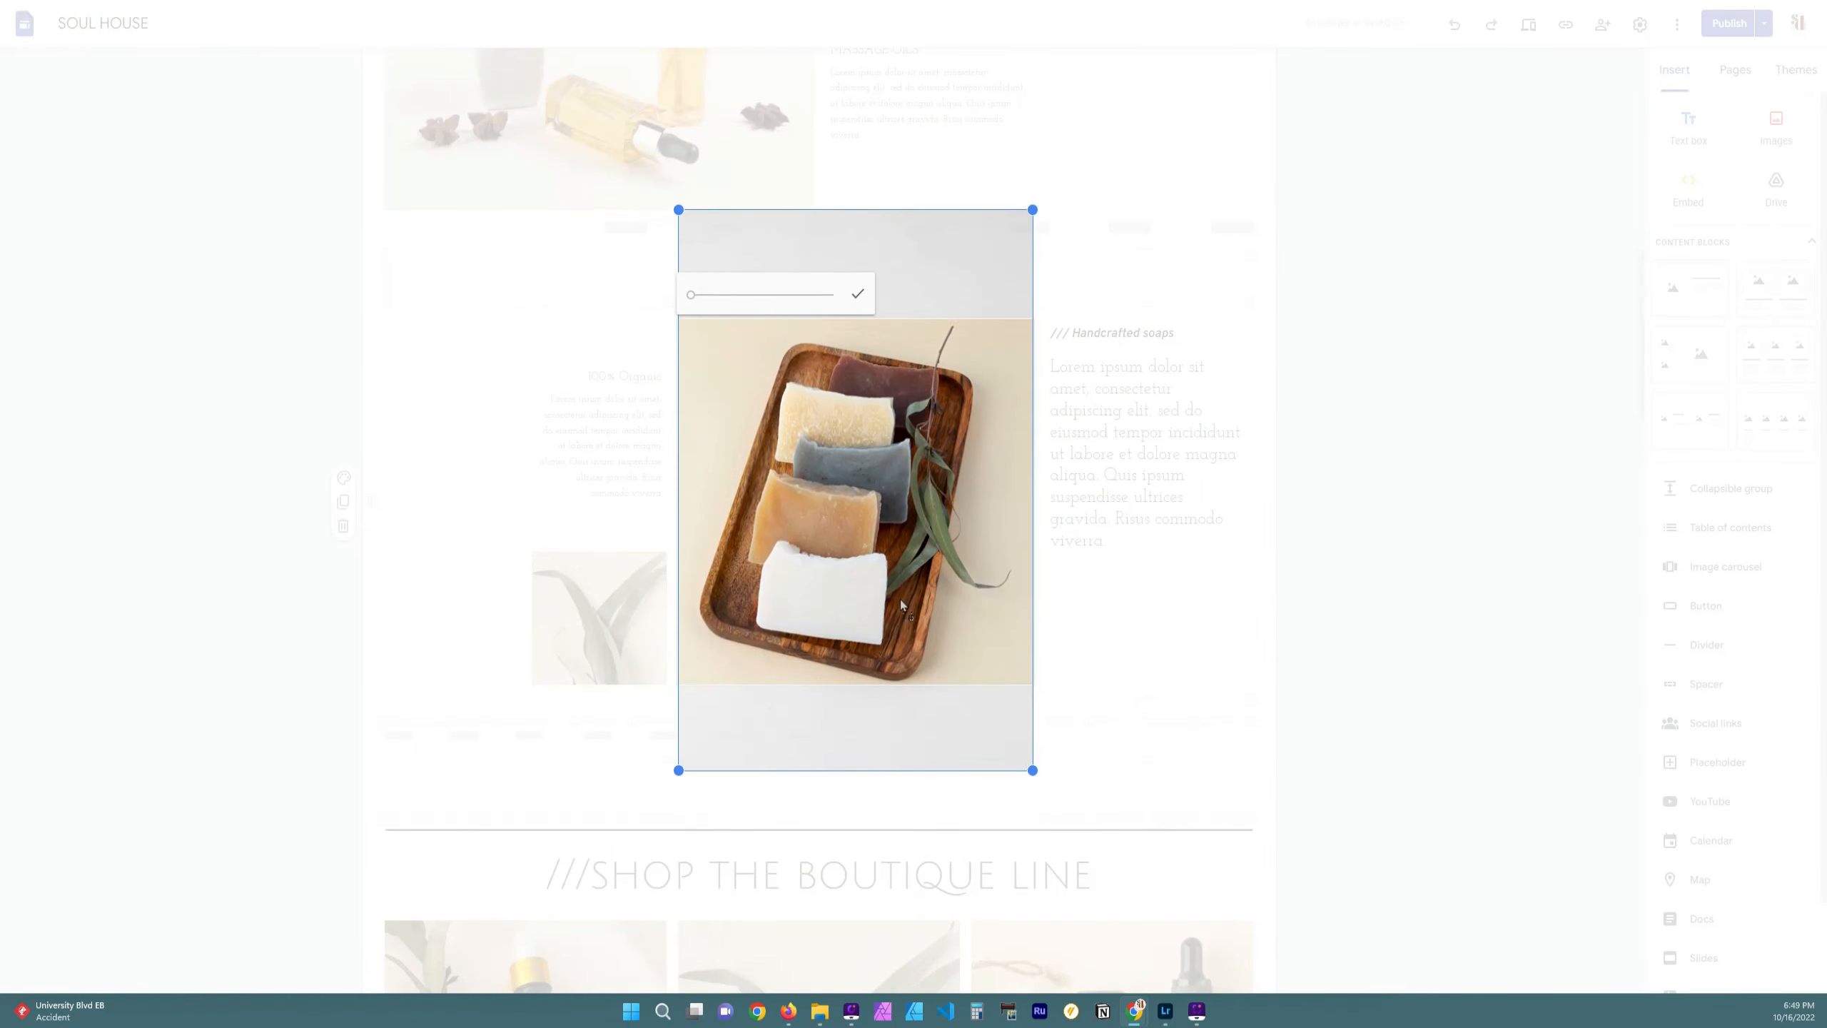
click(856, 293)
click(1403, 504)
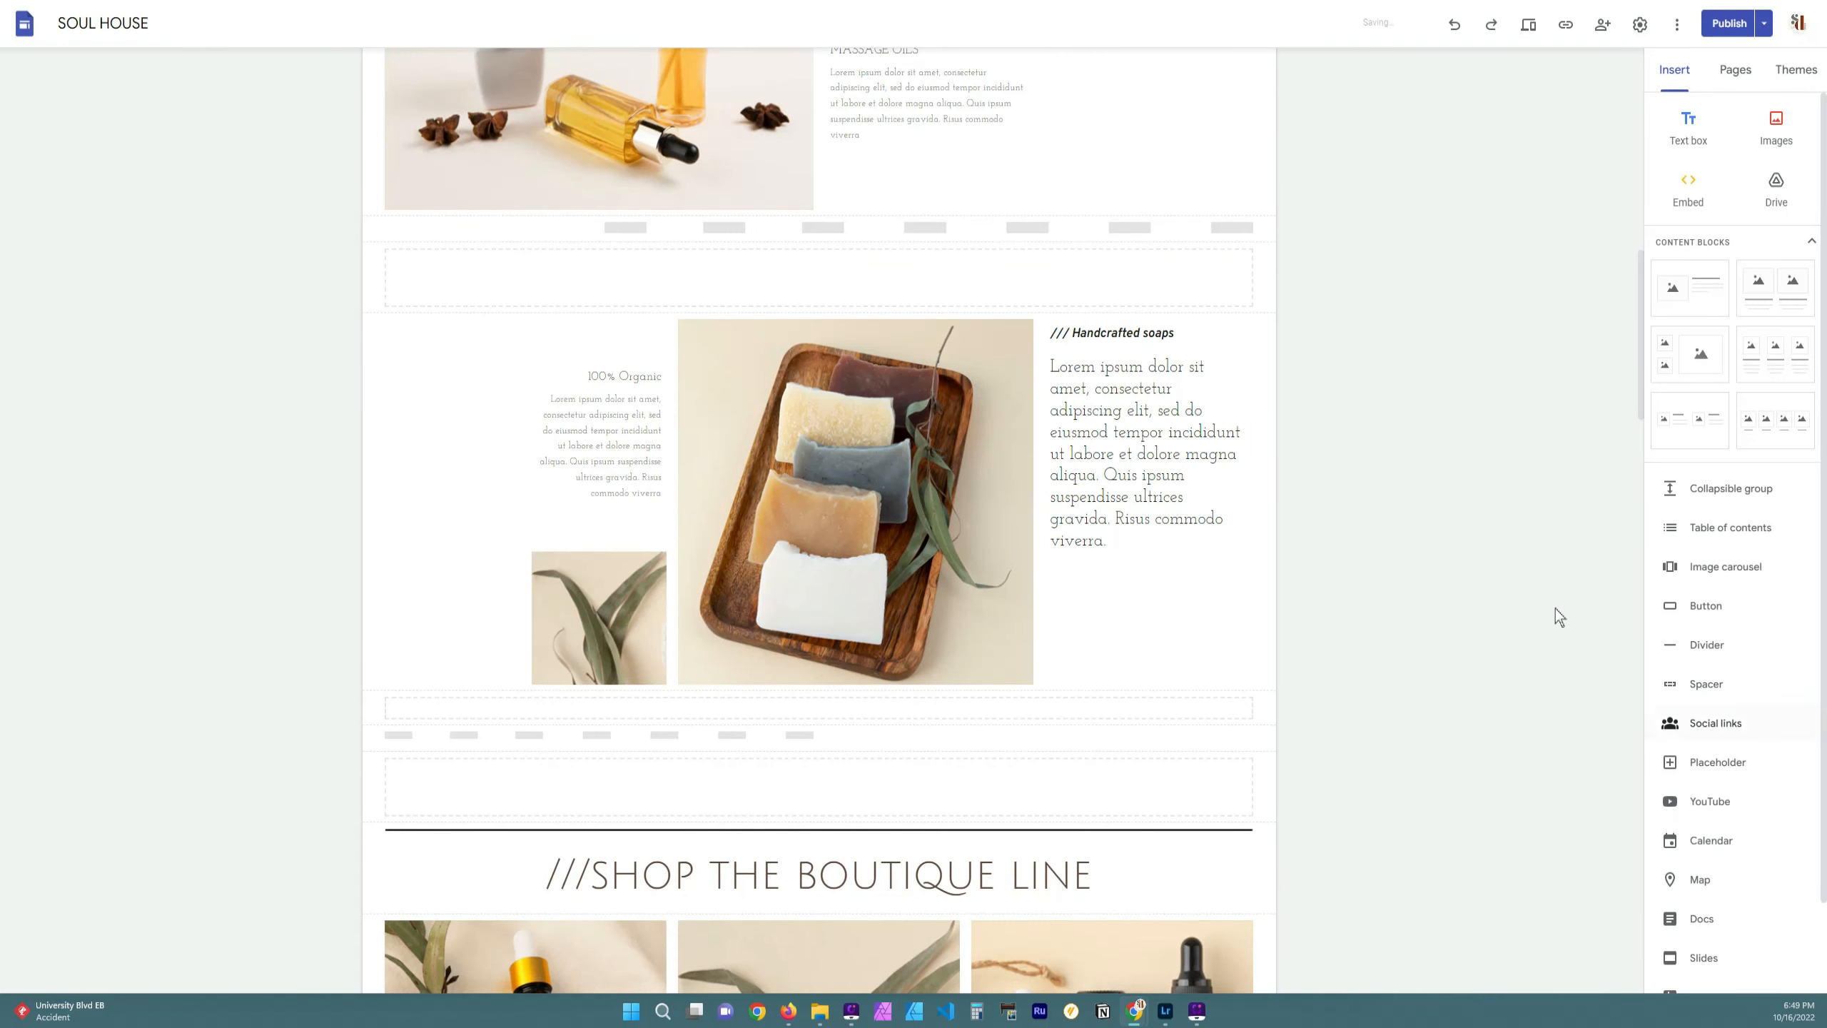
Check the gap between the star anise image and the 100% Organic text in the phone preview, and exit the preview
click(1527, 44)
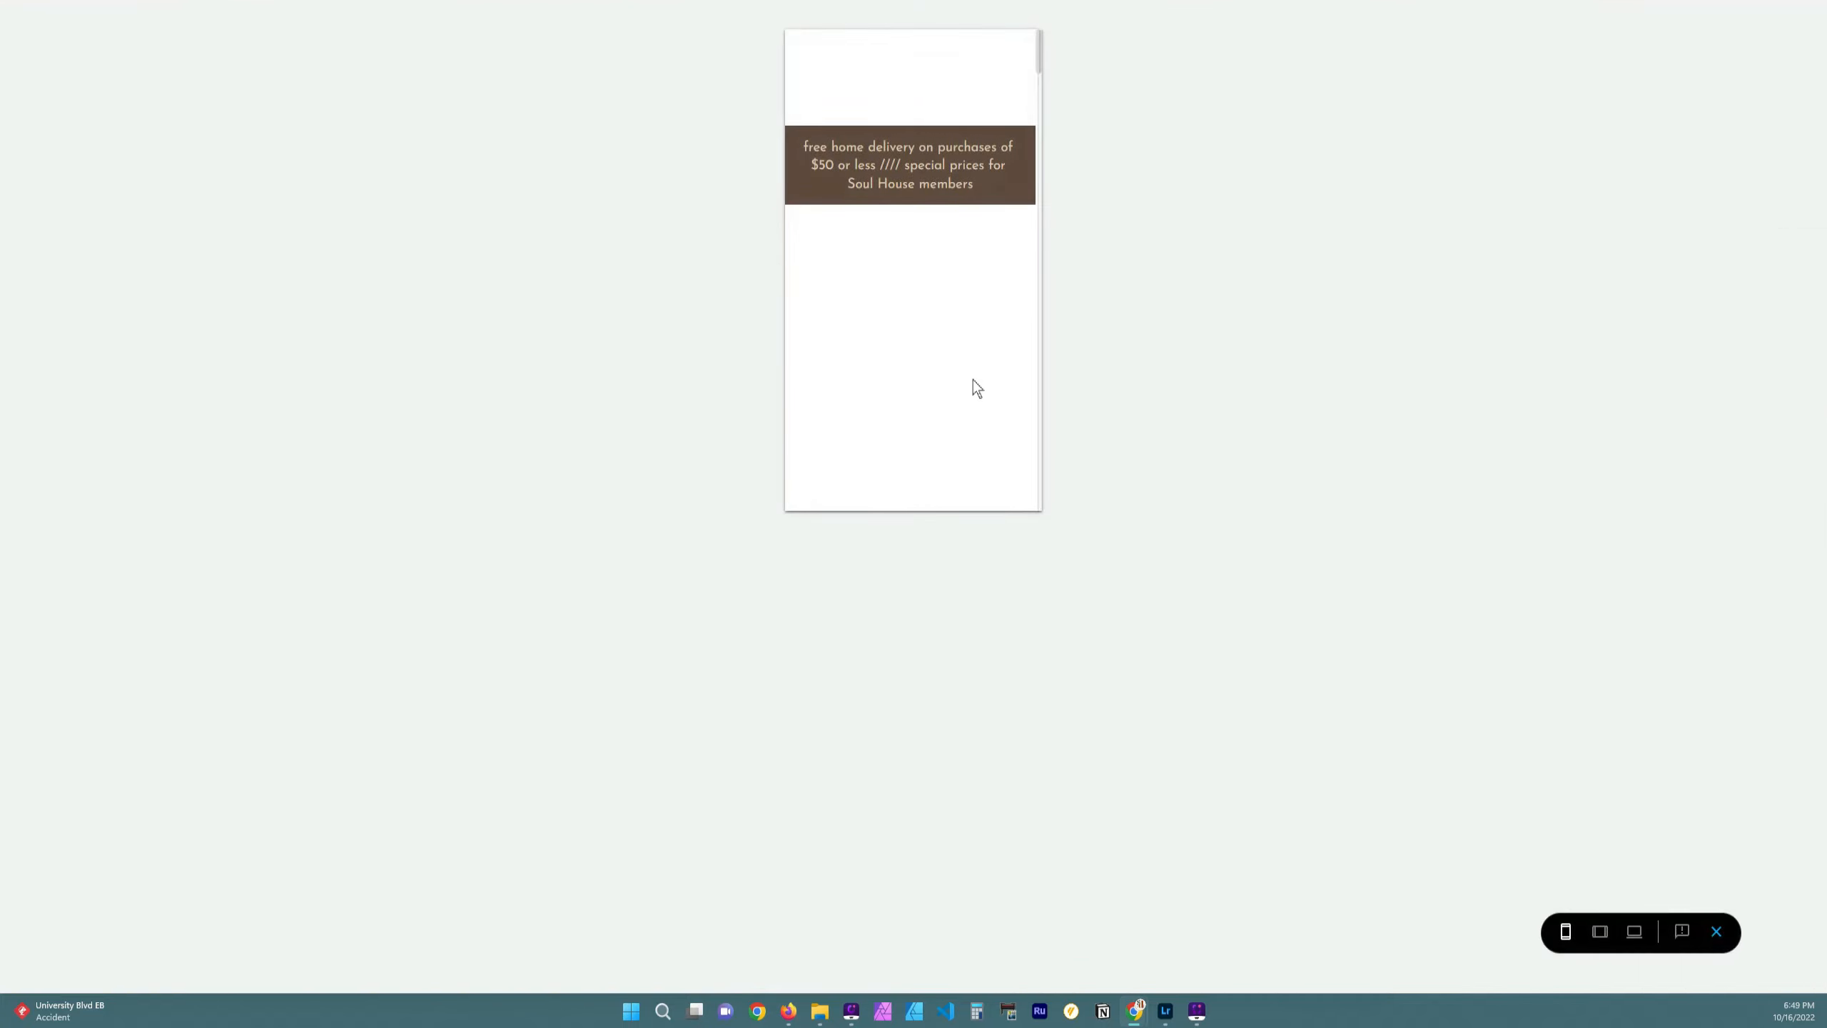
scroll(972, 380, down, 10)
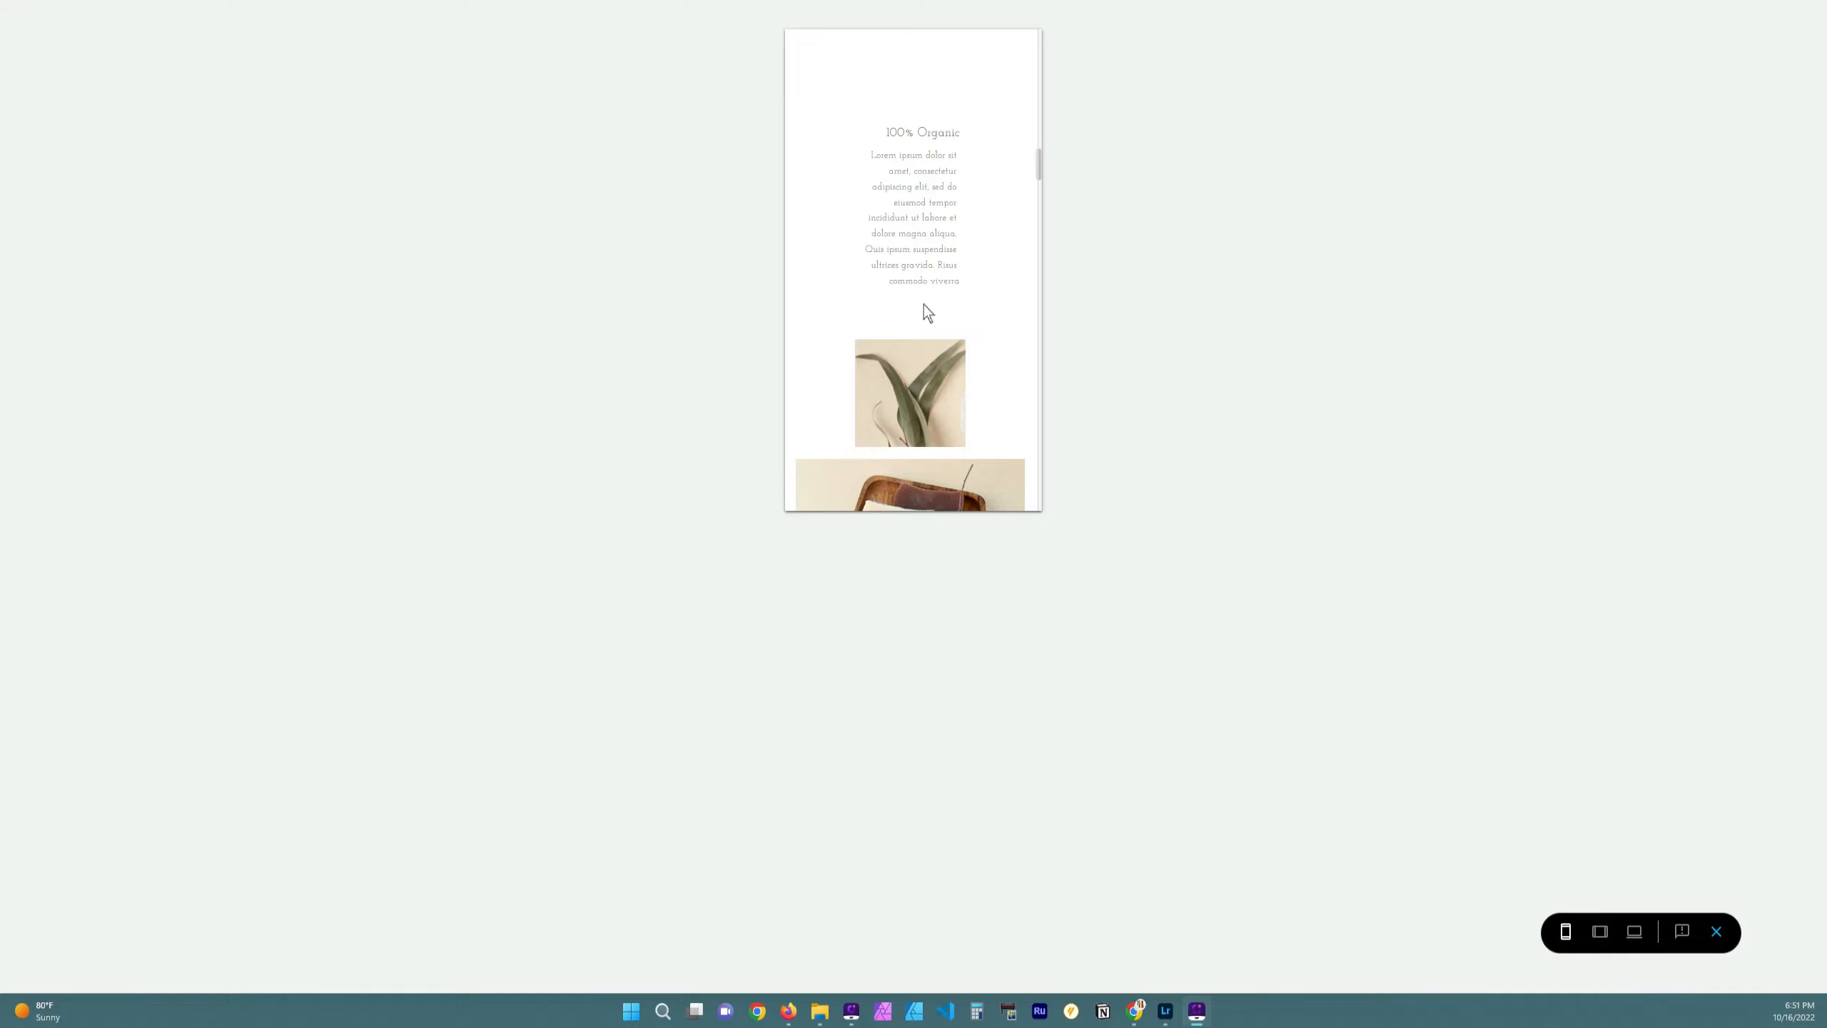
scroll(933, 343, up, 3)
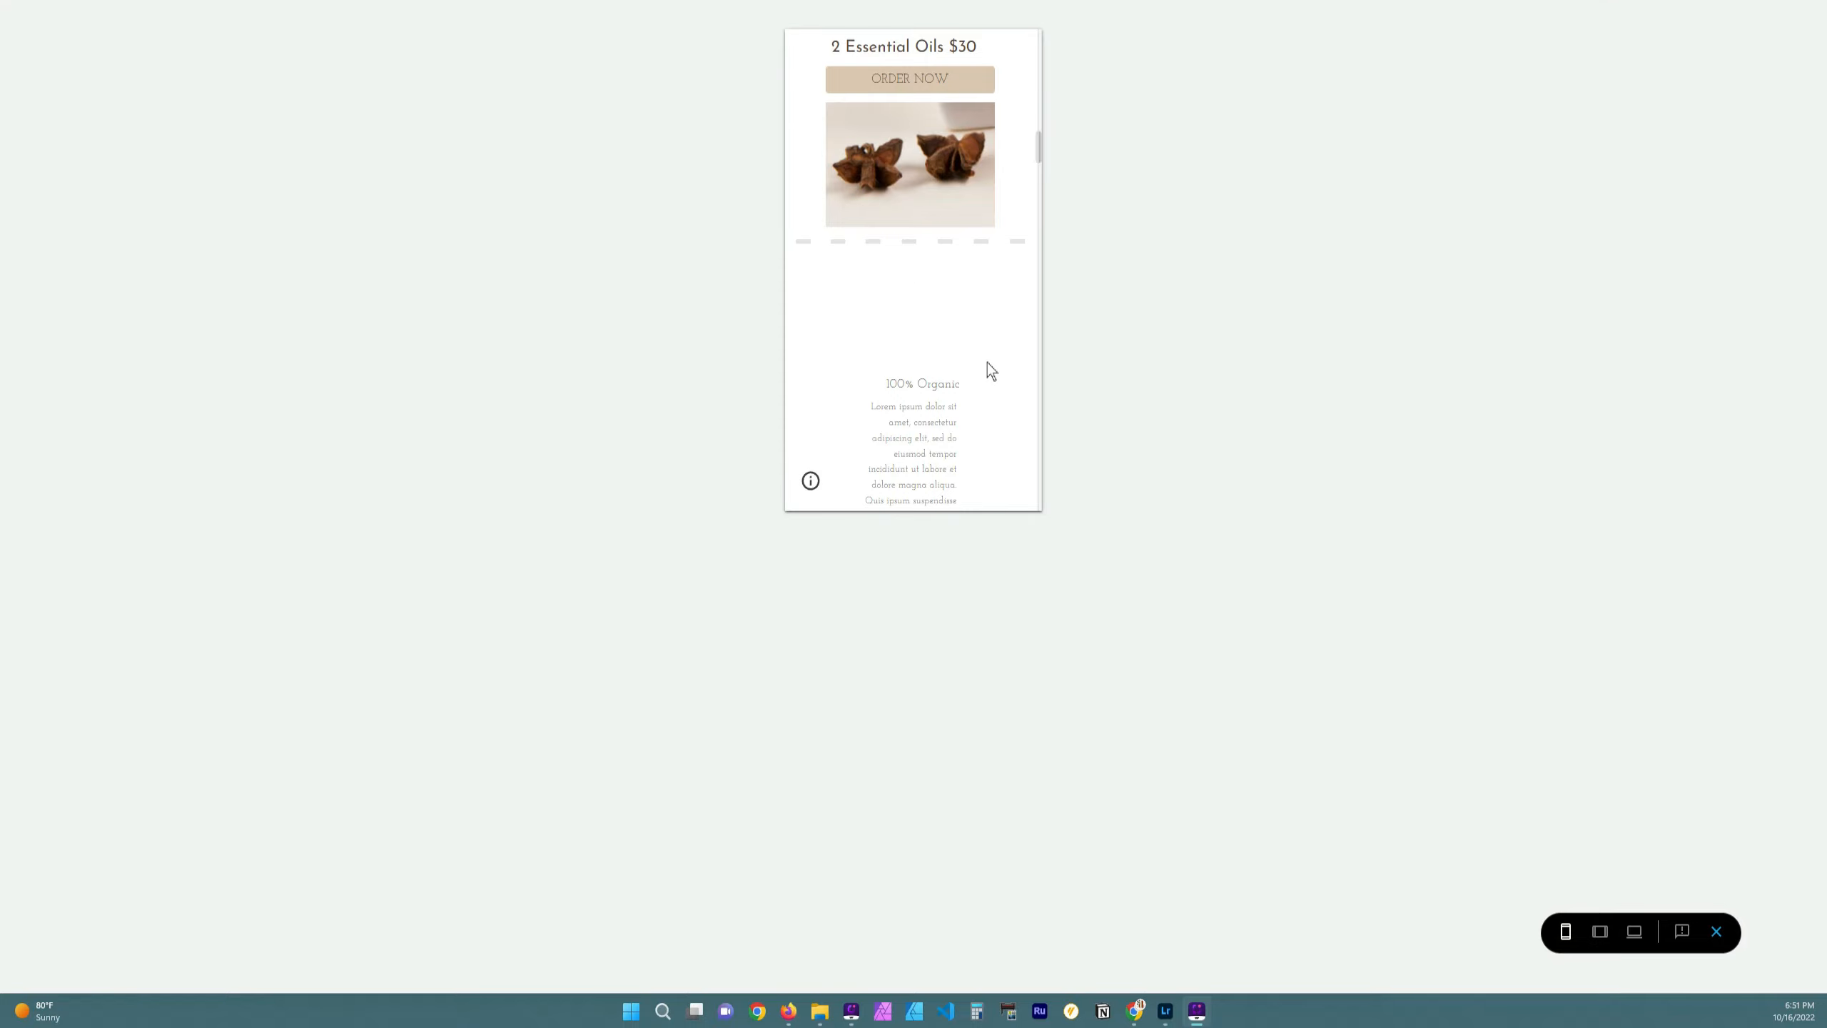
click(1716, 931)
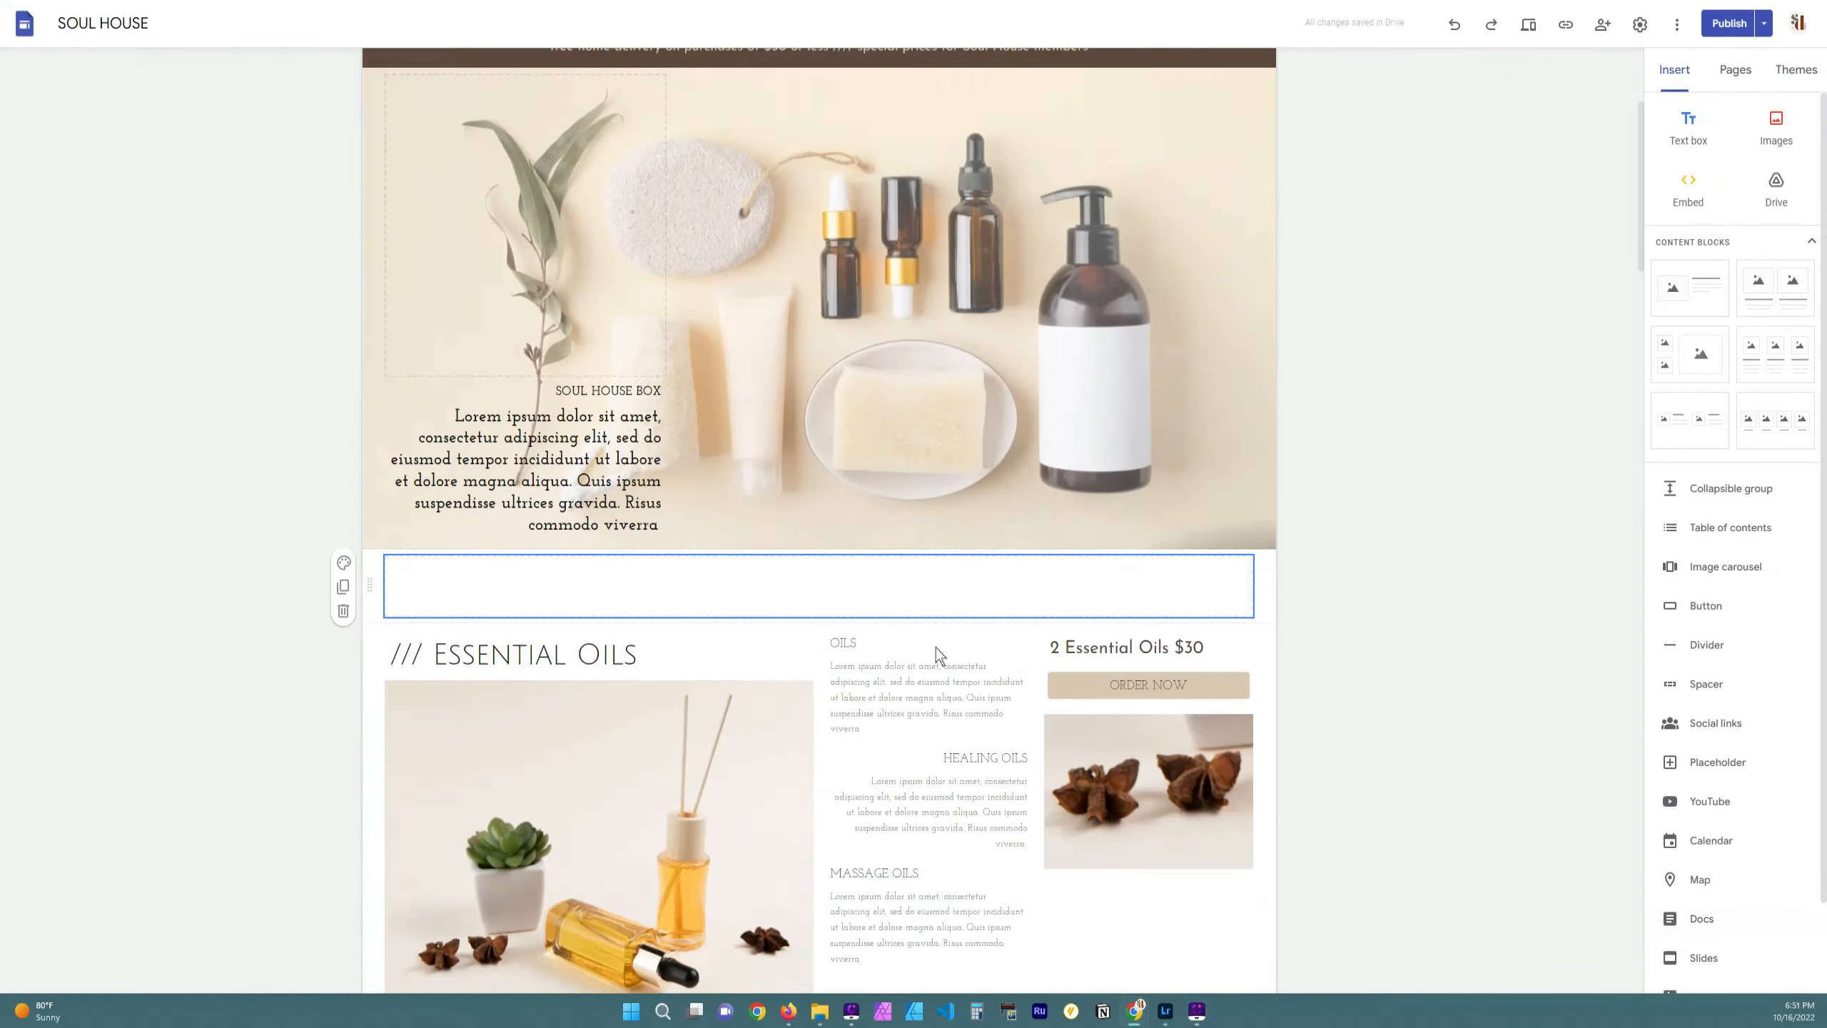
Reduce the height of the empty spacer above the Handcrafted soaps section to a narrow strip
scroll(859, 654, down, 8)
click(755, 416)
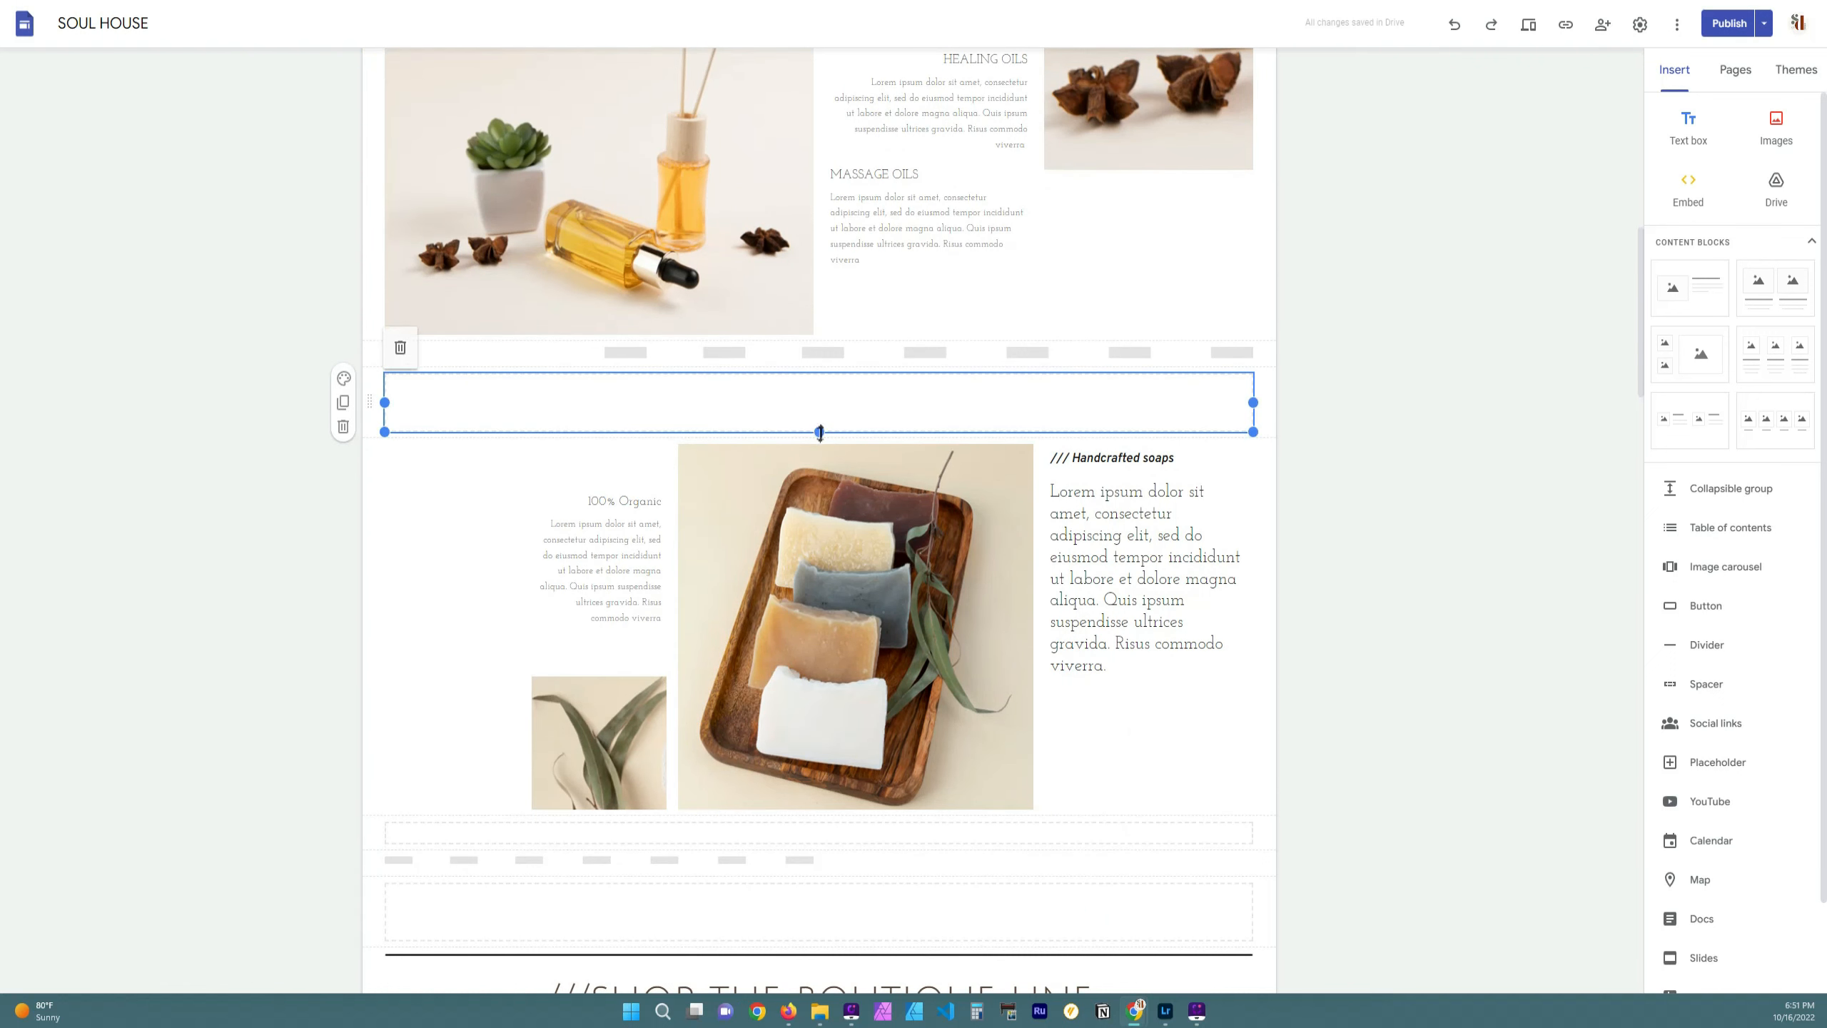
drag(819, 432, 833, 400)
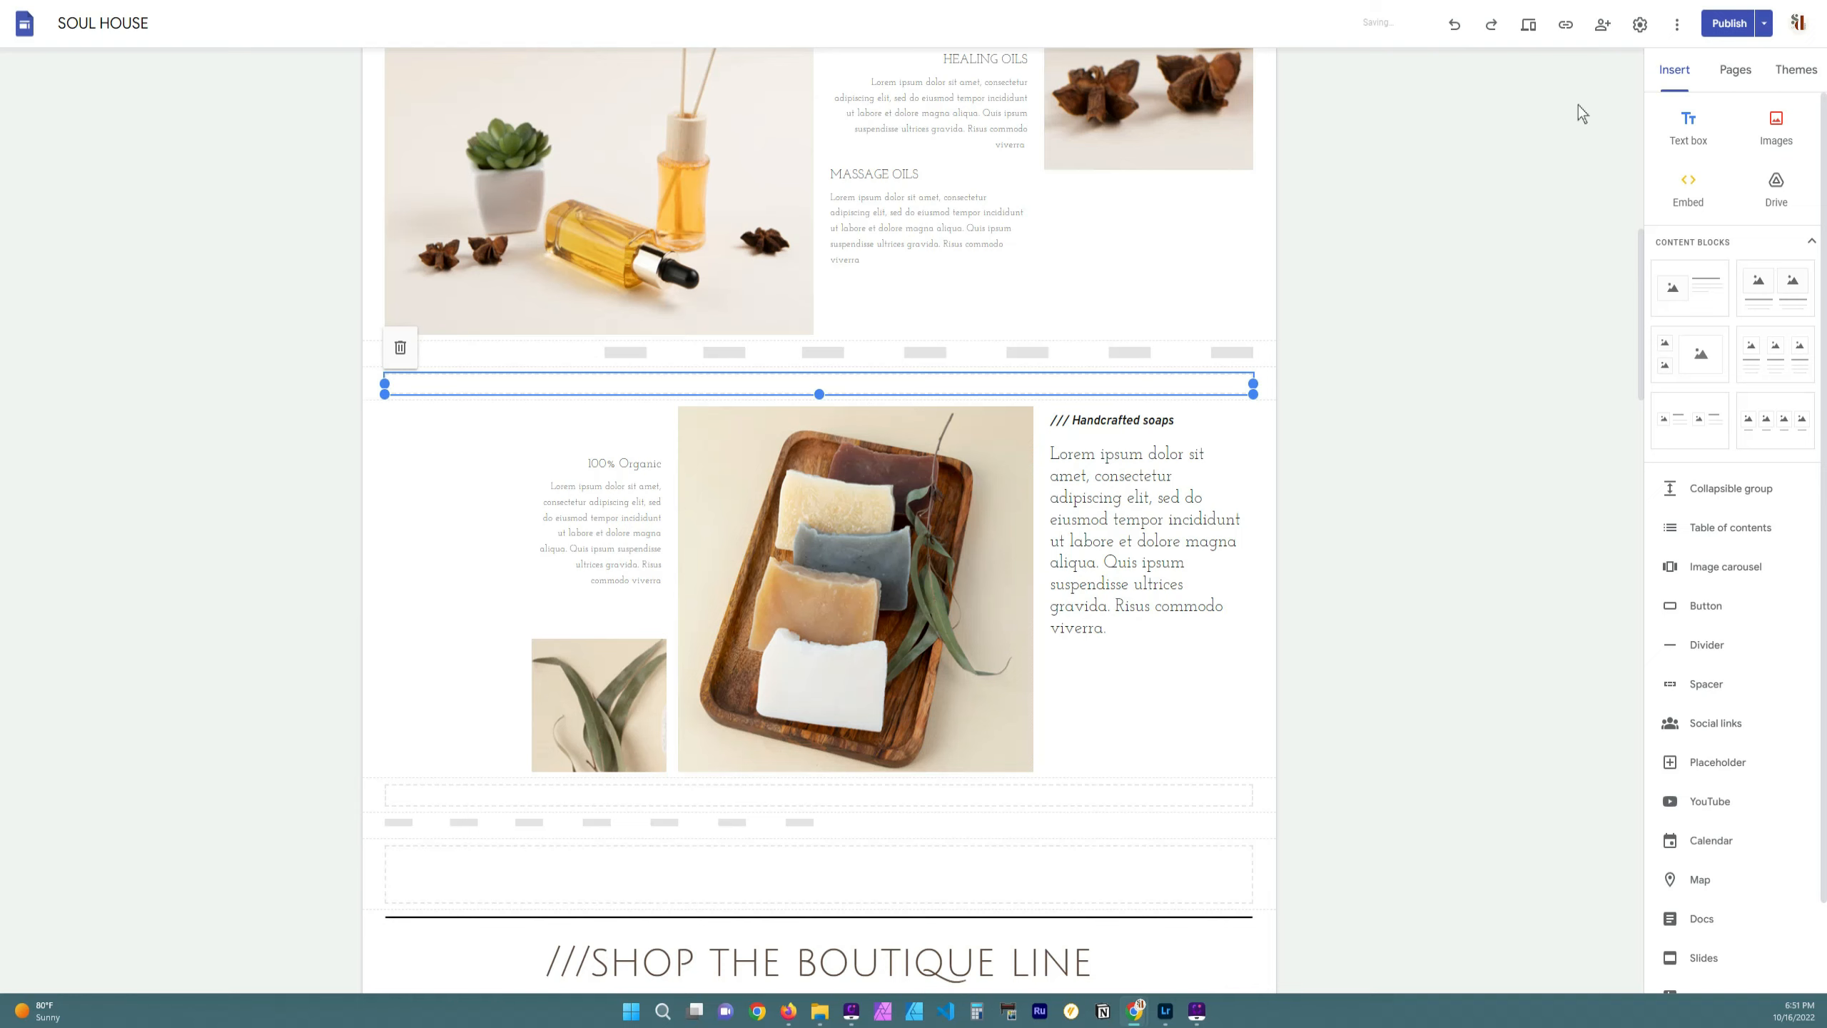
click(1310, 186)
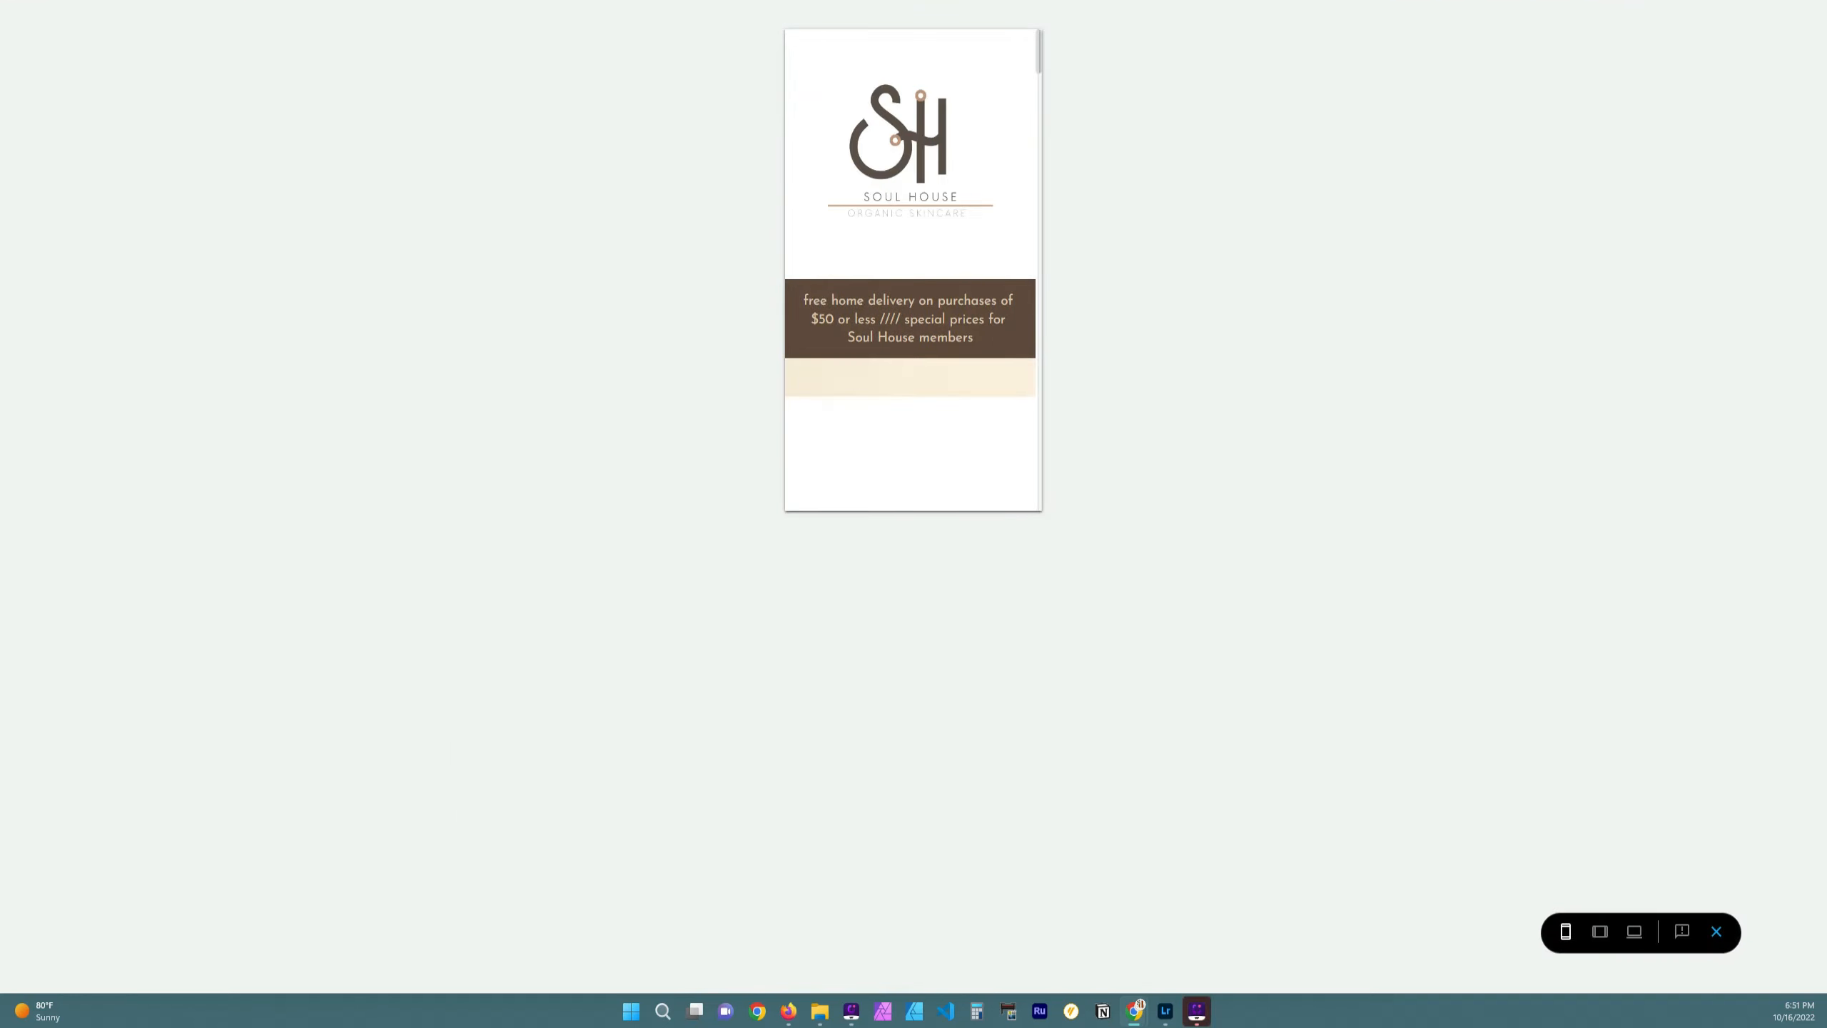
Check the spacing and order of the Handcrafted soaps section in the phone preview, switch to the desktop preview, and exit
scroll(1627, 137, down, 10)
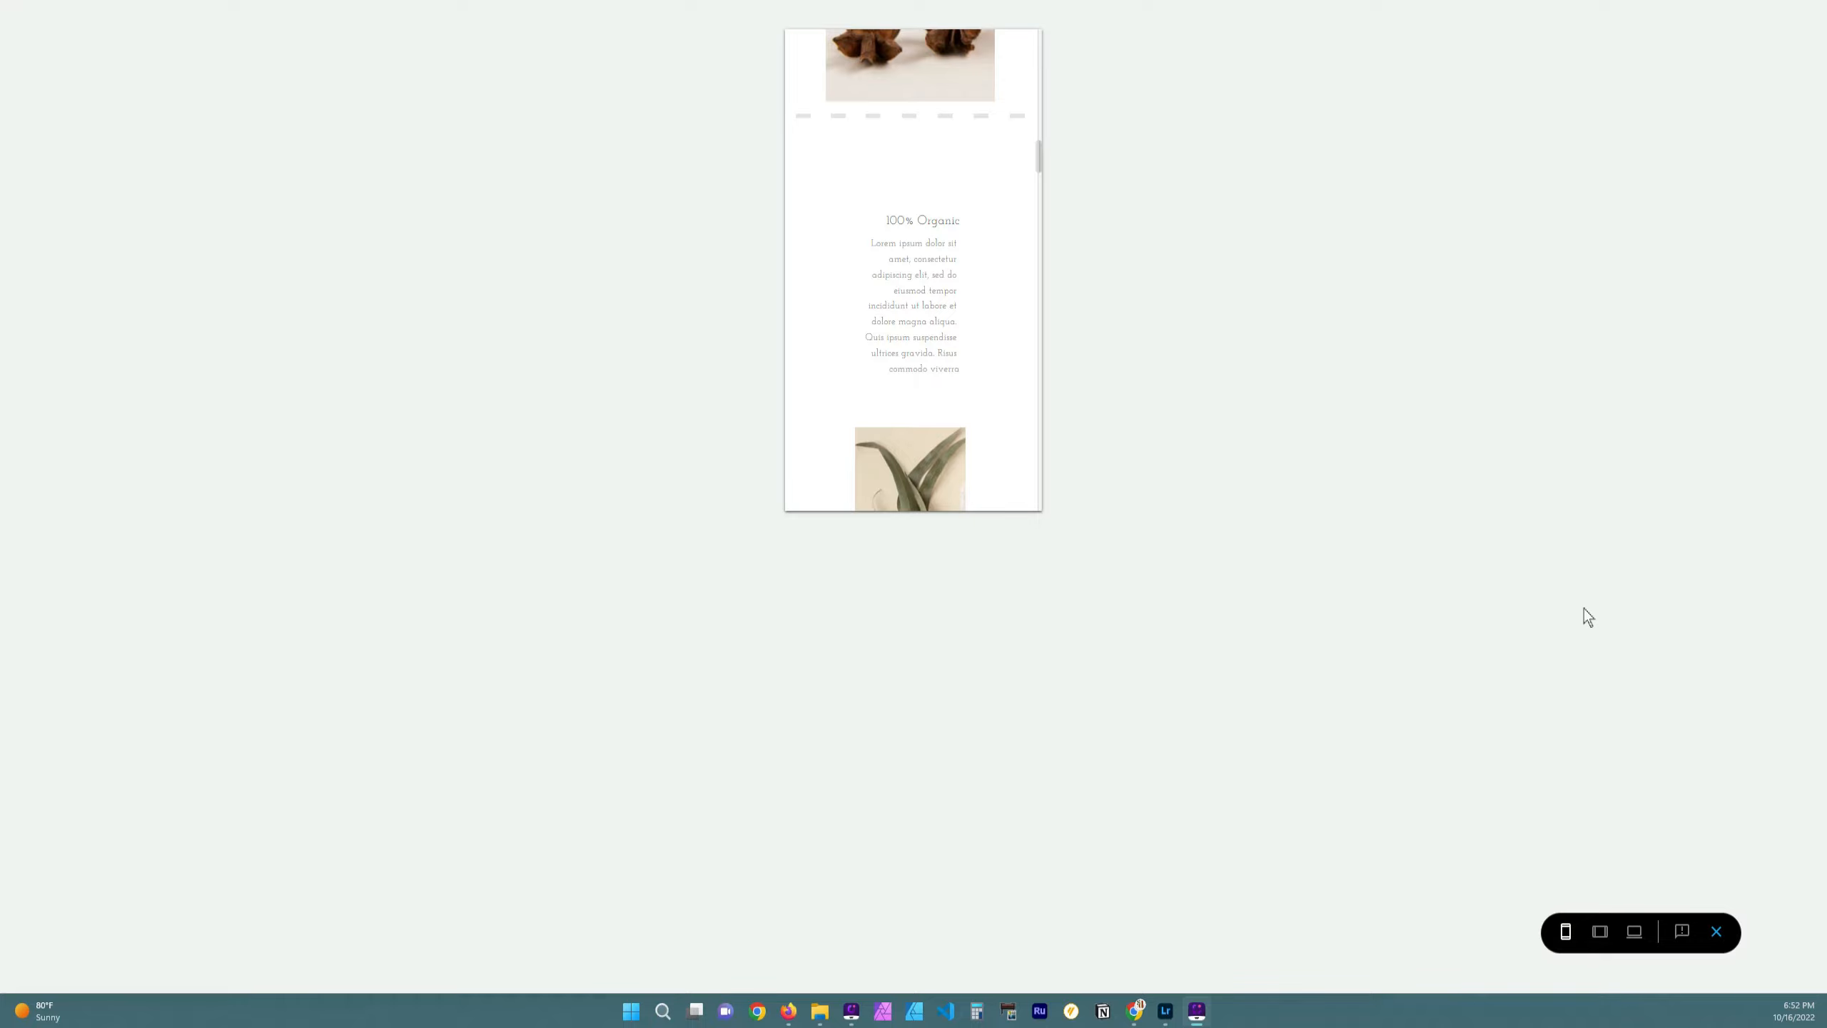
scroll(813, 391, down, 5)
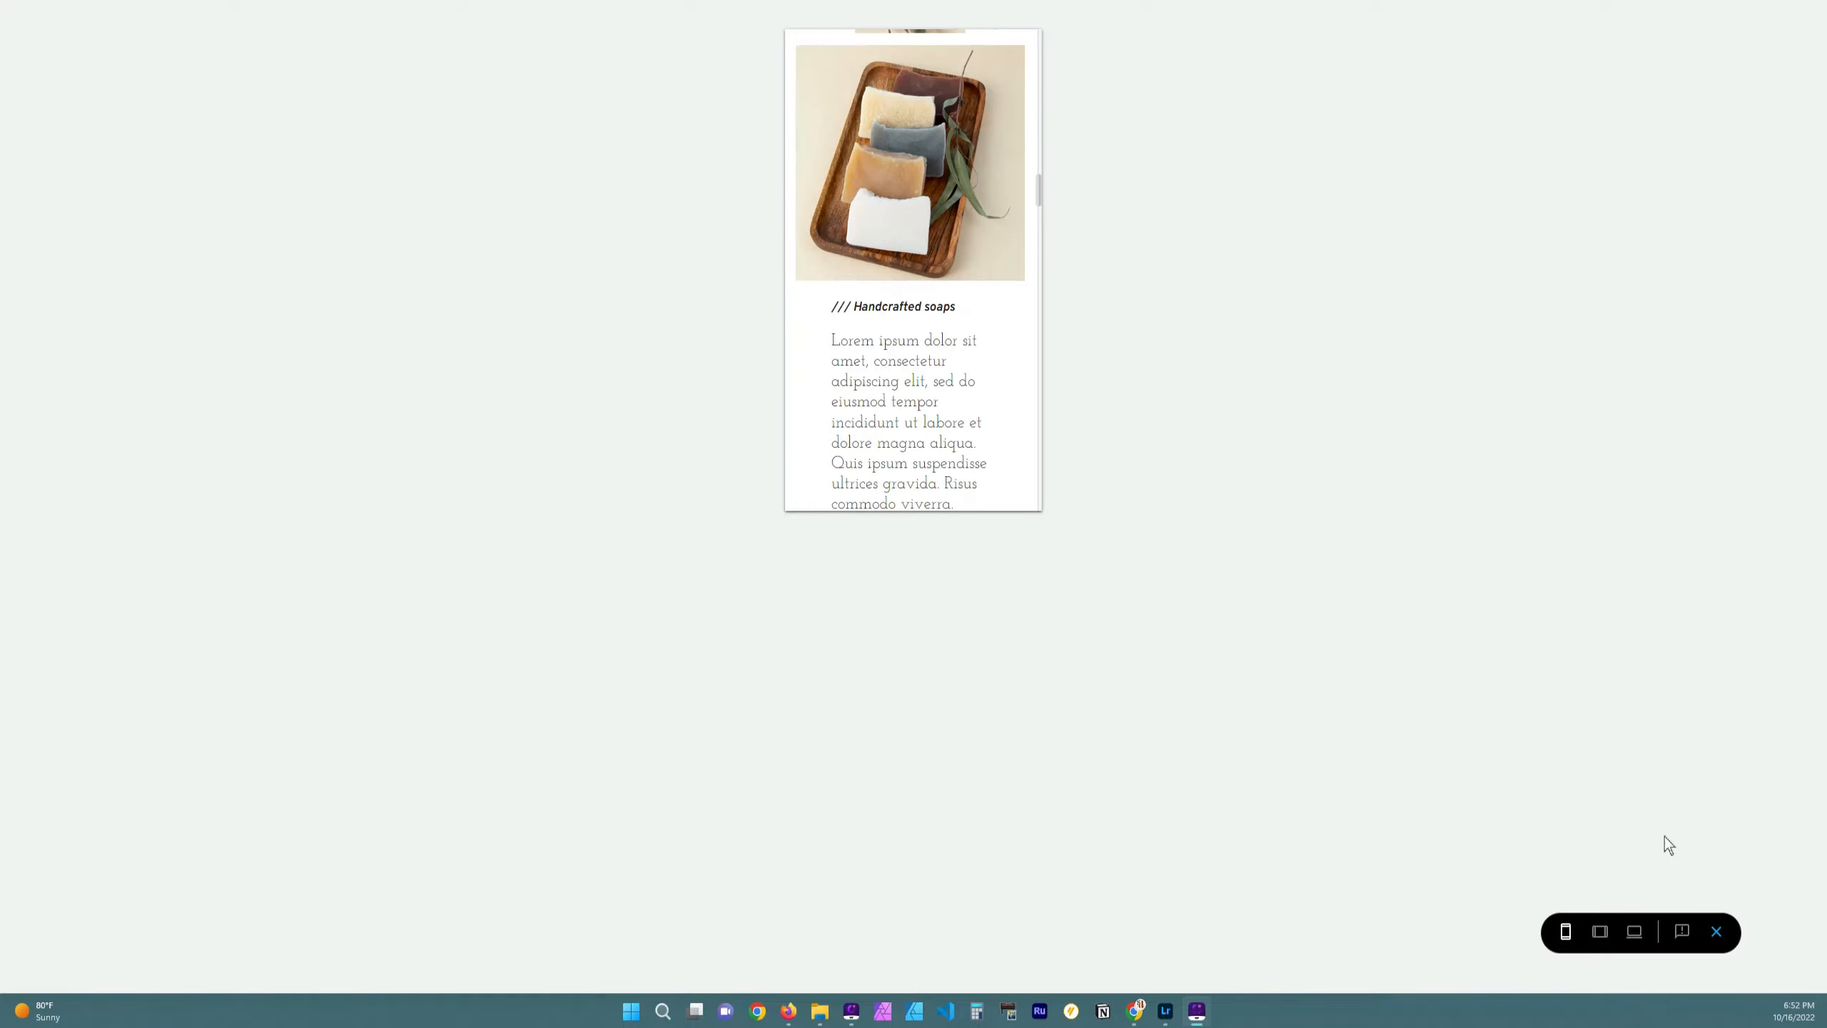
click(1634, 932)
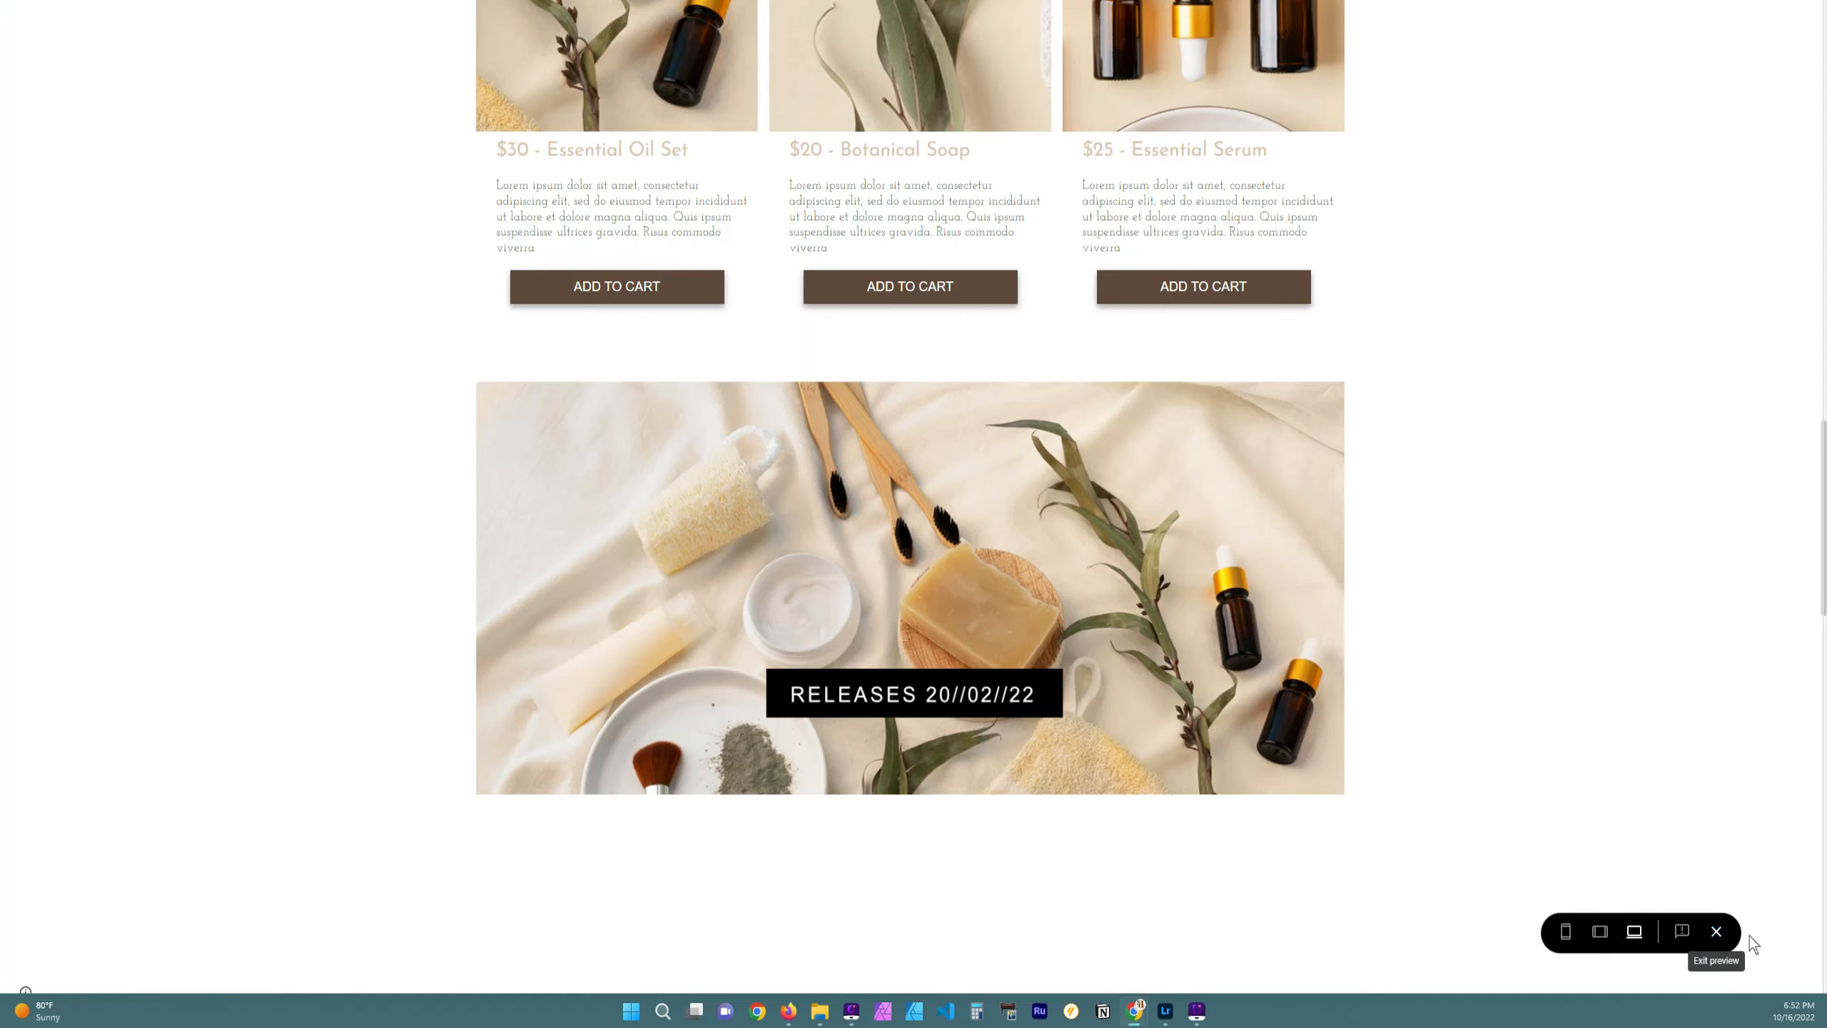
click(1716, 931)
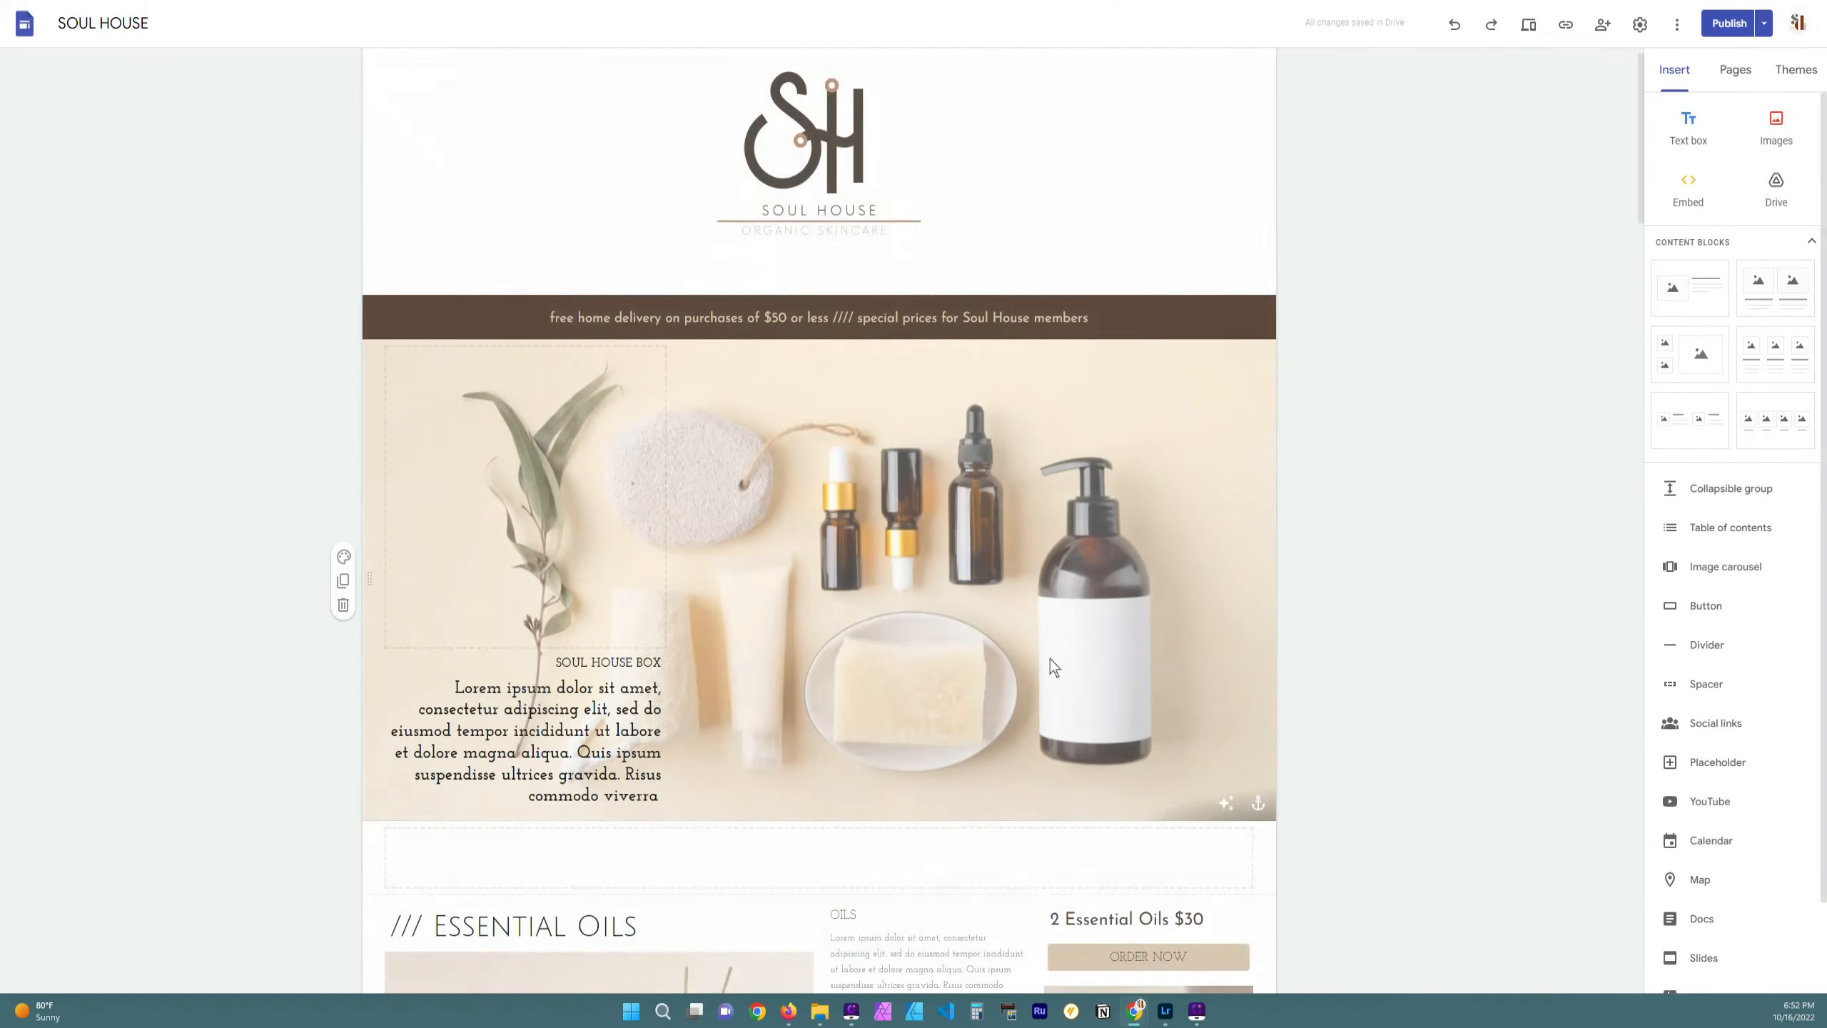
Widen the column holding the 100% Organic text and leaf image by extending its outer edge away from the soap tray image
scroll(813, 666, down, 10)
scroll(814, 665, up, 4)
scroll(880, 553, down, 2)
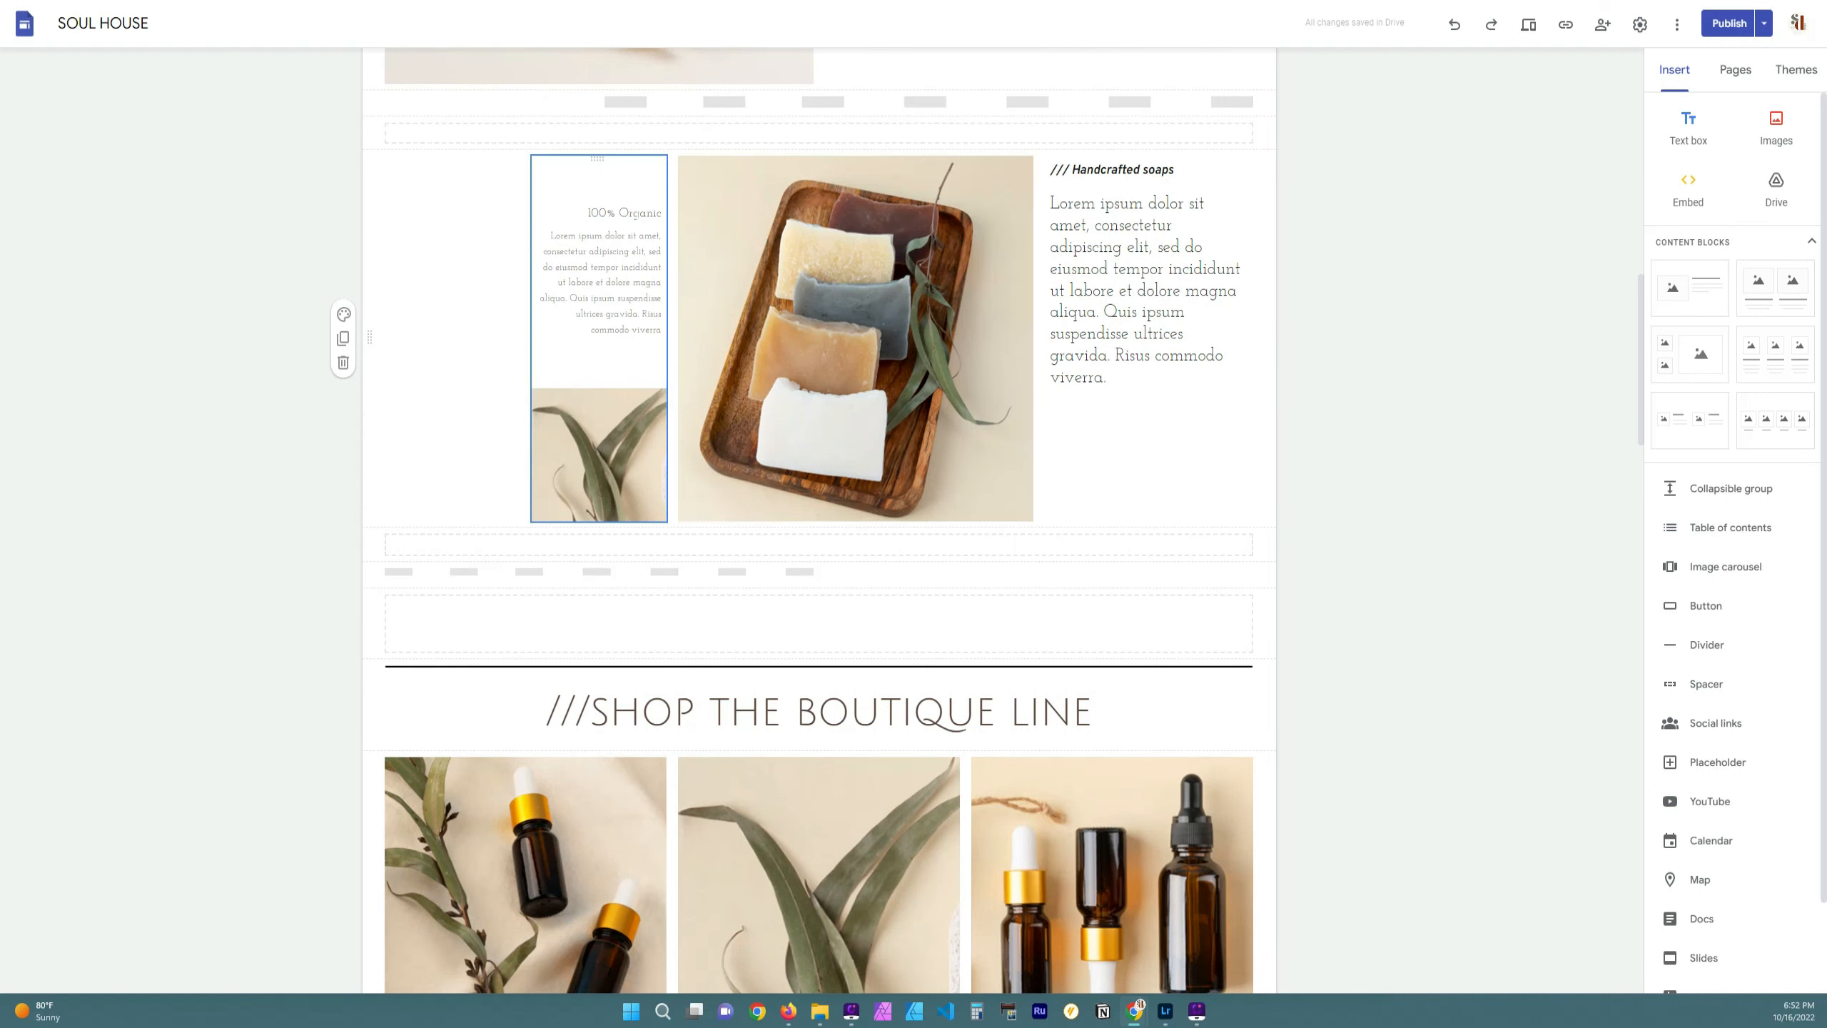
click(536, 269)
drag(530, 267, 444, 272)
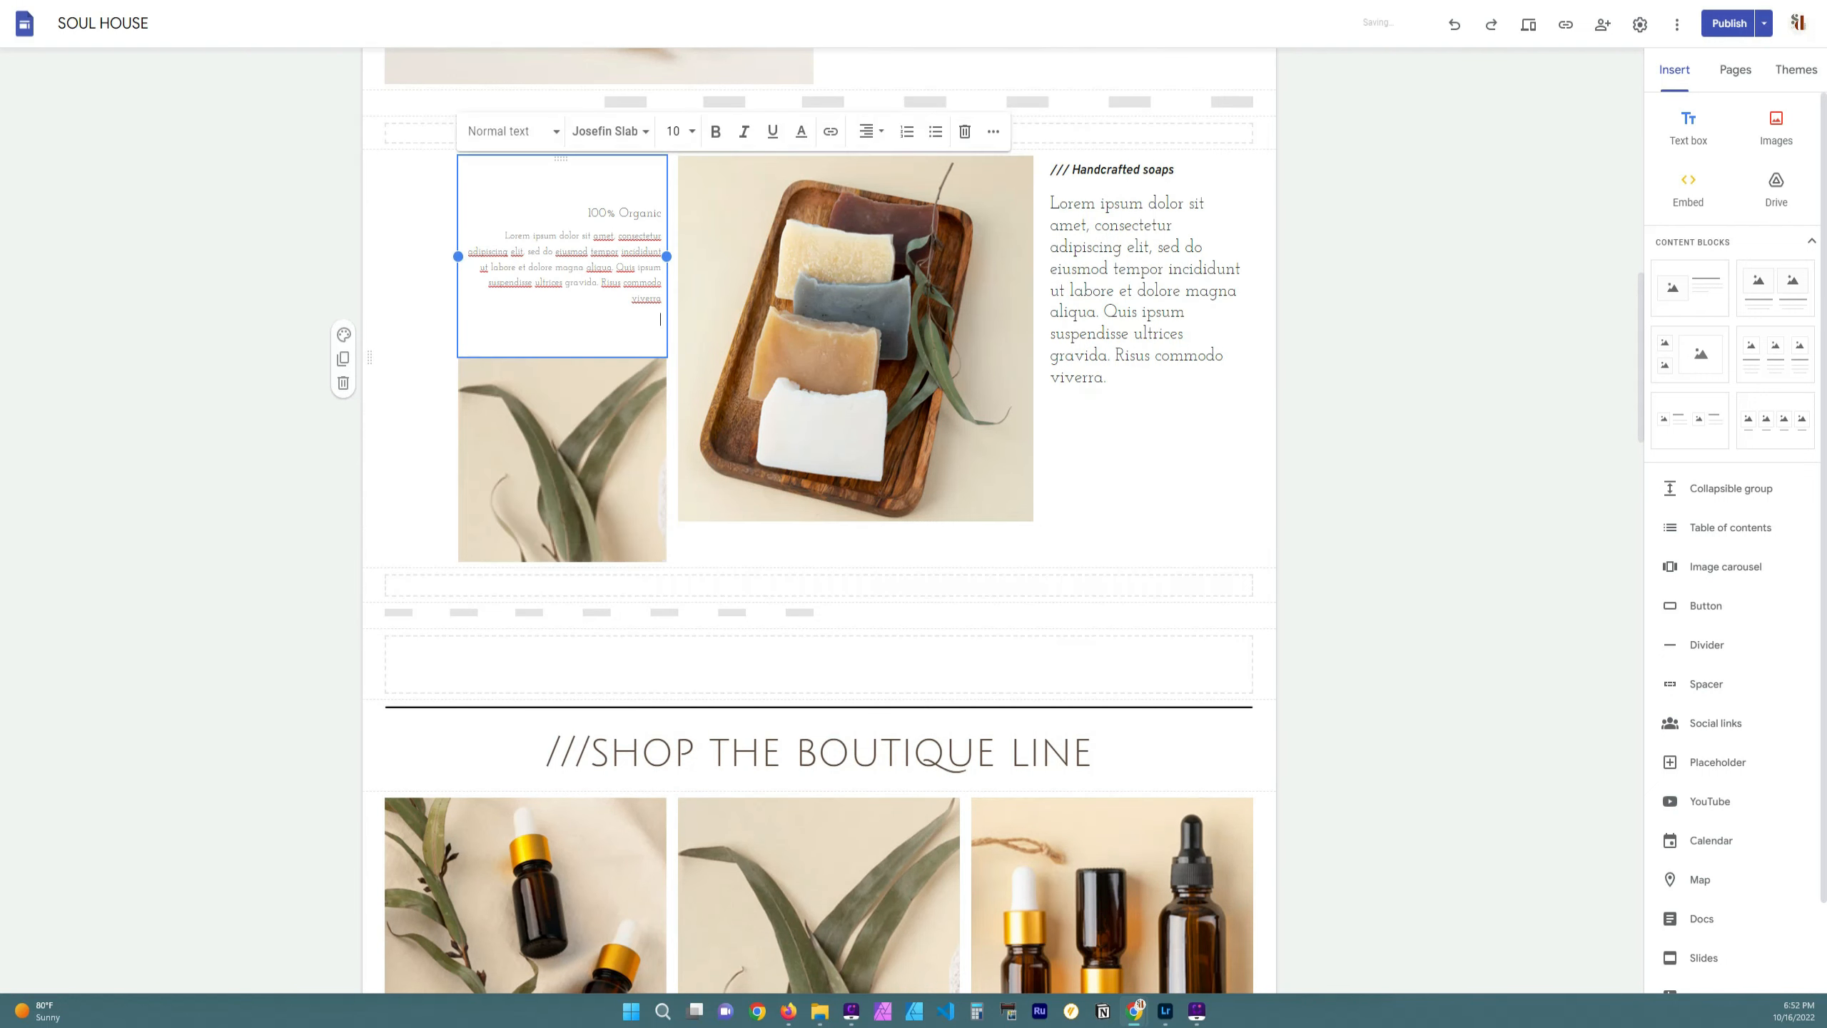
Remove the blank lines below the 100% Organic paragraph so the leaf image sits directly beneath the text
key(Return)
key(BackSpace)
key(Return)
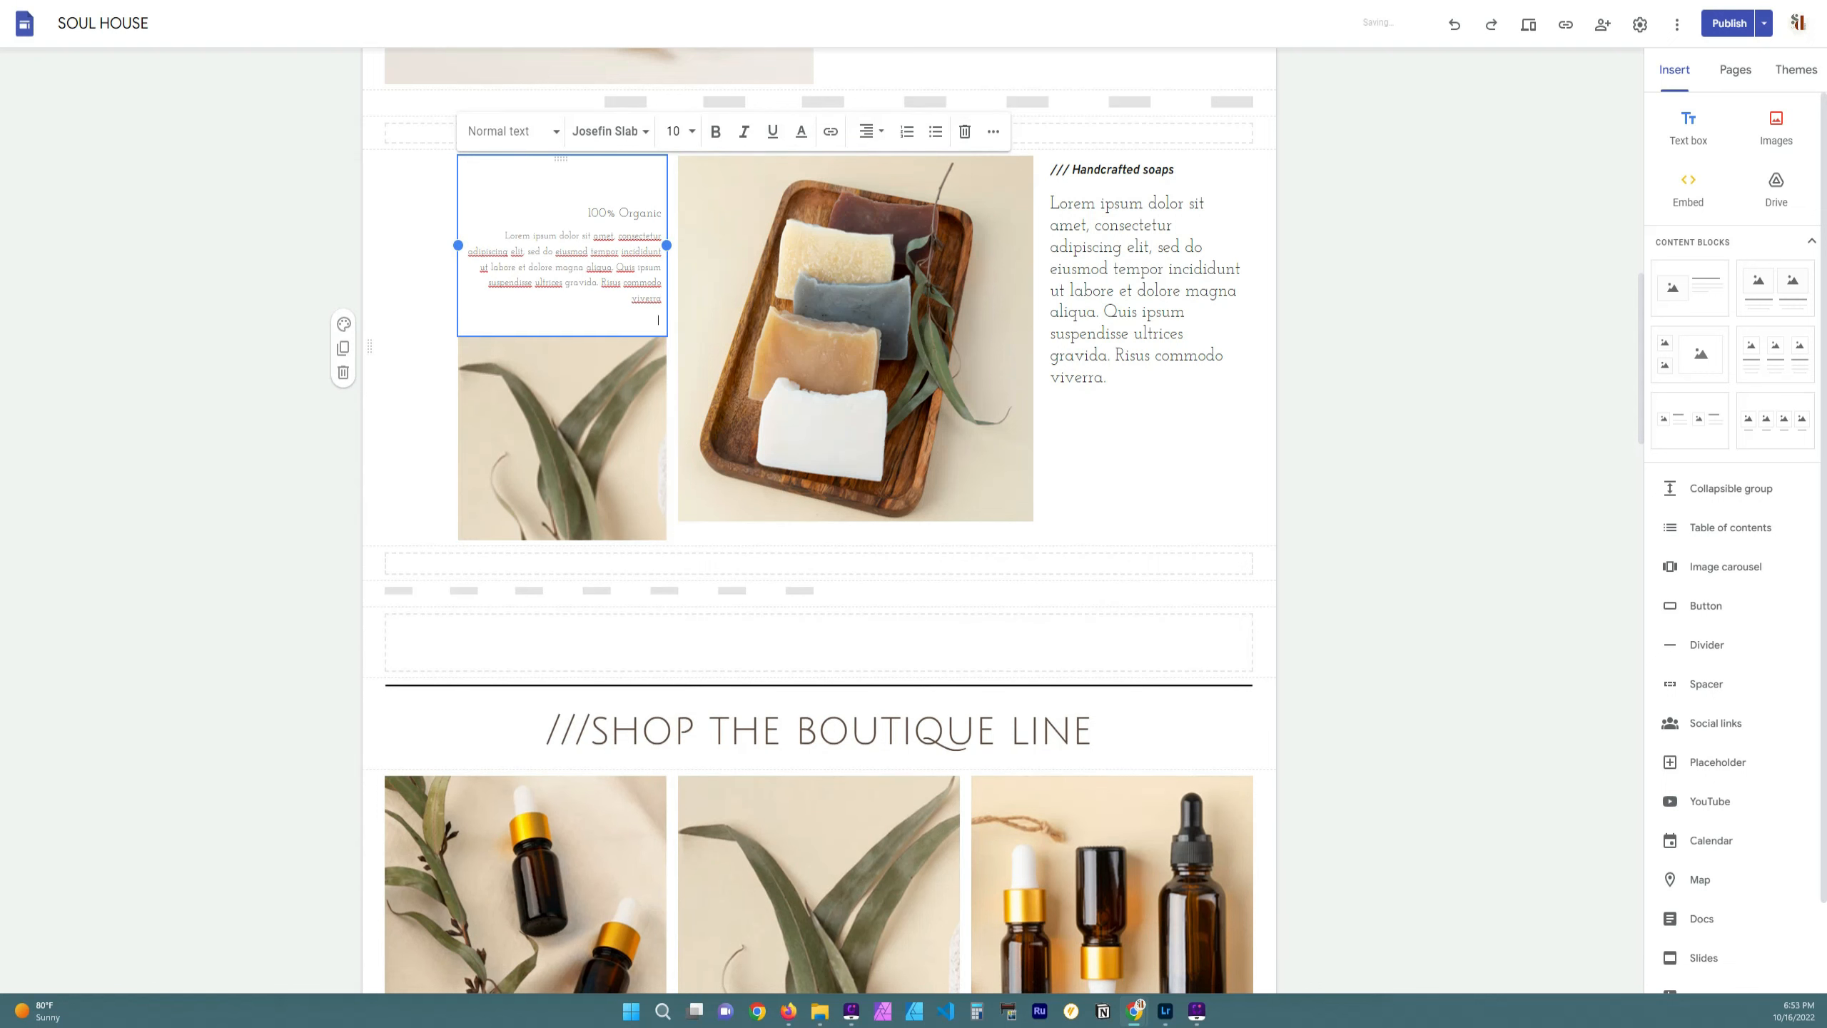
key(BackSpace)
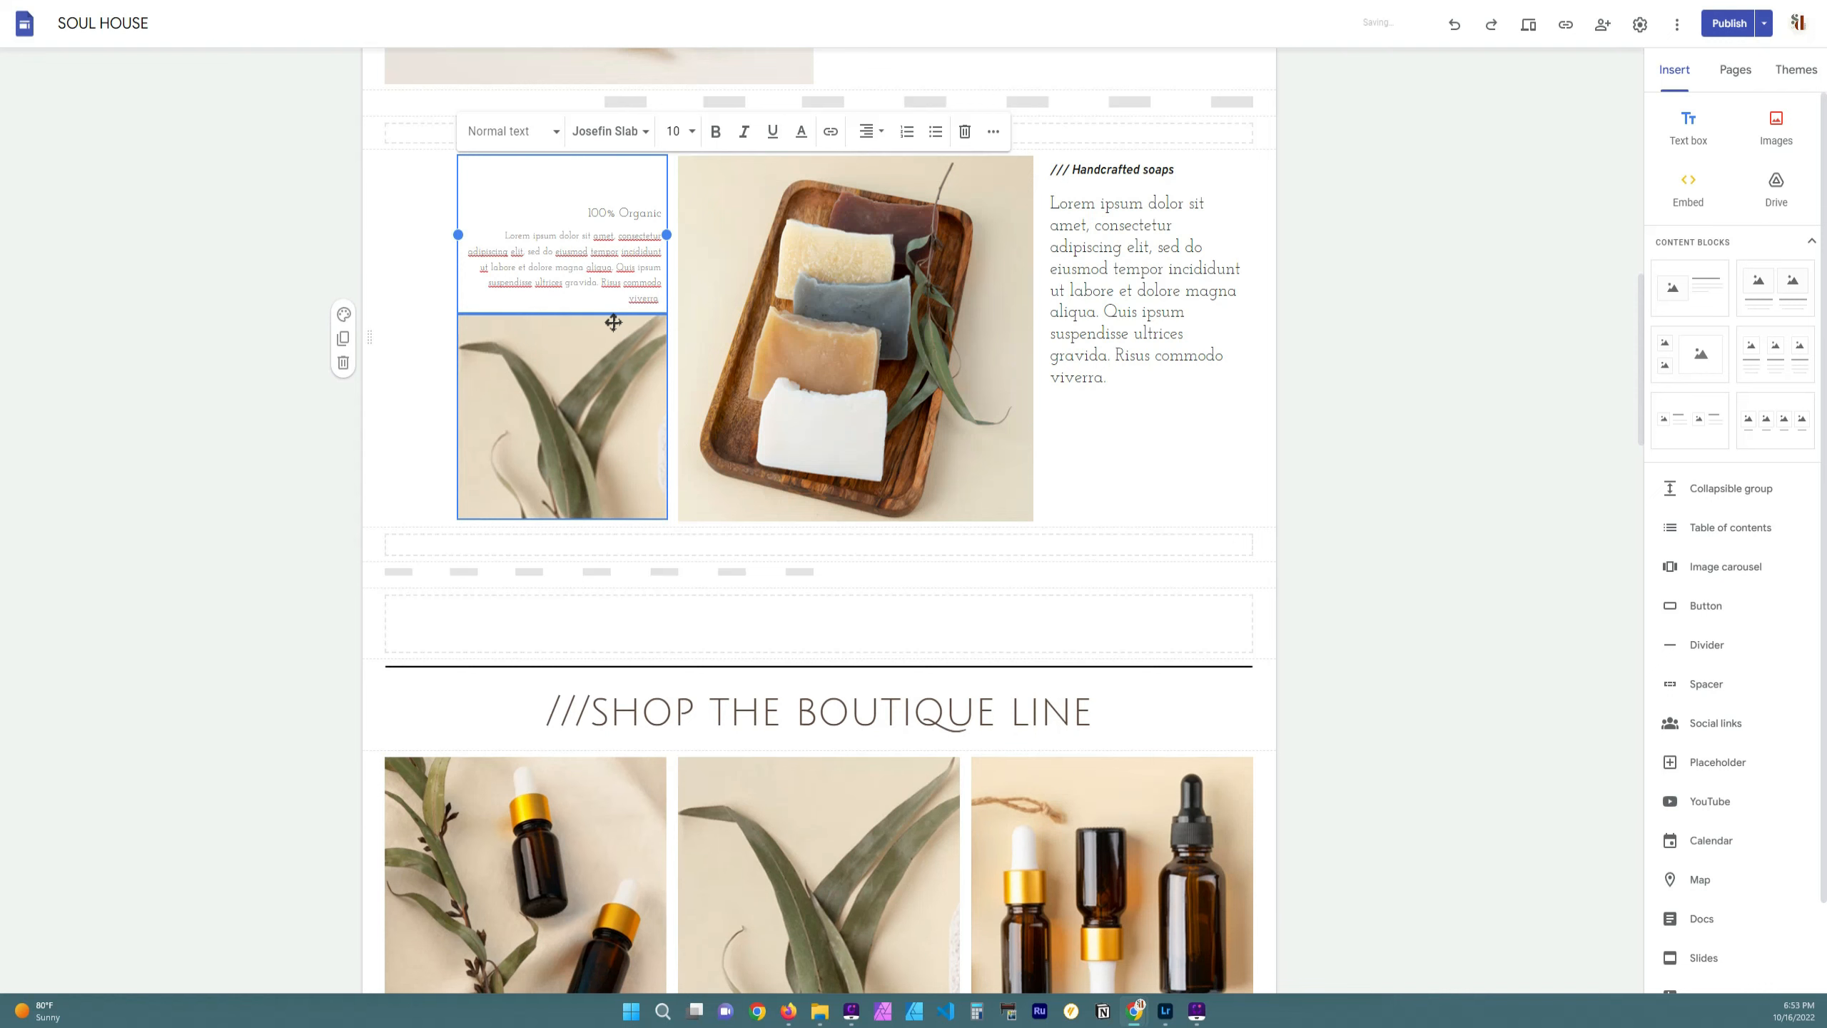
click(1501, 401)
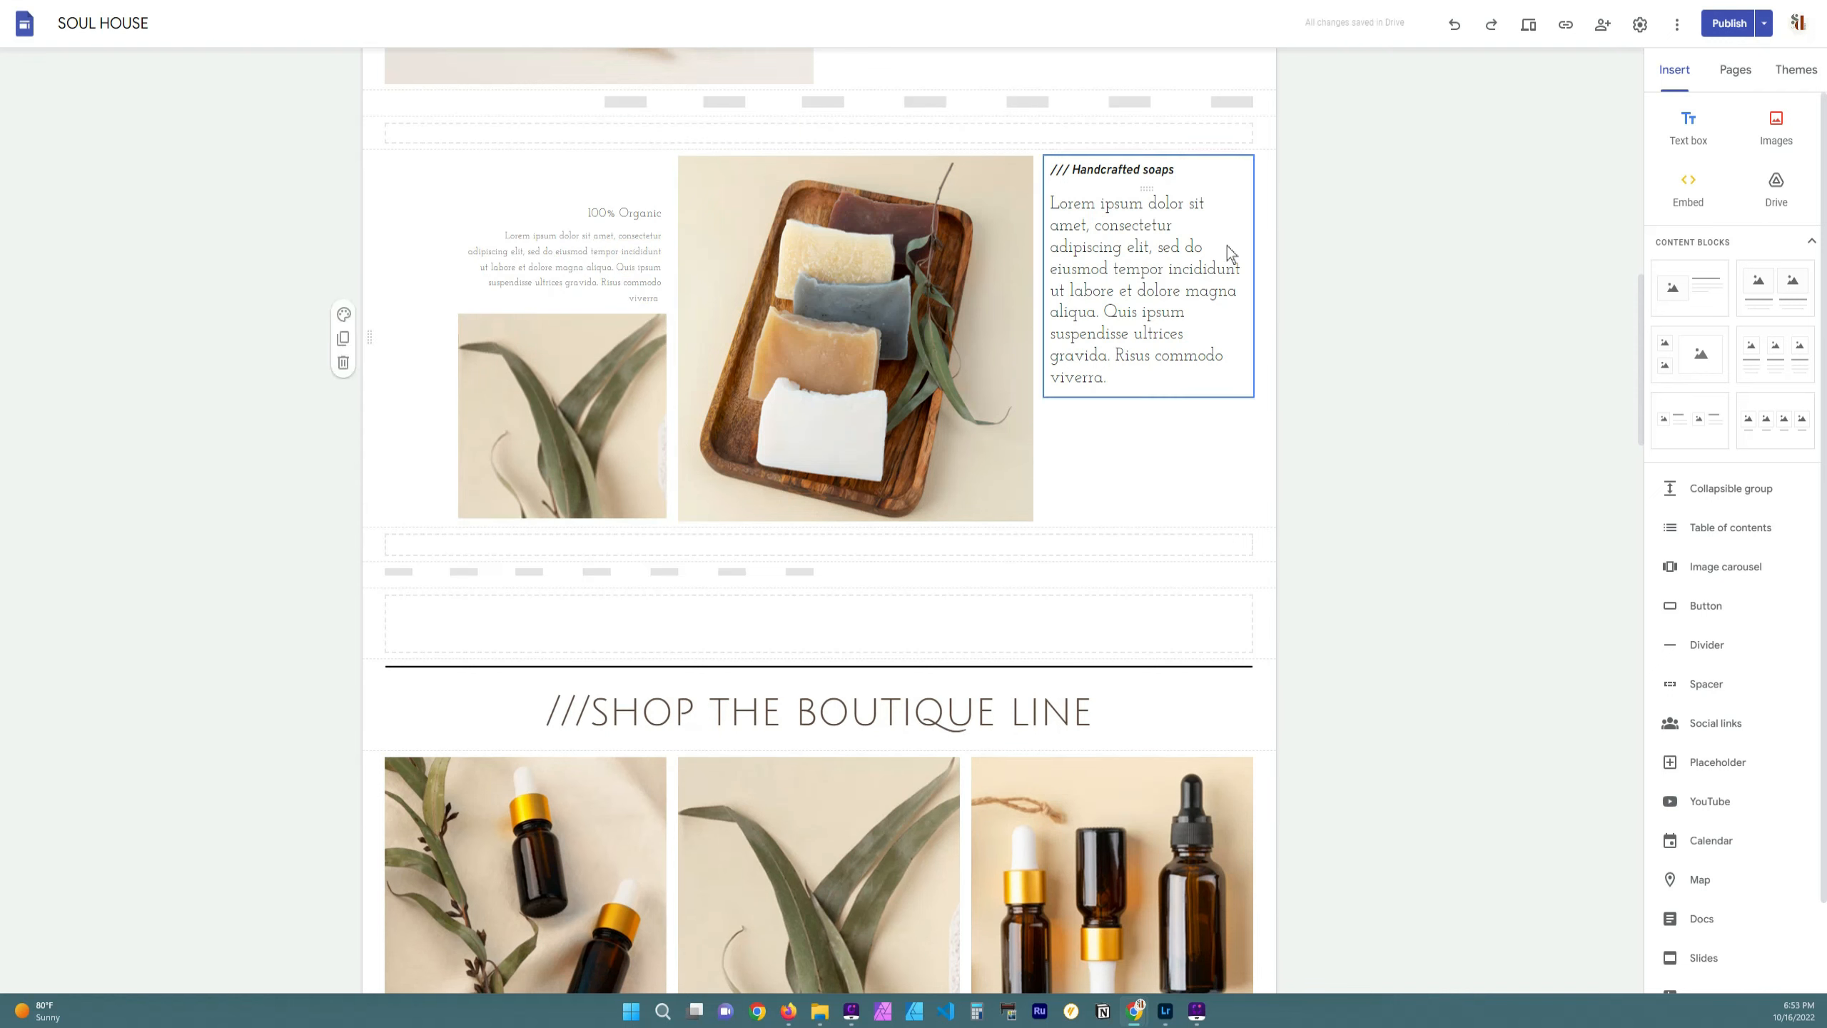
Check the widened 100% Organic text and leaf image in the phone preview, and exit the preview
click(1529, 25)
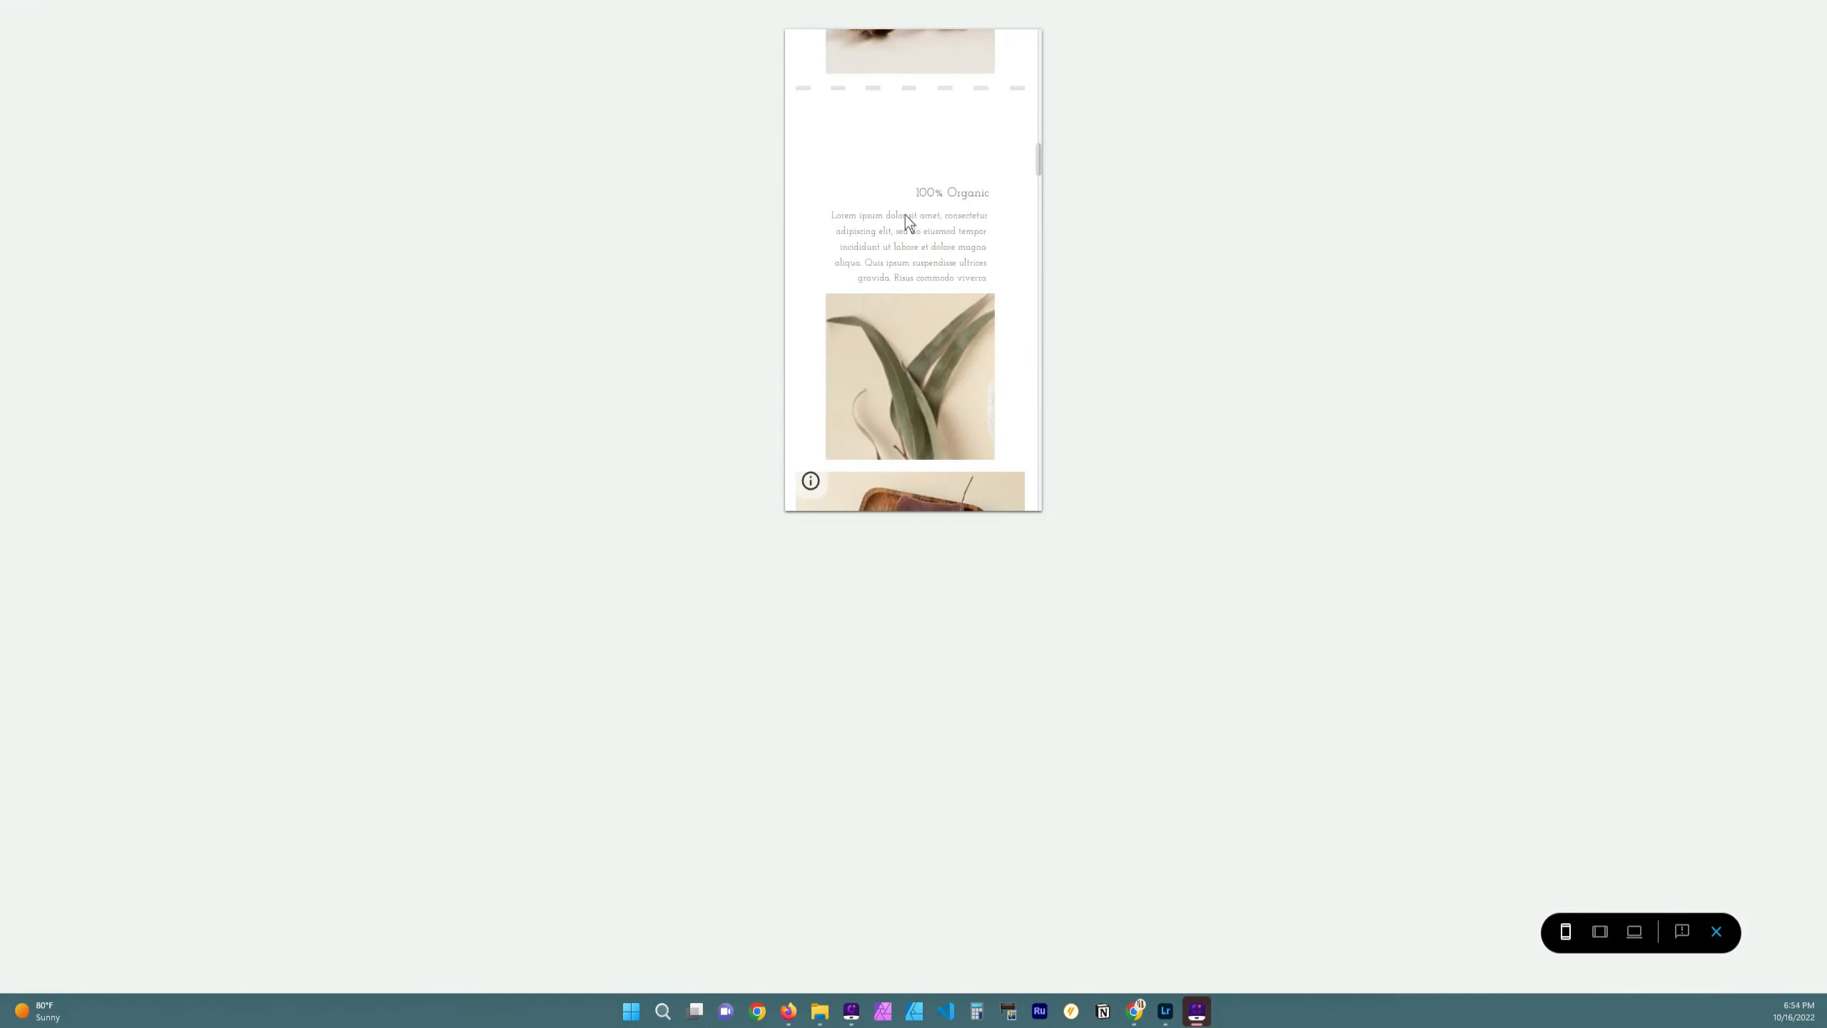
scroll(930, 185, down, 2)
scroll(926, 217, up, 4)
scroll(925, 229, down, 4)
scroll(926, 227, up, 7)
scroll(926, 228, down, 5)
click(1716, 933)
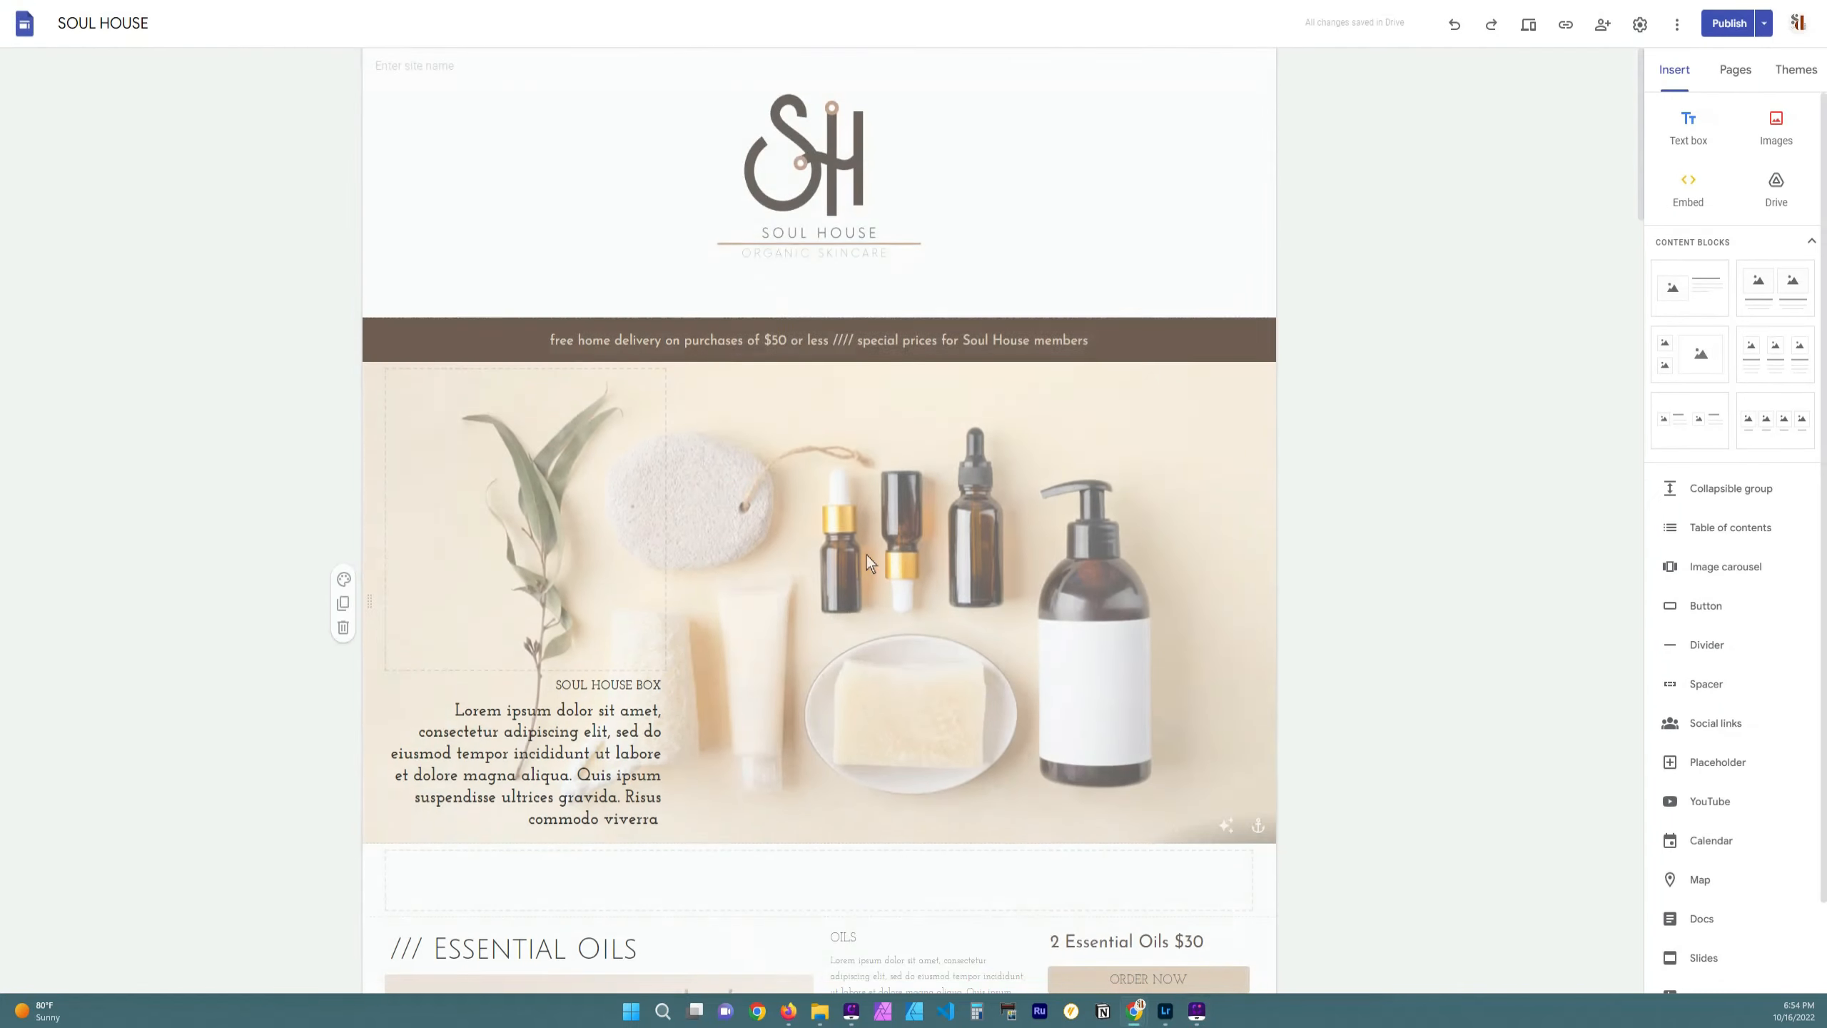
Move the Handcrafted soaps heading to the other side of the soap tray image, above the 100% Organic text
scroll(600, 489, down, 15)
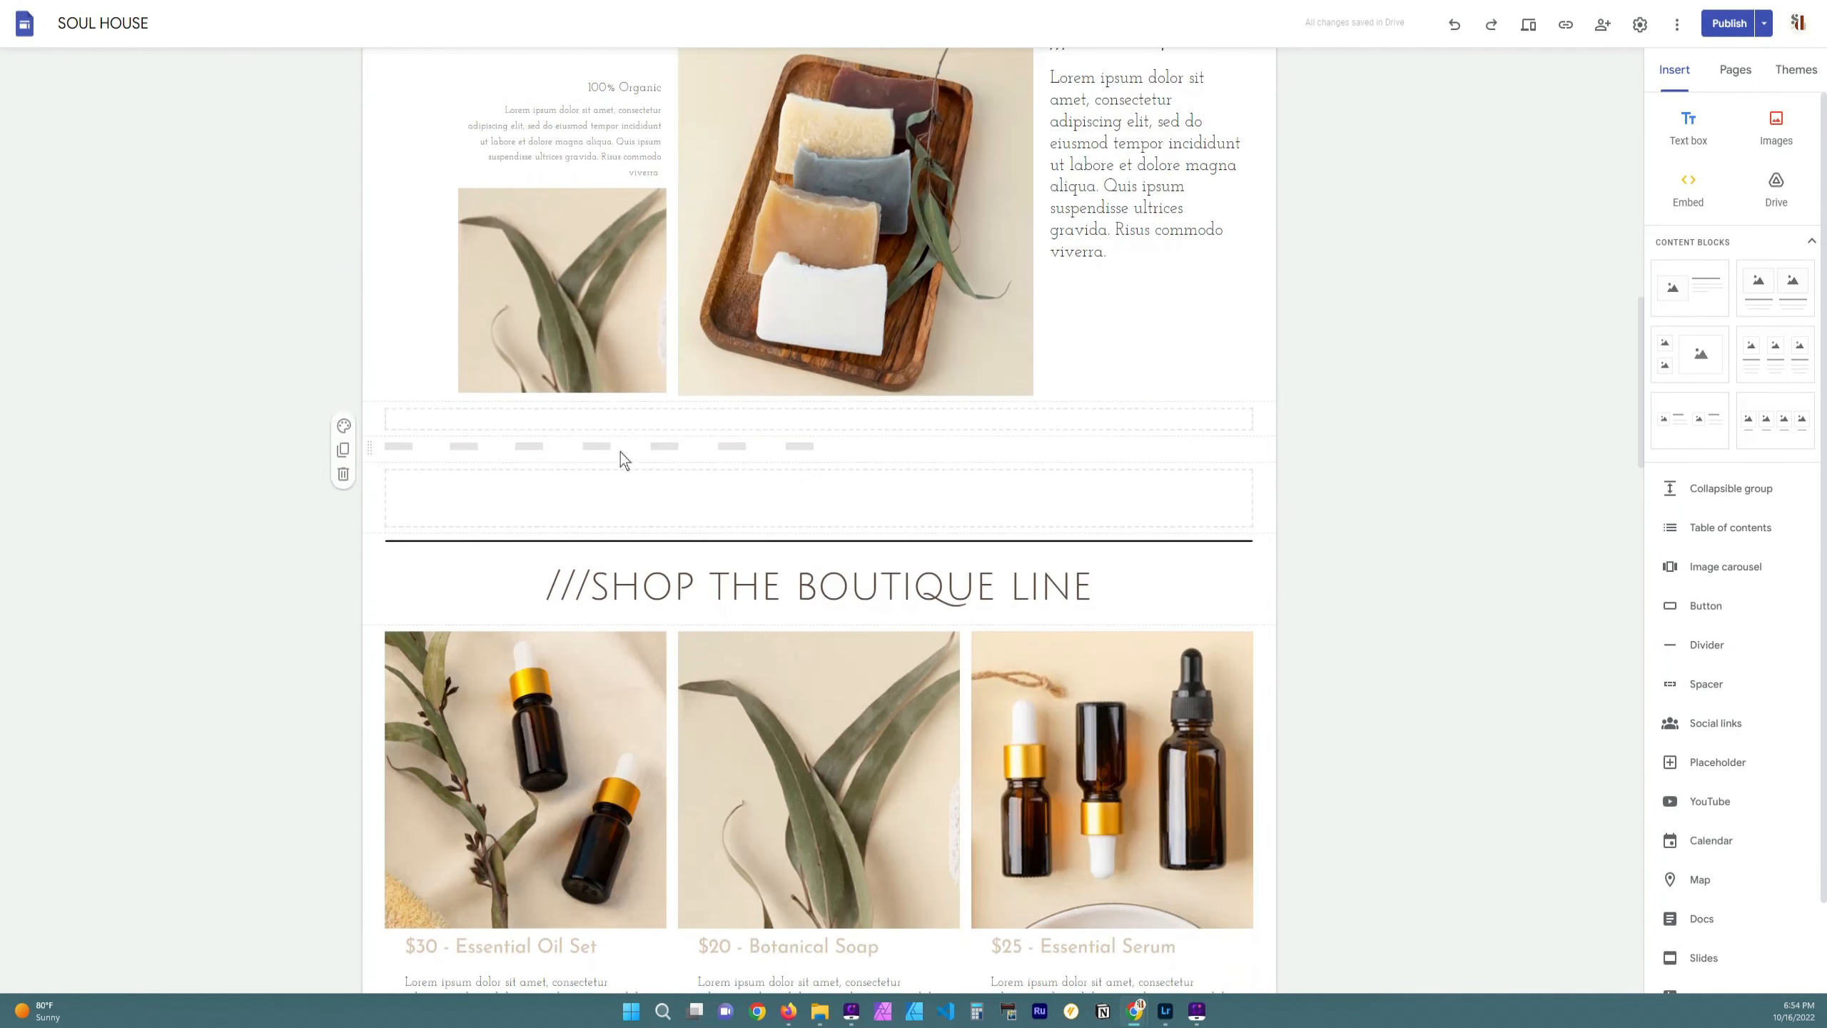
scroll(881, 536, up, 5)
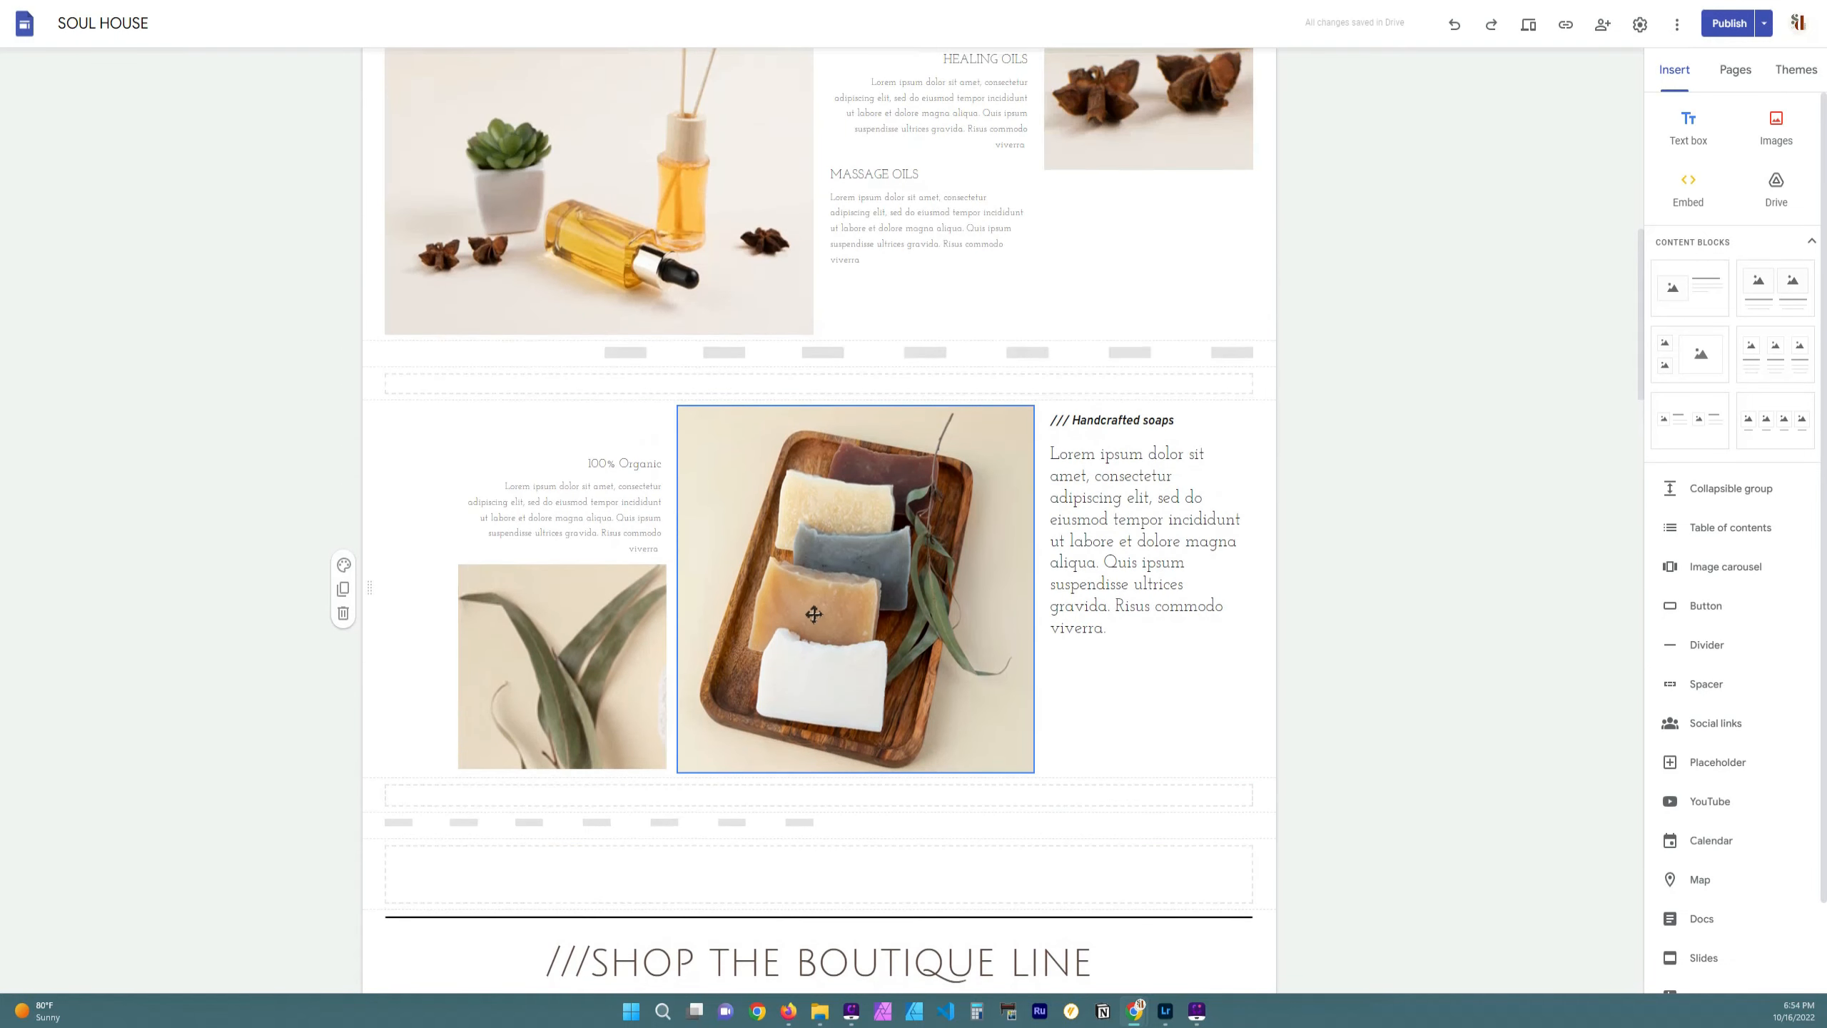
scroll(815, 615, down, 2)
click(1147, 294)
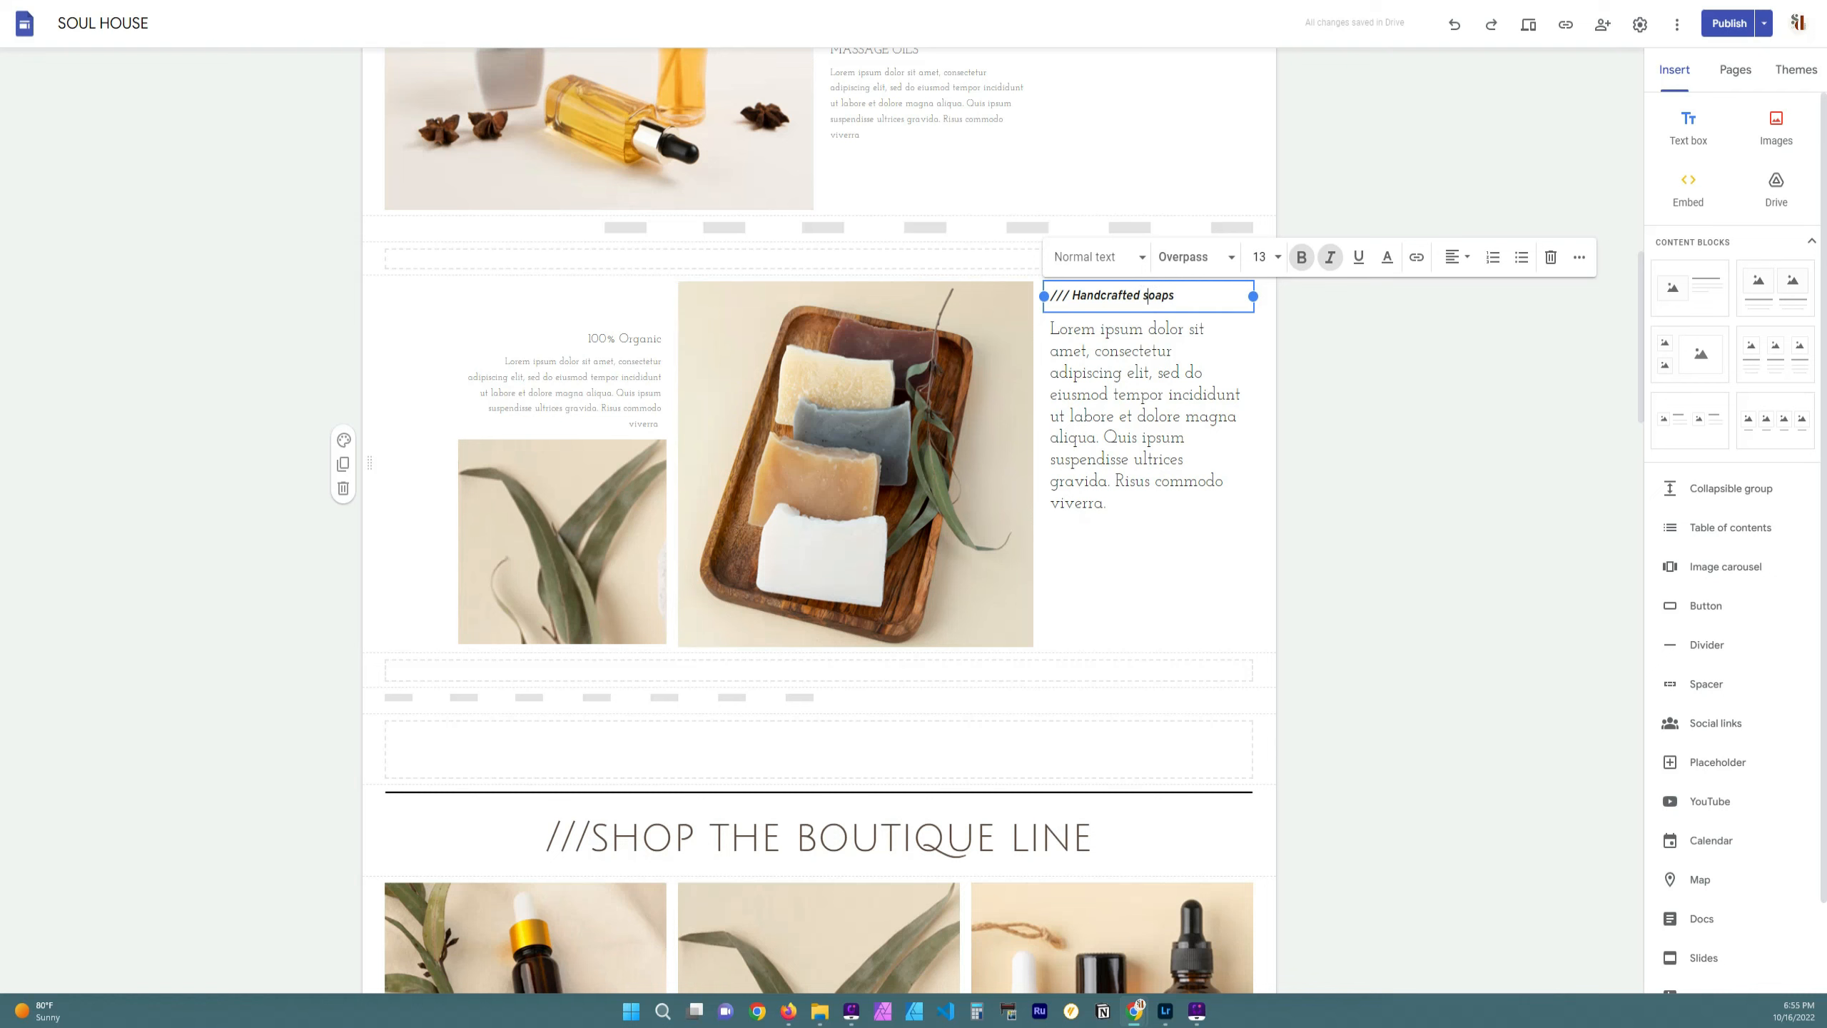
drag(1147, 283, 481, 310)
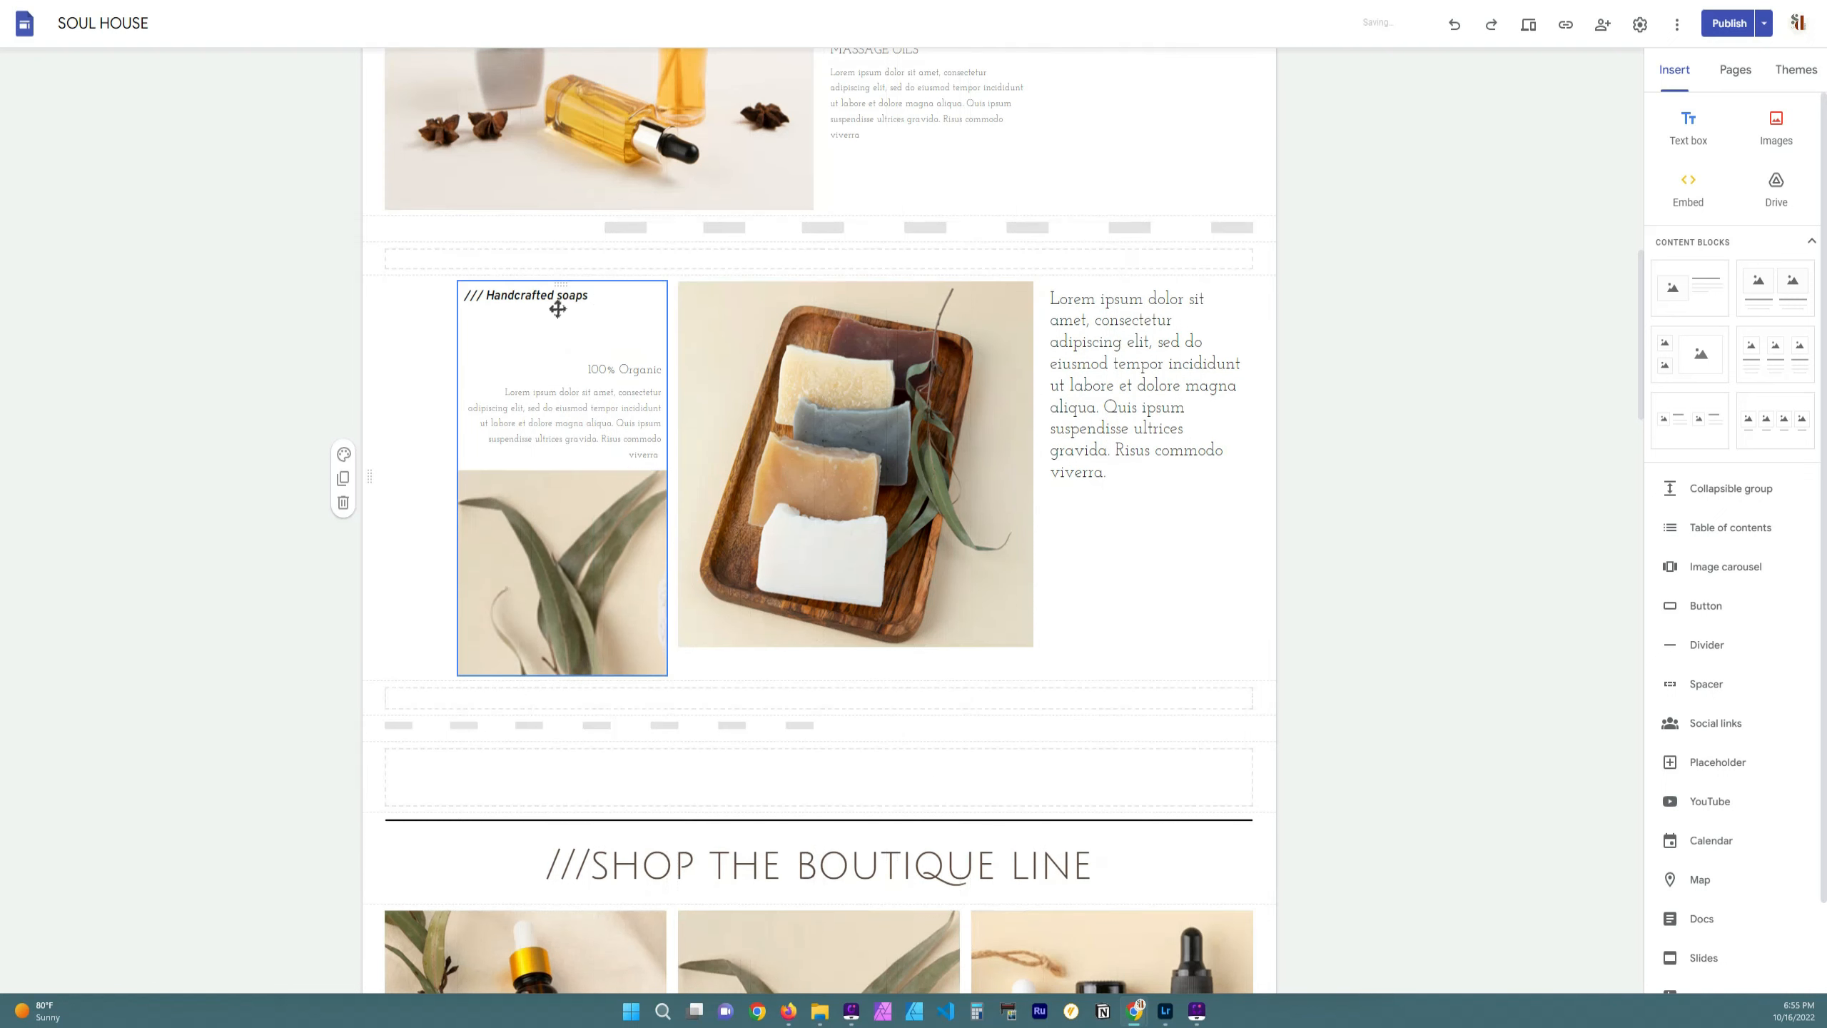
Try swapping the 100% Organic text and the large soap paragraph between the two outer columns, and return both to their places
click(561, 411)
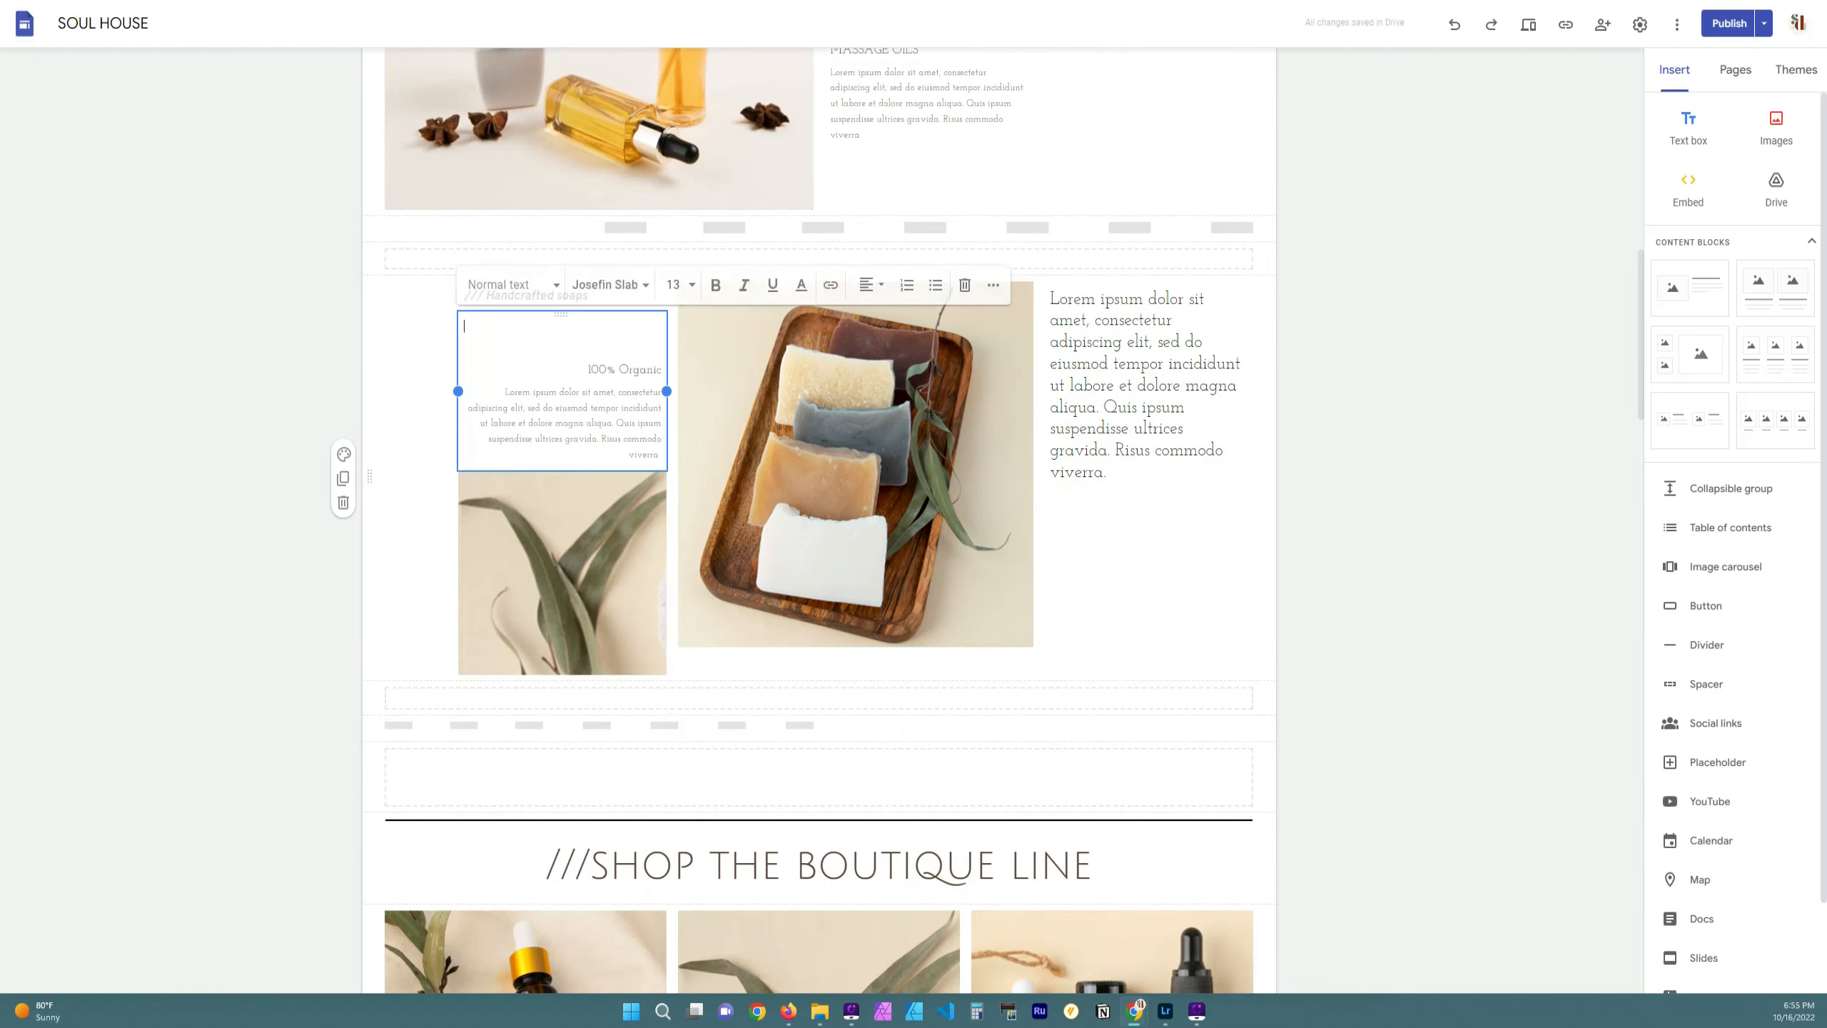
drag(561, 314, 1119, 294)
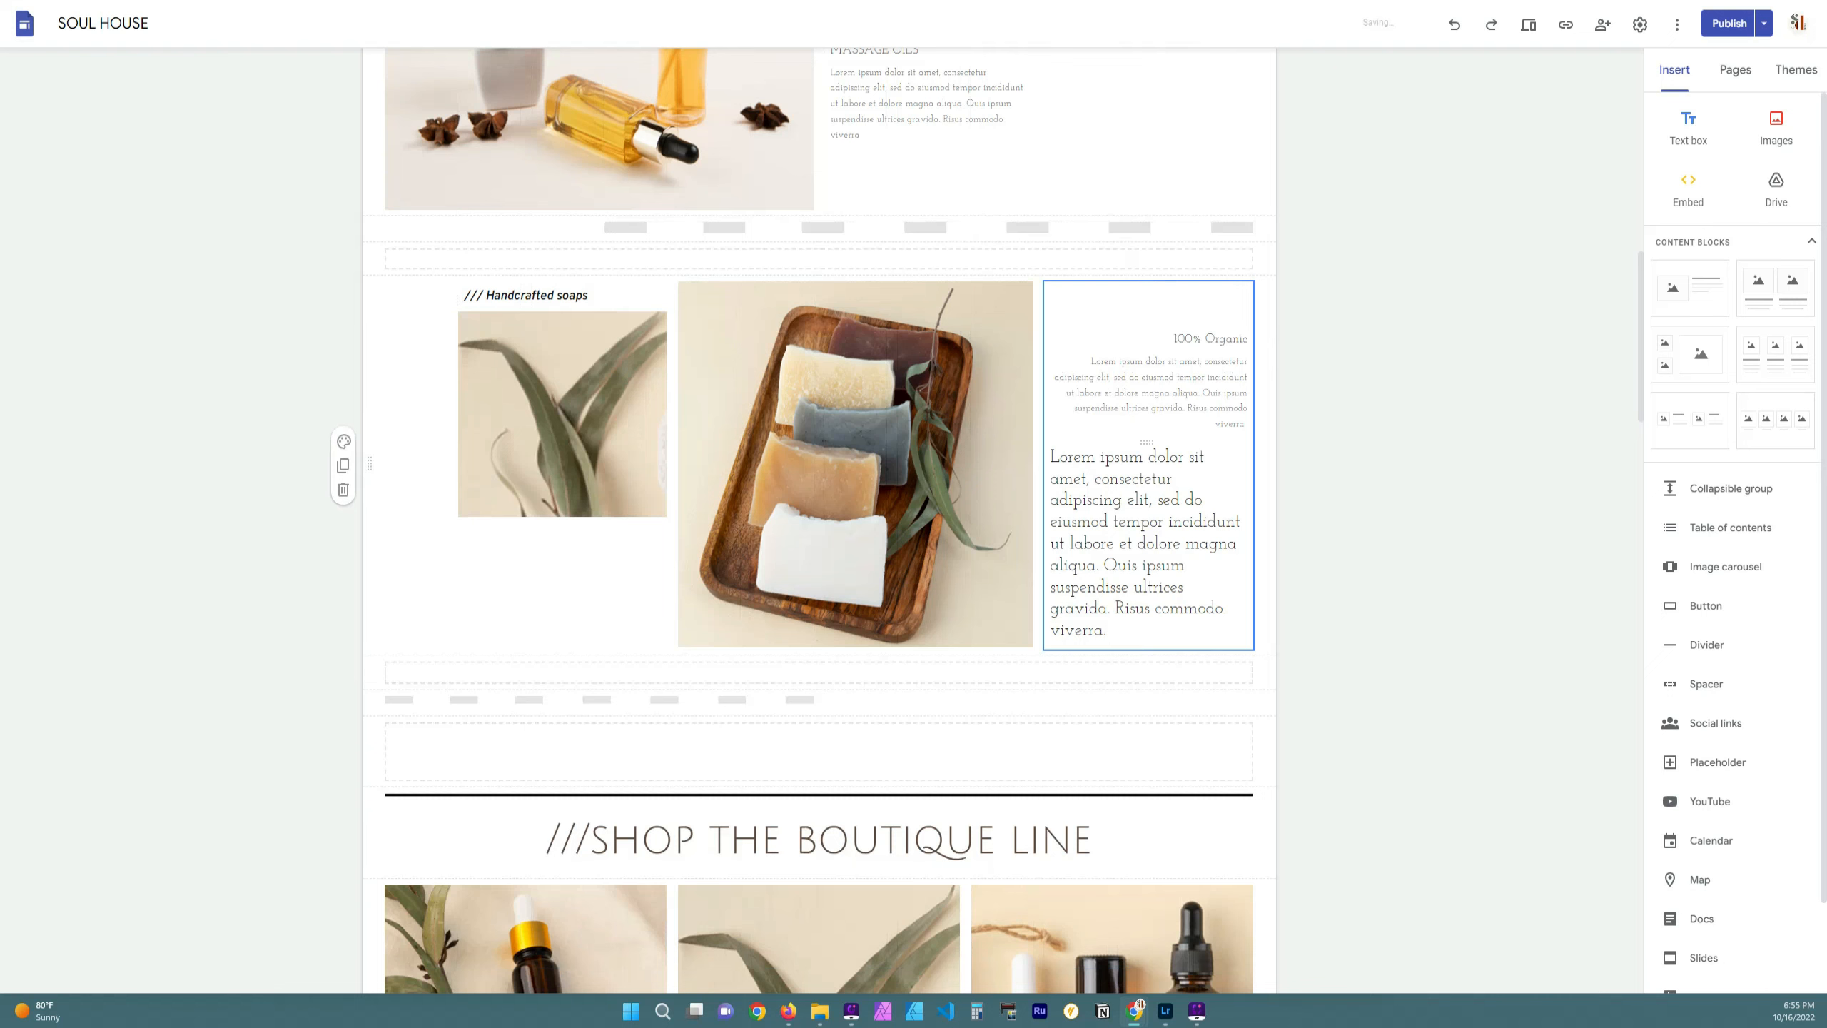
drag(1146, 441, 702, 590)
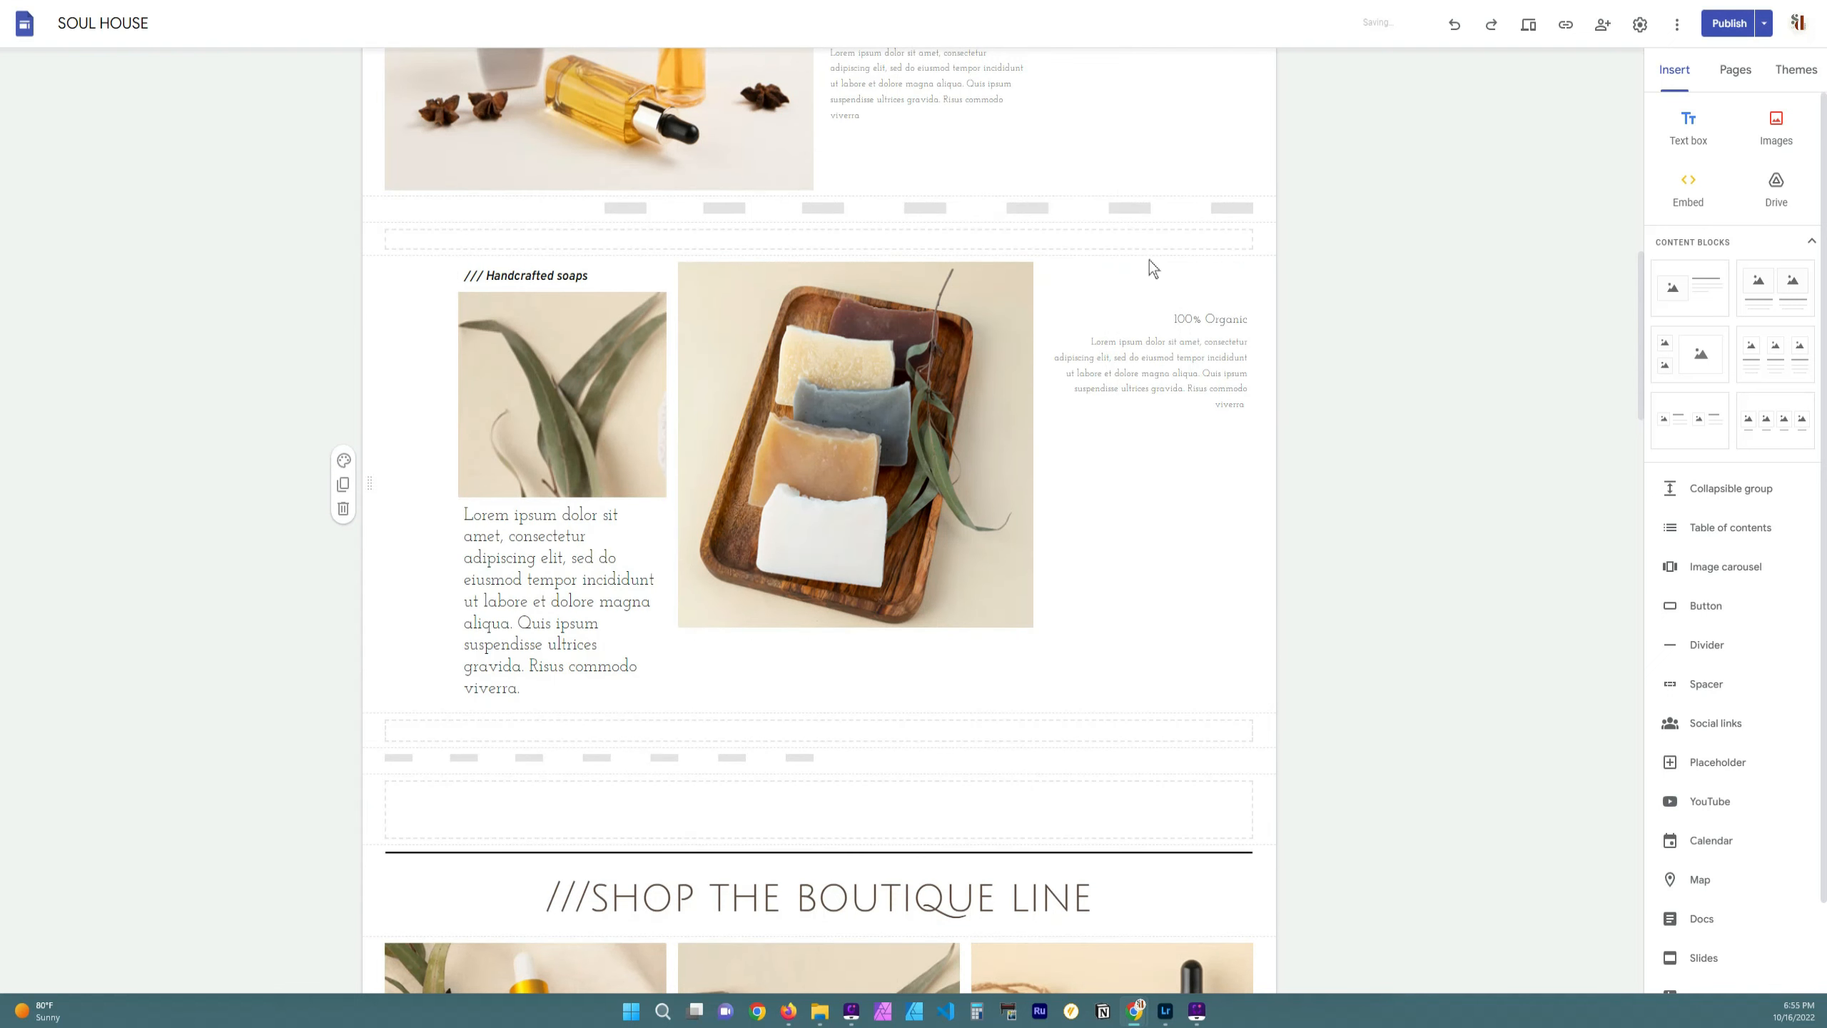
drag(1148, 267, 561, 291)
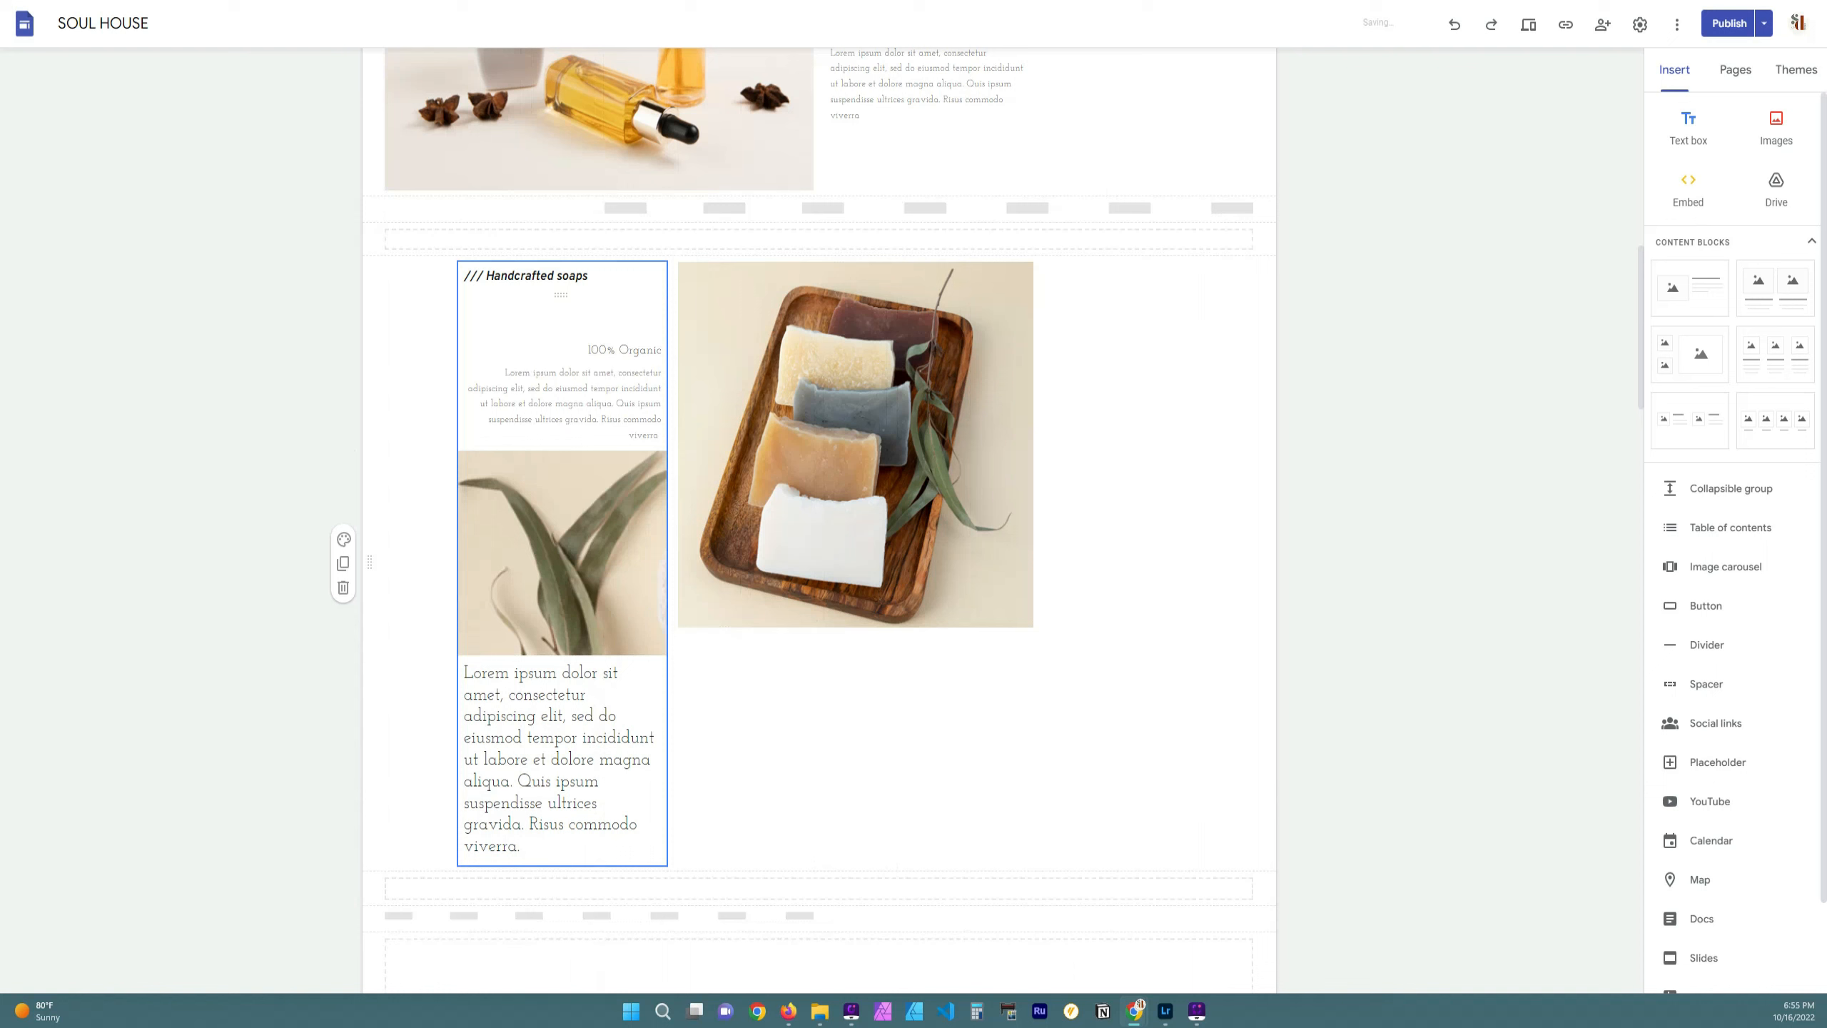
click(558, 658)
drag(561, 654, 1070, 502)
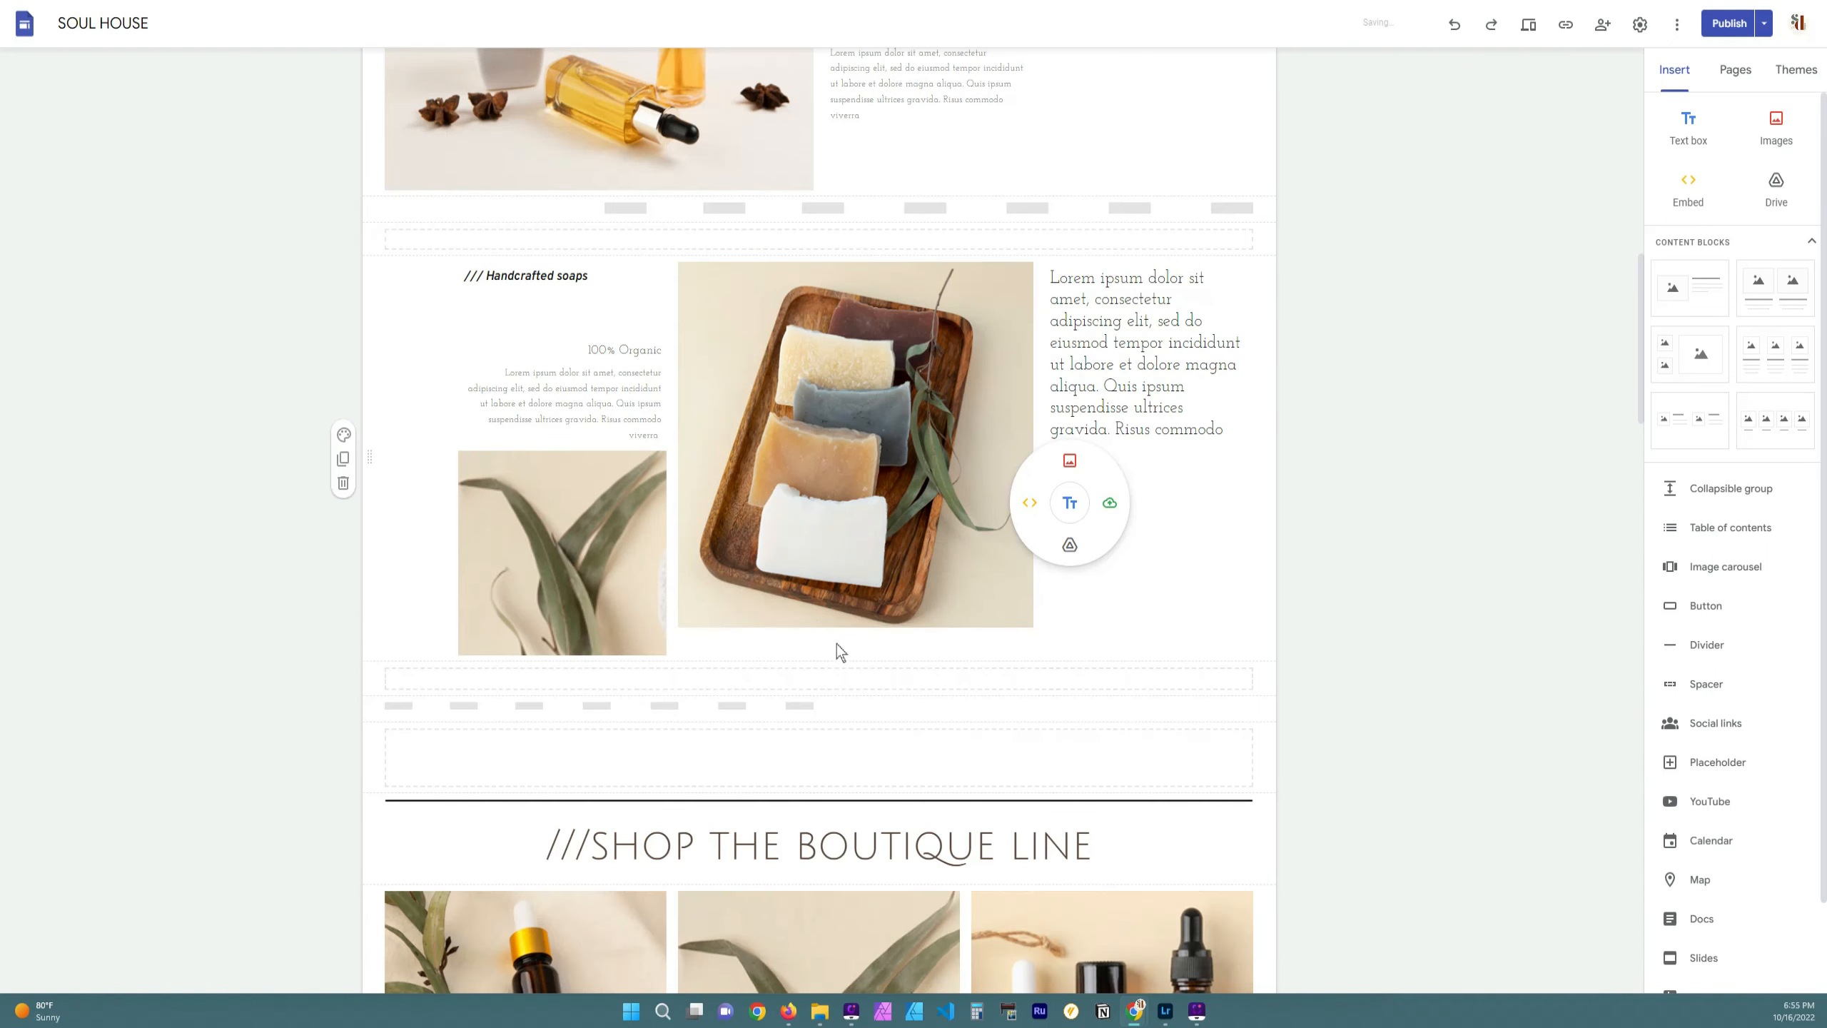
Extend the soap tray image downward to align with the bottom of the leaf image
click(872, 622)
drag(856, 627, 855, 656)
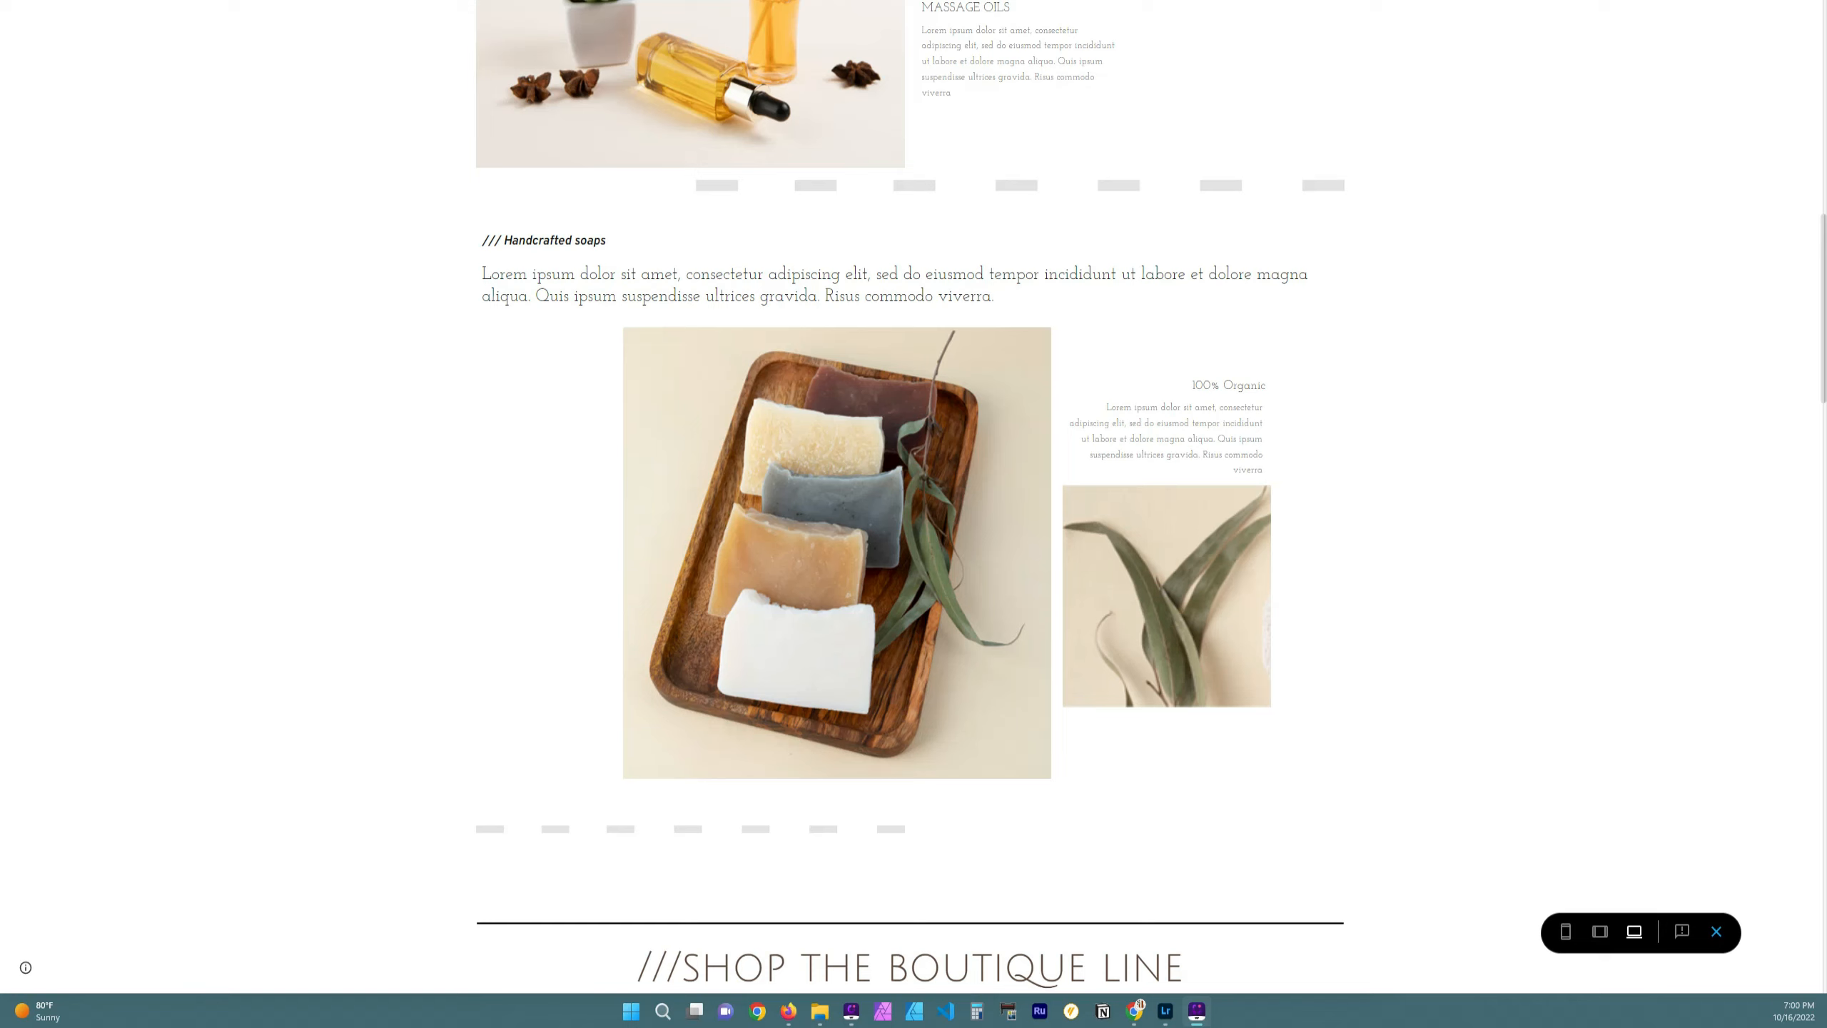
Compare the reworked Handcrafted soaps layout with the earlier version, exit the preview, and review the section in the editor
drag(1826, 172, 653, 2)
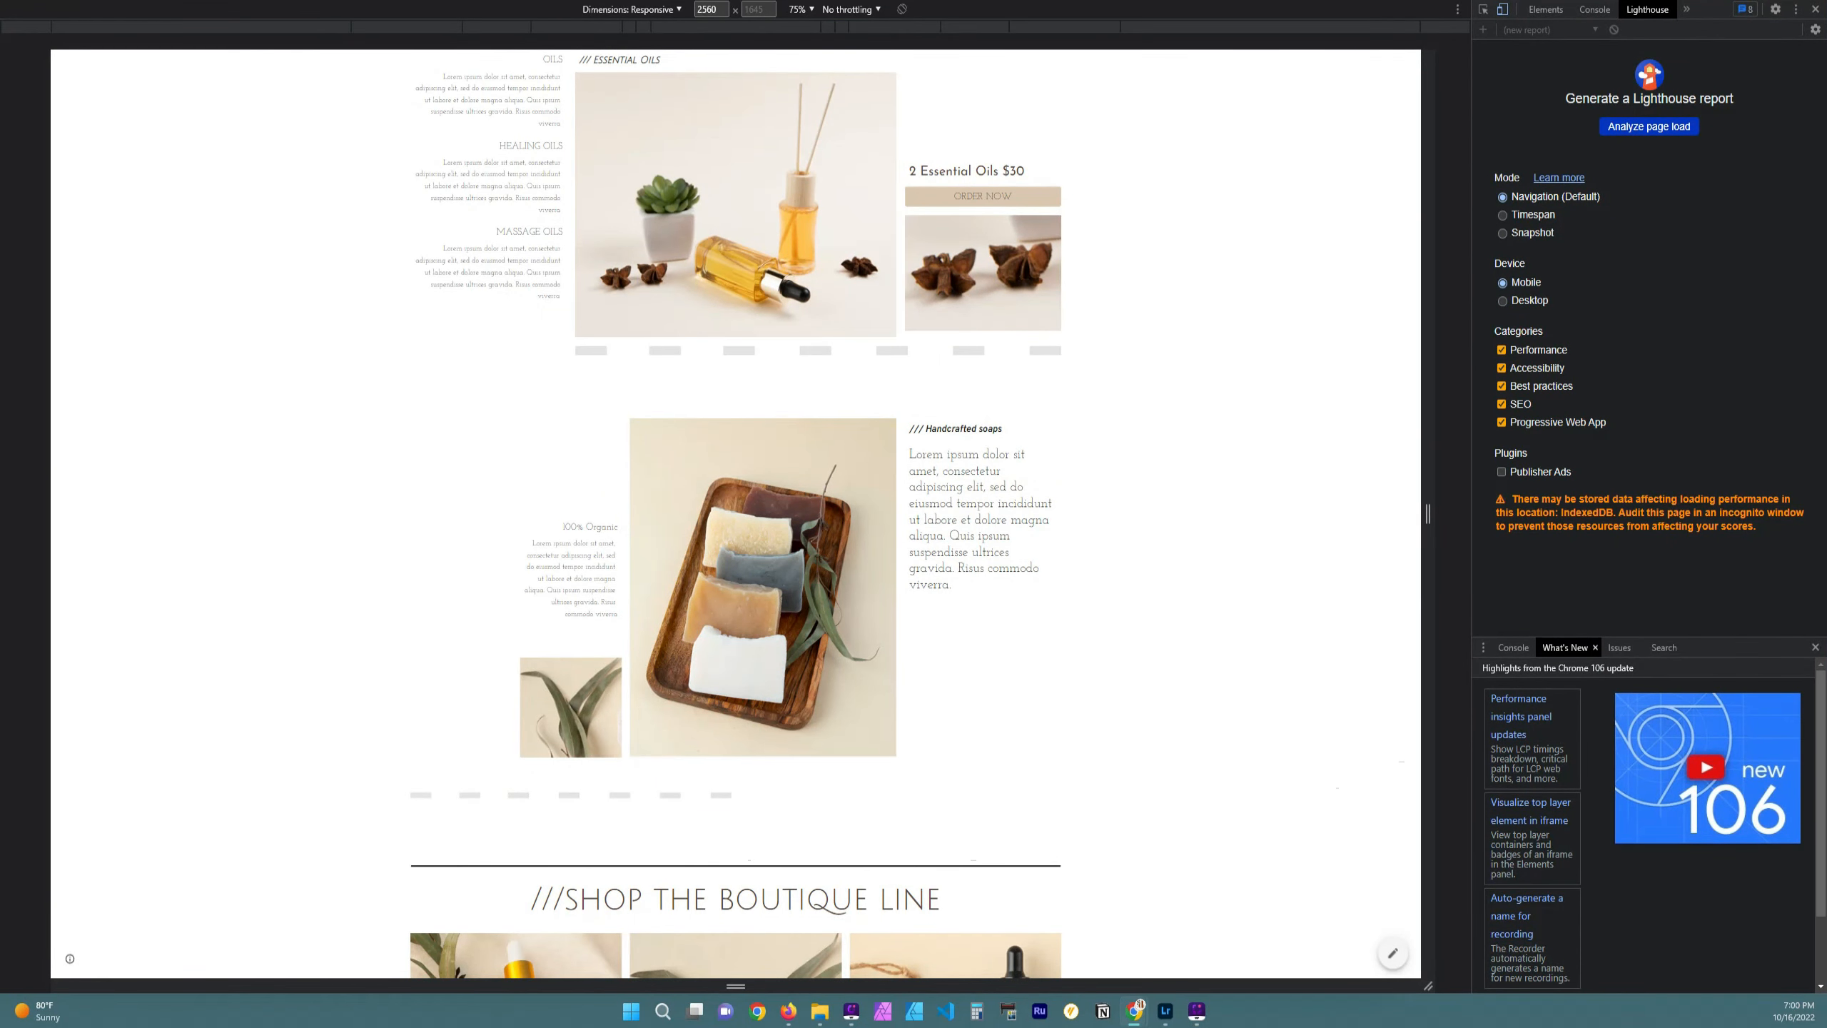
drag(720, 1, 1826, 172)
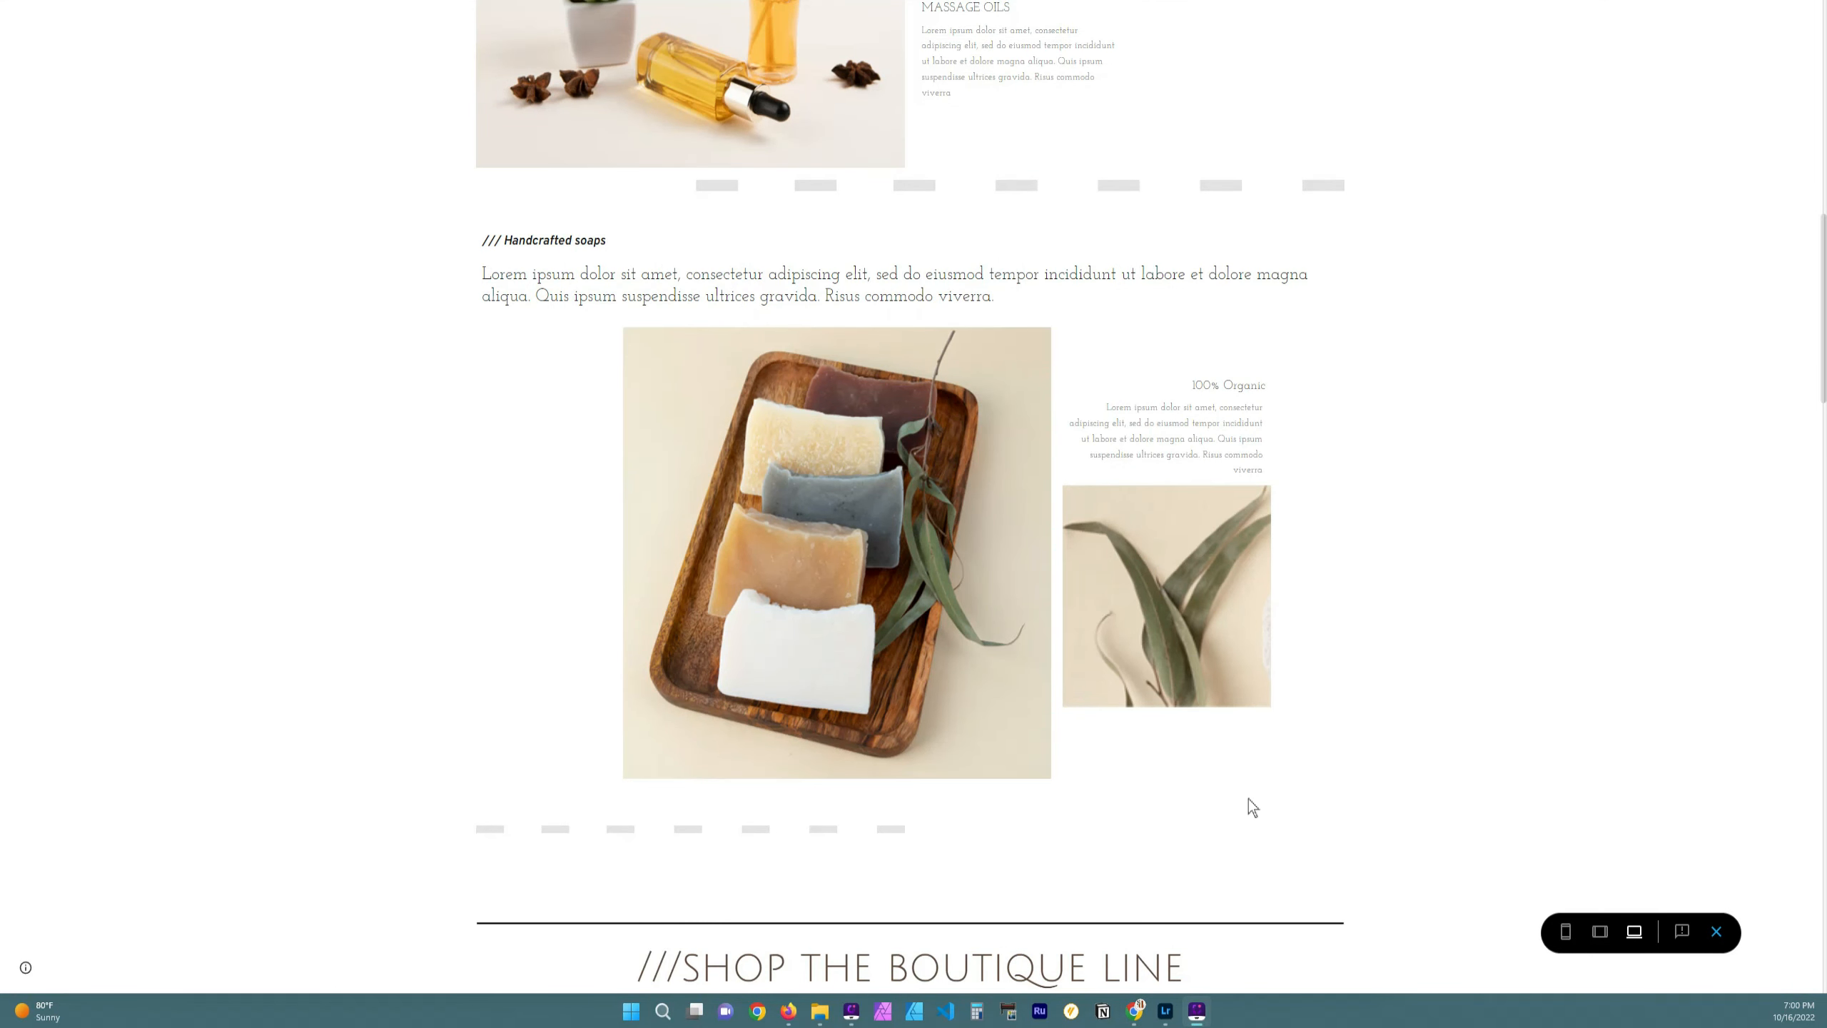
click(1716, 931)
scroll(808, 750, down, 20)
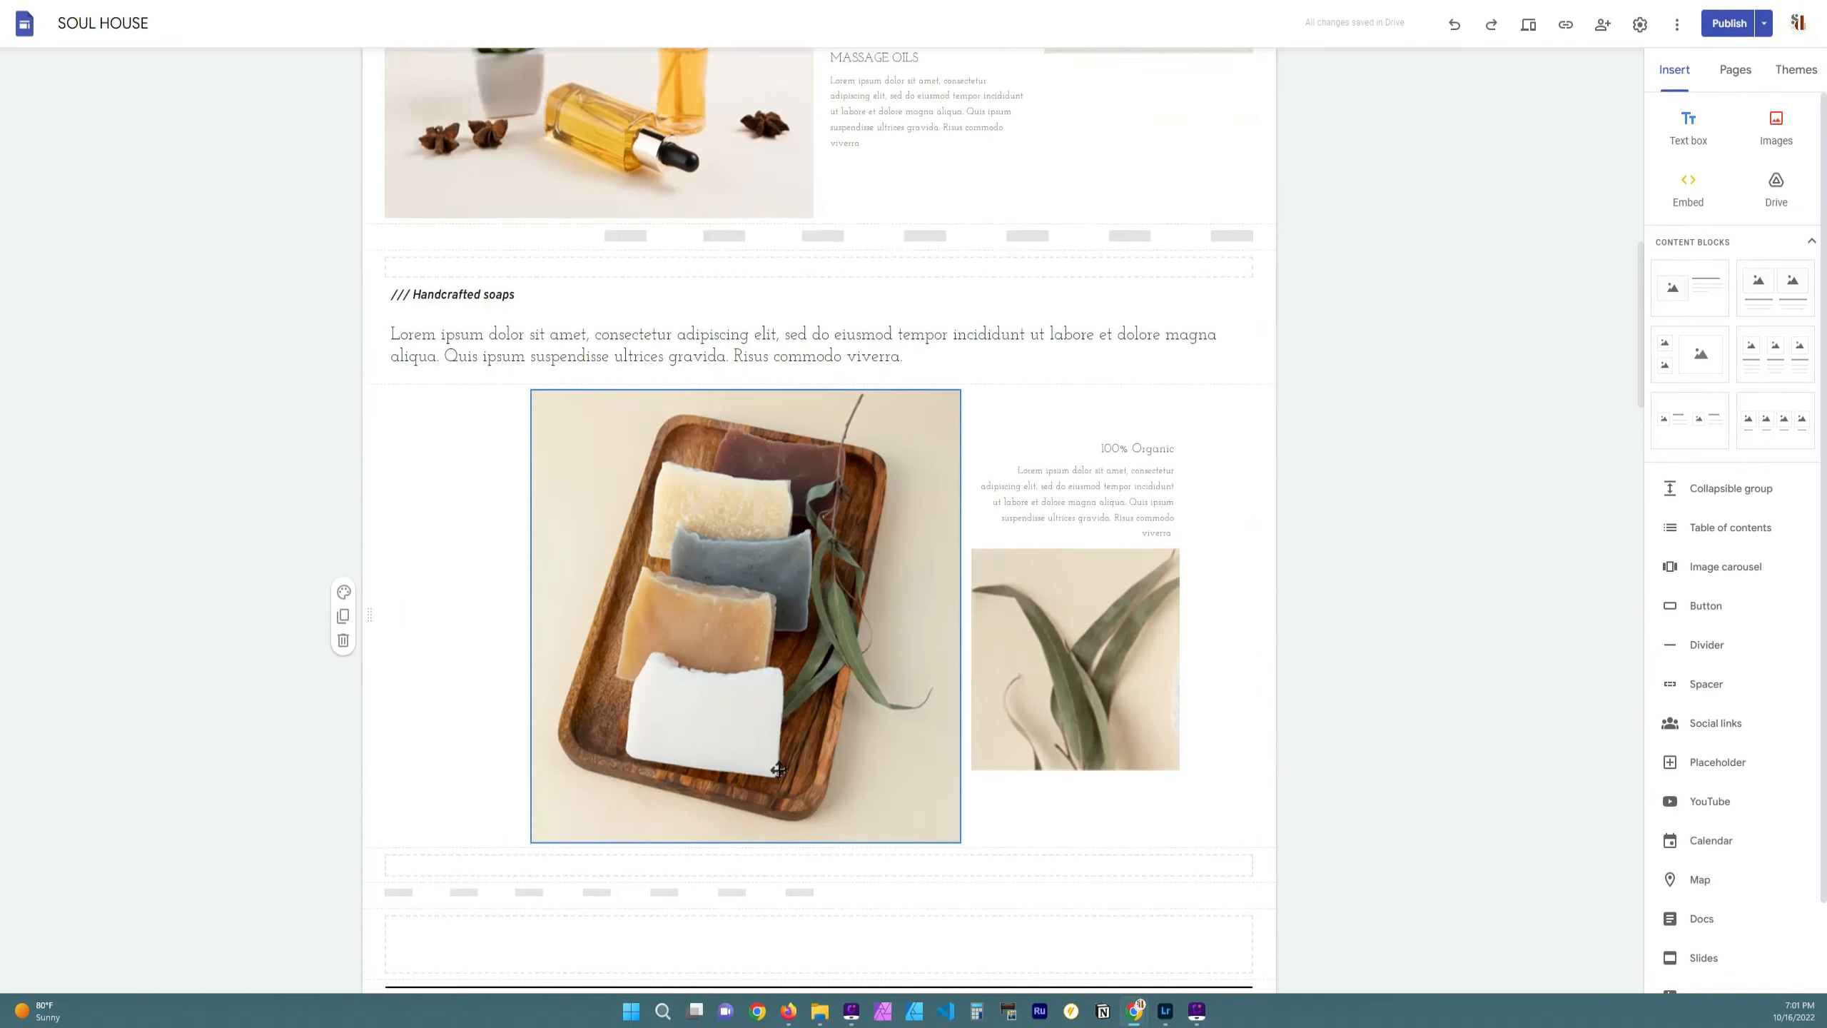
scroll(808, 750, up, 5)
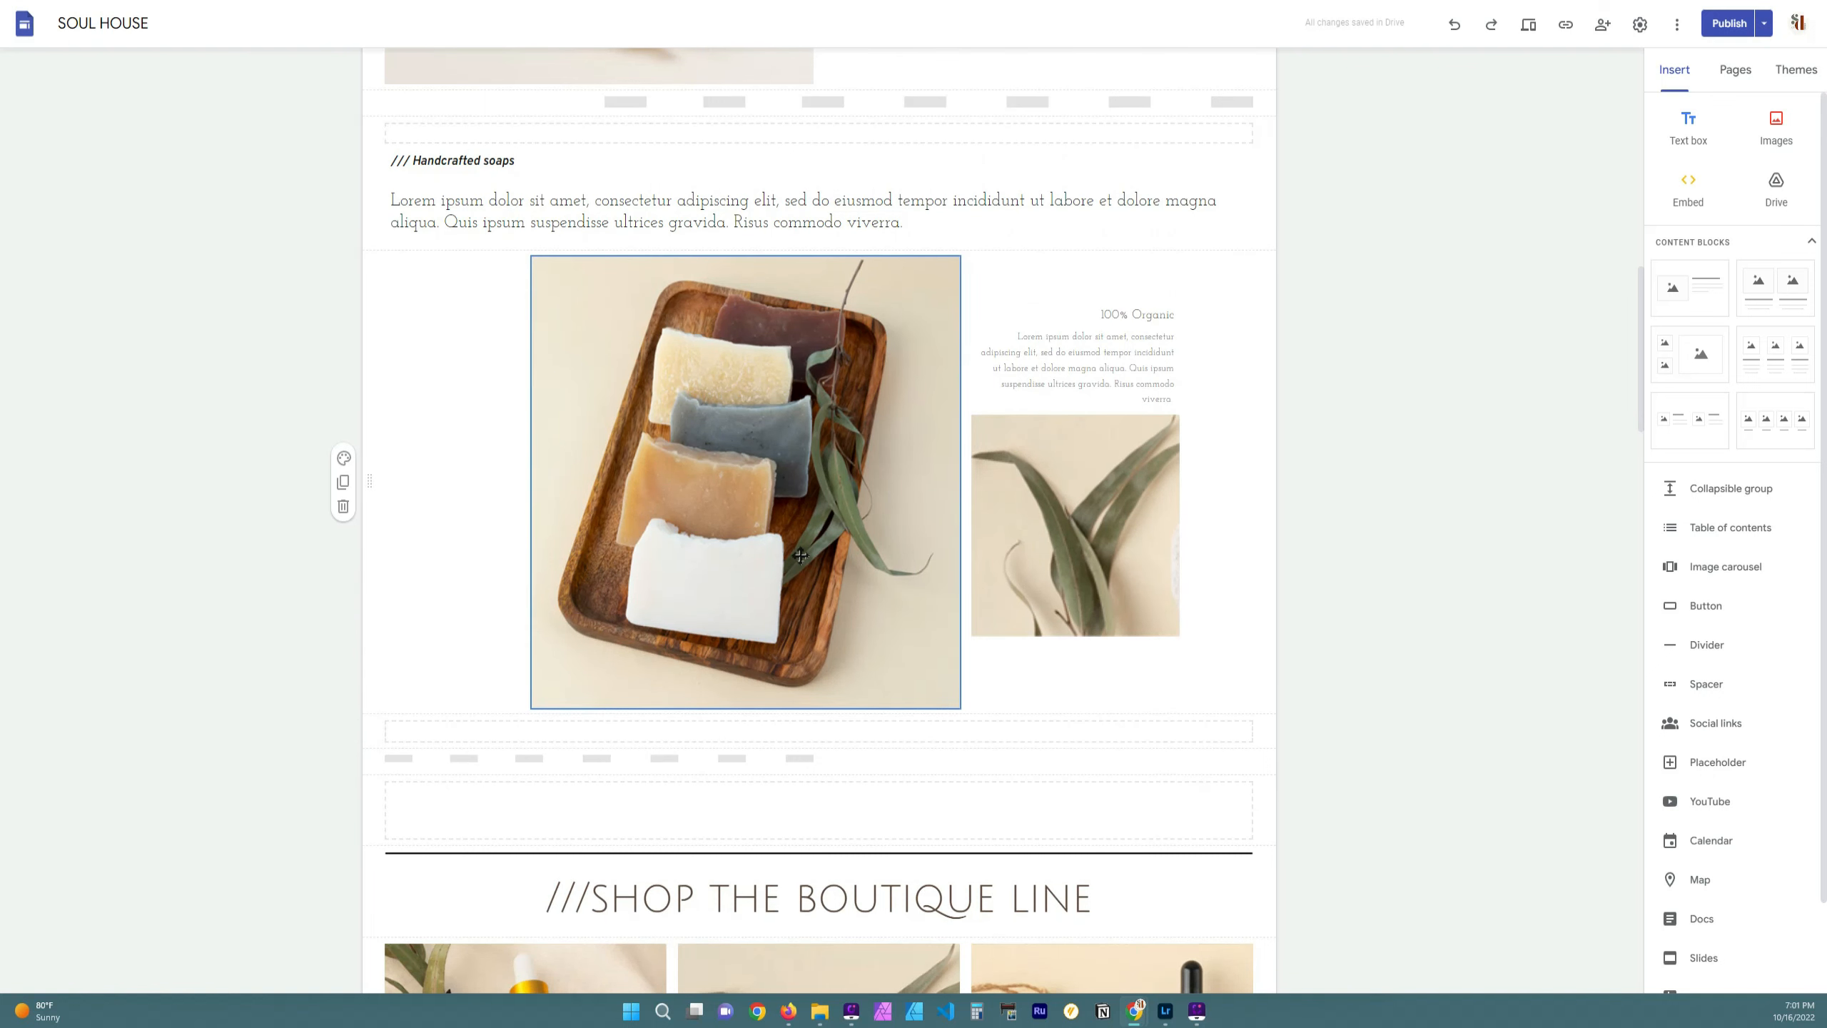
drag(829, 405, 757, 400)
Examine the reworked Handcrafted soaps section in the phone preview, from its heading down to the leaf image
click(1528, 25)
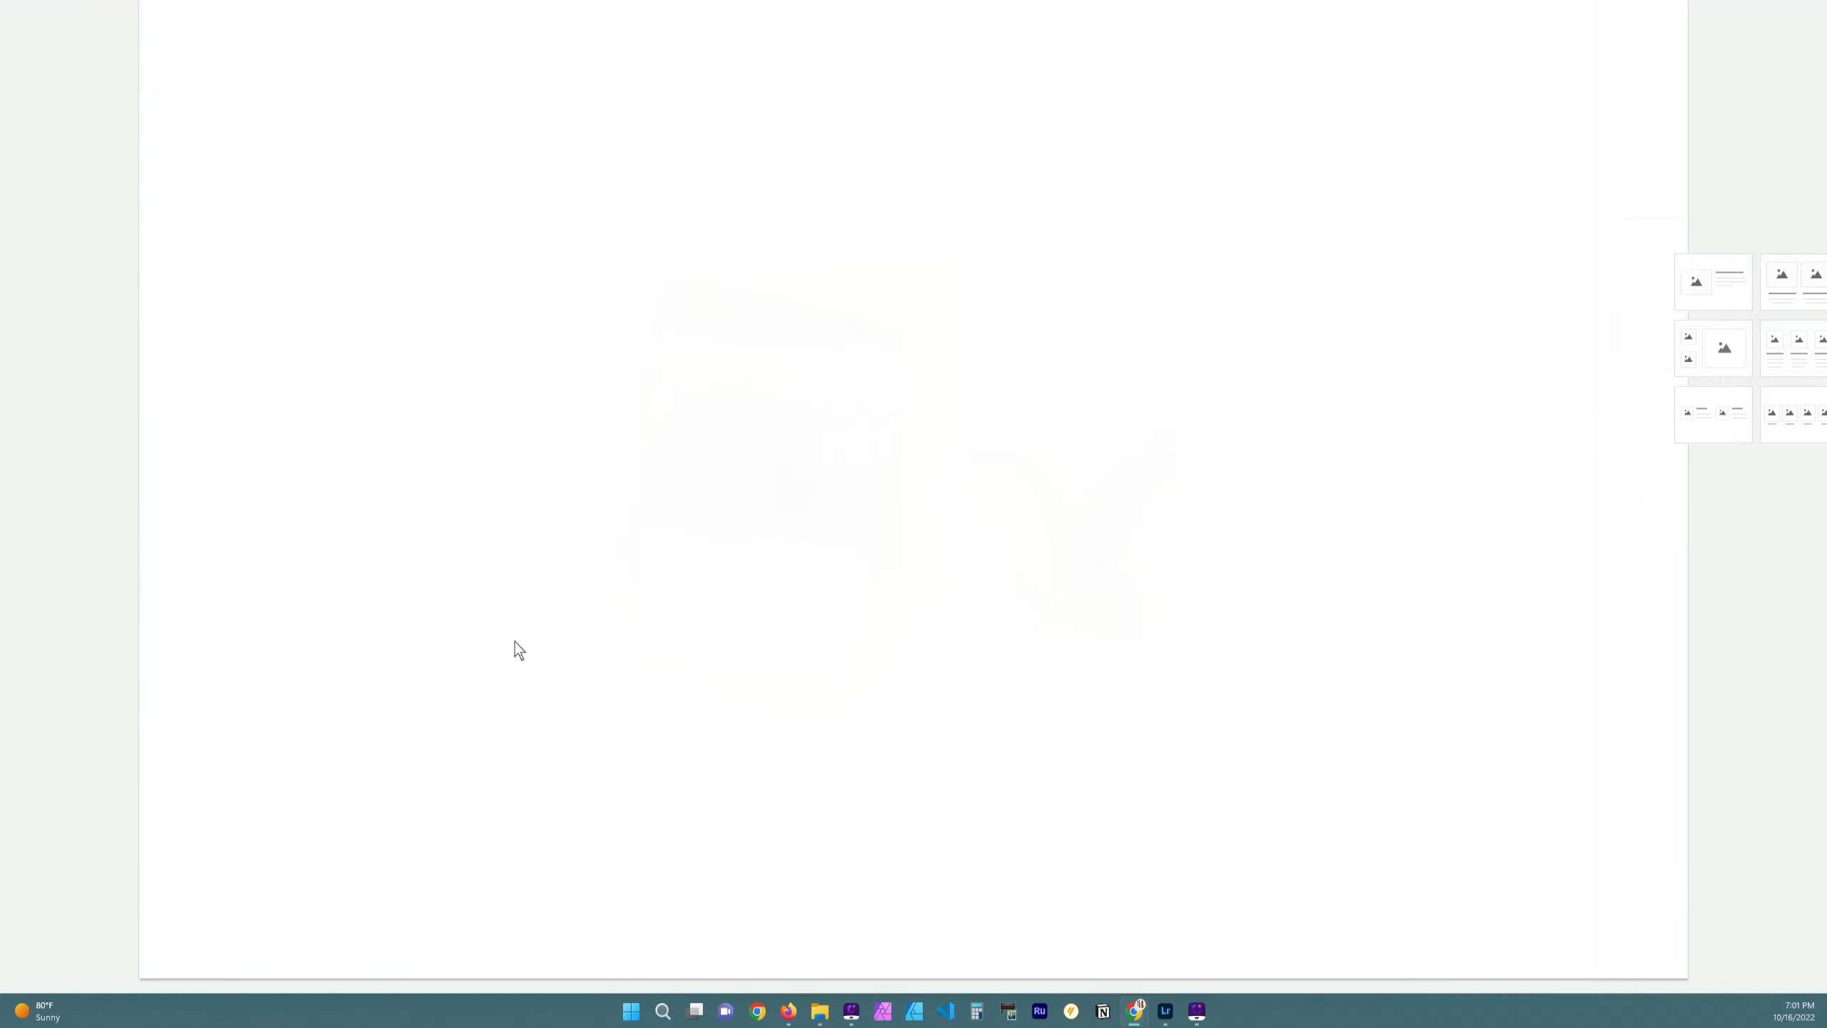
scroll(1326, 918, down, 5)
click(1565, 931)
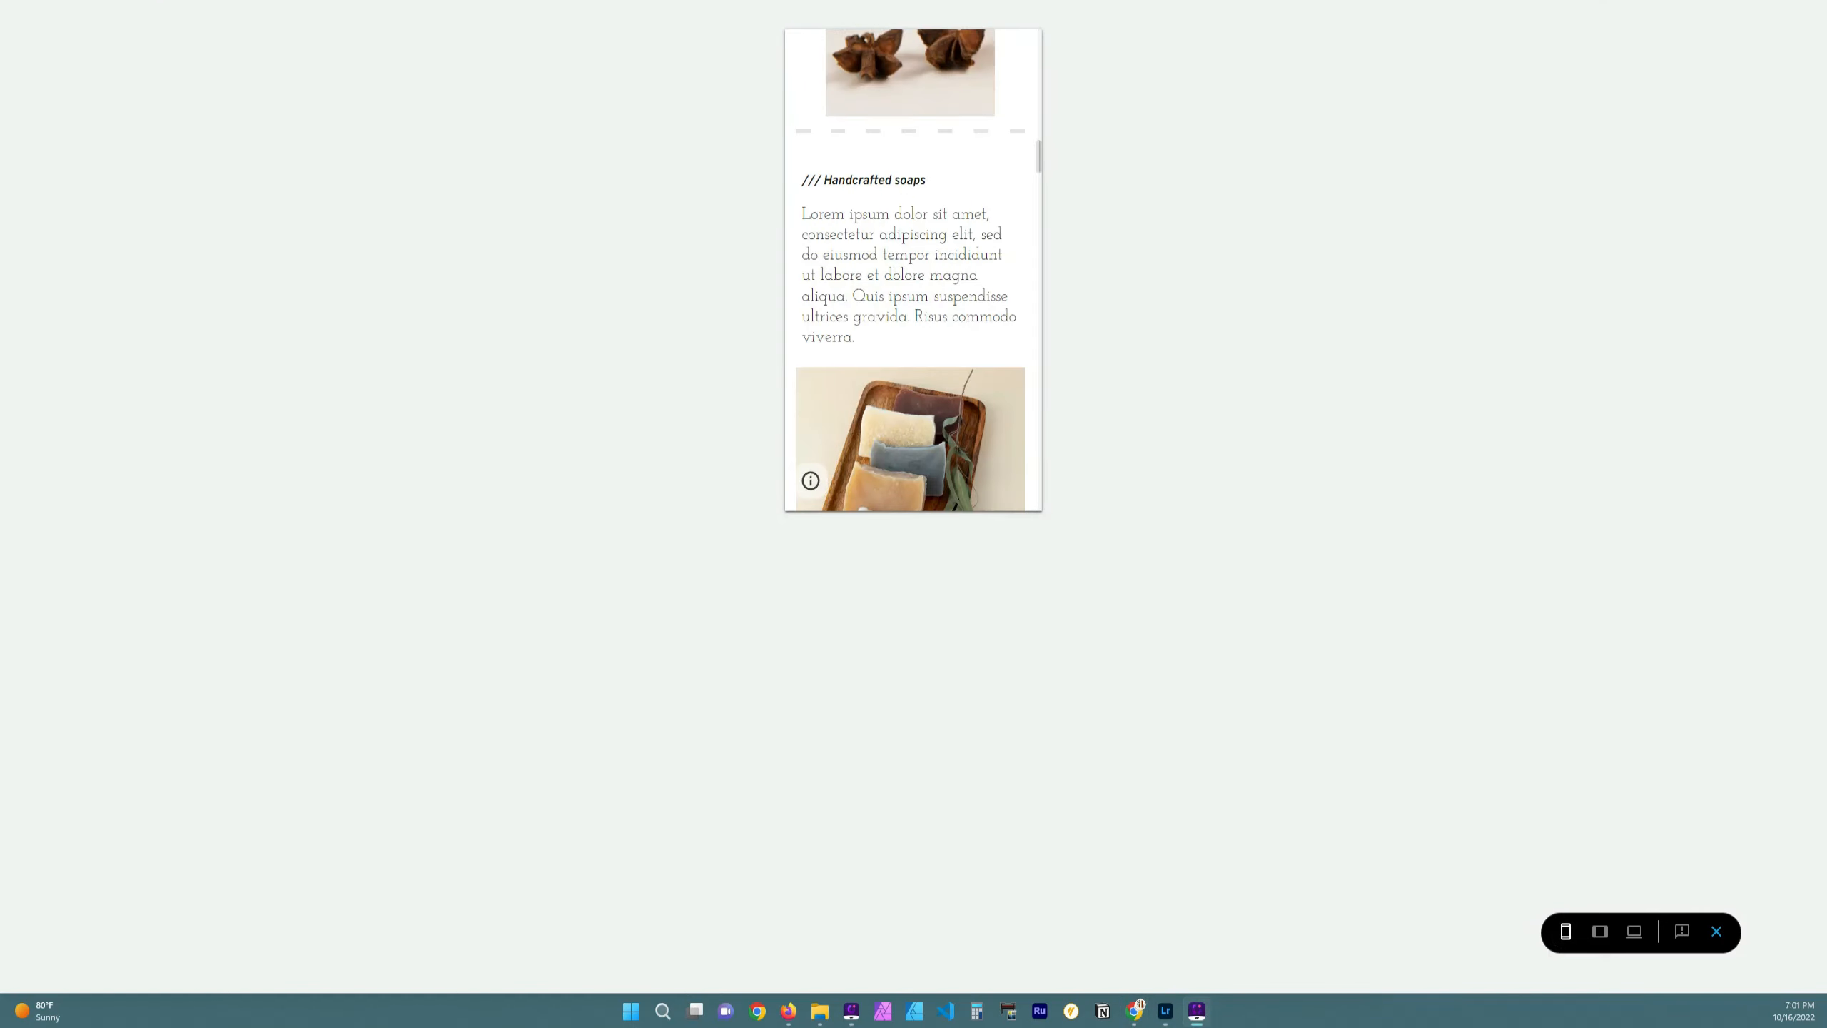
scroll(839, 238, down, 3)
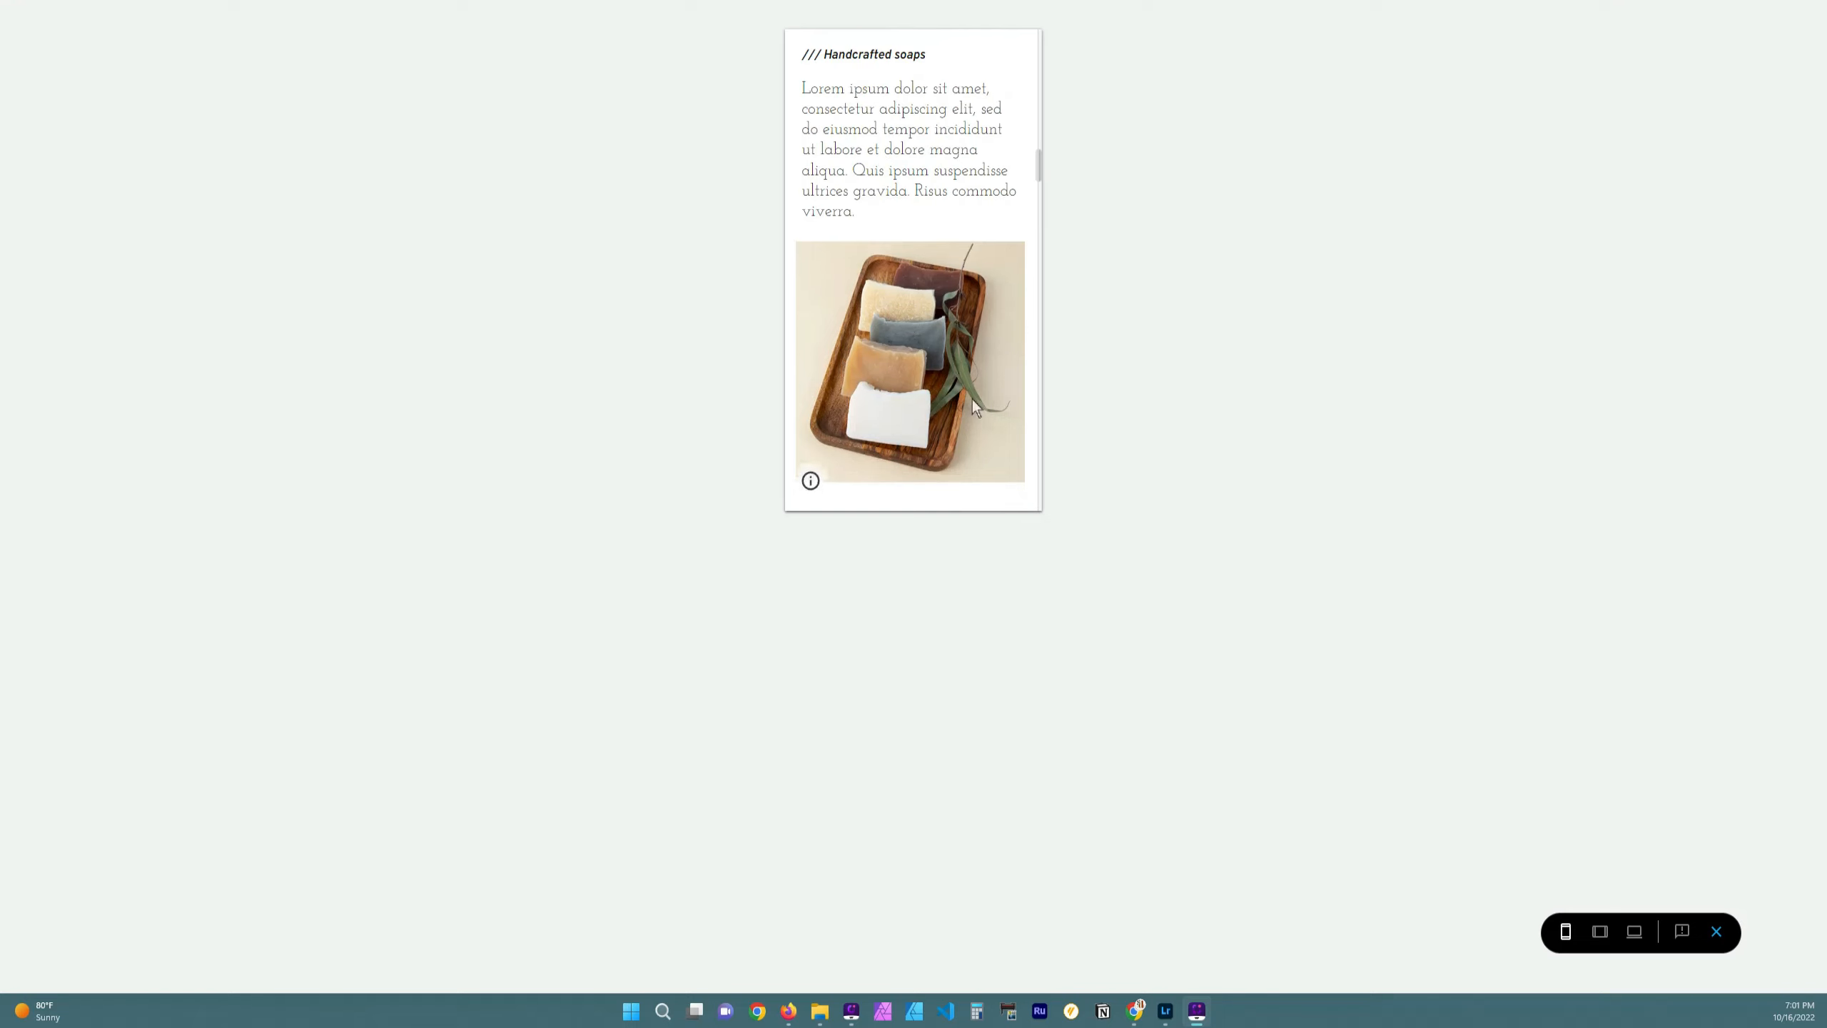
scroll(916, 366, down, 9)
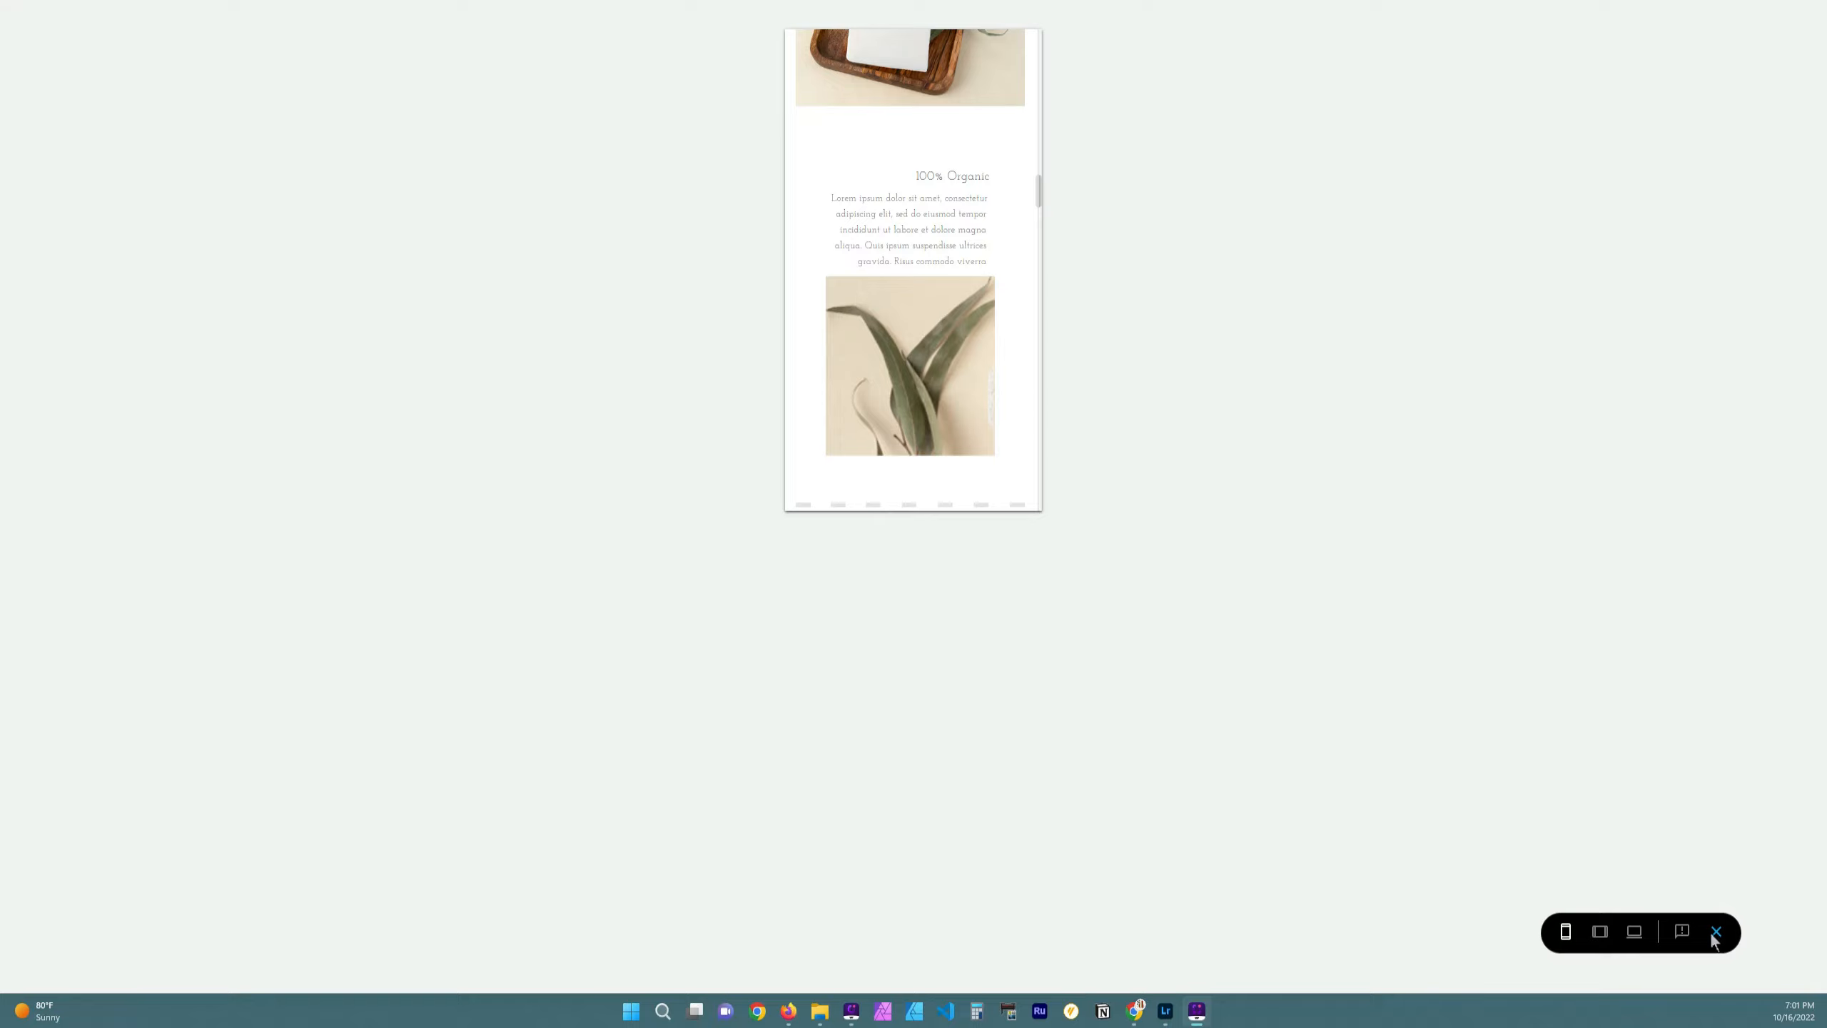
scroll(942, 415, up, 3)
scroll(945, 416, down, 2)
scroll(945, 416, down, 2)
Review the Handcrafted soaps section and the boutique product section in the desktop preview
click(1634, 931)
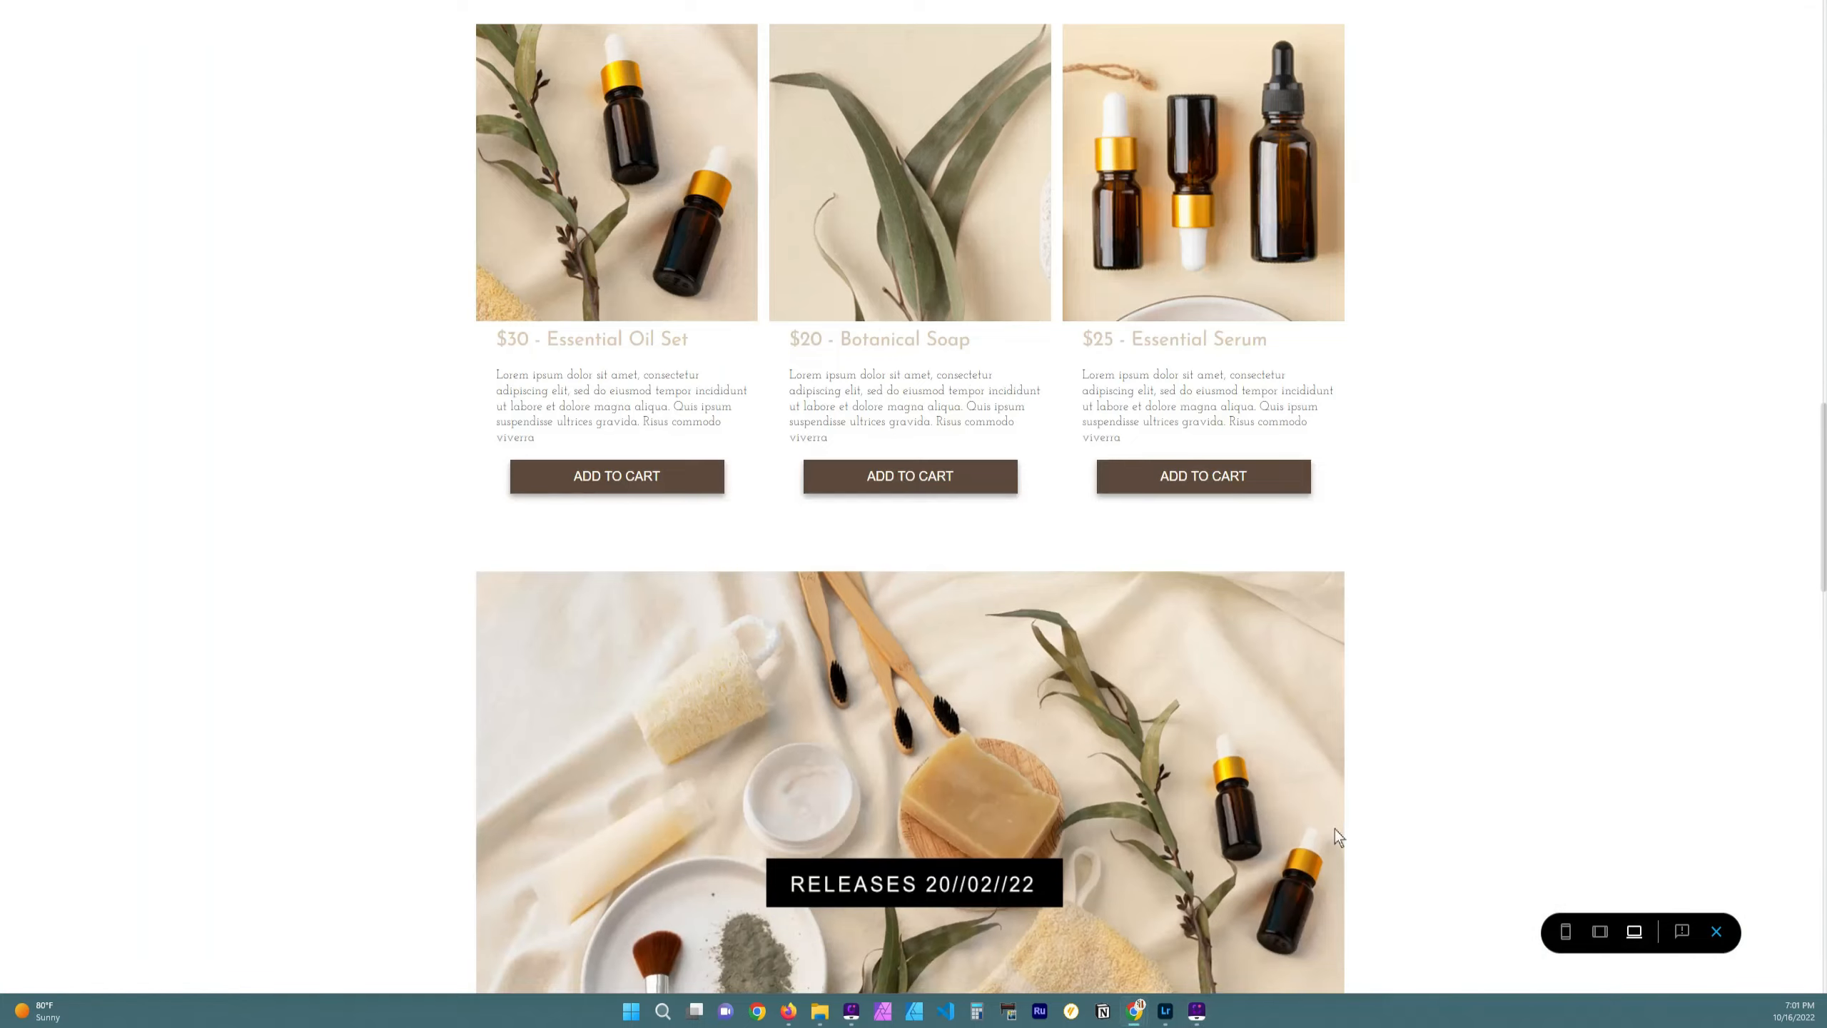
scroll(1315, 798, down, 3)
scroll(1223, 684, up, 10)
scroll(1108, 315, up, 5)
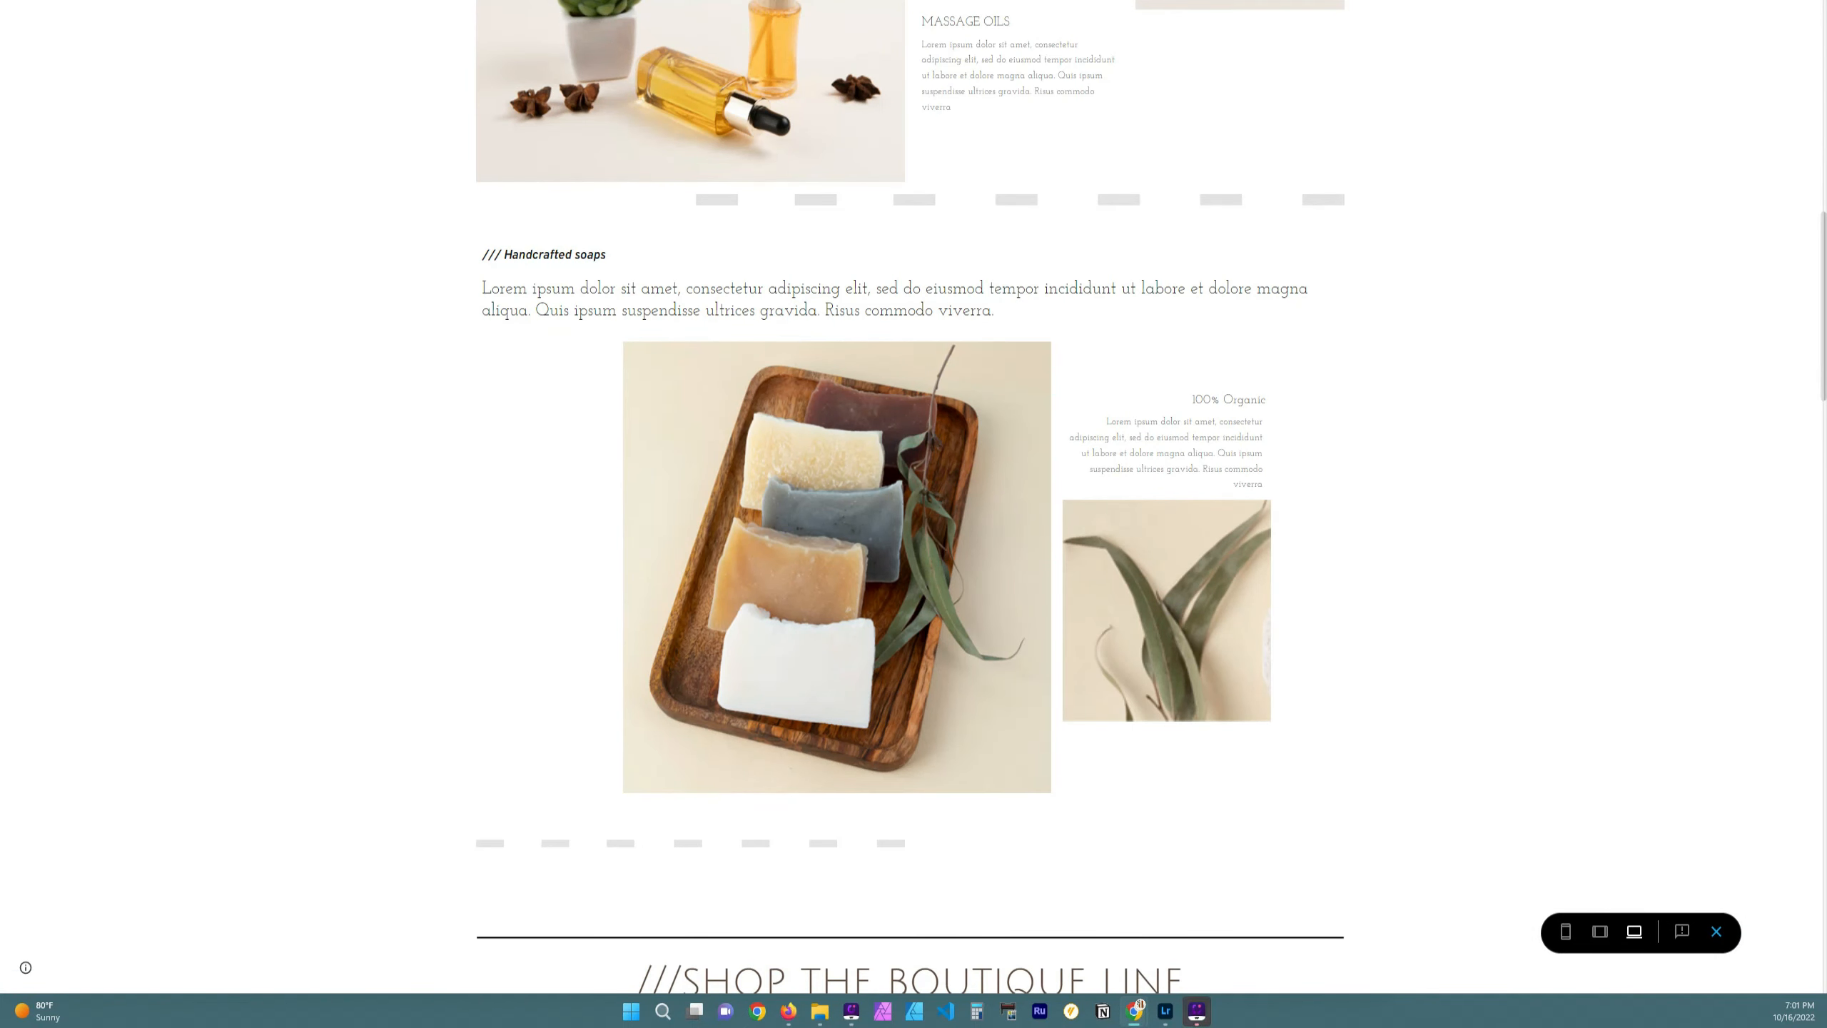
scroll(909, 496, down, 10)
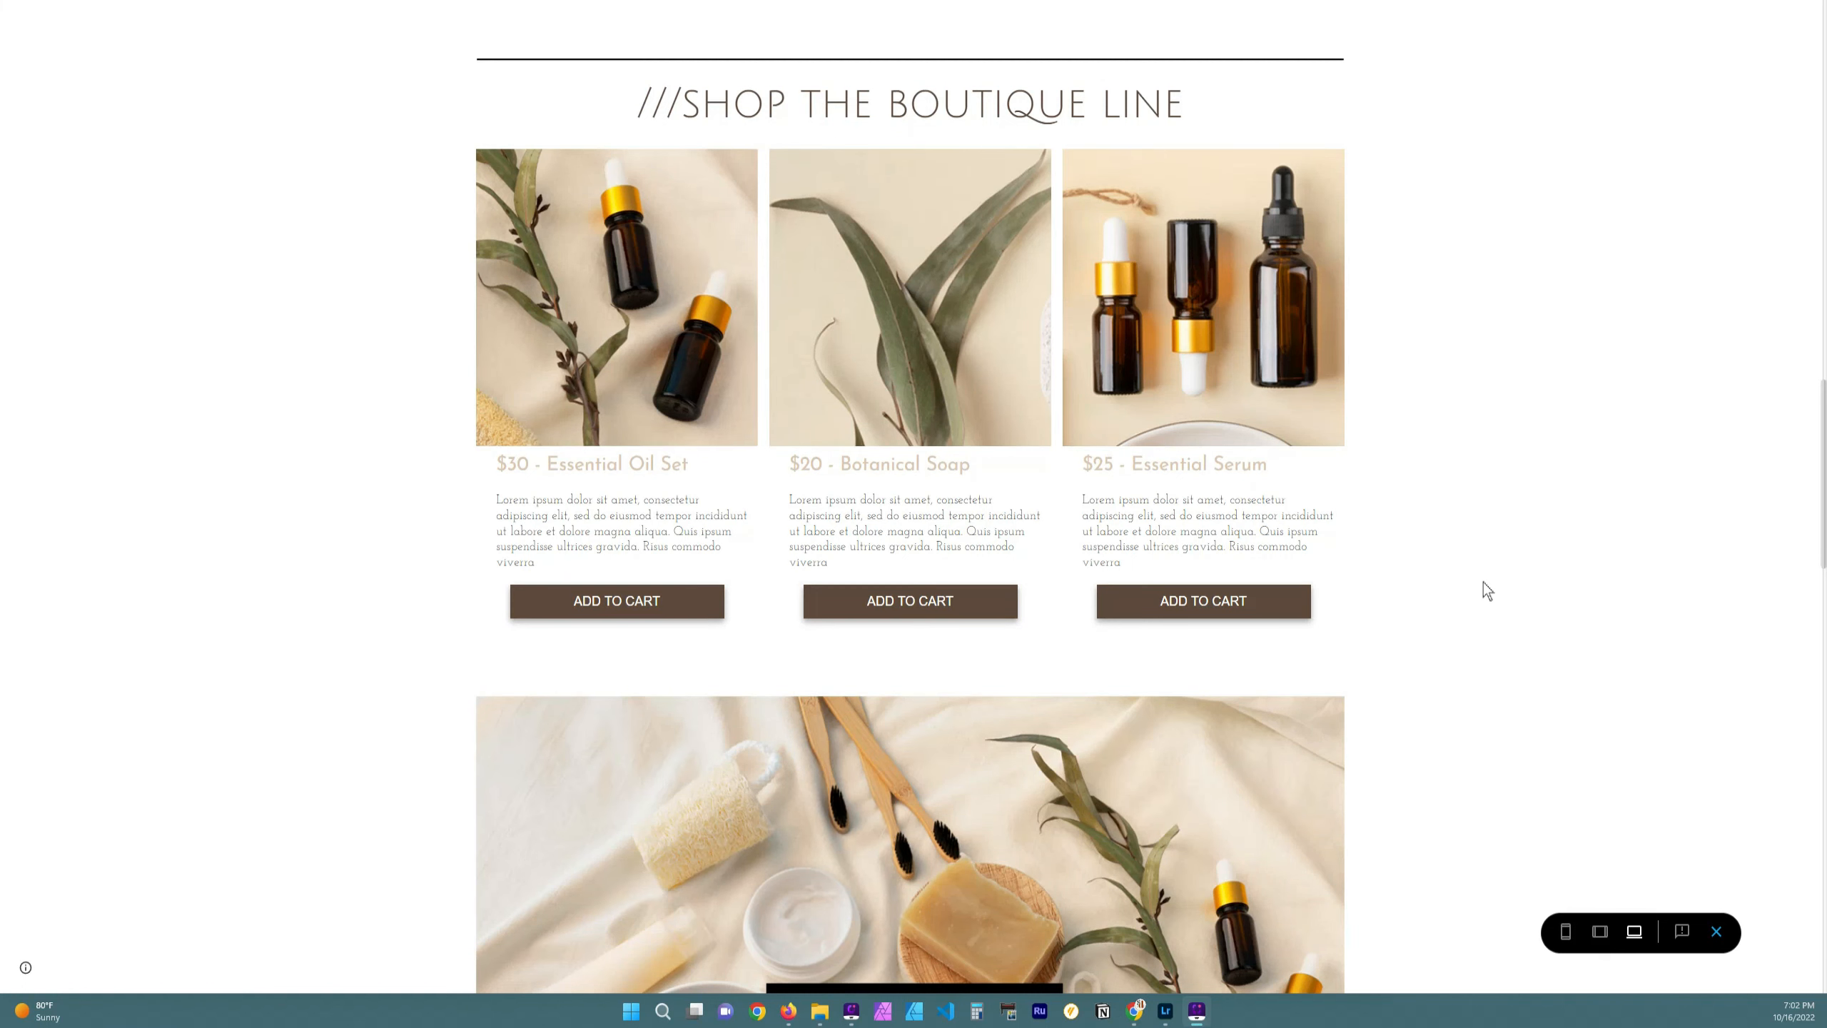
Recheck the boutique product section in the desktop preview and return to the editor
scroll(1428, 568, up, 3)
scroll(1414, 583, down, 3)
click(1716, 932)
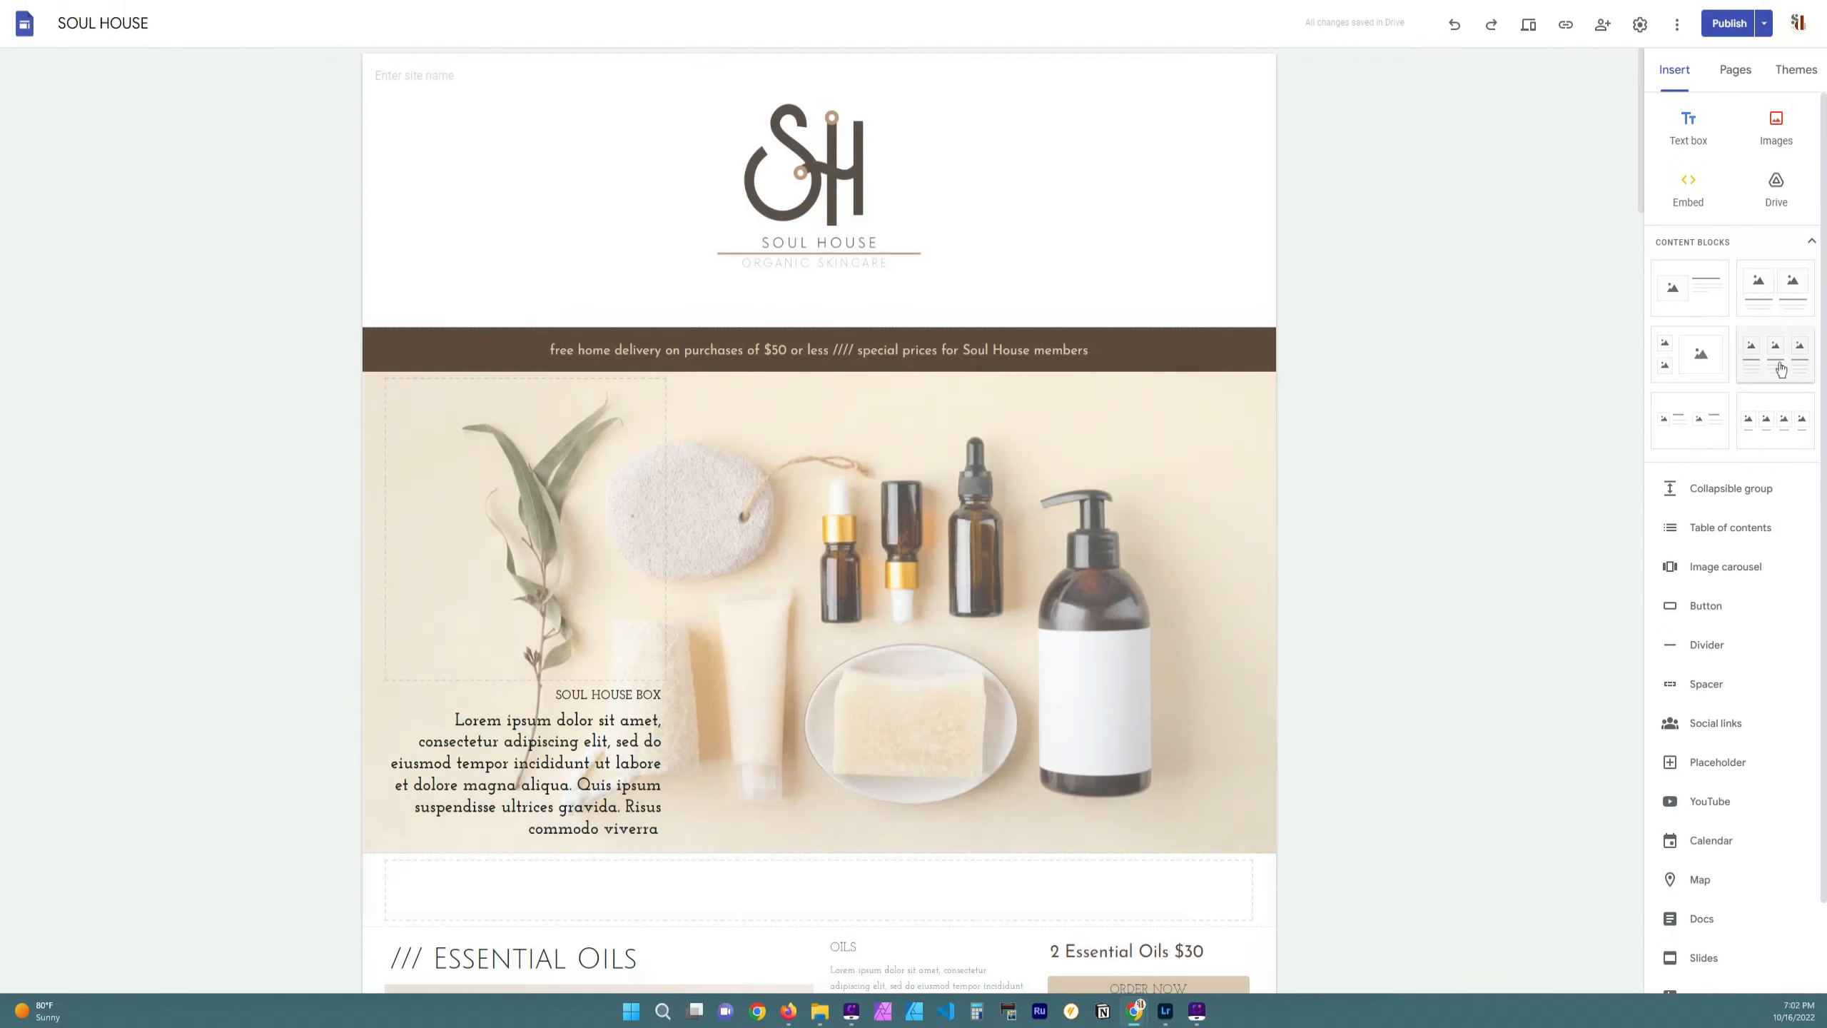
Try a three-column image-and-text content block beneath the boutique products and delete it from the page
scroll(1094, 650, down, 20)
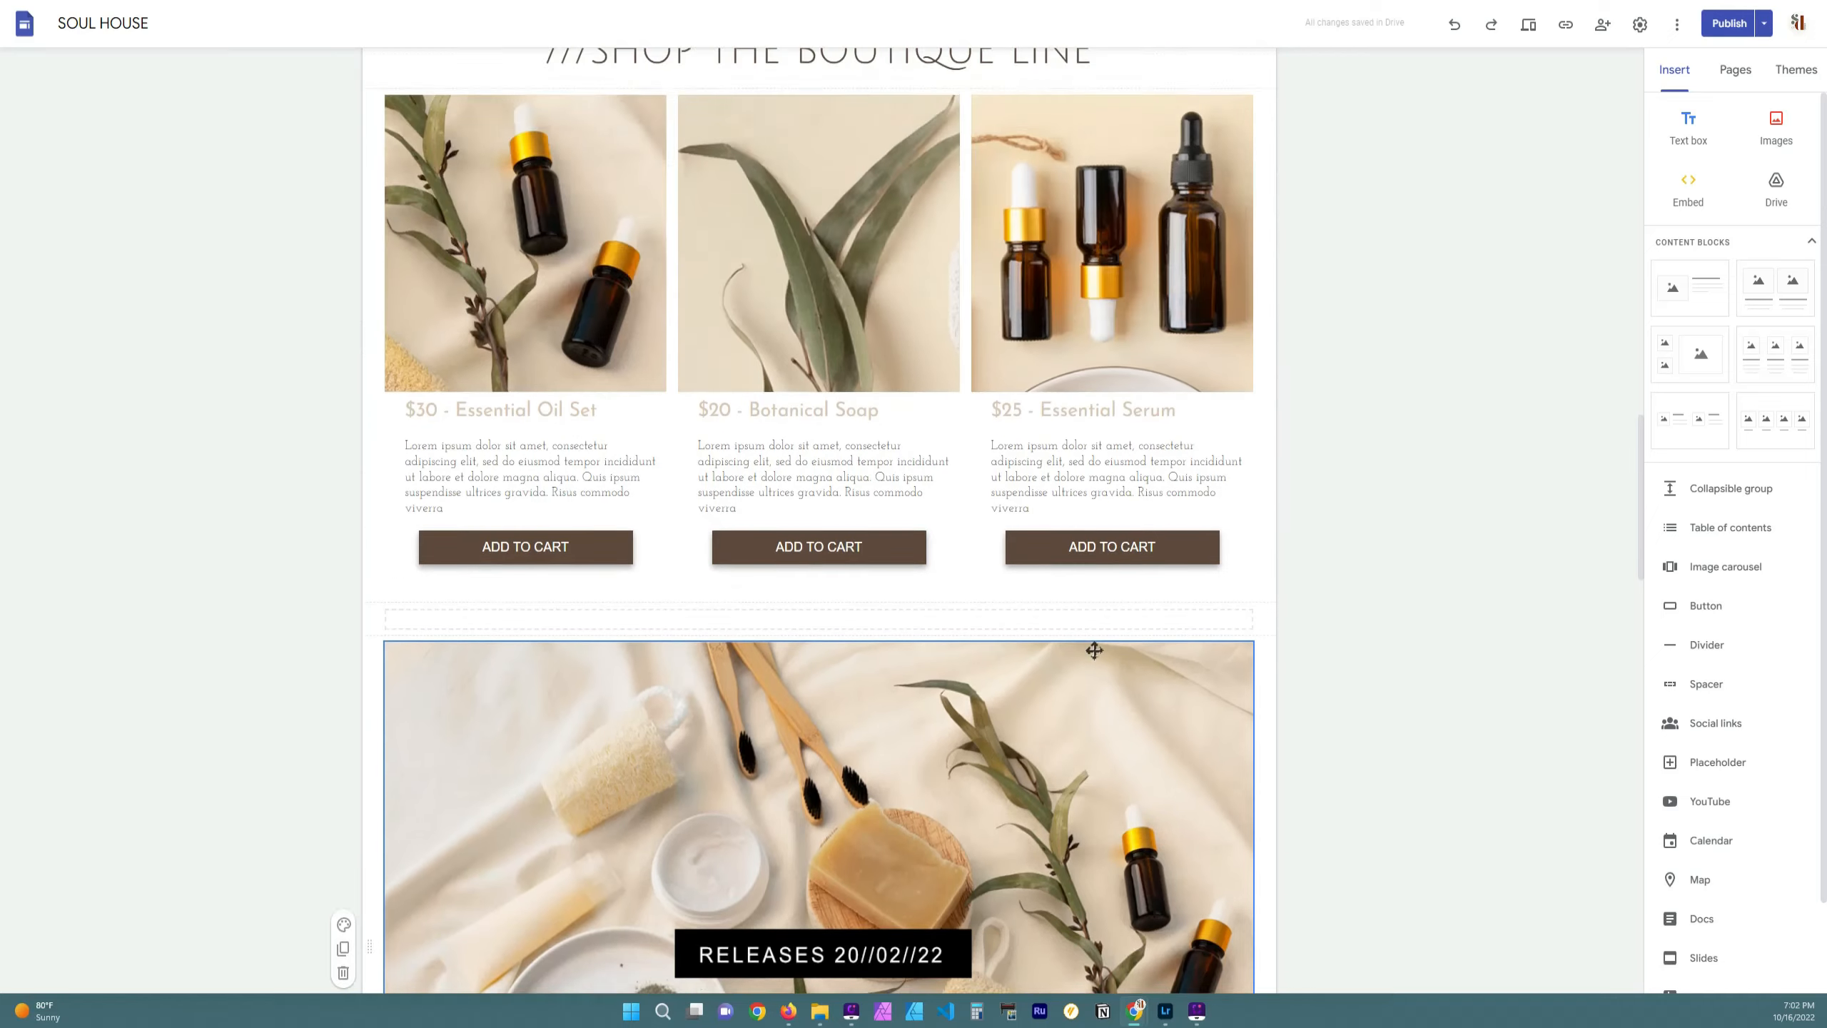
scroll(1094, 650, up, 1)
drag(1770, 357, 802, 701)
scroll(1105, 493, down, 4)
scroll(612, 479, up, 4)
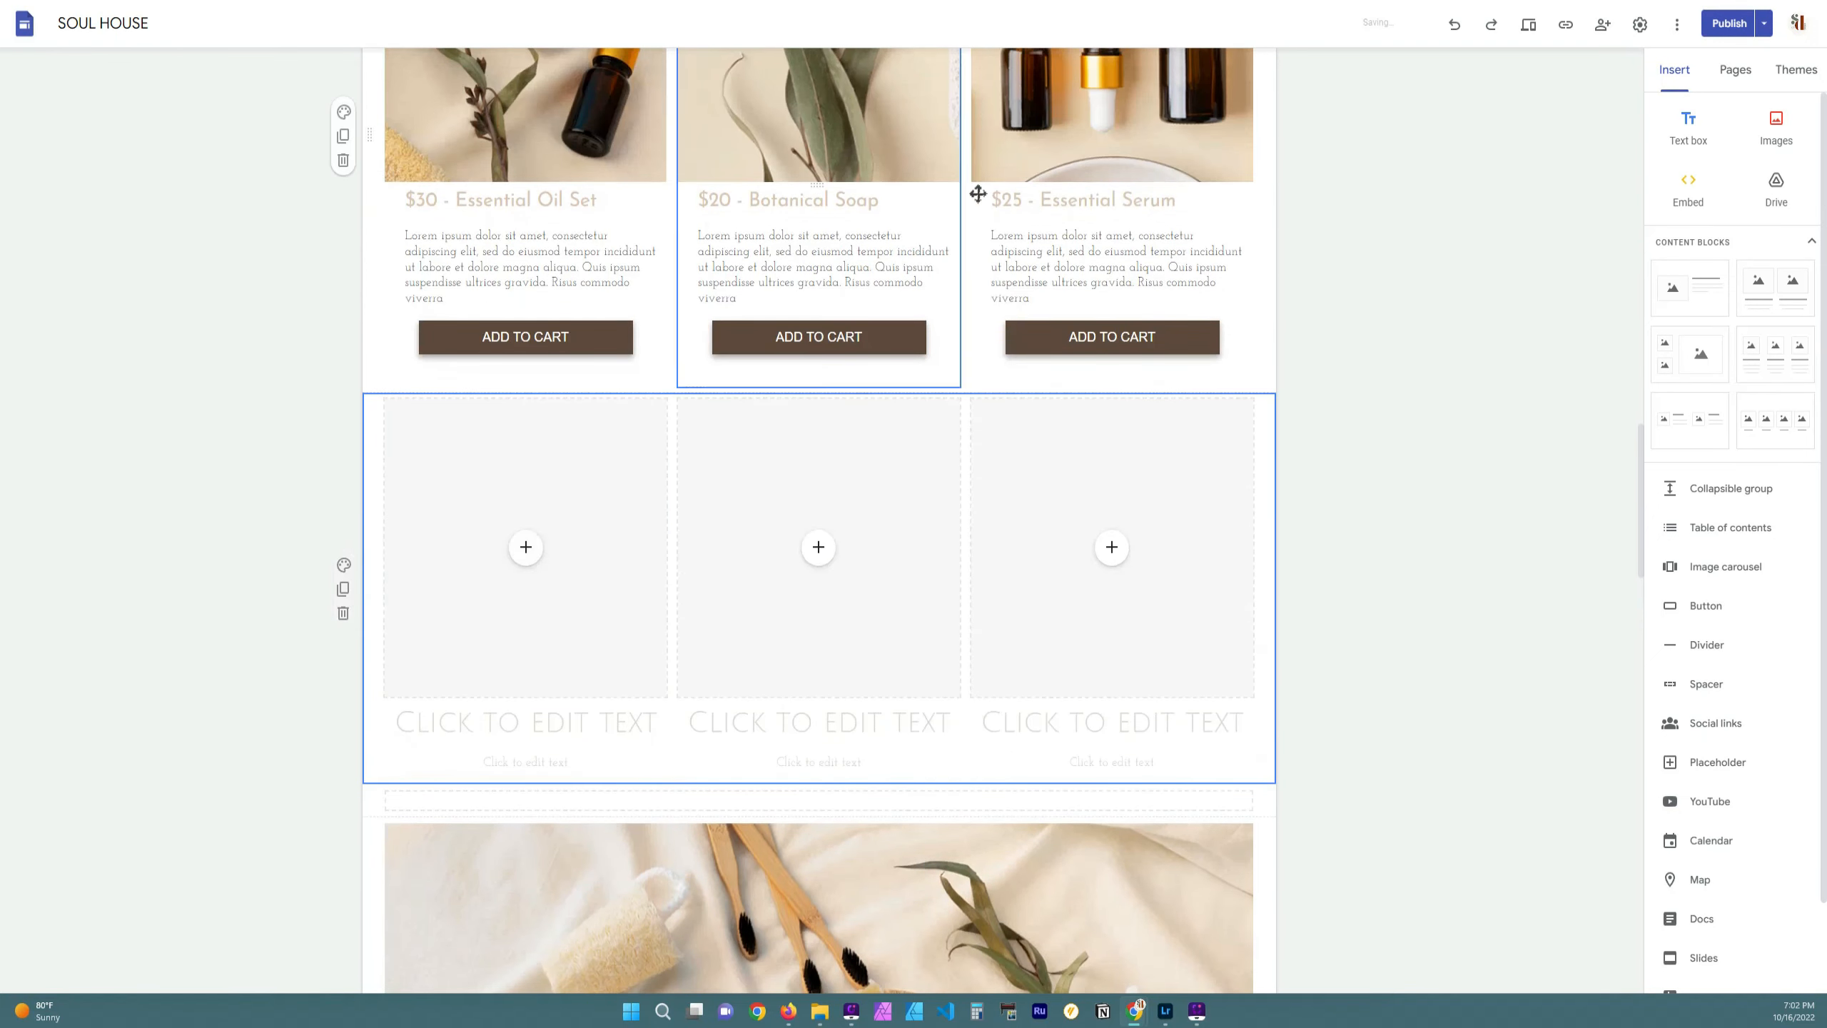
click(343, 613)
Inspect the Essential Serum's Add to Cart embed in the editor and reopen the site preview at the boutique section
click(1088, 511)
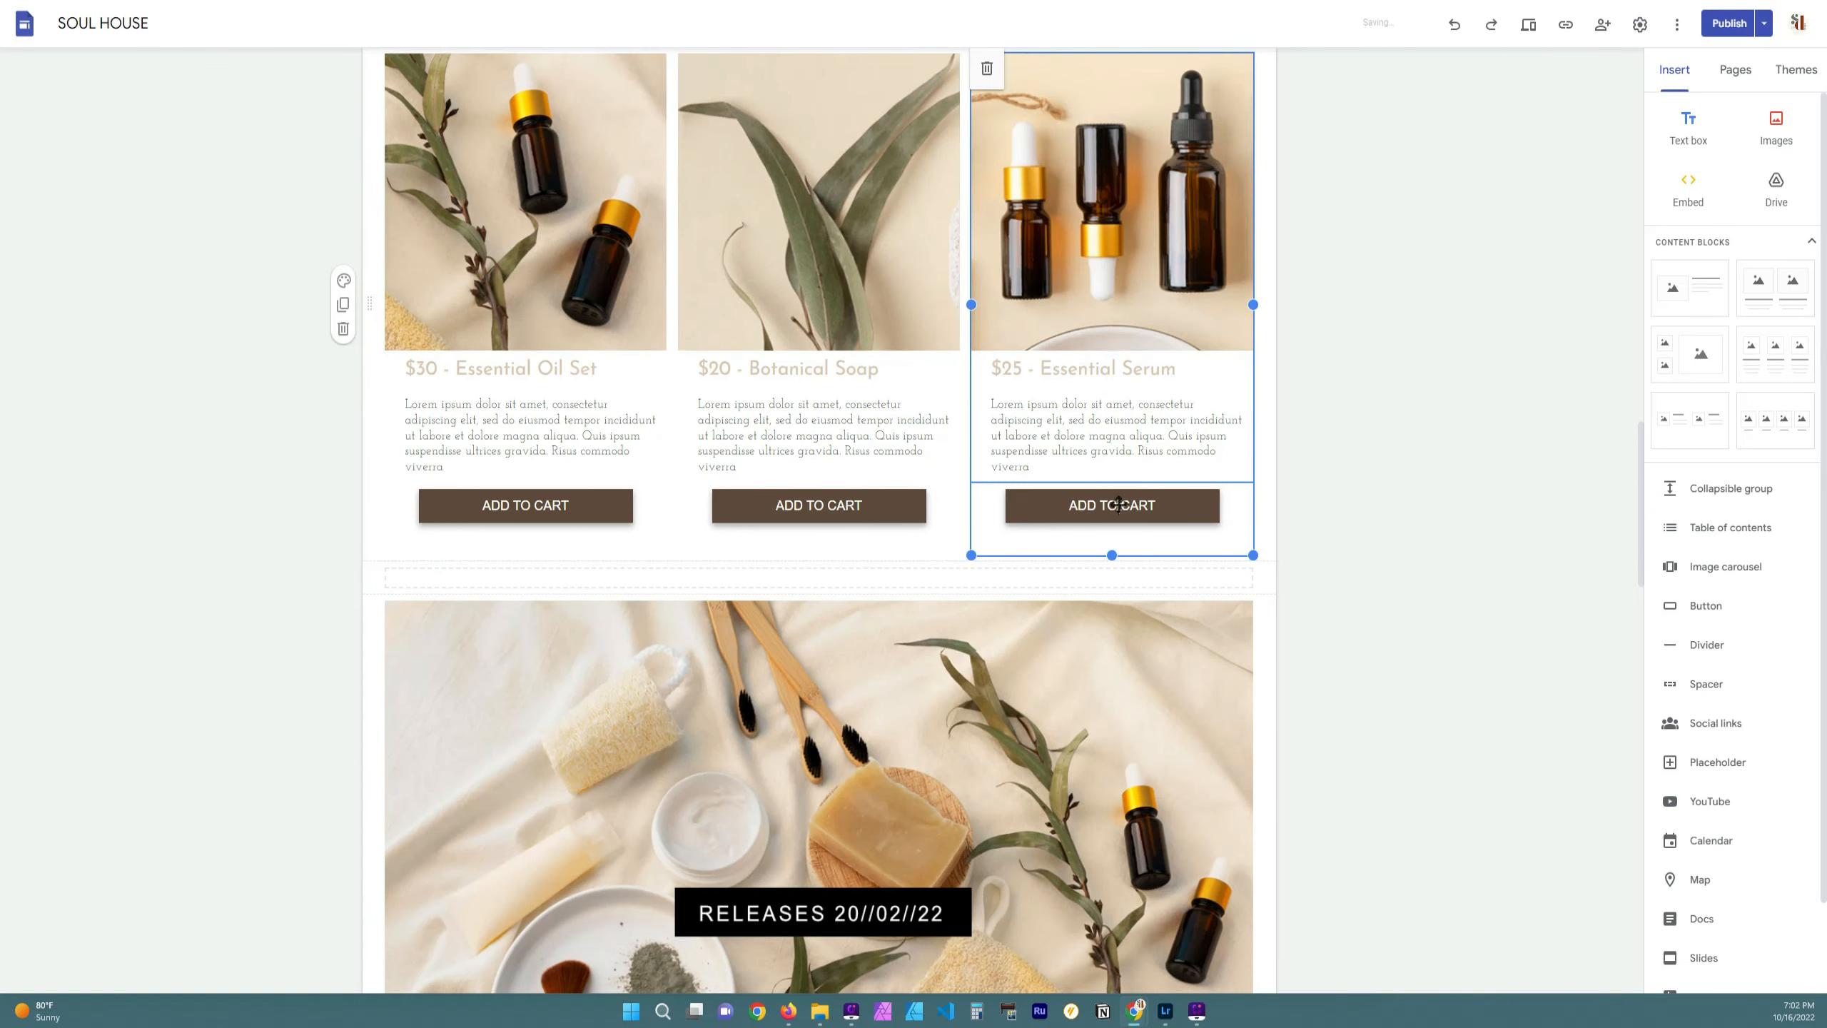
click(1534, 26)
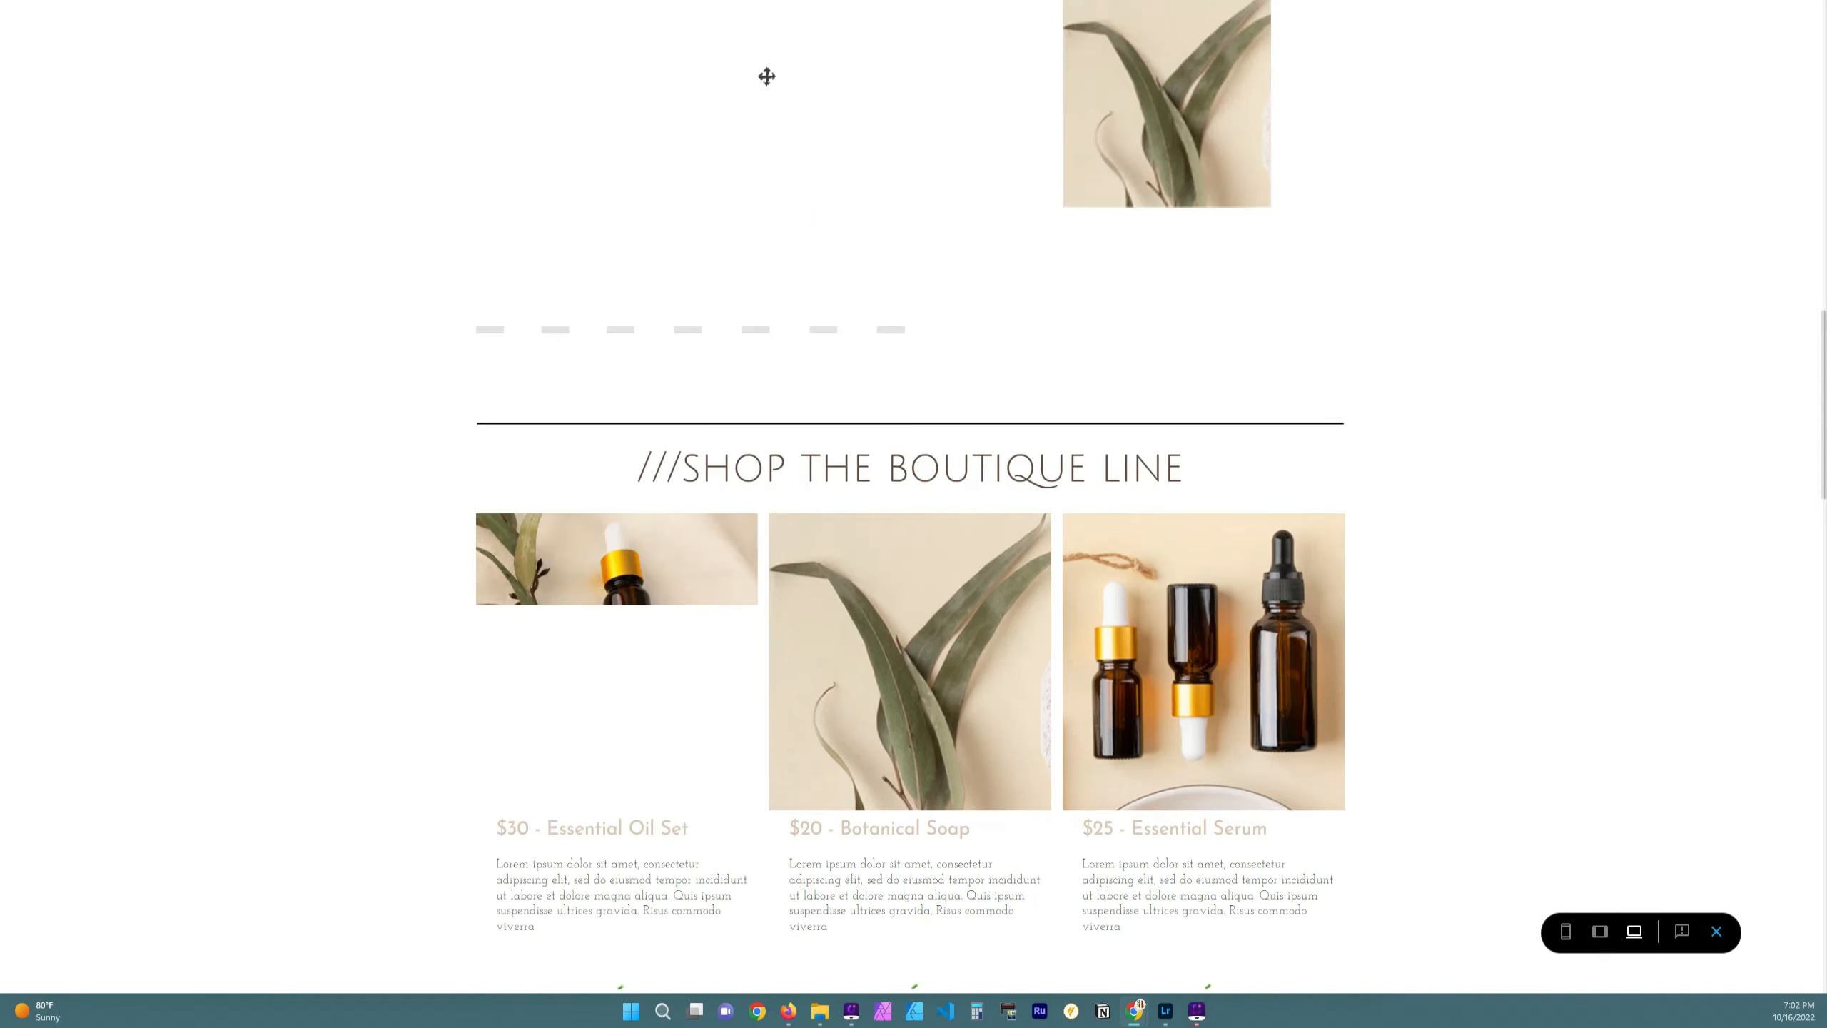
scroll(583, 519, down, 3)
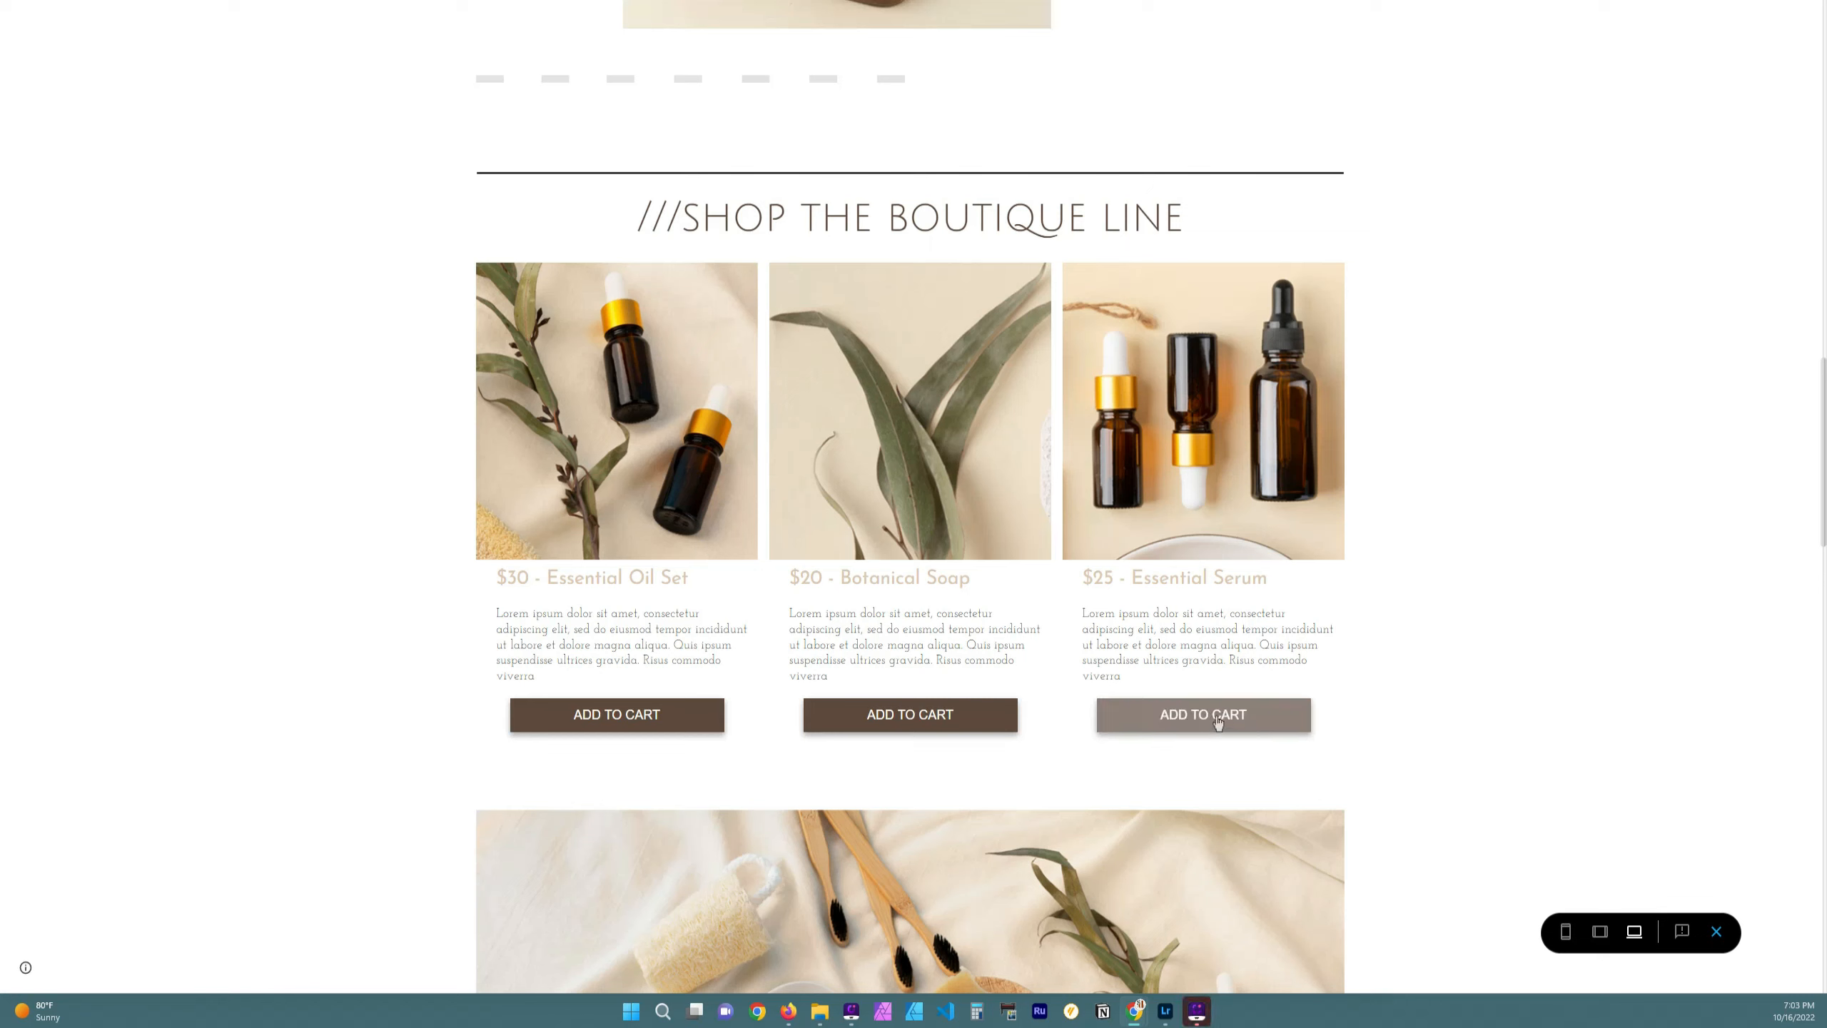
Test all three boutique products' Add to Cart buttons, removing the sample item from the PayPal cart after the first test and returning to the site
click(1216, 719)
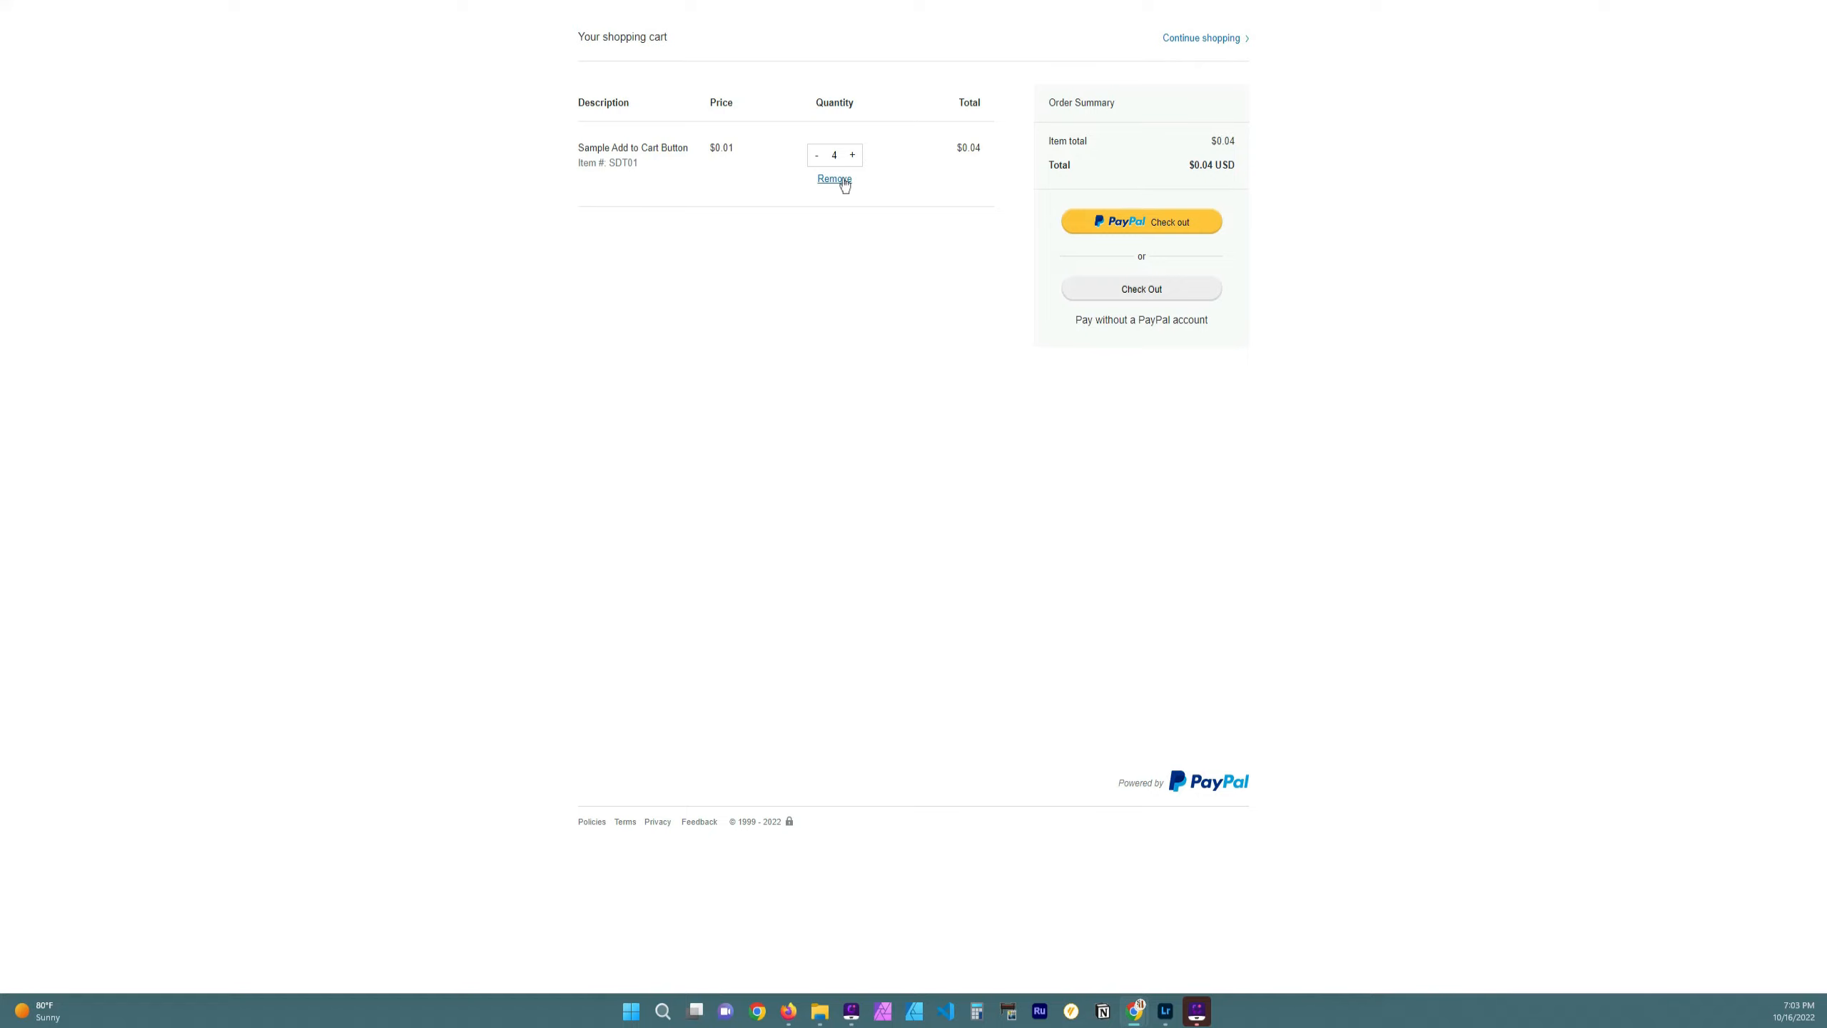
click(834, 179)
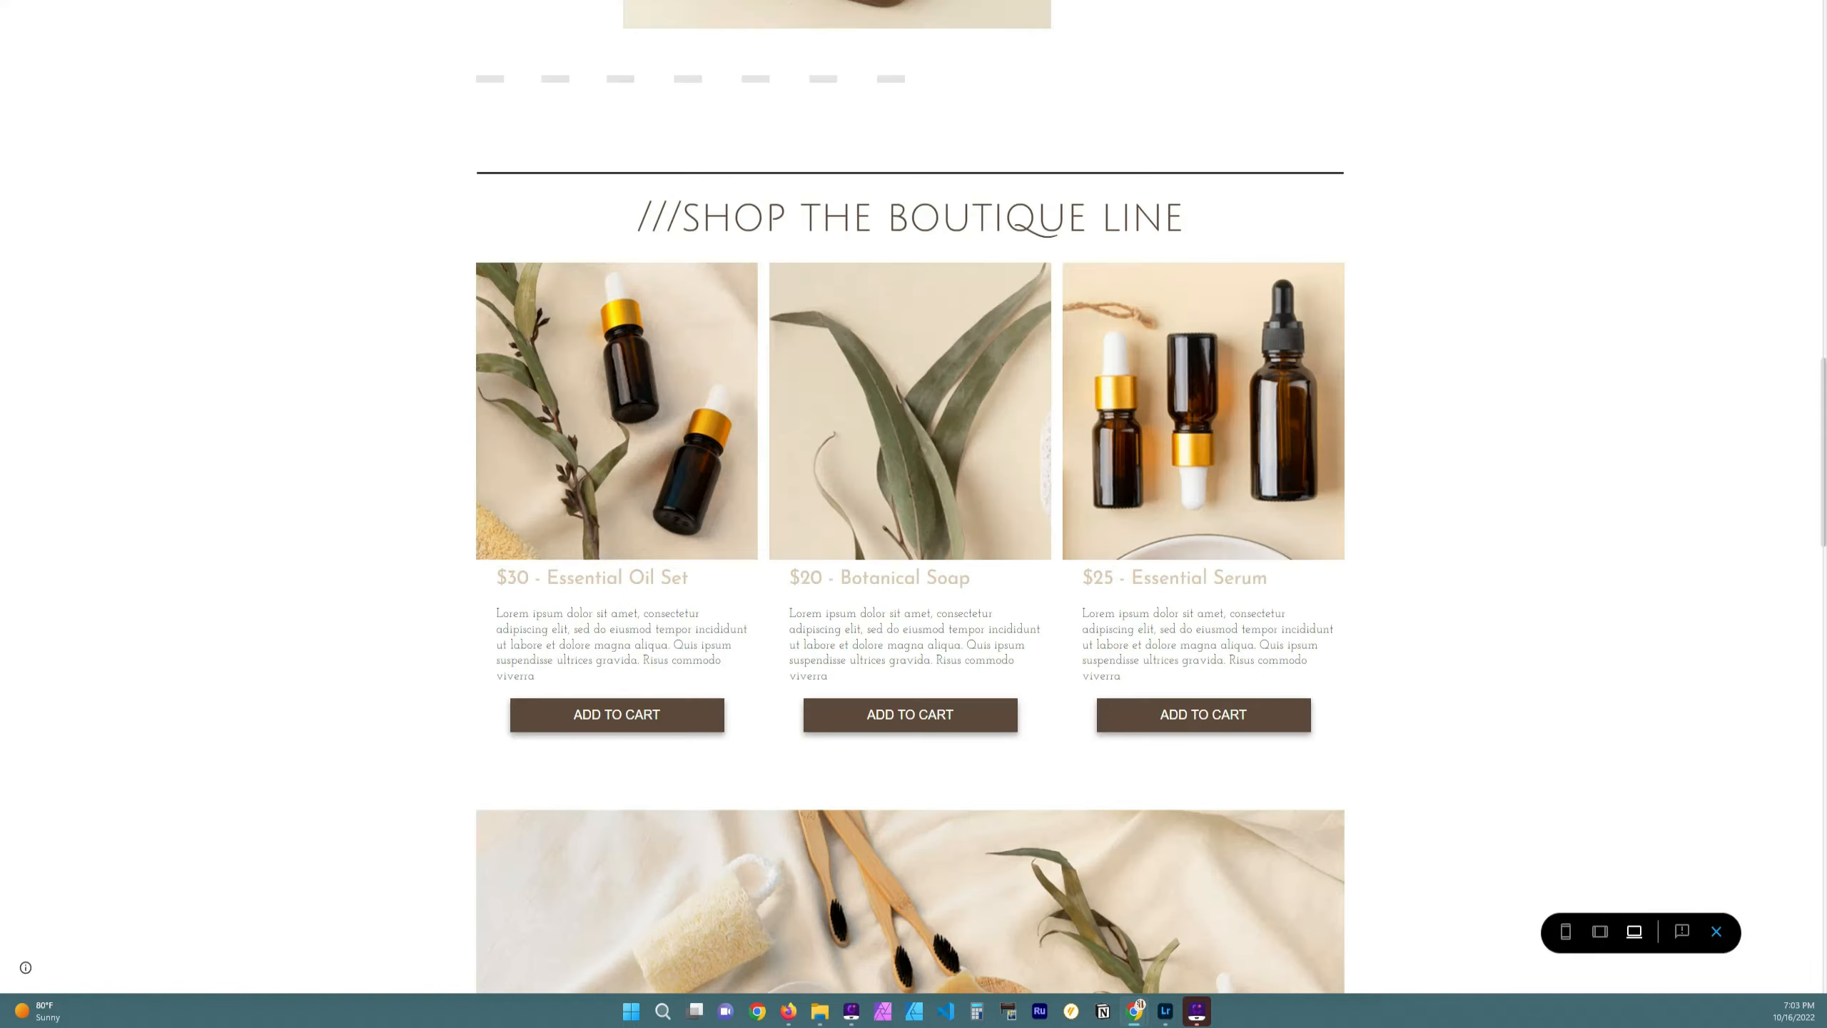
click(902, 719)
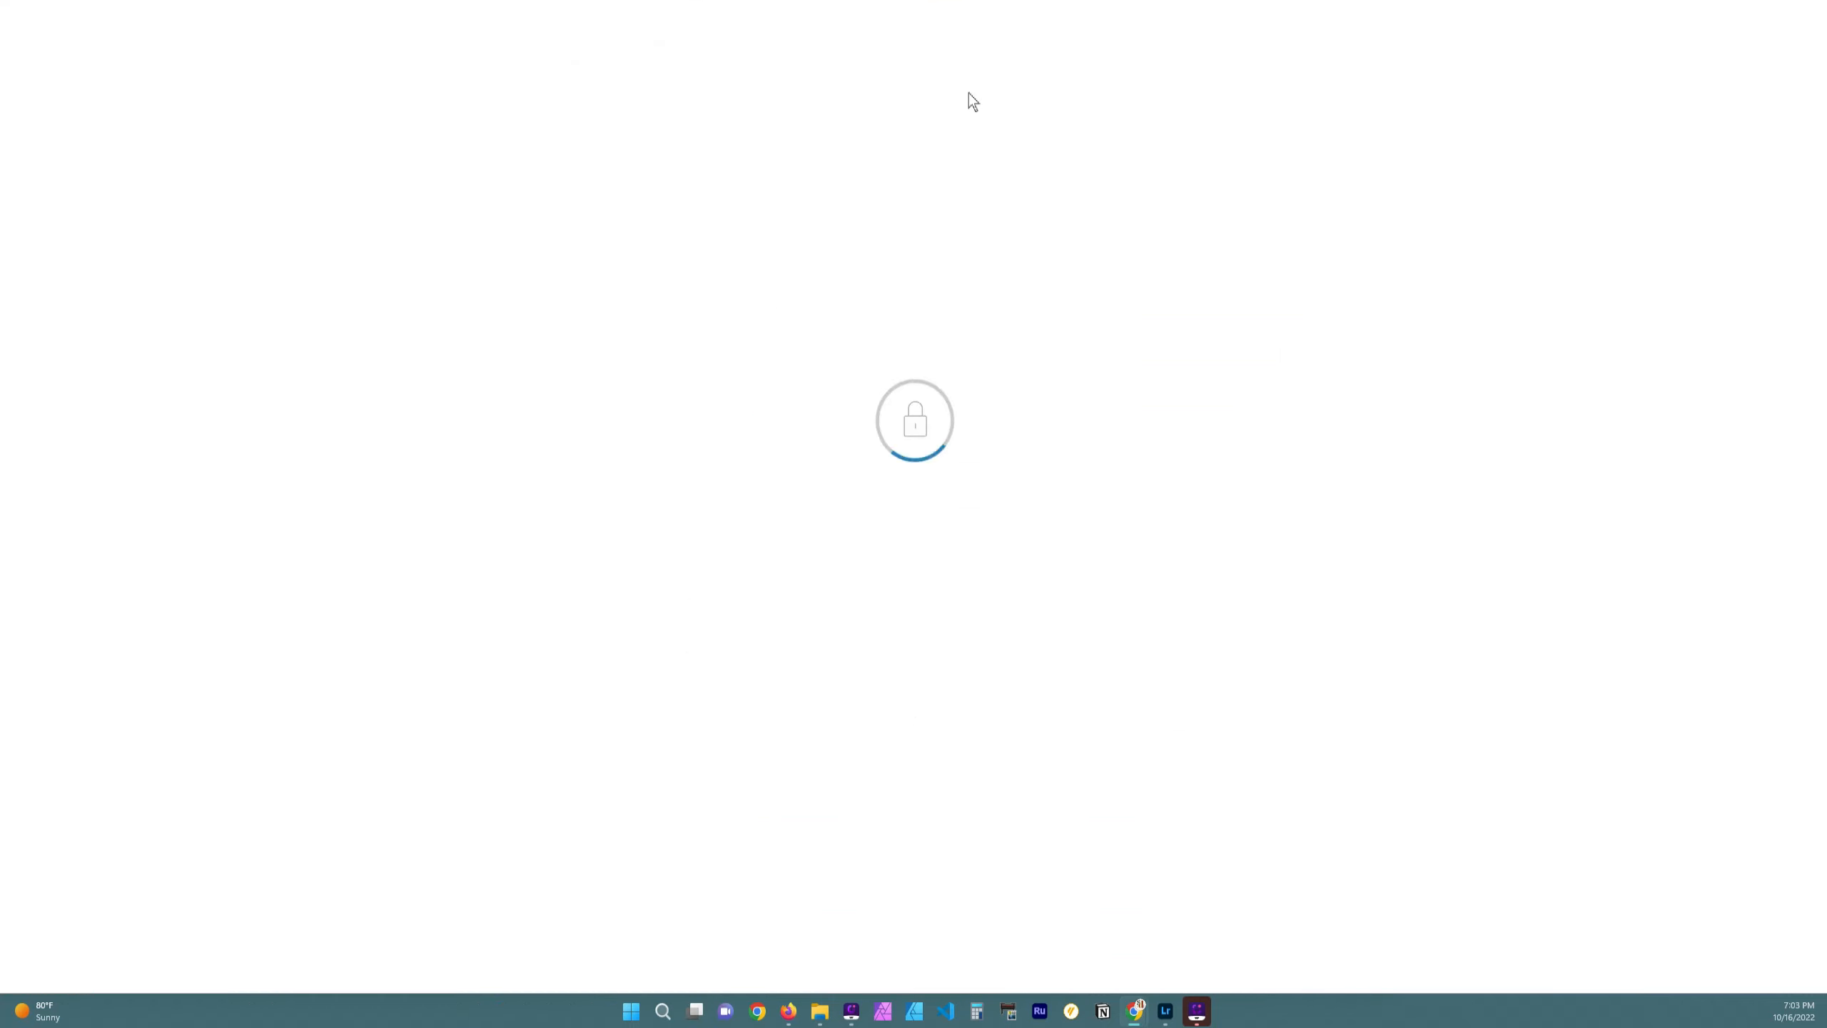
click(1201, 38)
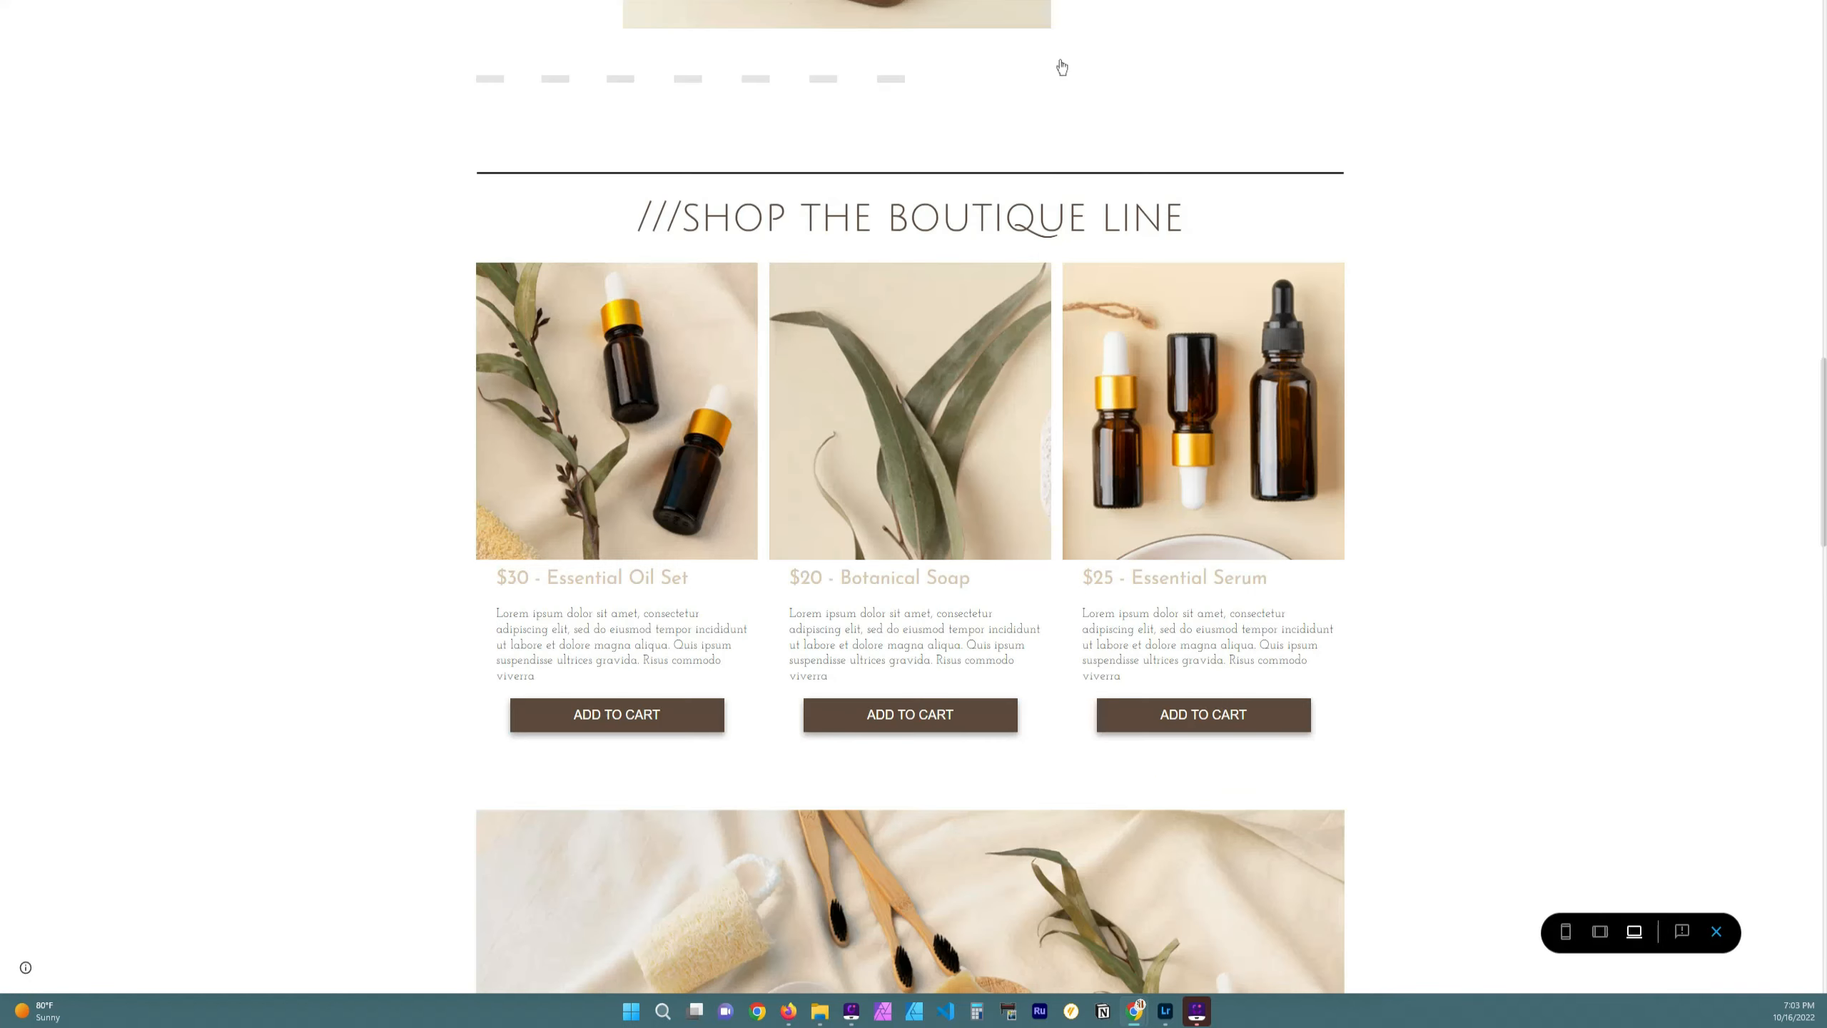
scroll(1617, 828, down, 2)
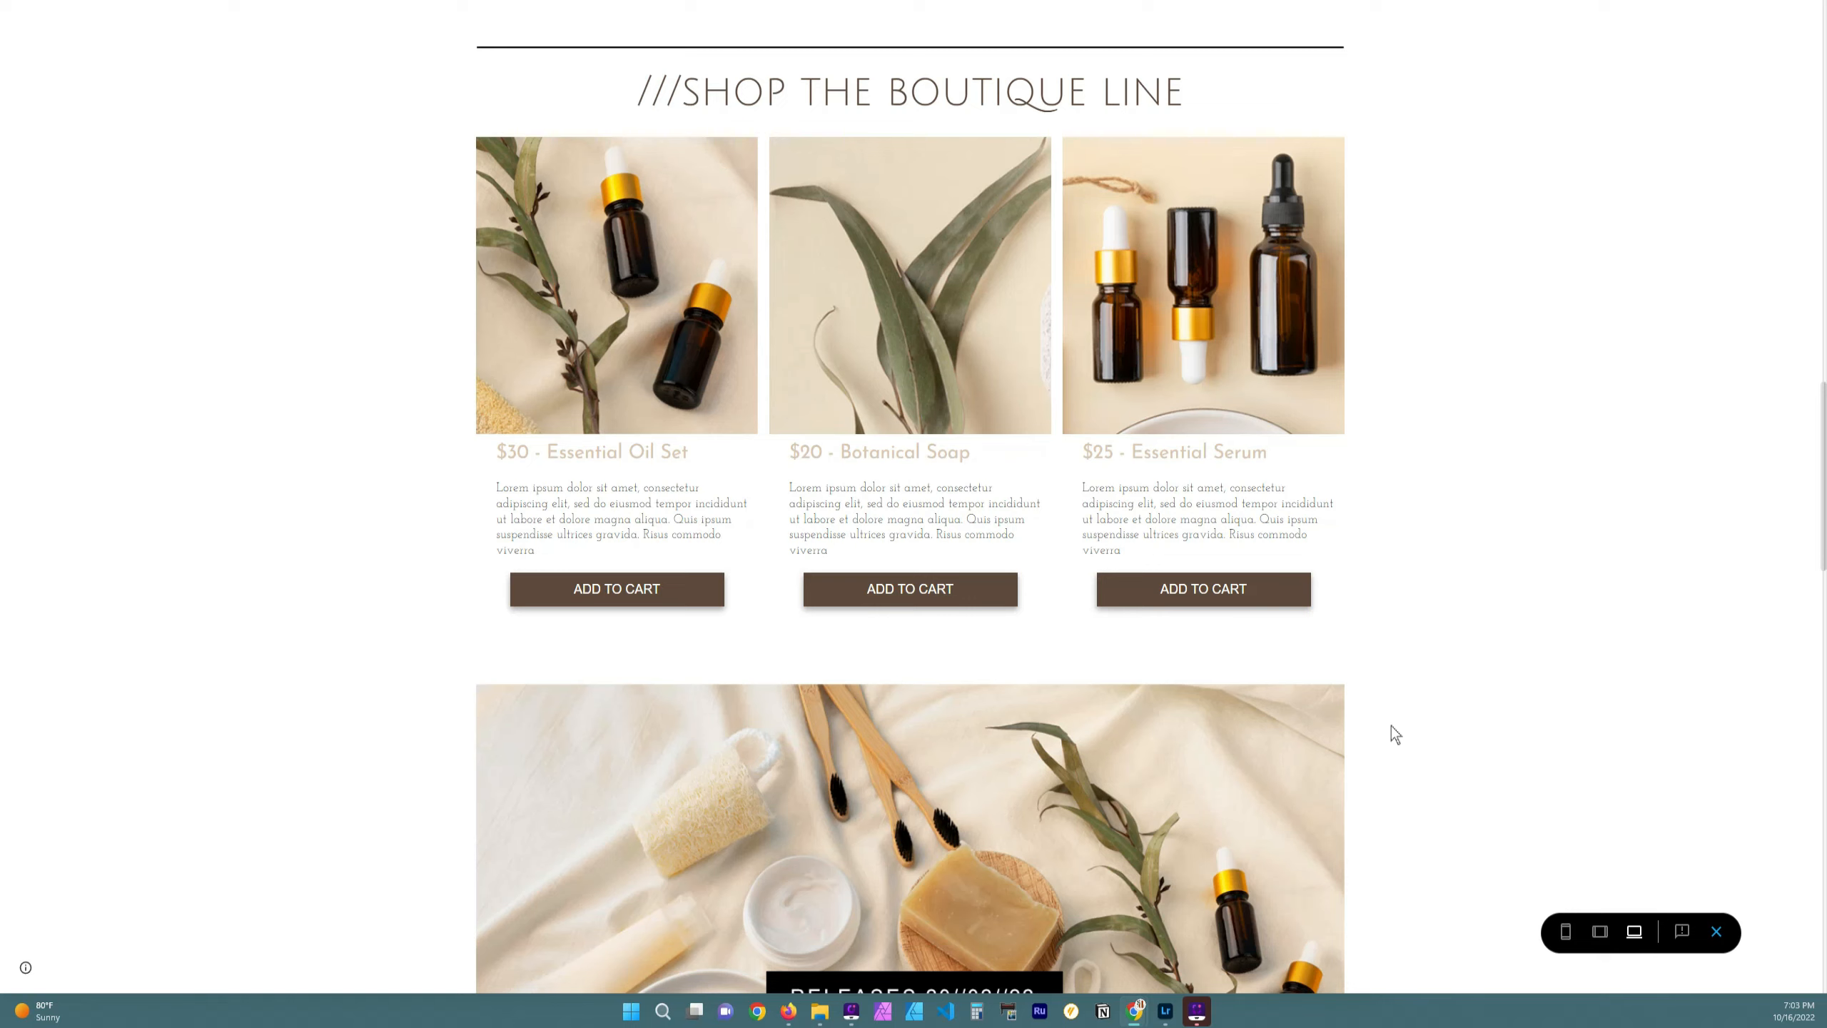
click(643, 601)
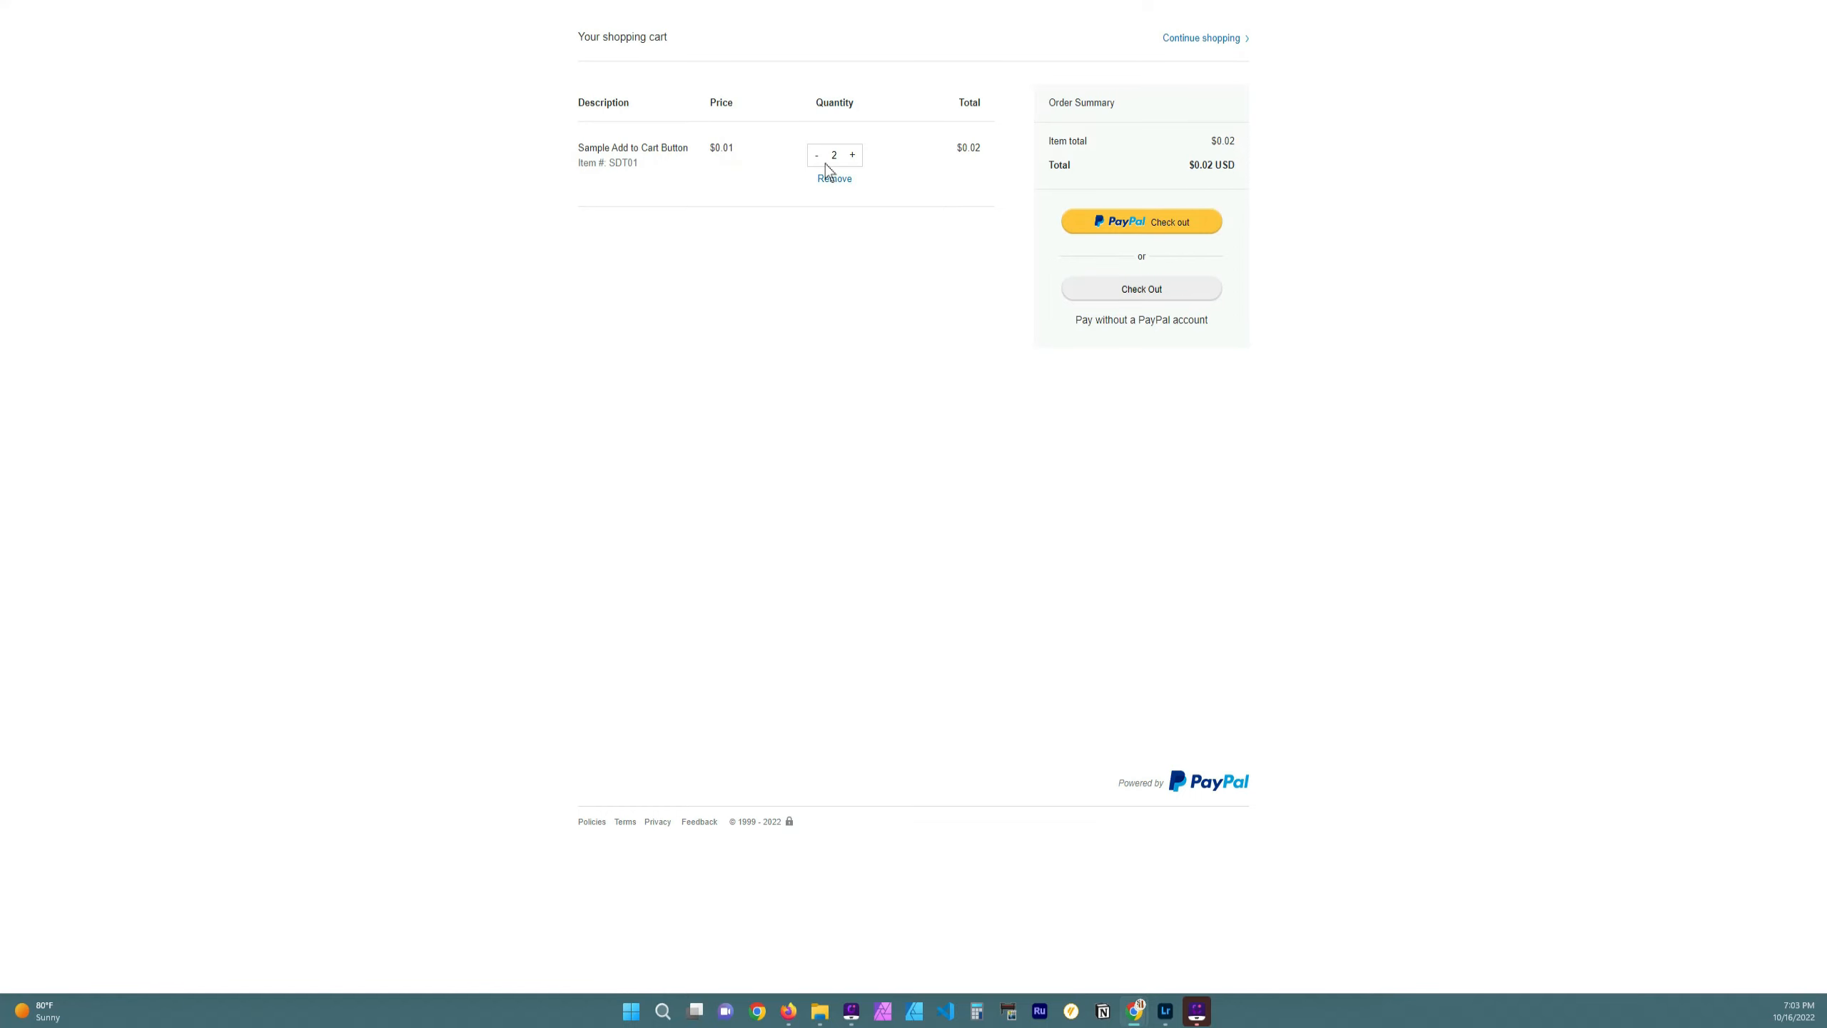
click(1216, 38)
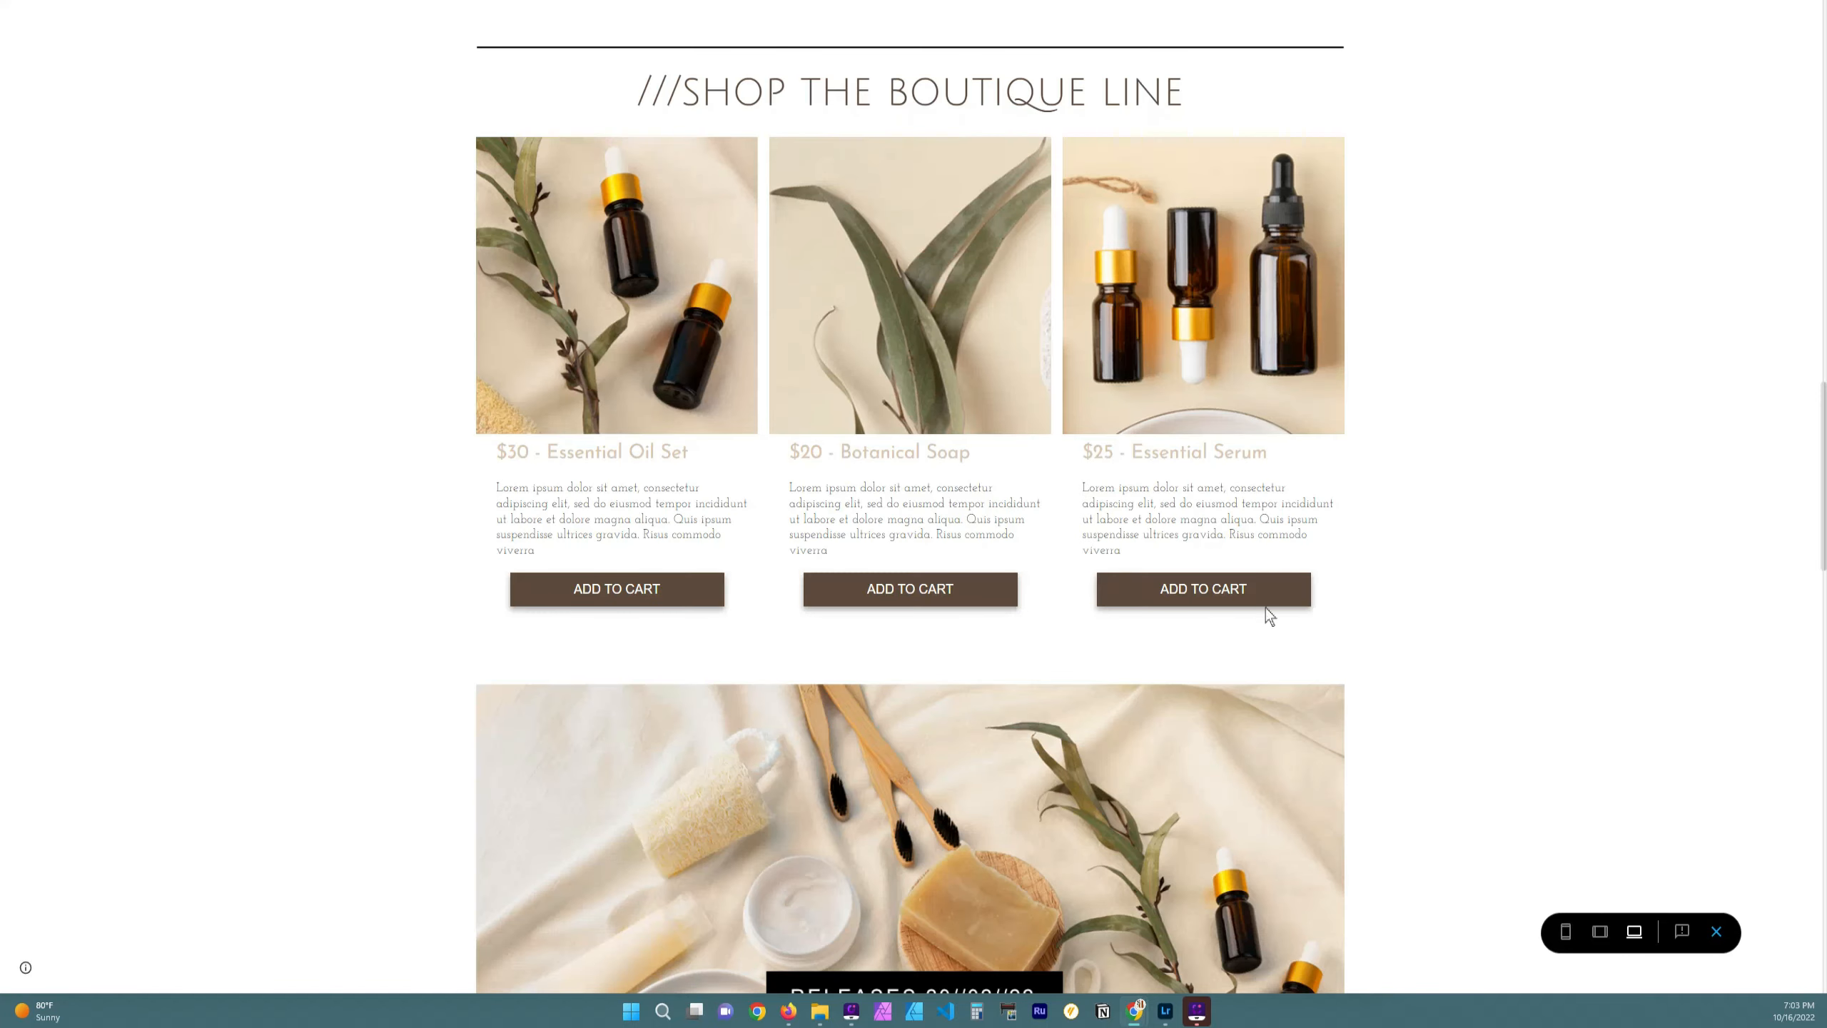
Examine the Essential Oil Set product and its Add to Cart button in the phone preview
click(1565, 931)
scroll(918, 365, down, 5)
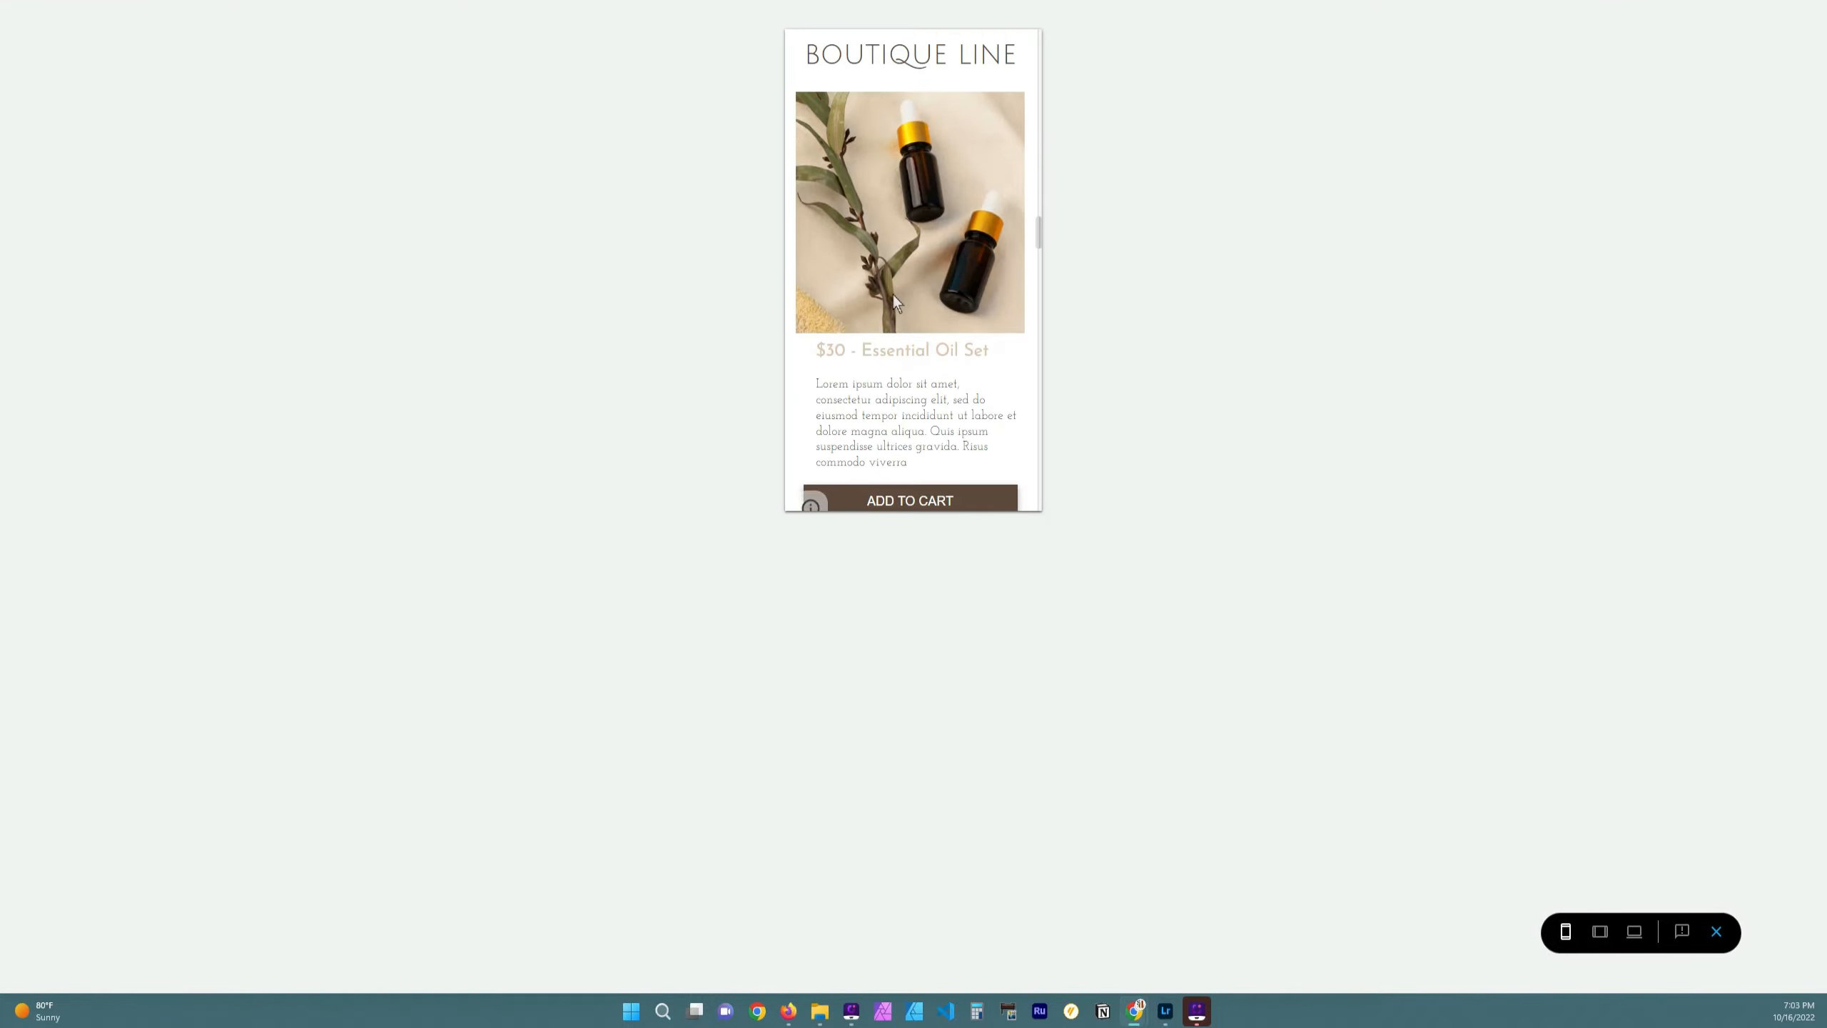
scroll(924, 304, down, 2)
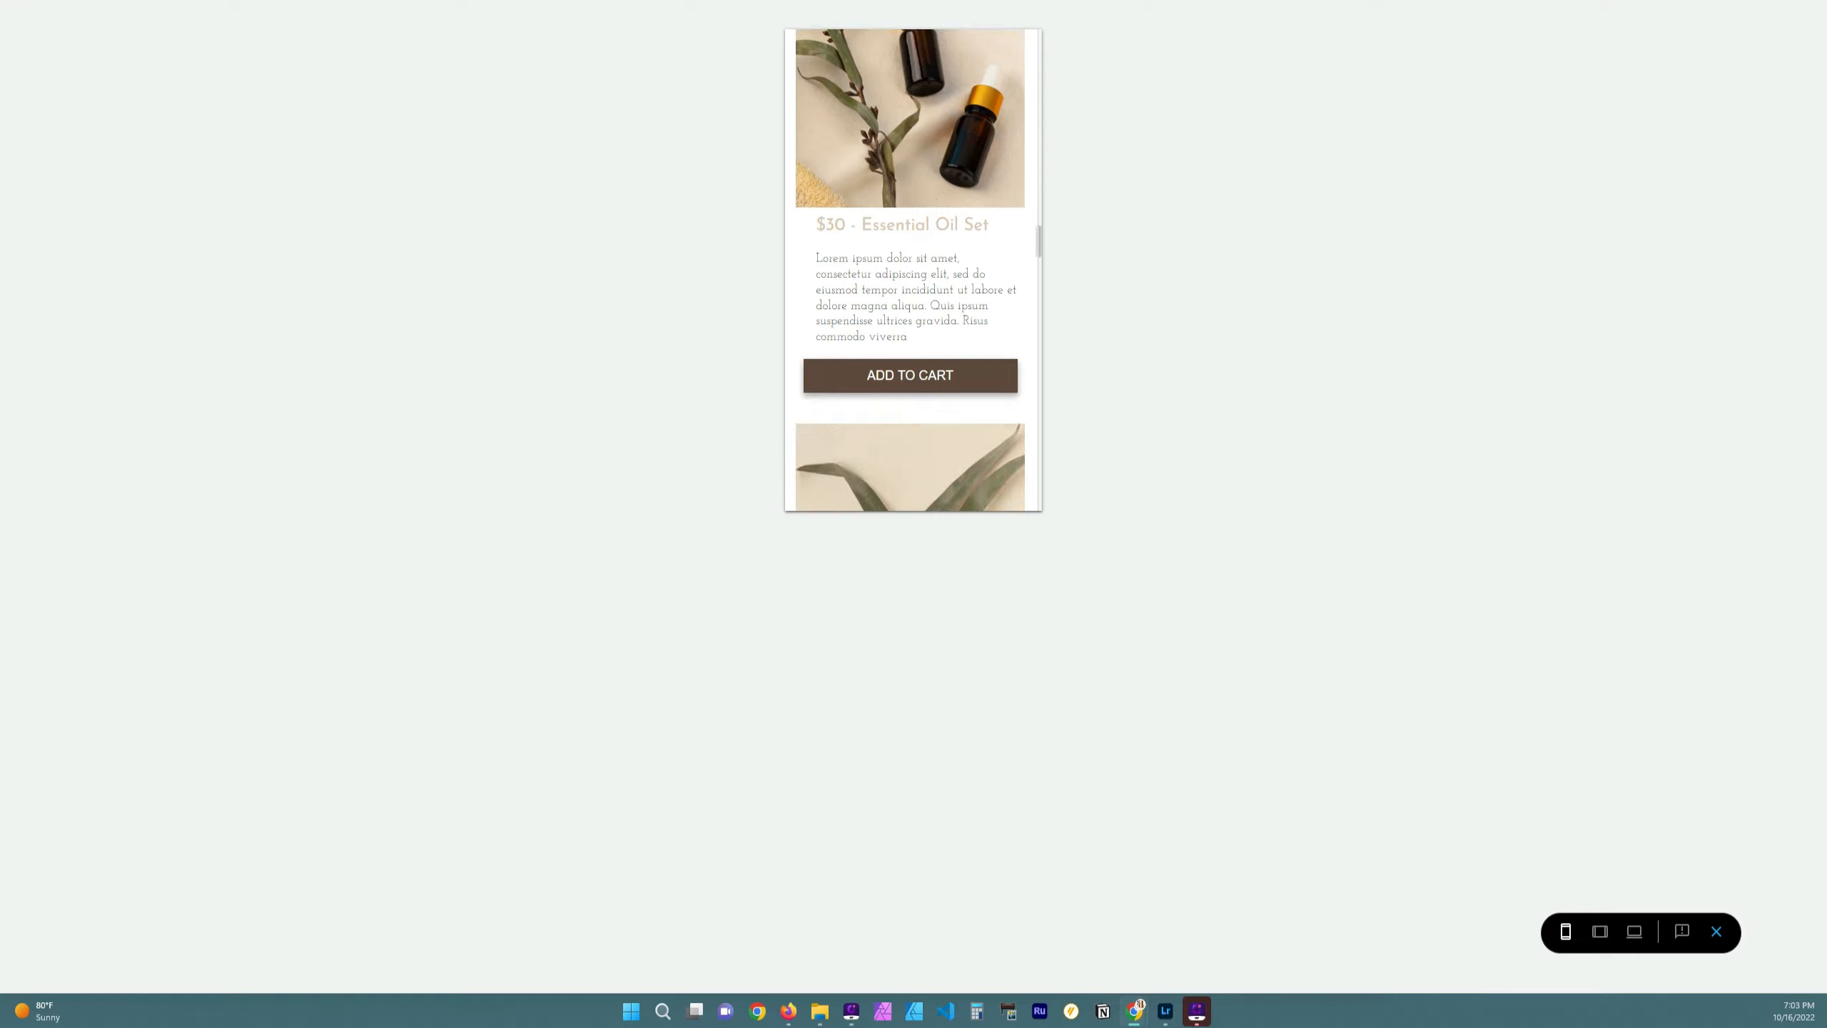